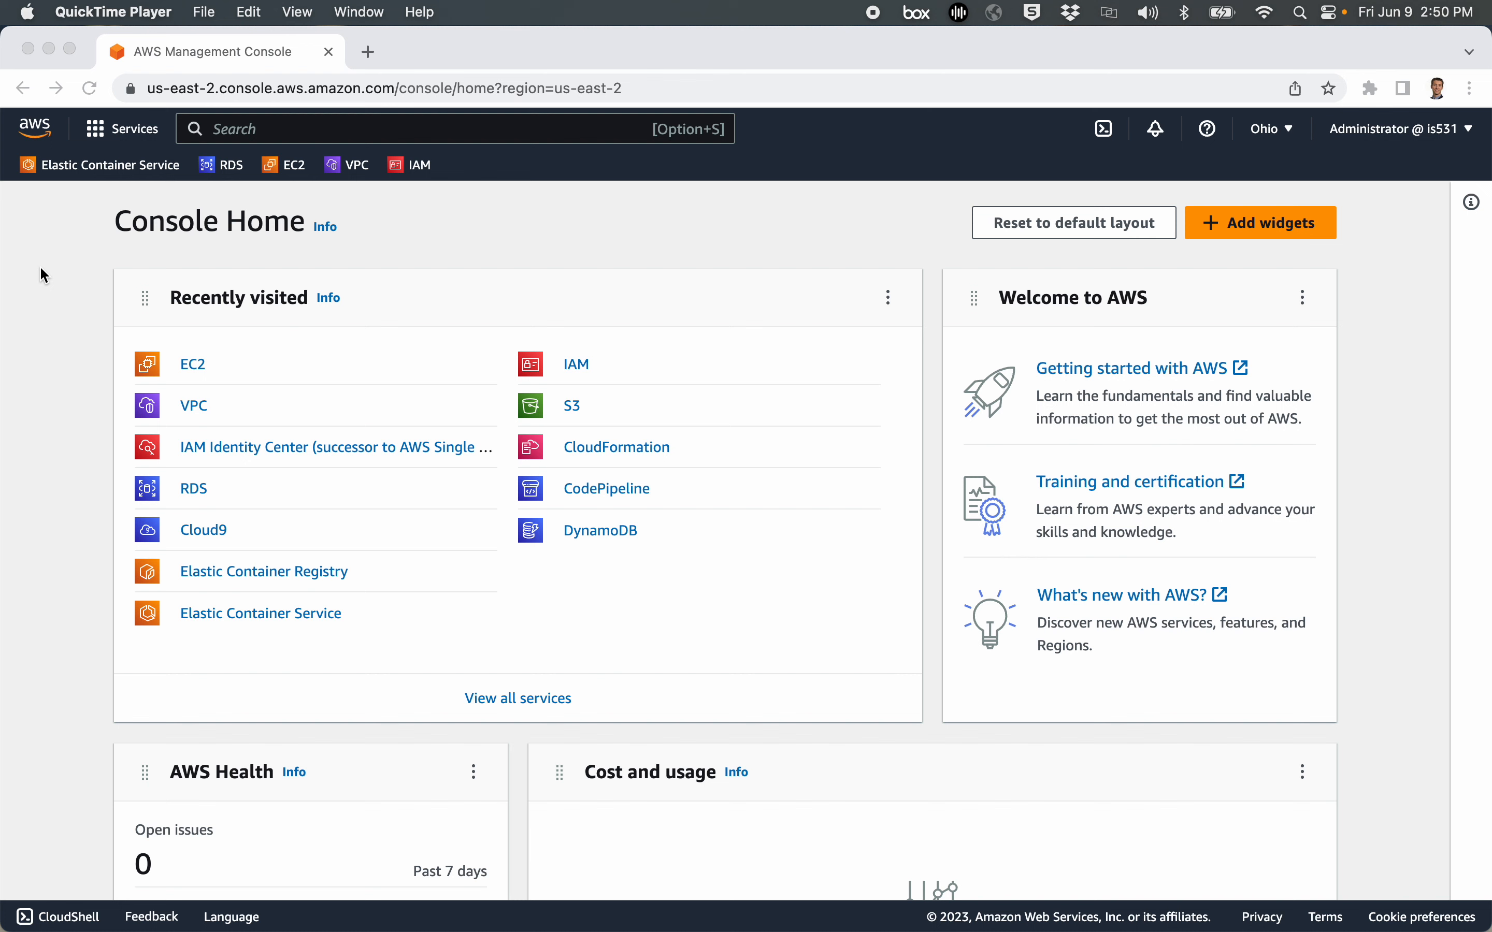
# Step: Open the EC2 service and start launching a new instance
pyautogui.click(318, 128)
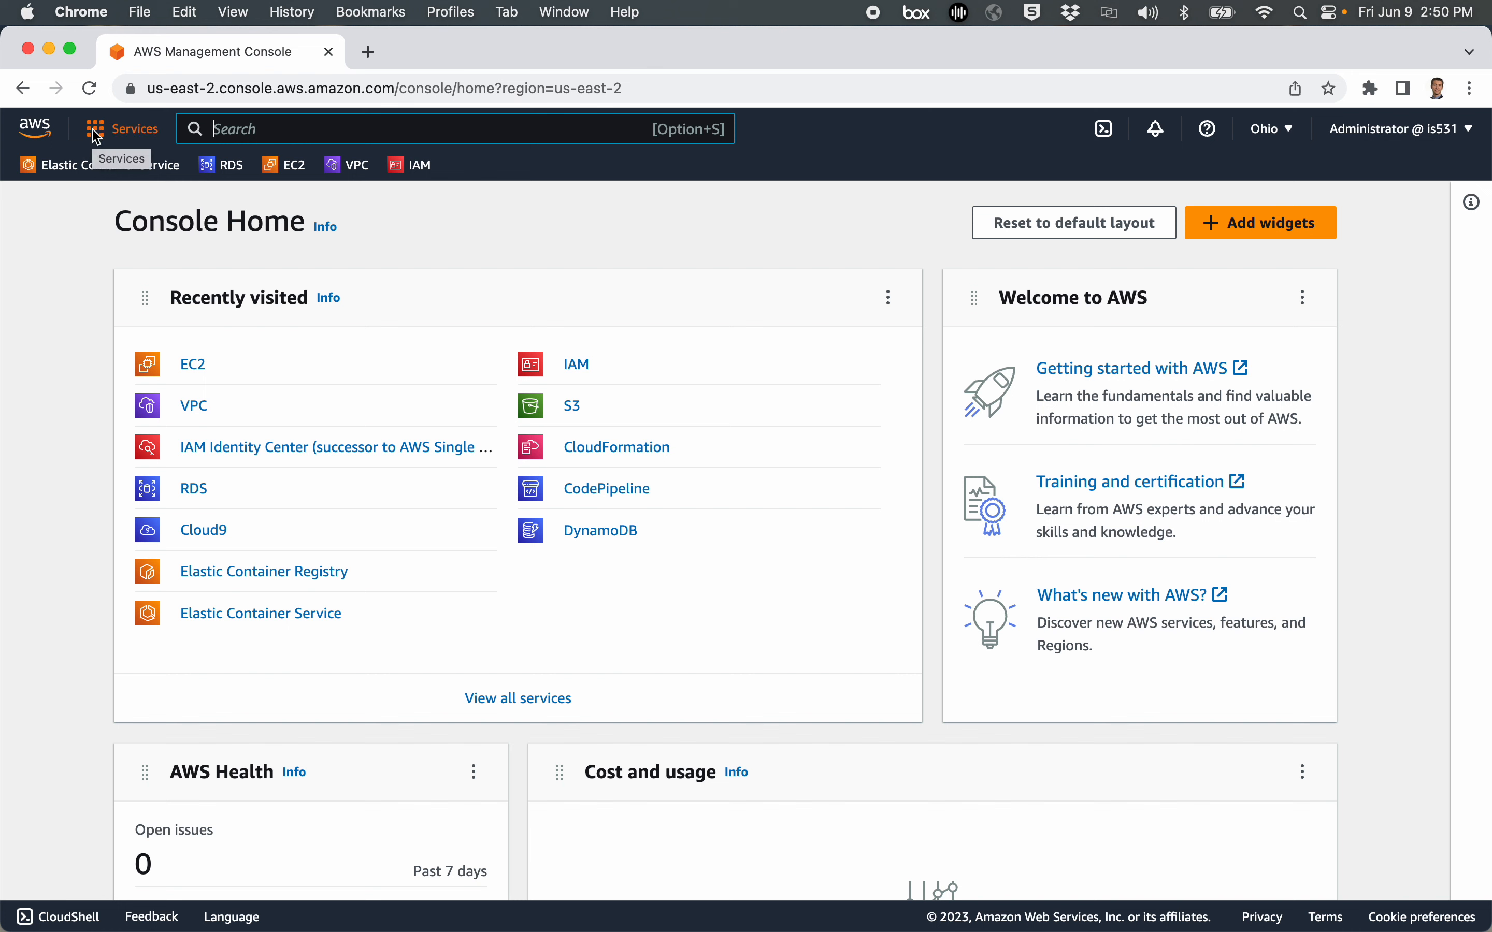
pyautogui.click(192, 365)
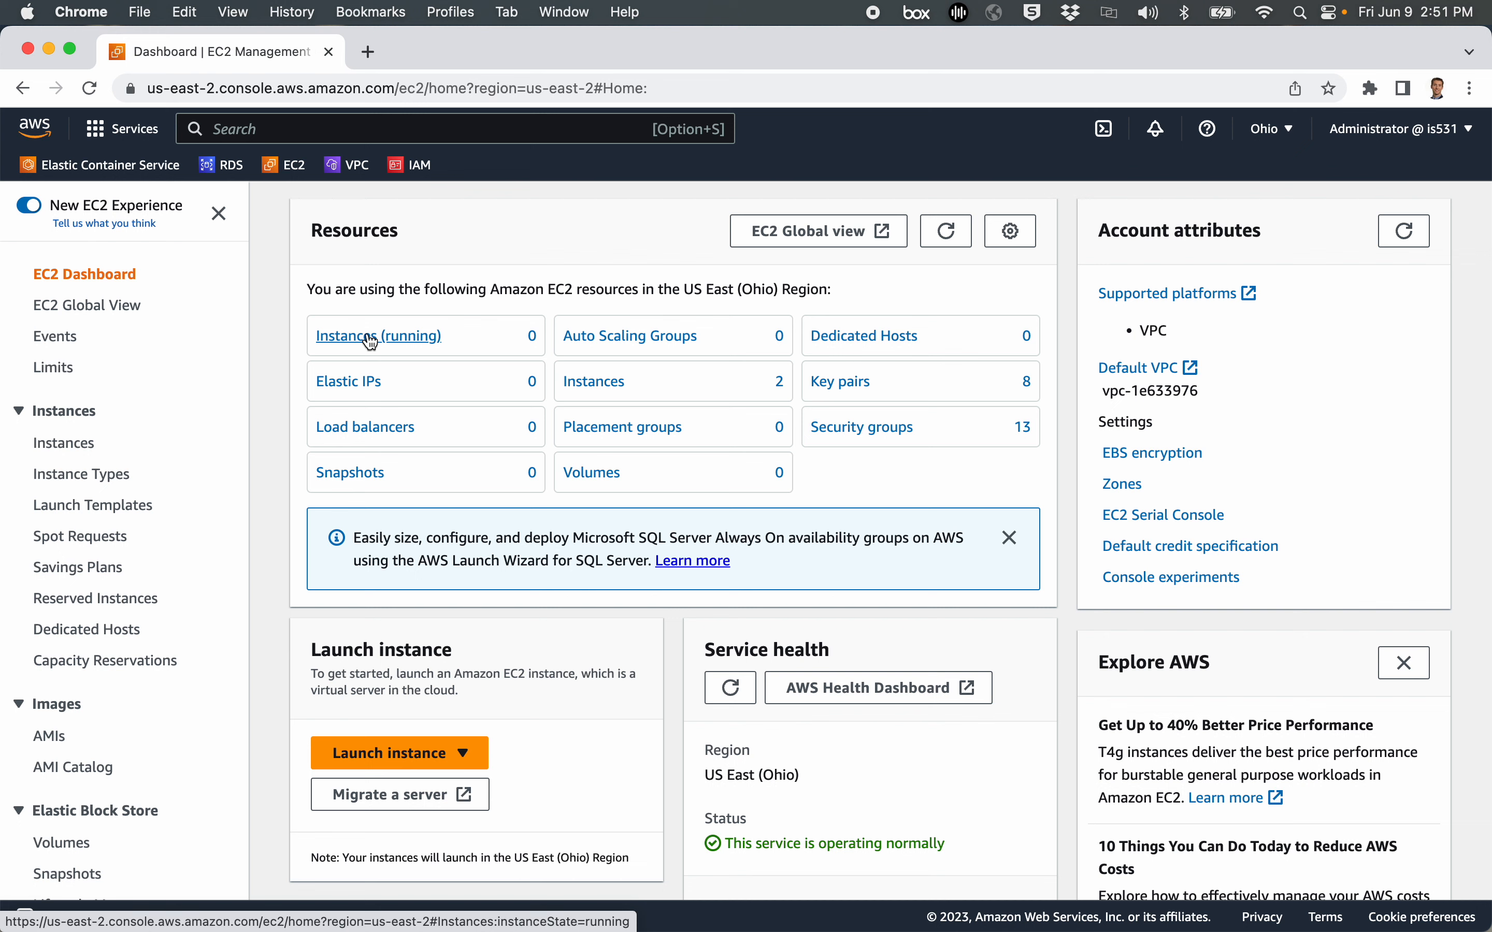
pyautogui.click(381, 763)
pyautogui.click(370, 794)
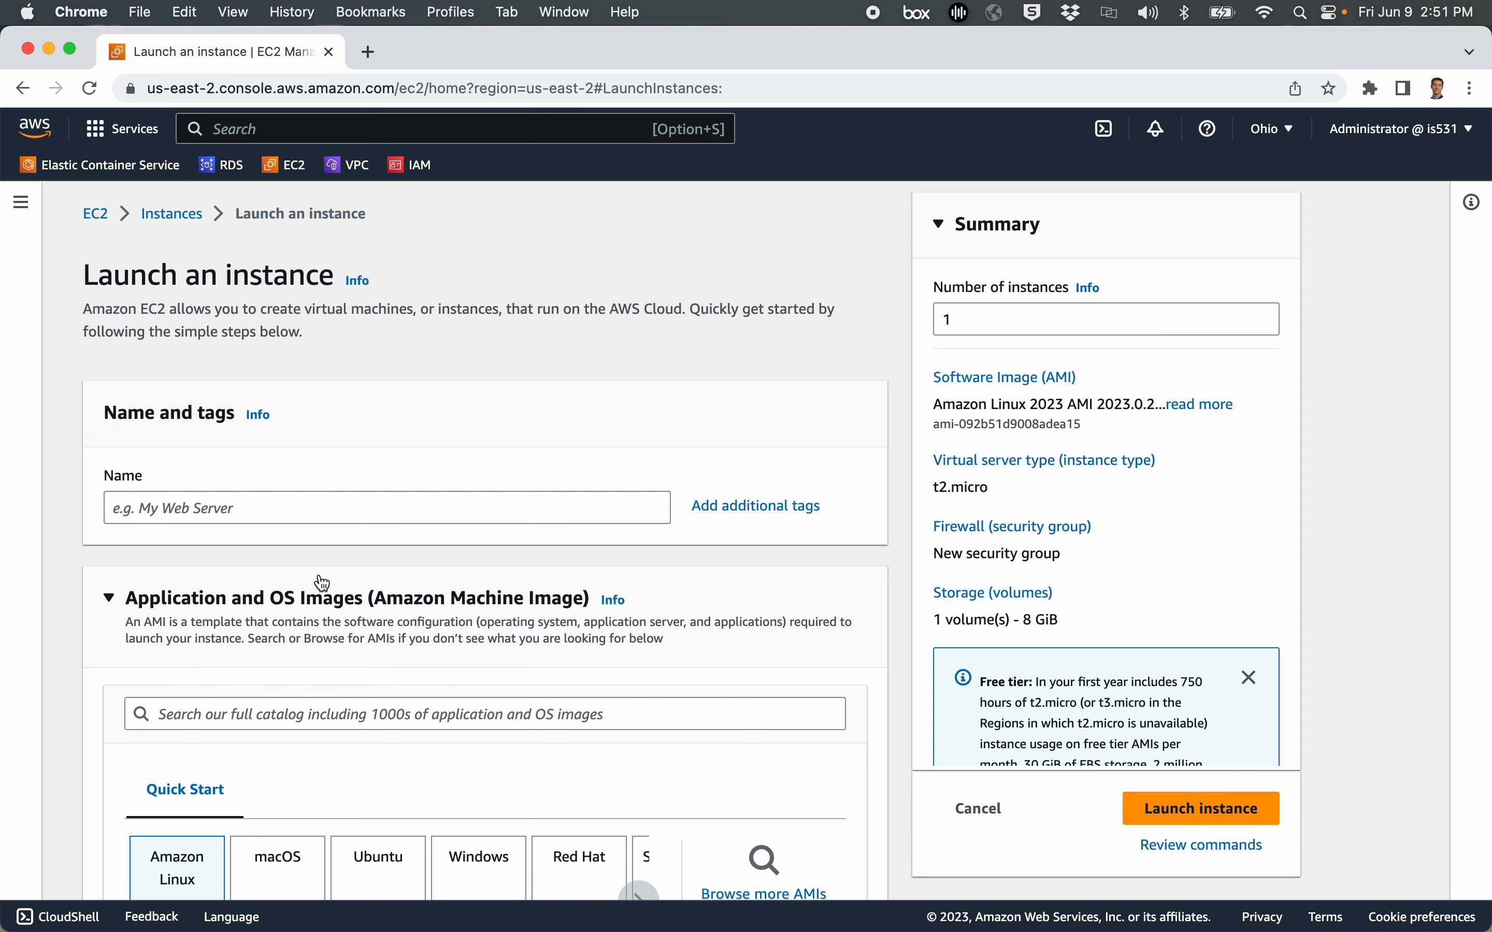
# Step: Name the new instance homebuilder
pyautogui.scroll(-20, 321, 582)
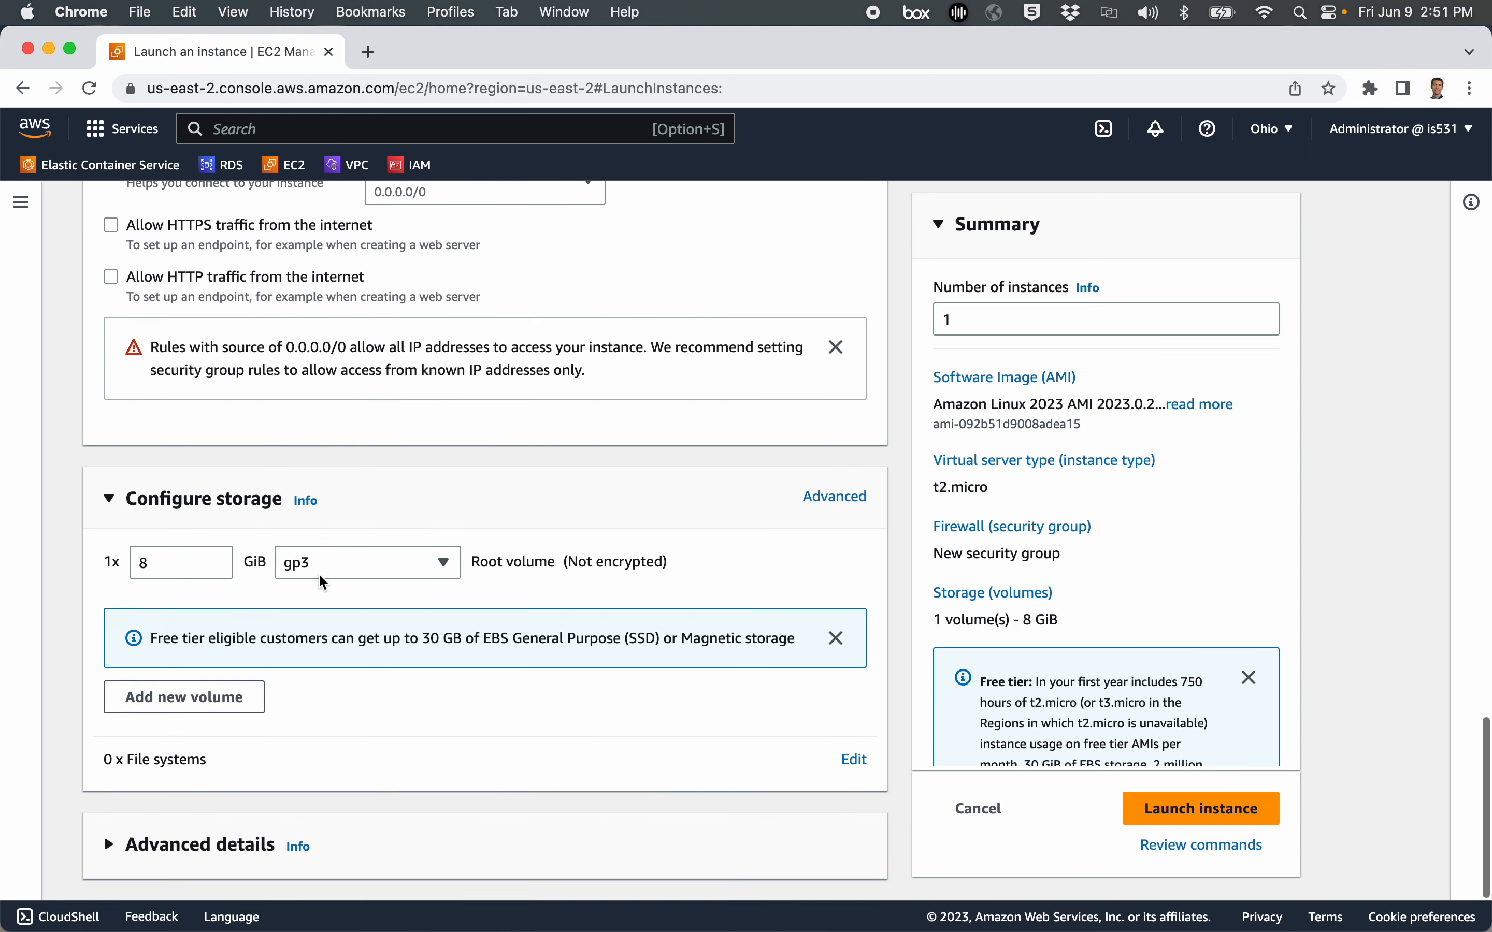
pyautogui.scroll(20, 319, 575)
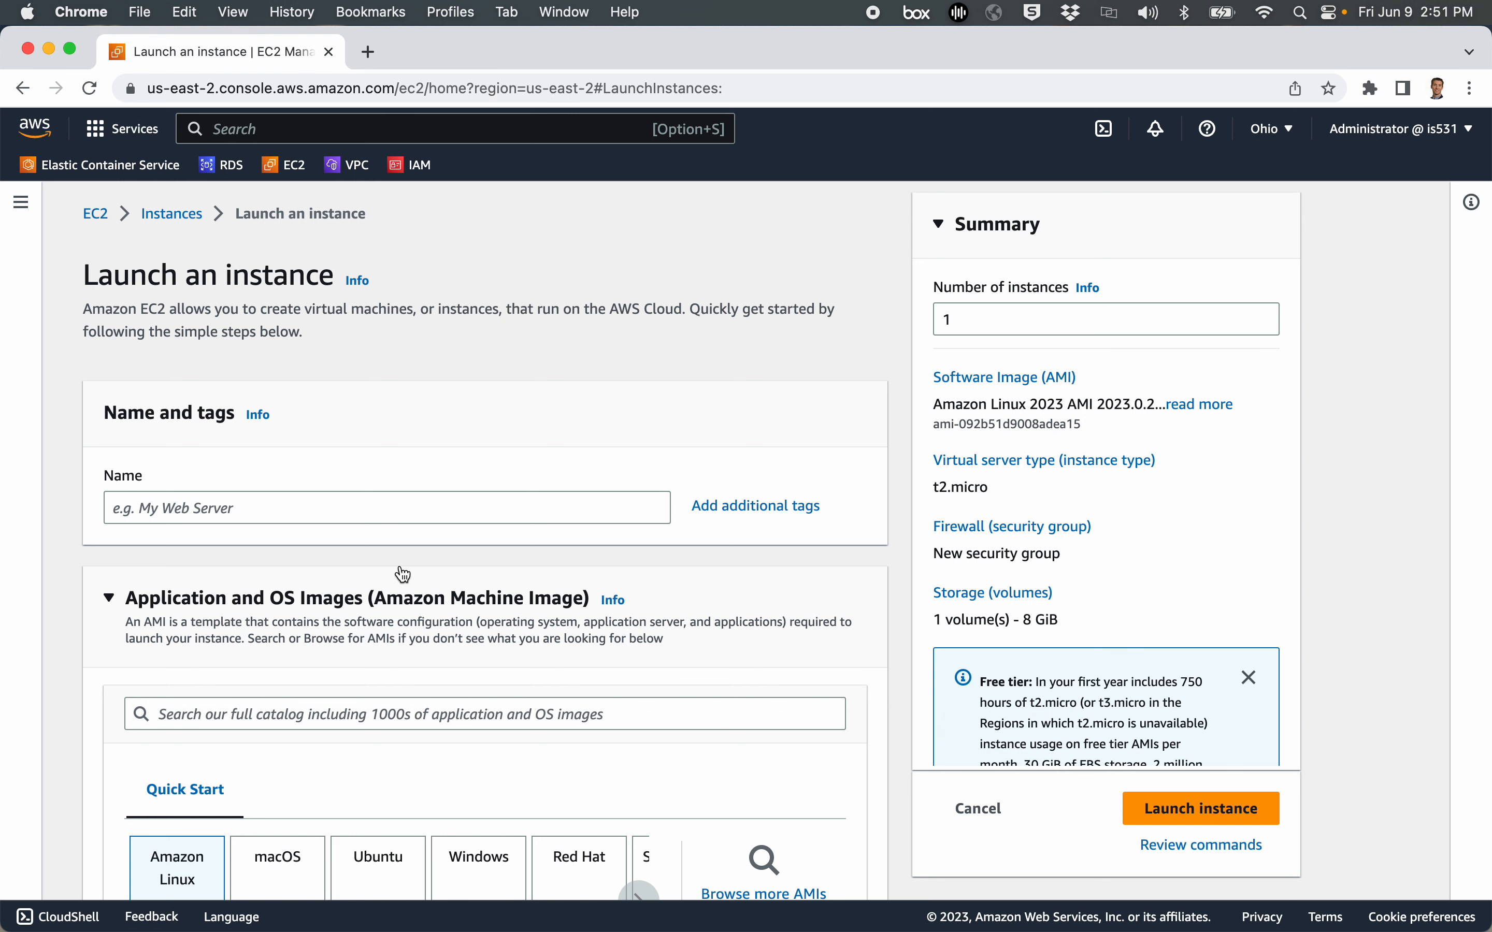
pyautogui.scroll(-1, 404, 575)
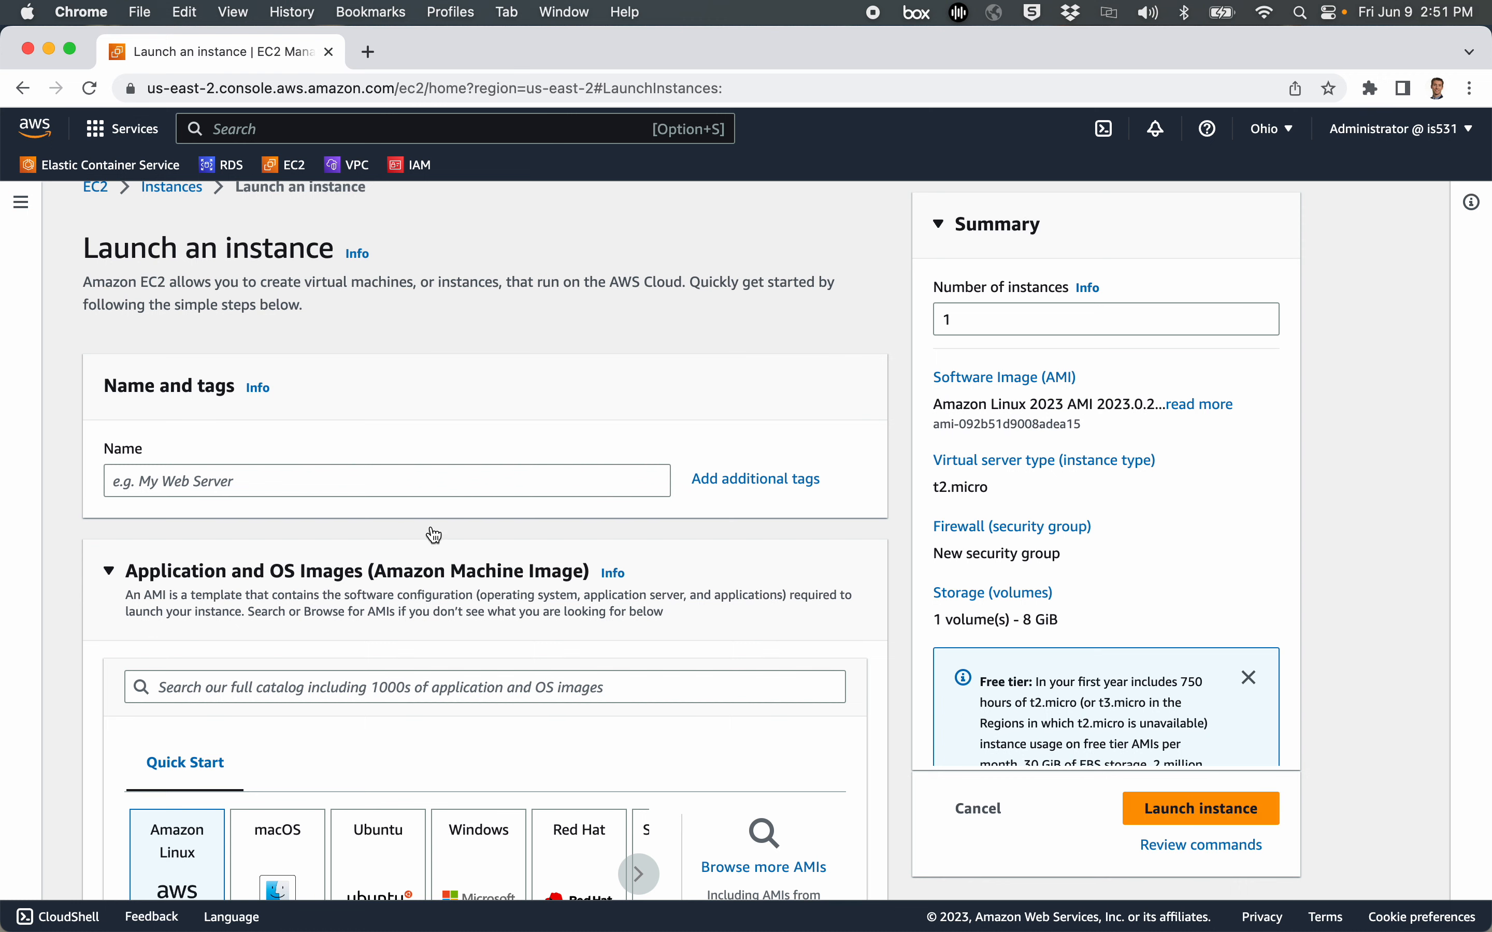
pyautogui.scroll(1, 325, 433)
pyautogui.scroll(-2, 323, 427)
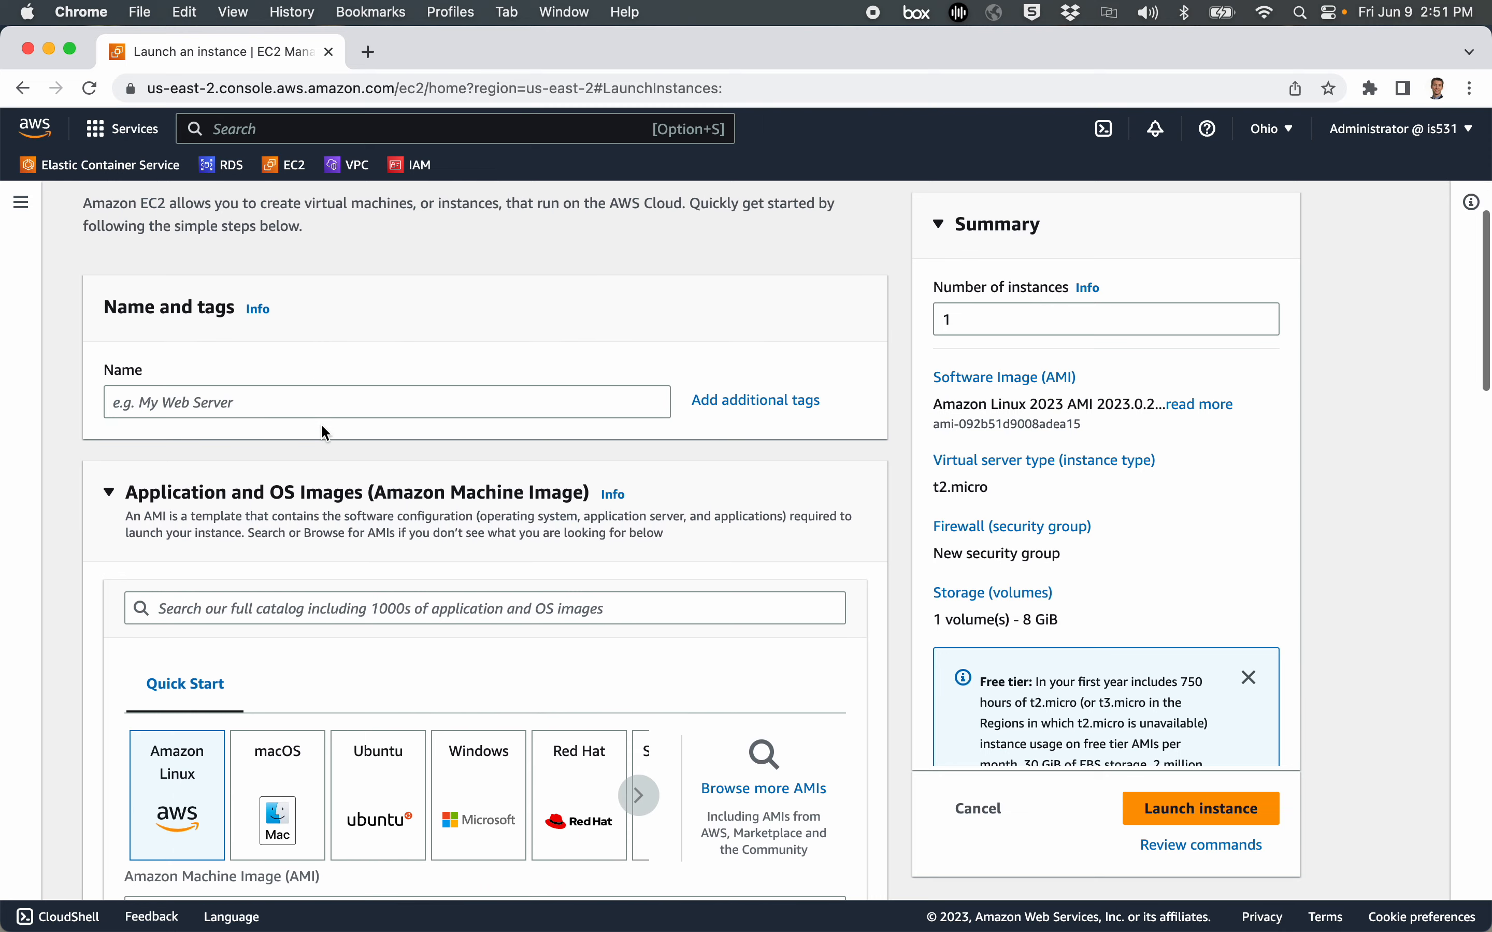
pyautogui.scroll(2, 323, 428)
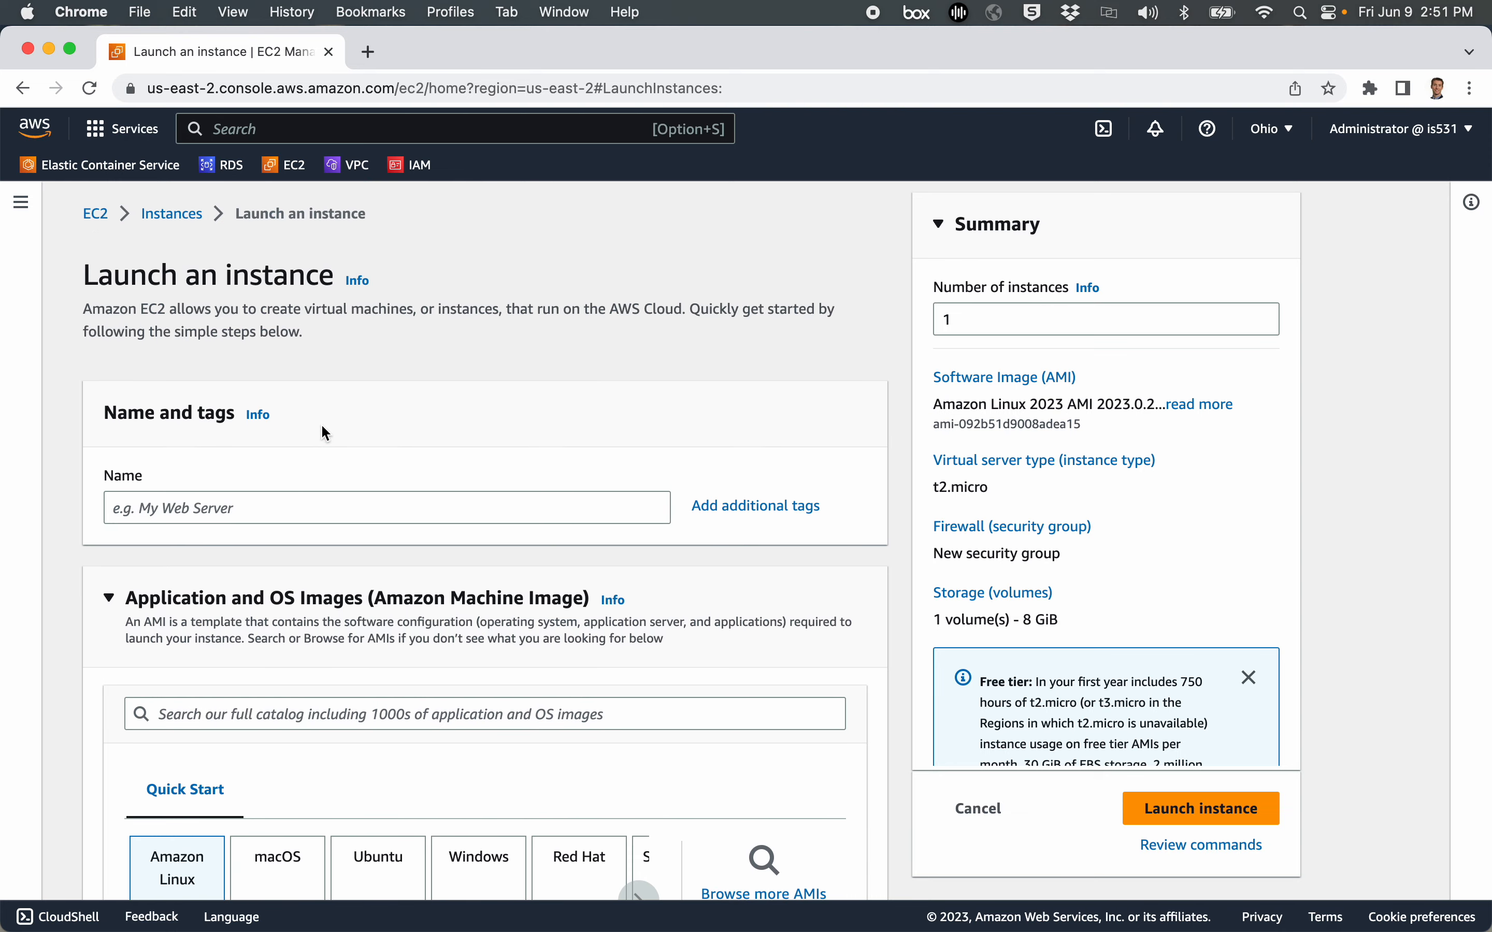
pyautogui.click(195, 505)
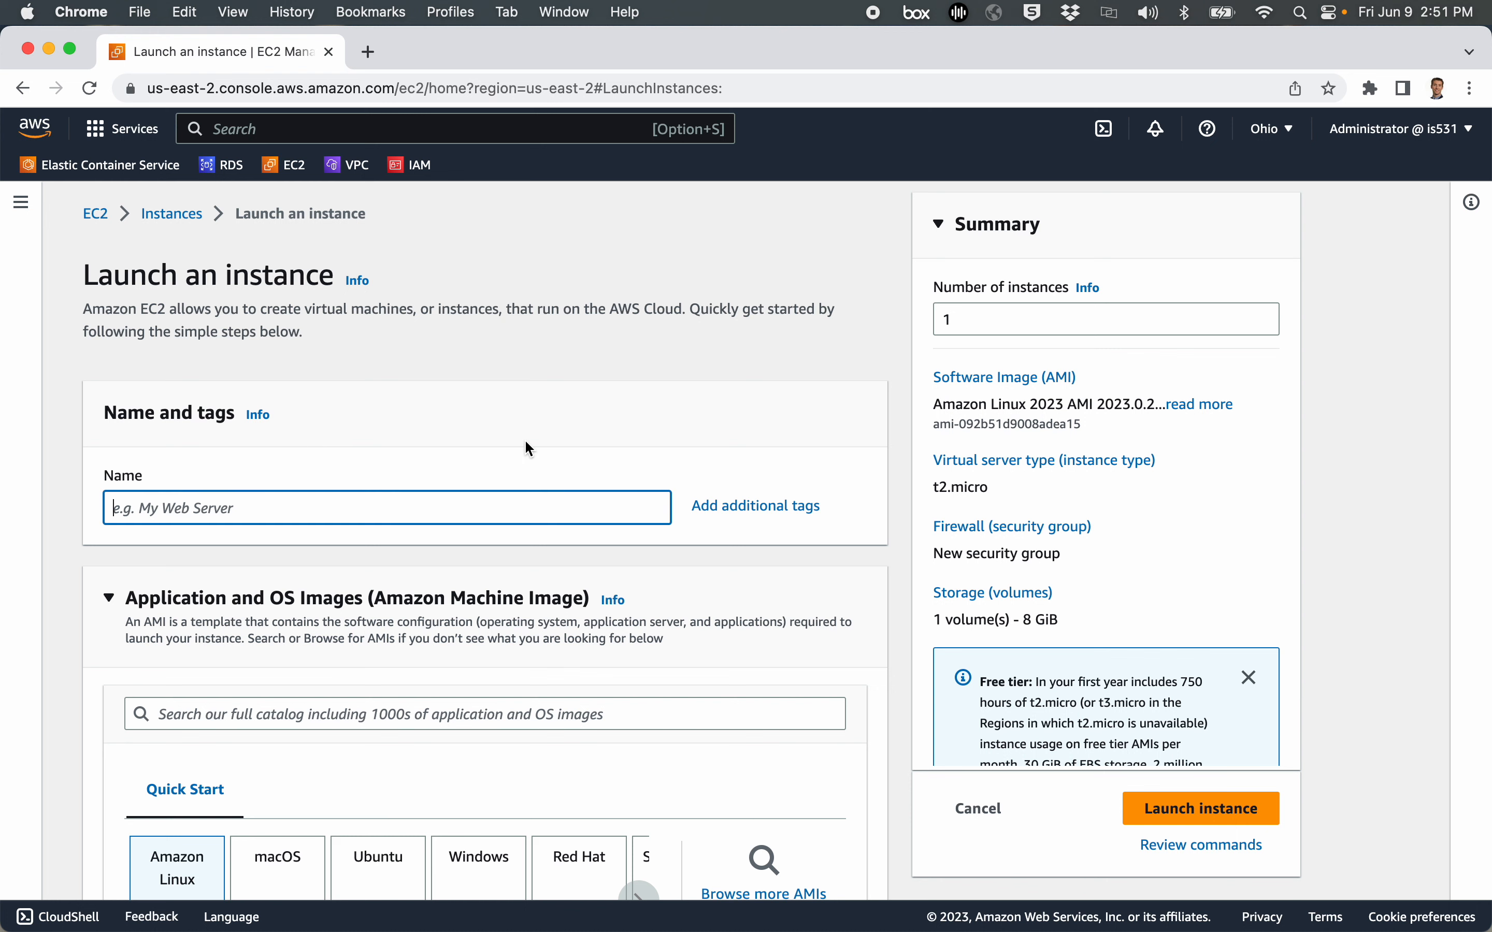
pyautogui.write('homebuilder')
# Step: Add an additional instance tag with the key Type and the value Production
pyautogui.click(753, 506)
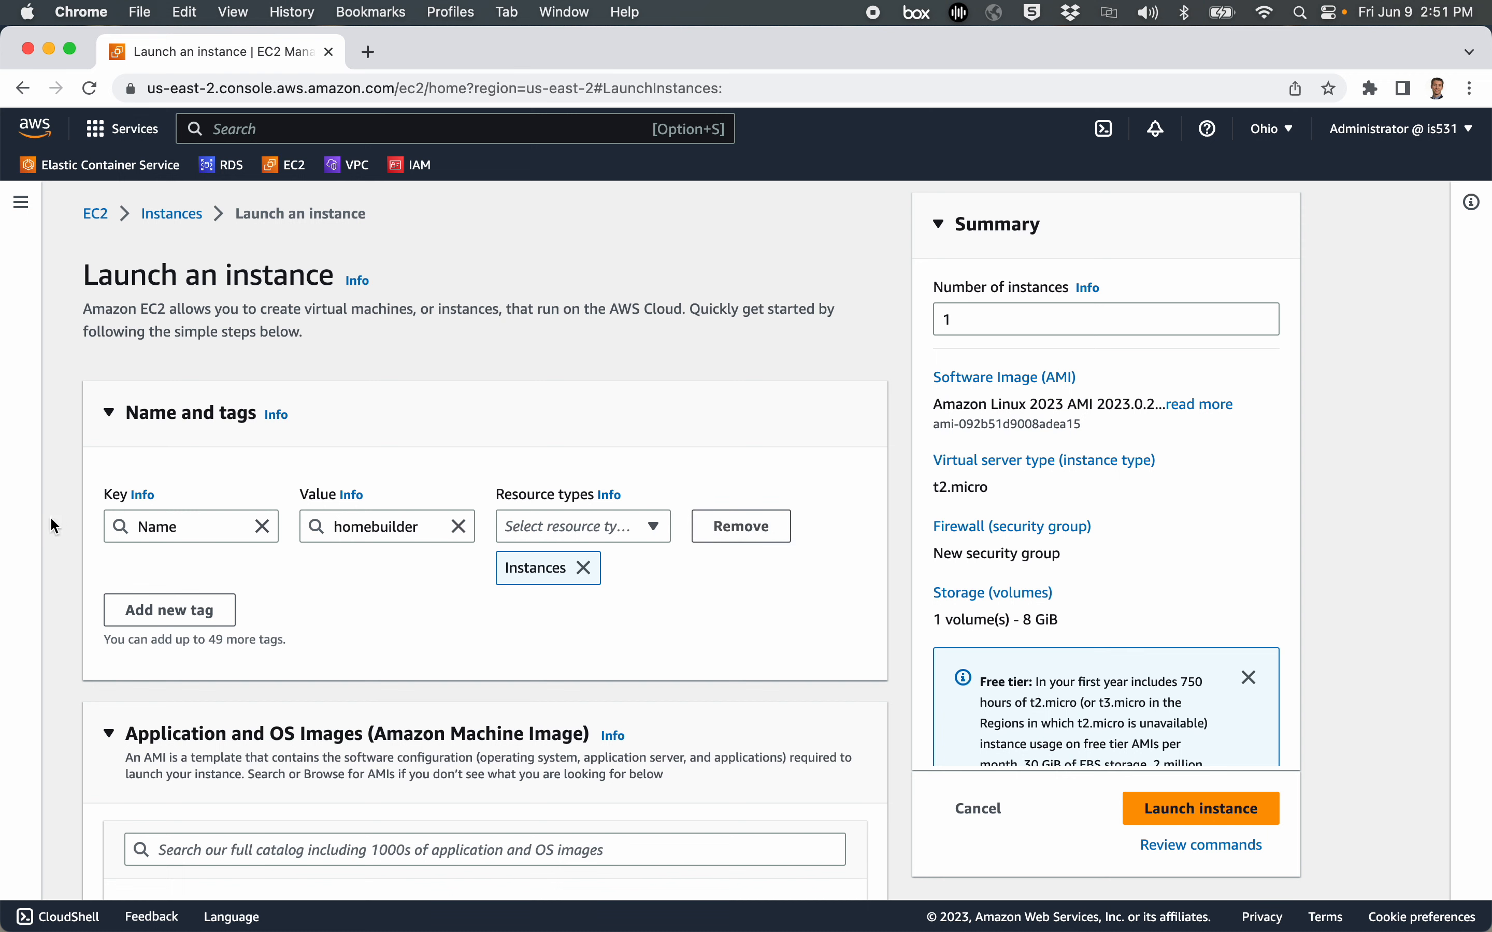
pyautogui.scroll(-1, 393, 423)
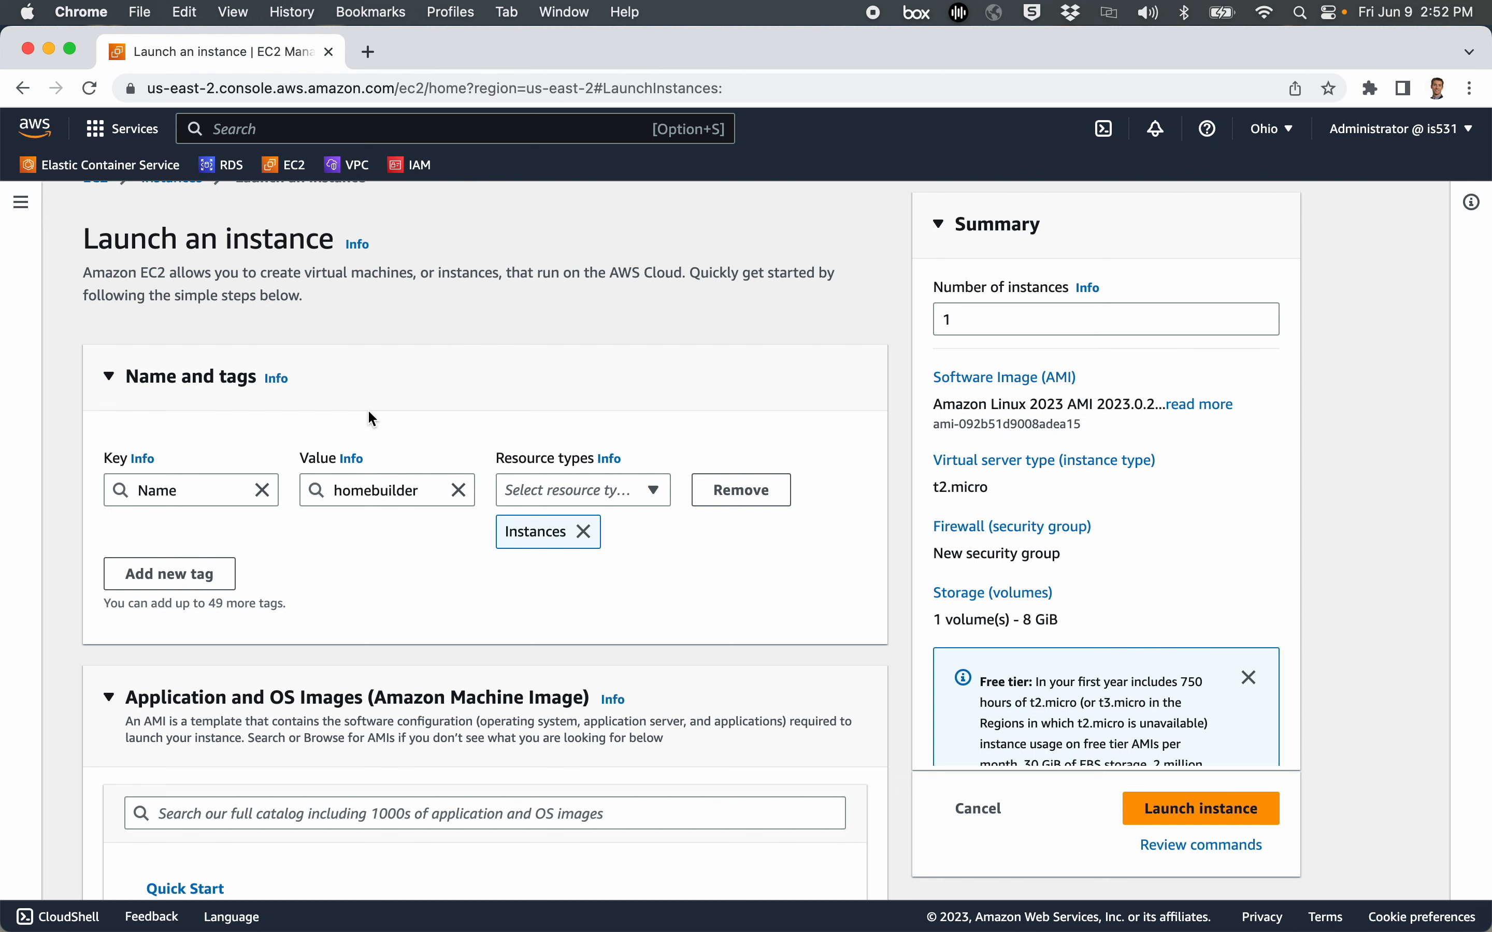
pyautogui.click(181, 574)
pyautogui.scroll(-1, 511, 379)
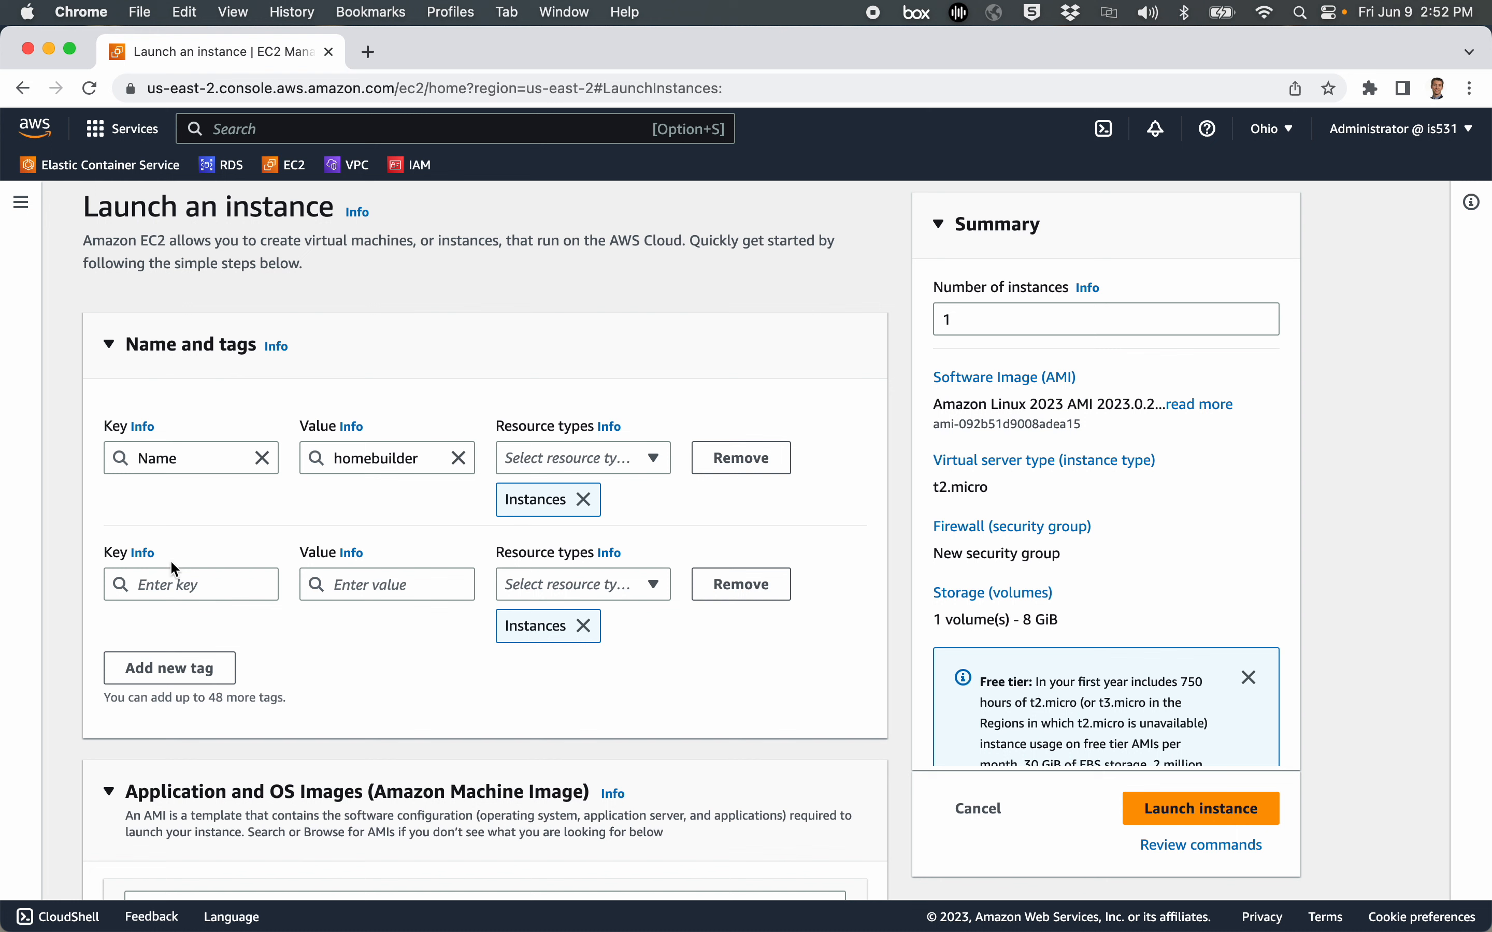
pyautogui.click(170, 580)
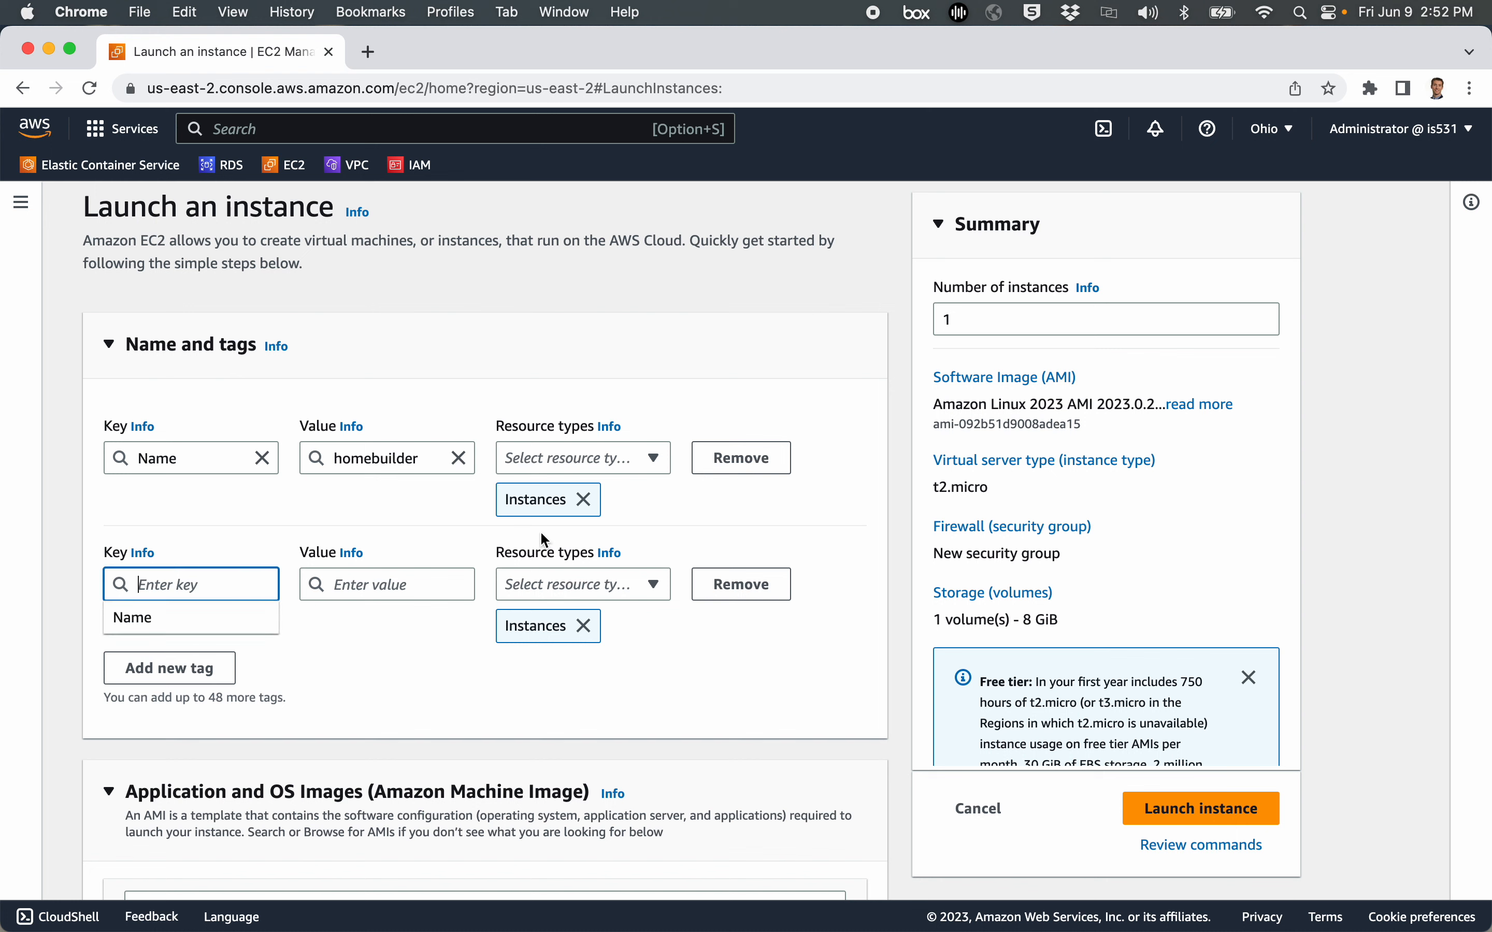
pyautogui.write('Type')
pyautogui.press('Tab')
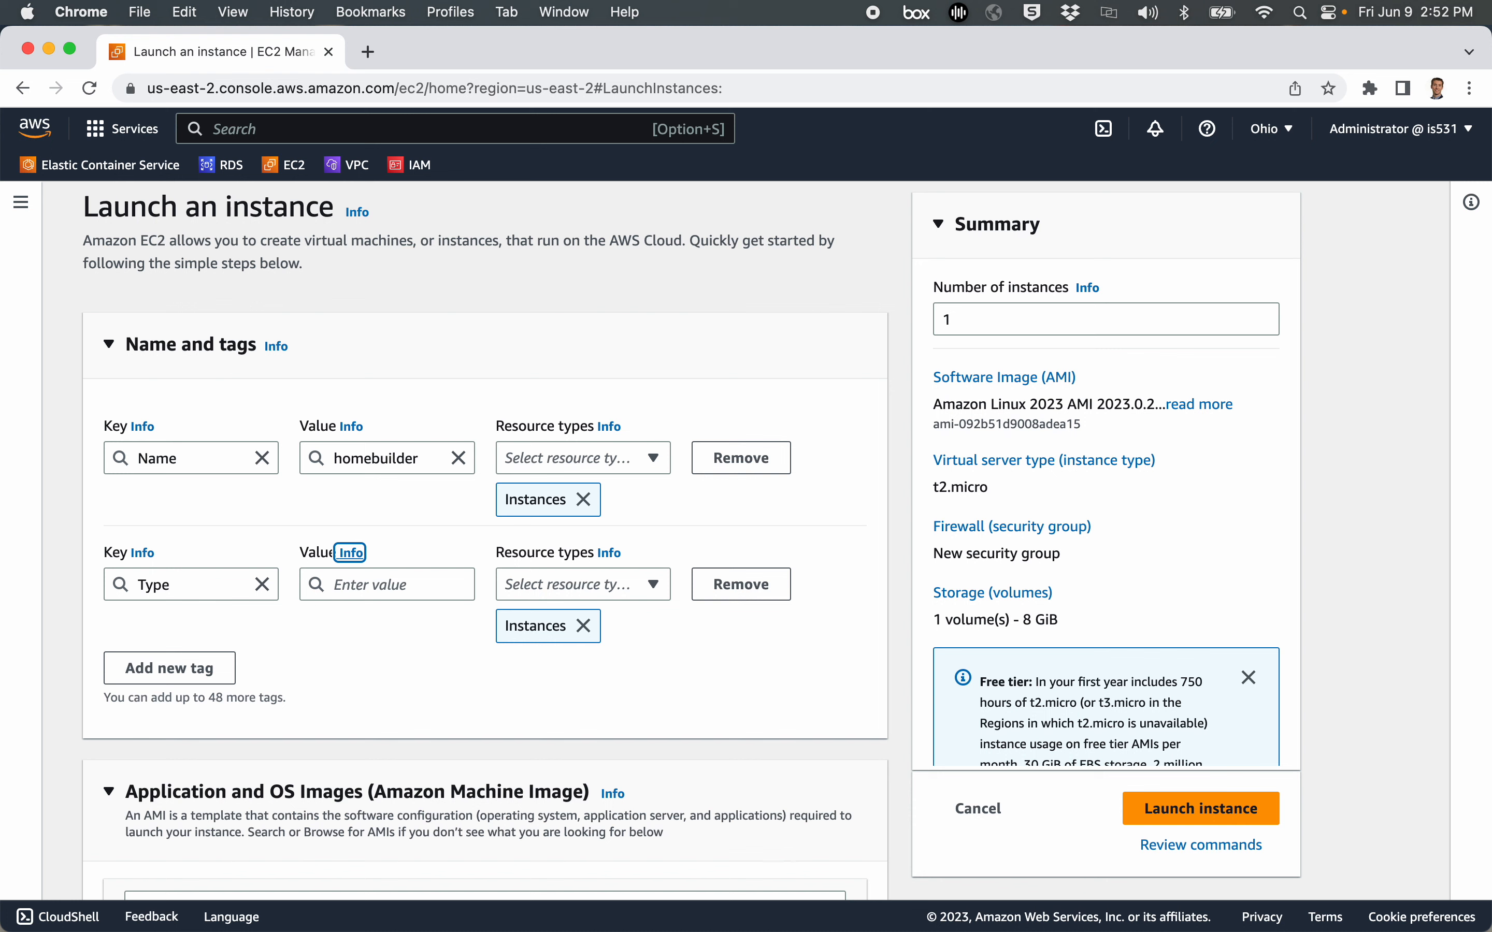
pyautogui.click(432, 582)
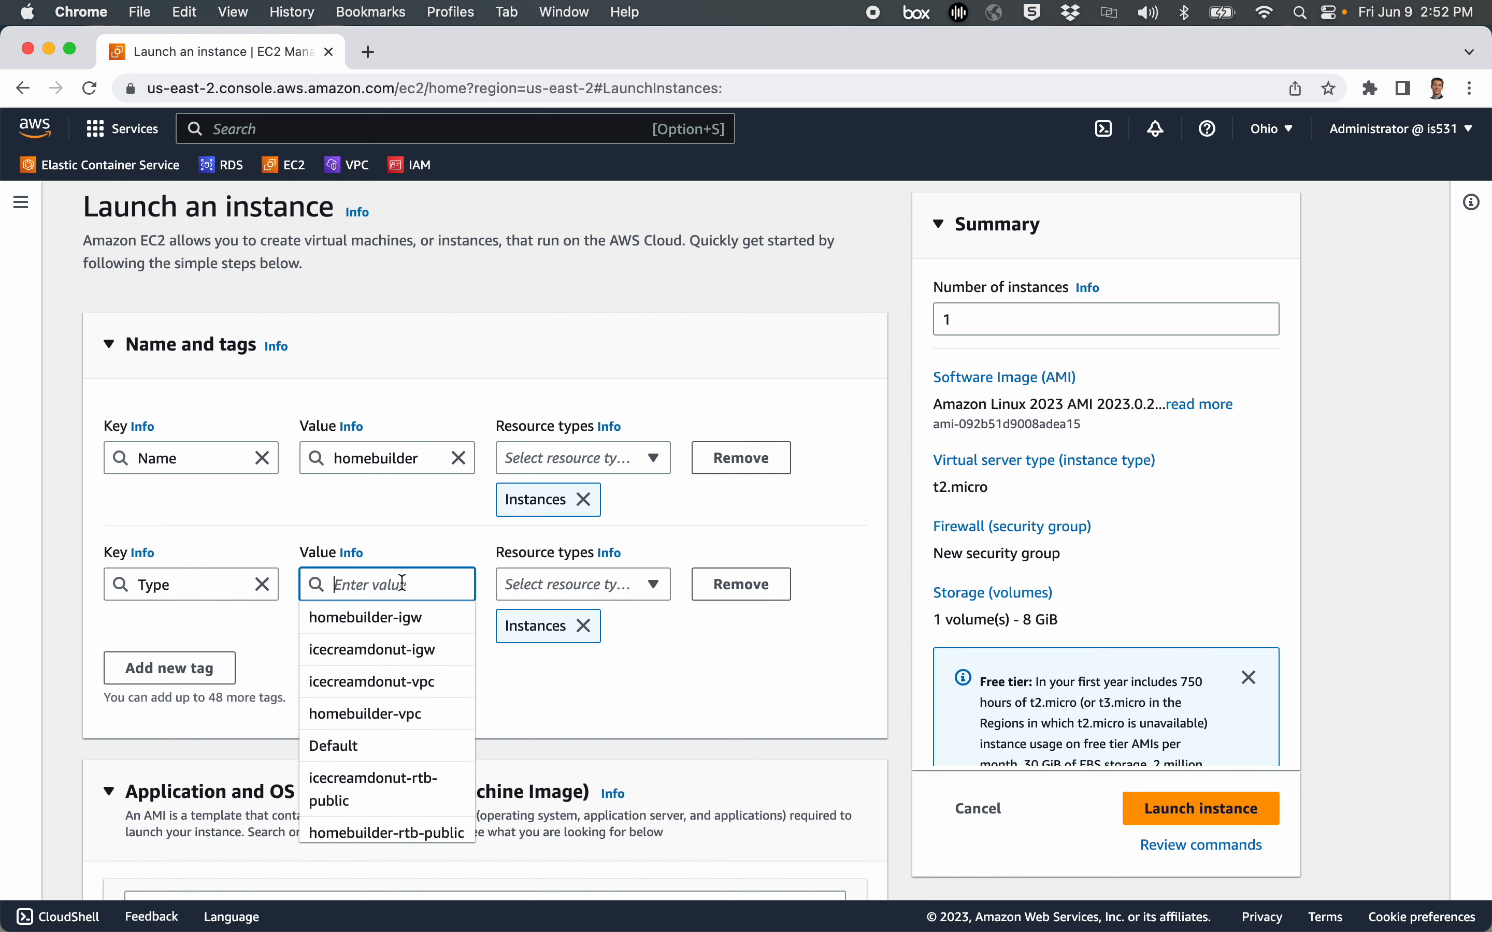
pyautogui.write('Production')
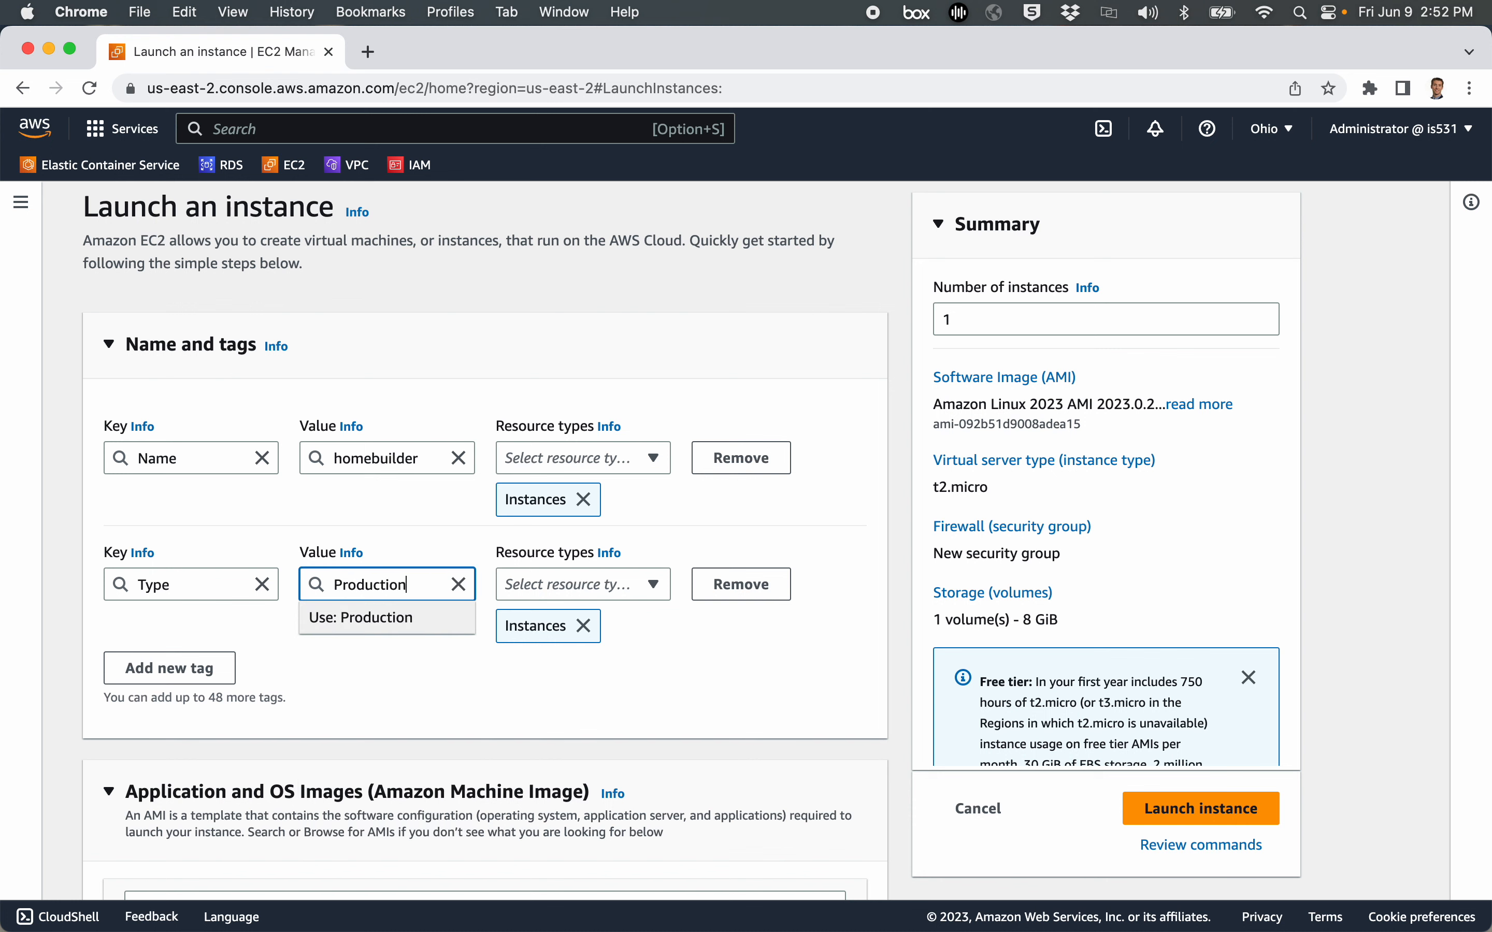
pyautogui.click(394, 699)
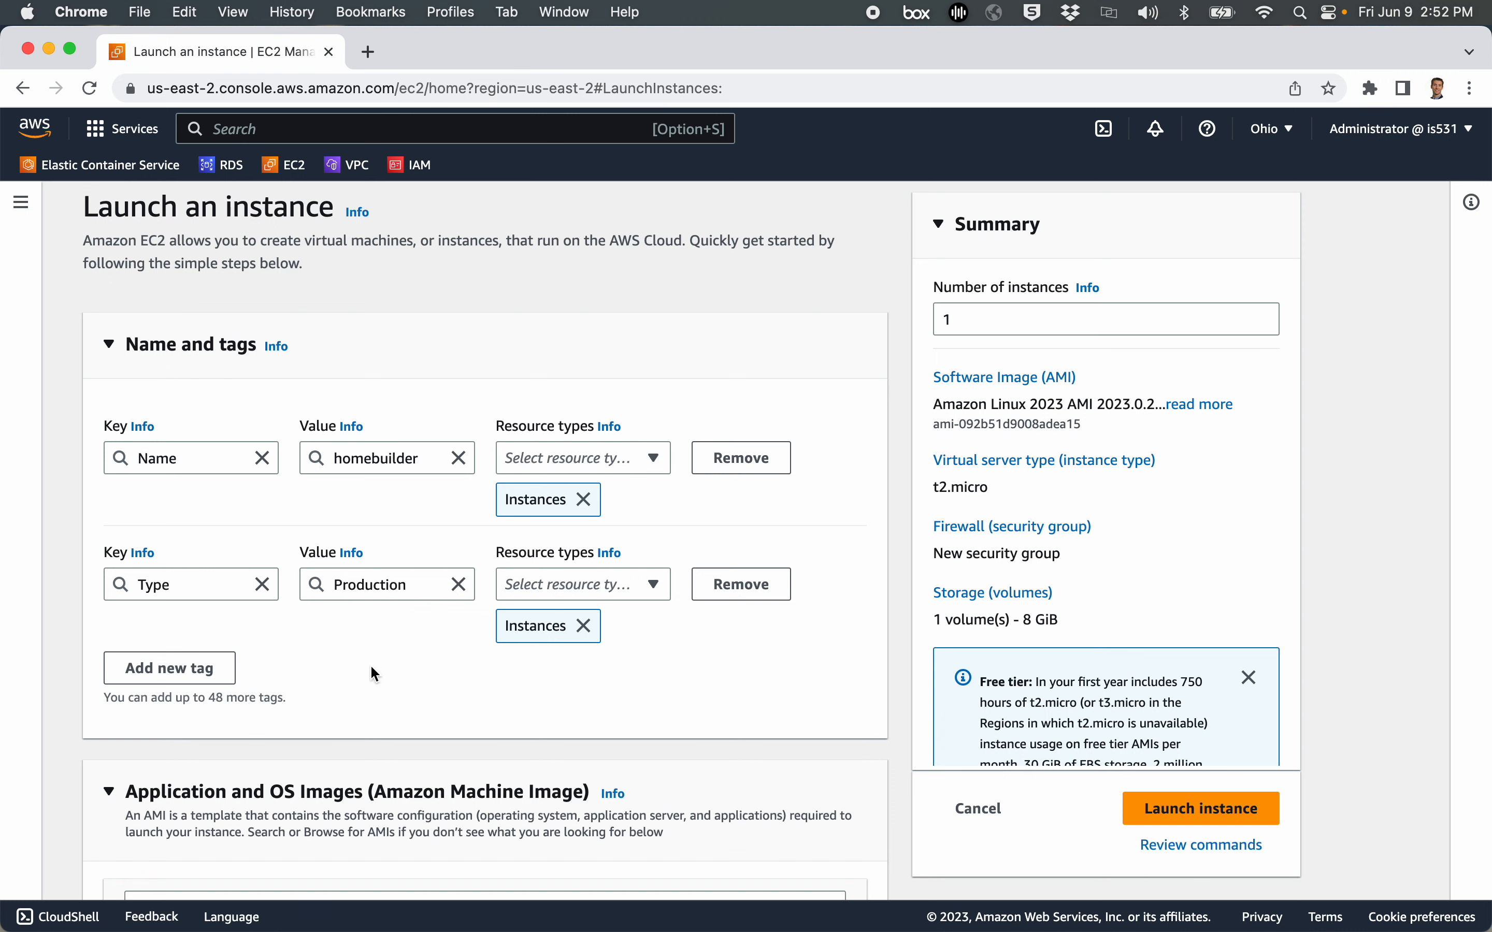
# Step: Browse the quick-start operating systems and choose Amazon Linux 2023 AMI as the machine image
pyautogui.scroll(-10, 374, 673)
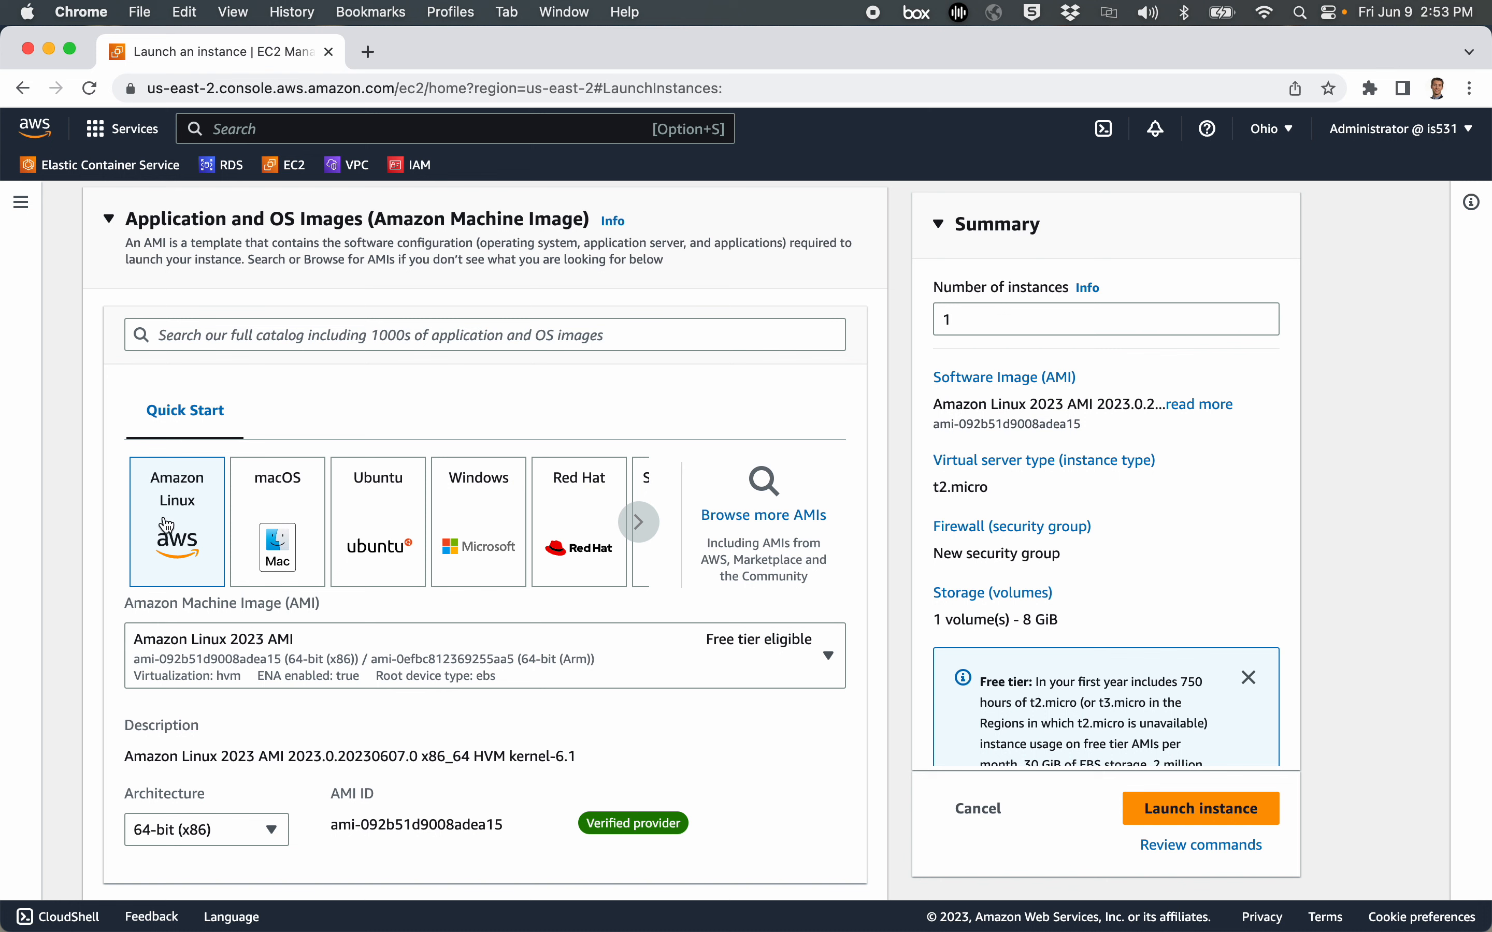
pyautogui.click(639, 523)
pyautogui.click(641, 528)
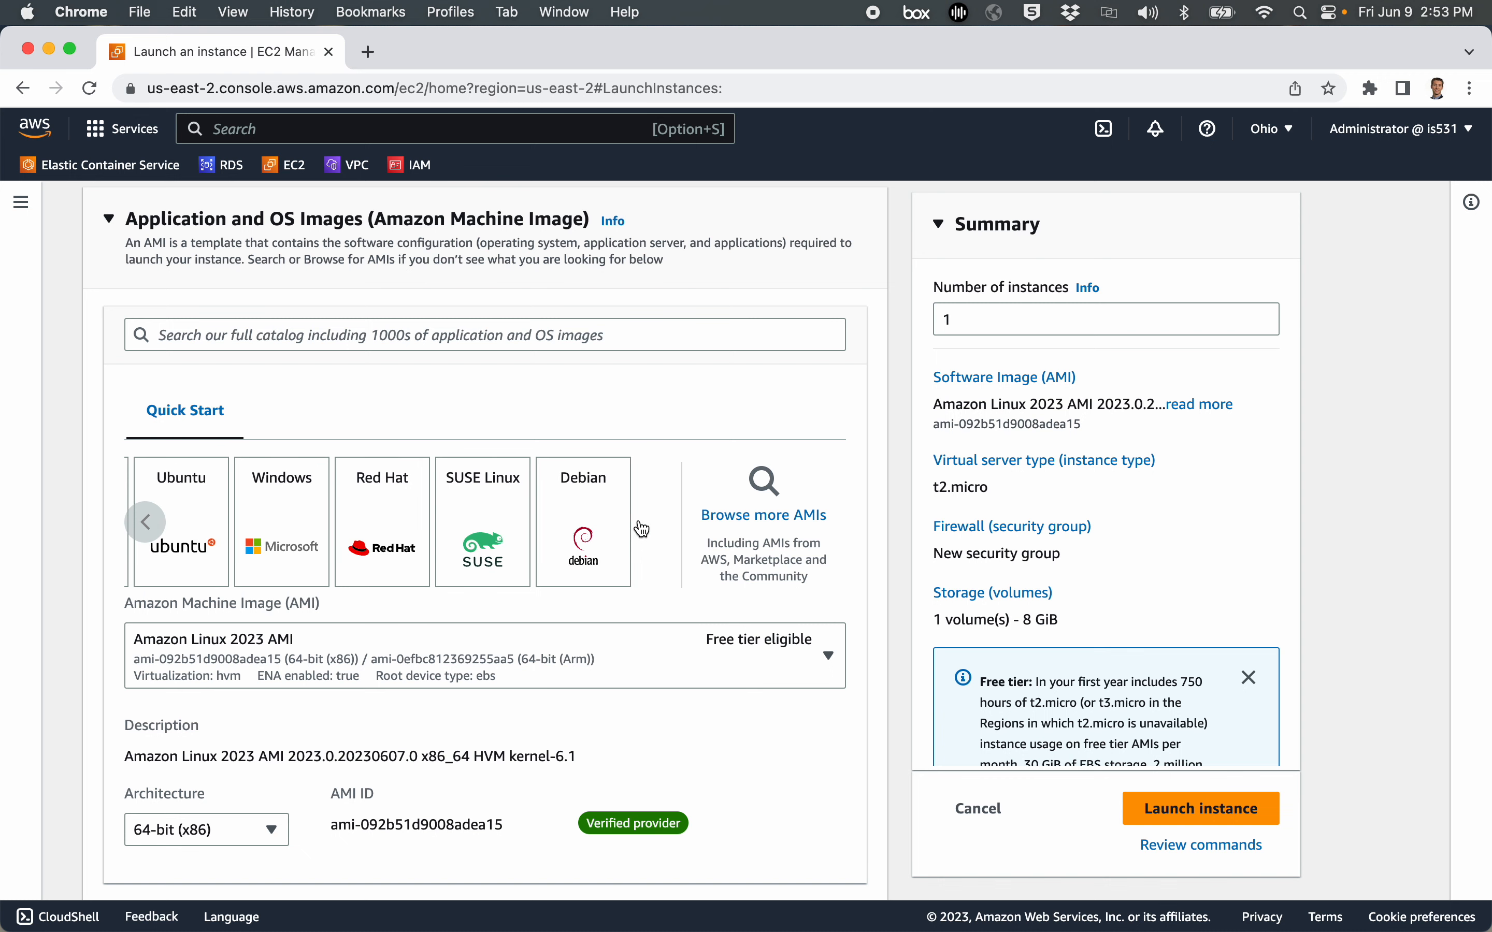
pyautogui.click(150, 524)
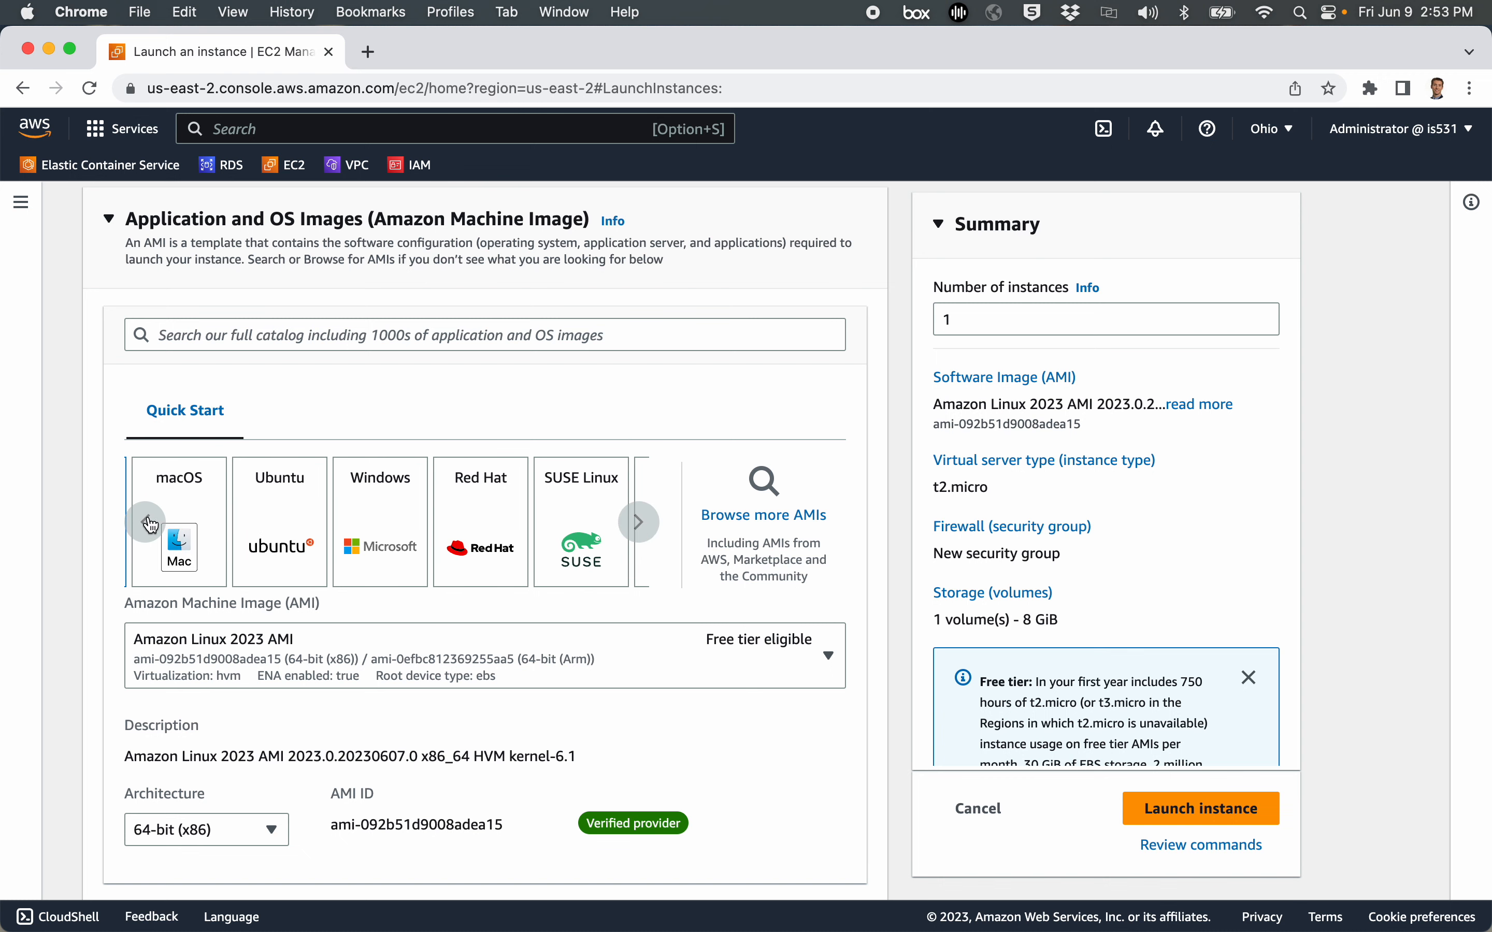
pyautogui.click(151, 523)
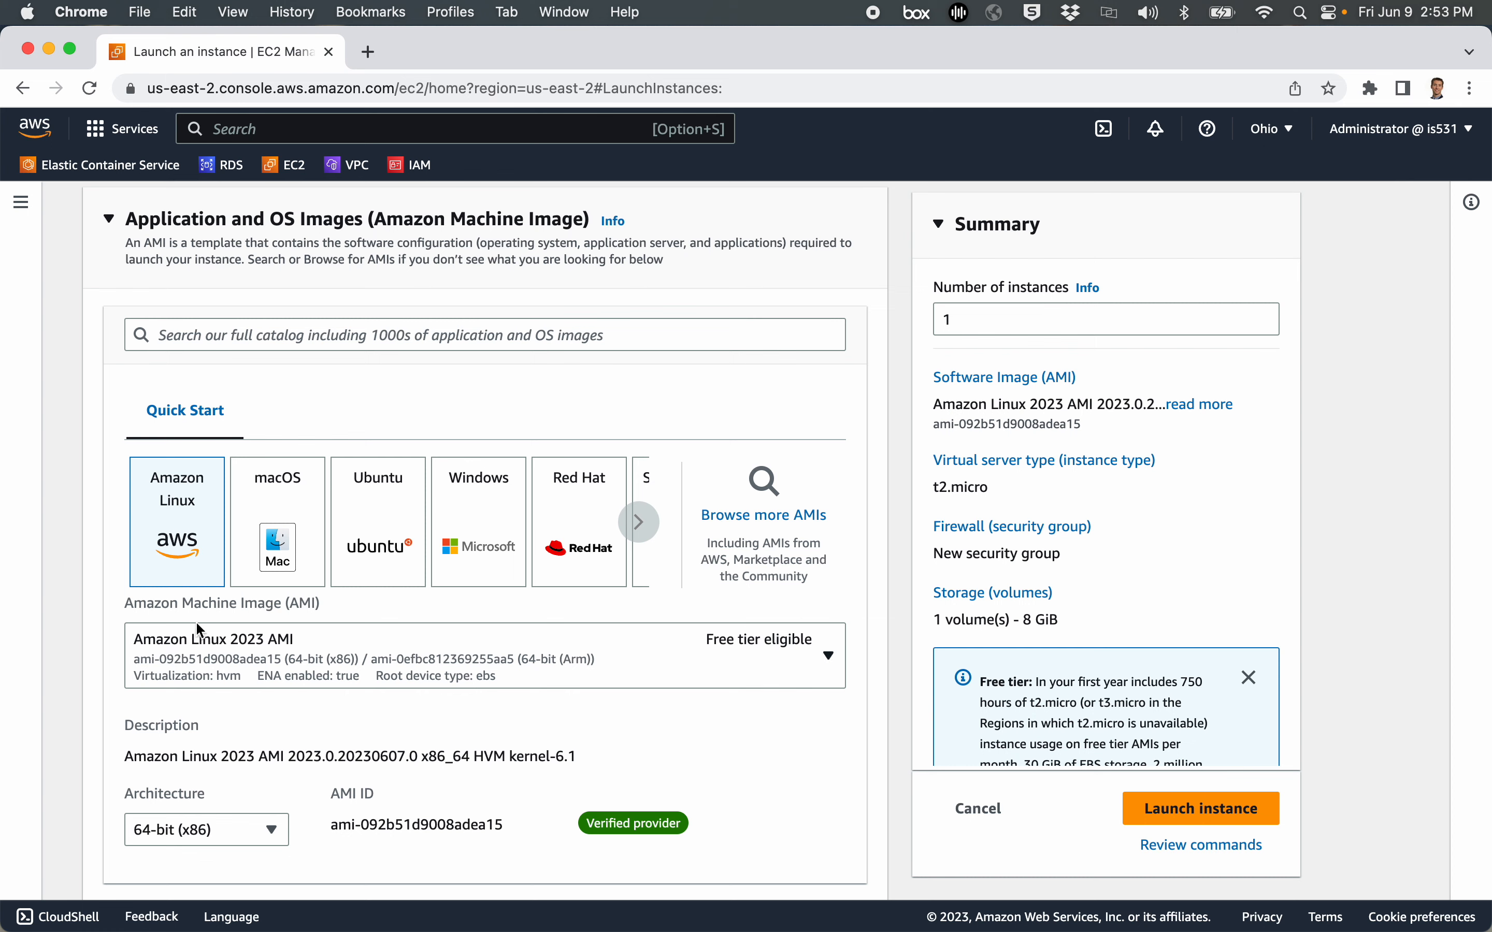
pyautogui.click(221, 652)
pyautogui.scroll(-3, 259, 499)
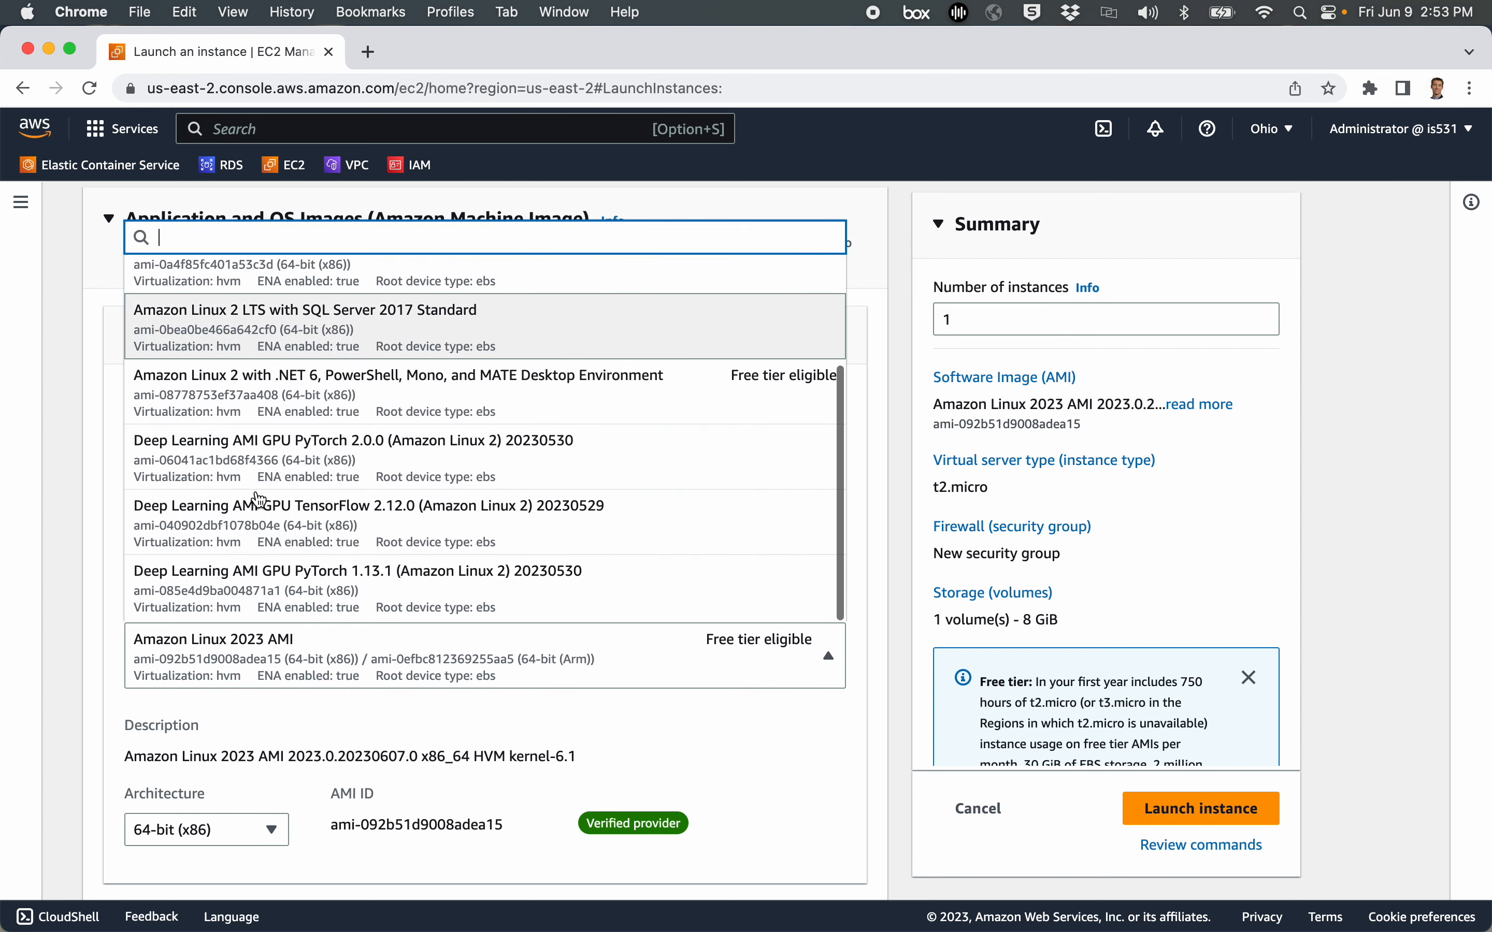
pyautogui.scroll(3, 260, 493)
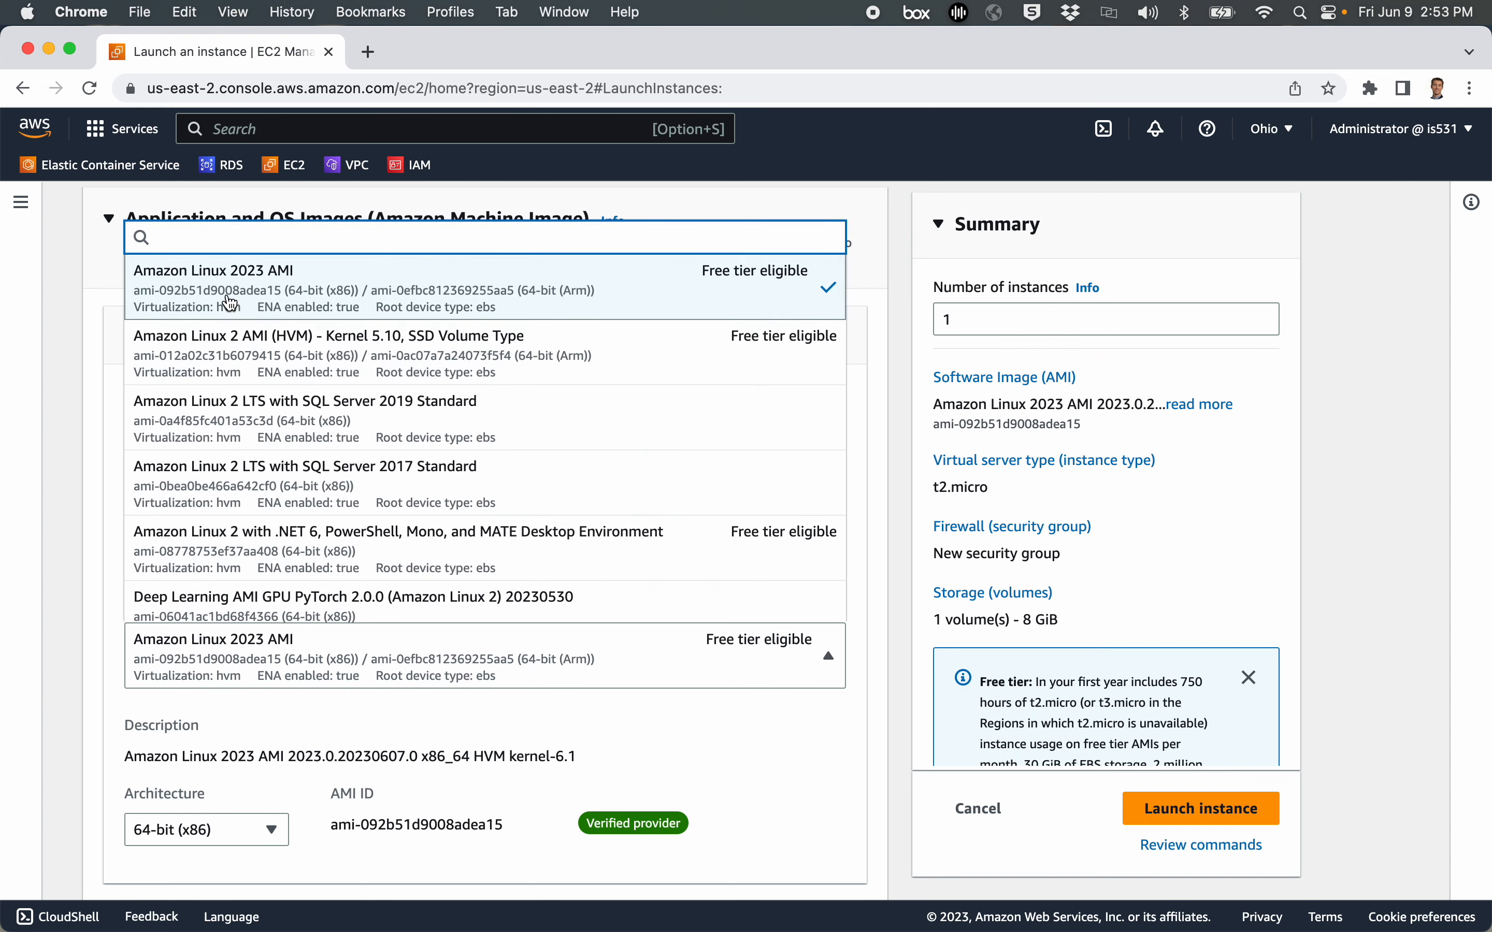
pyautogui.click(230, 302)
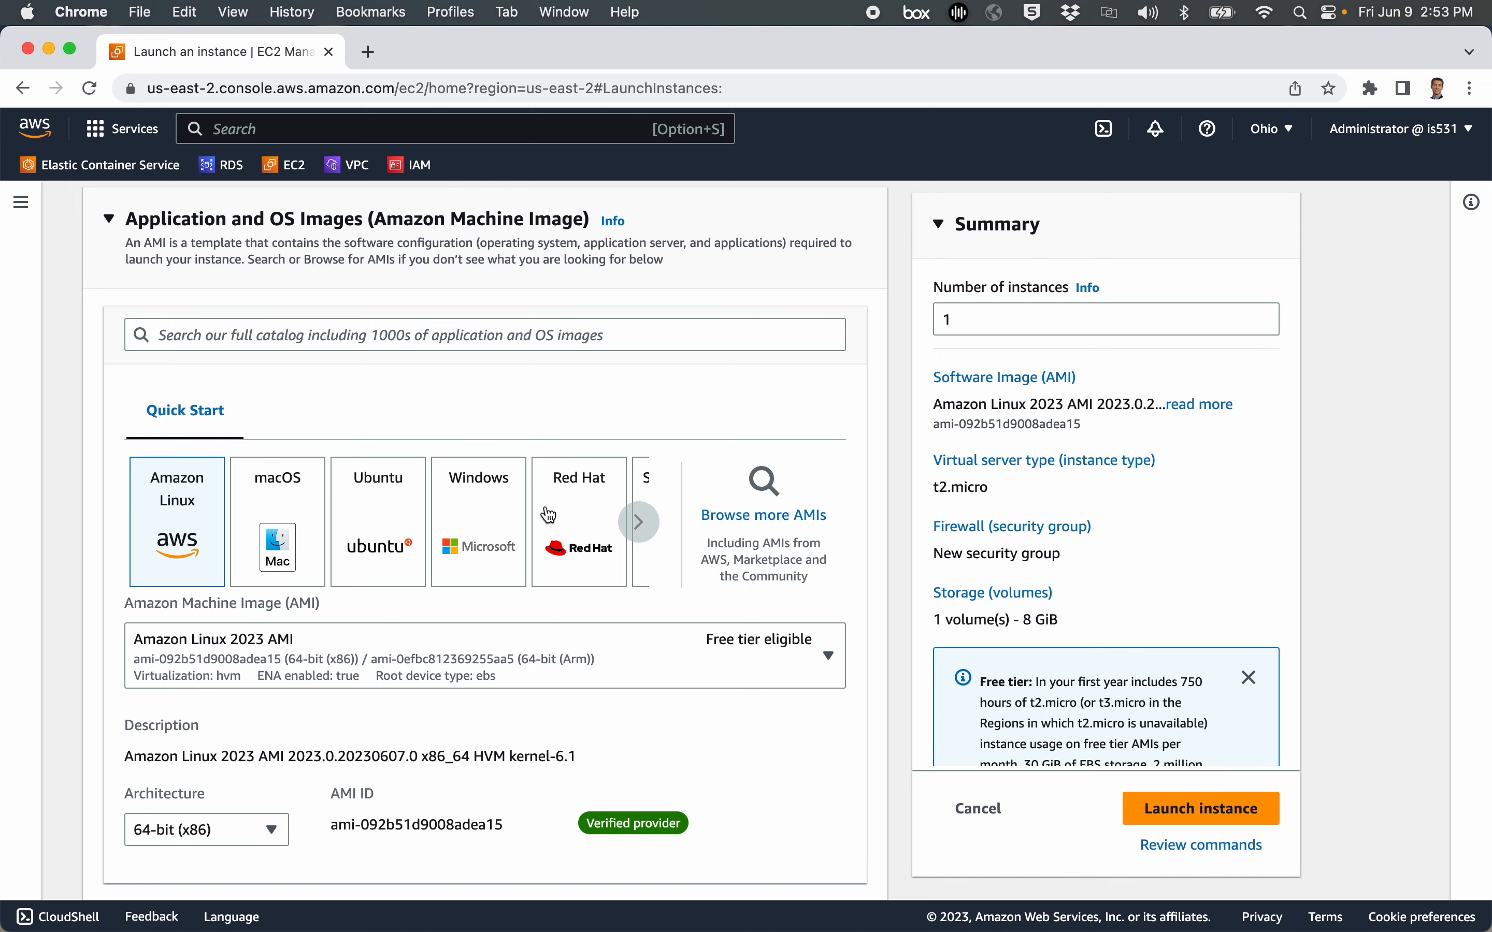
pyautogui.scroll(-2, 125, 606)
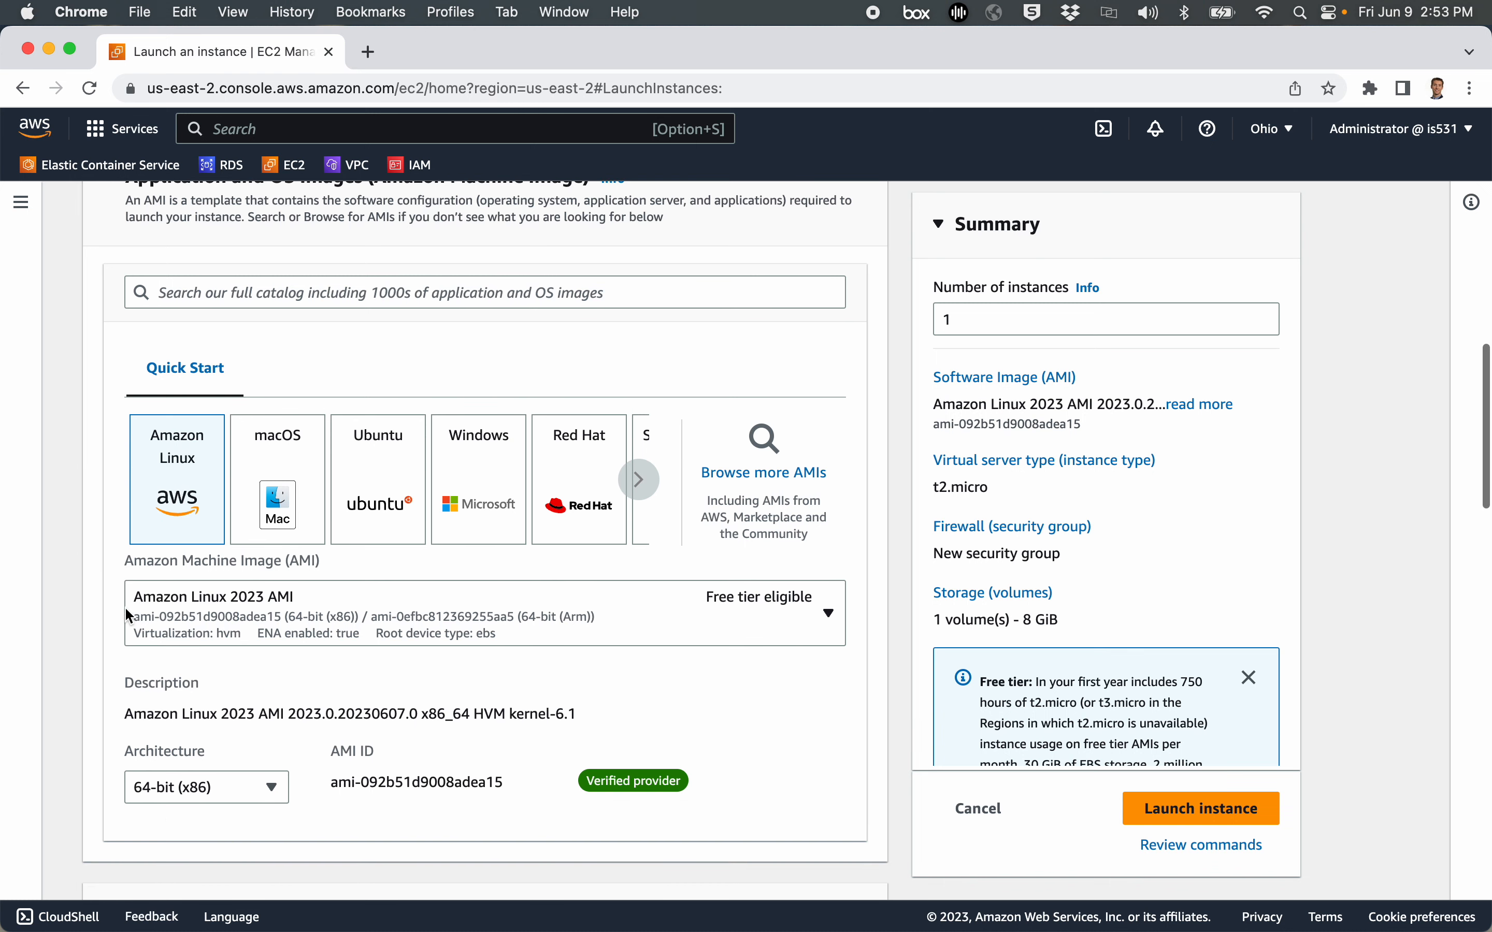
pyautogui.scroll(-3, 124, 606)
pyautogui.scroll(3, 144, 482)
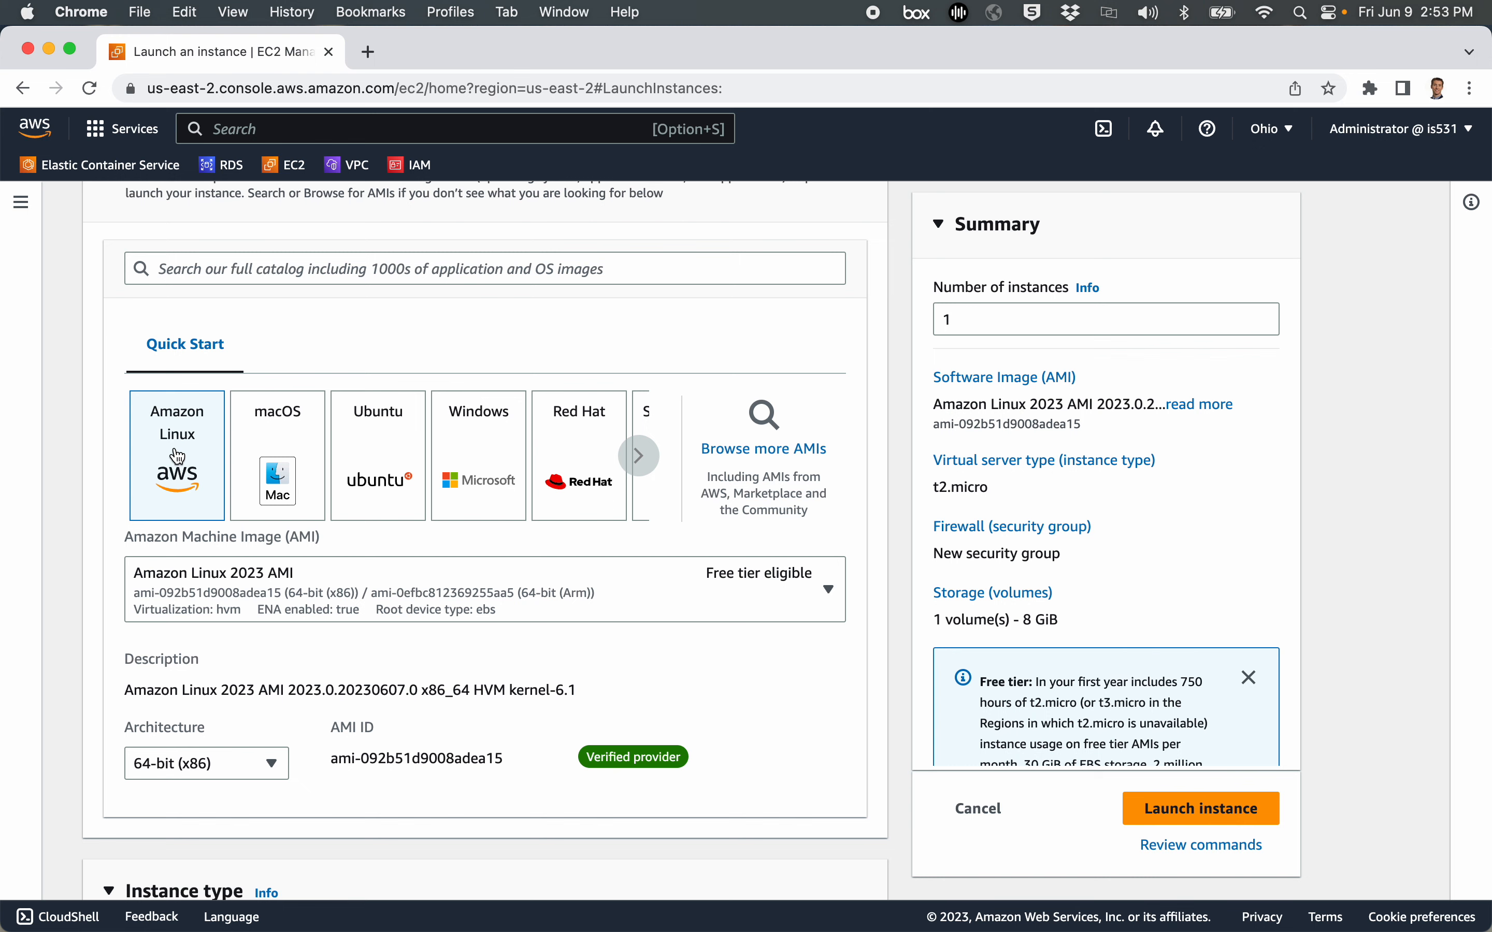
pyautogui.scroll(2, 178, 456)
pyautogui.scroll(-2, 246, 655)
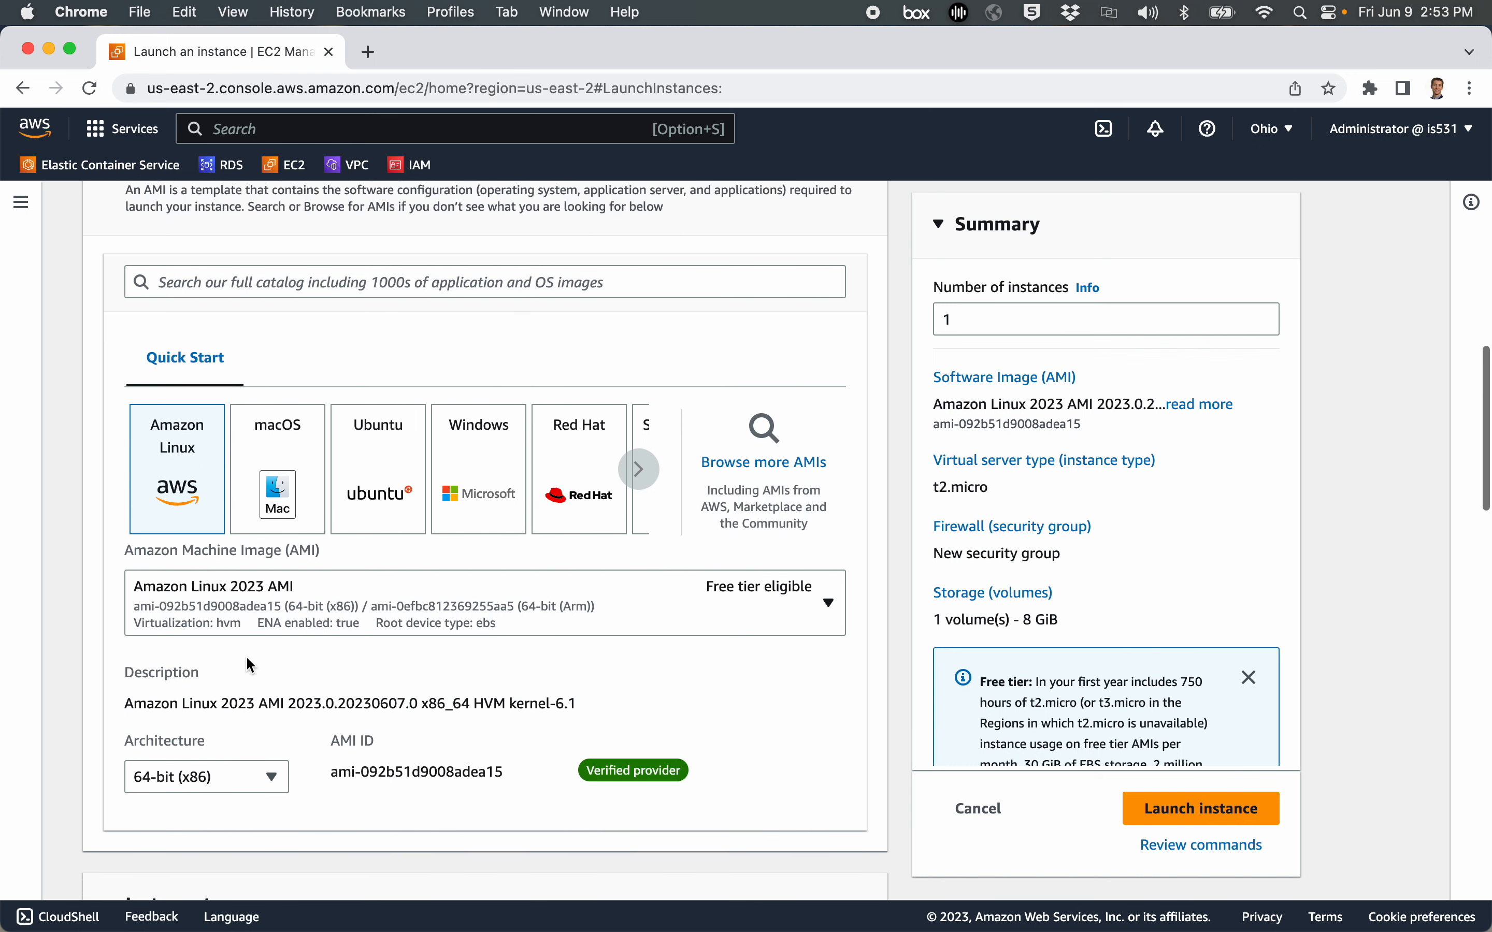
# Step: Open the comparison of available instance types for the new instance
pyautogui.scroll(-10, 246, 656)
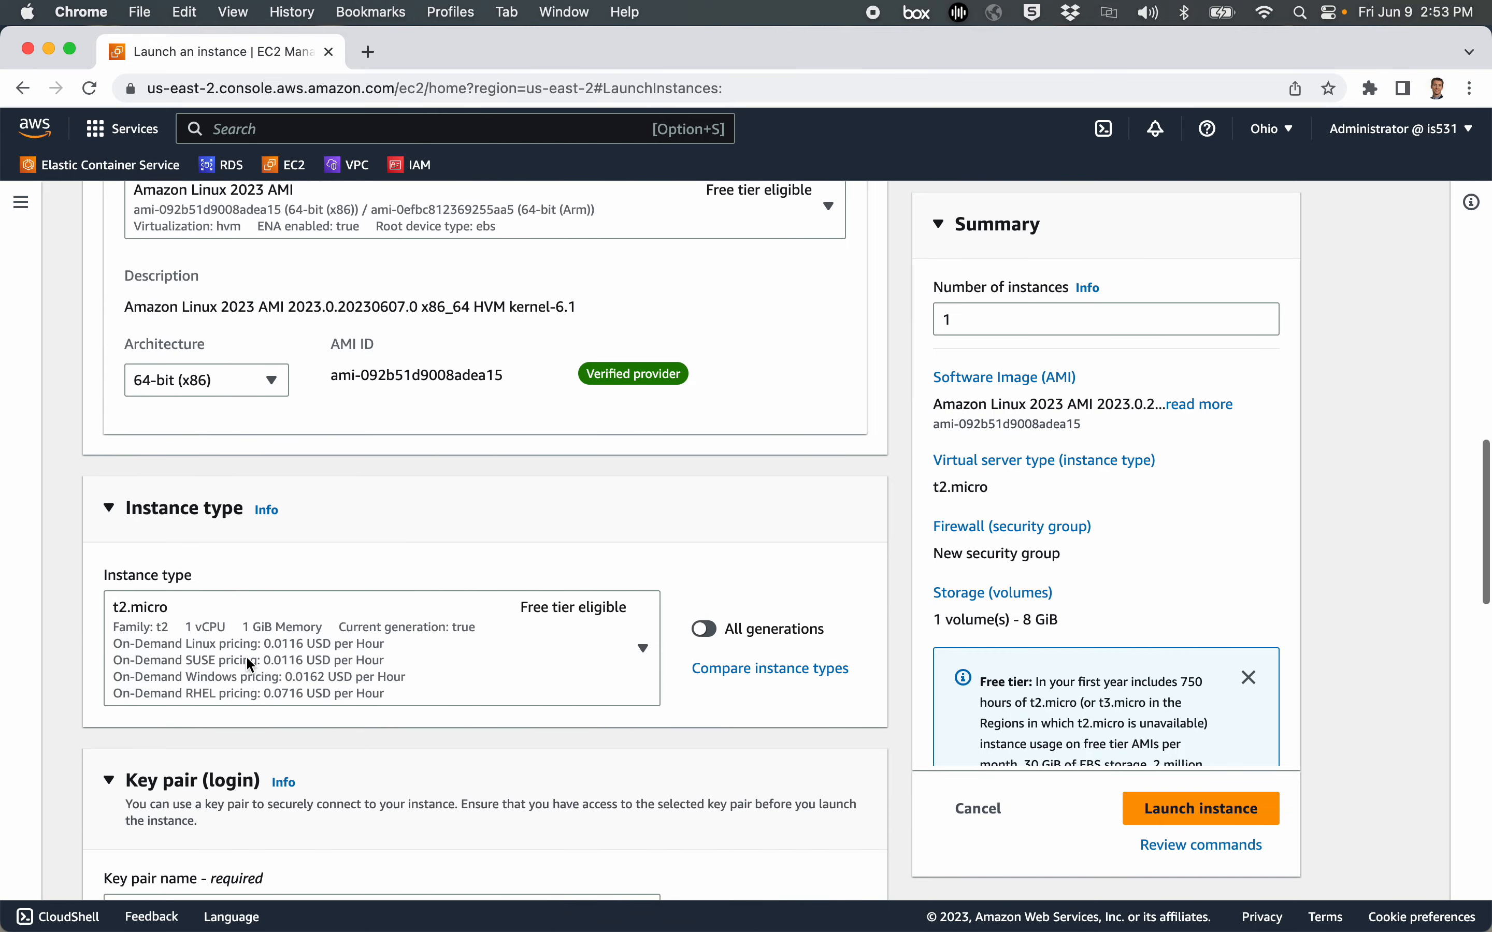
pyautogui.scroll(-5, 246, 656)
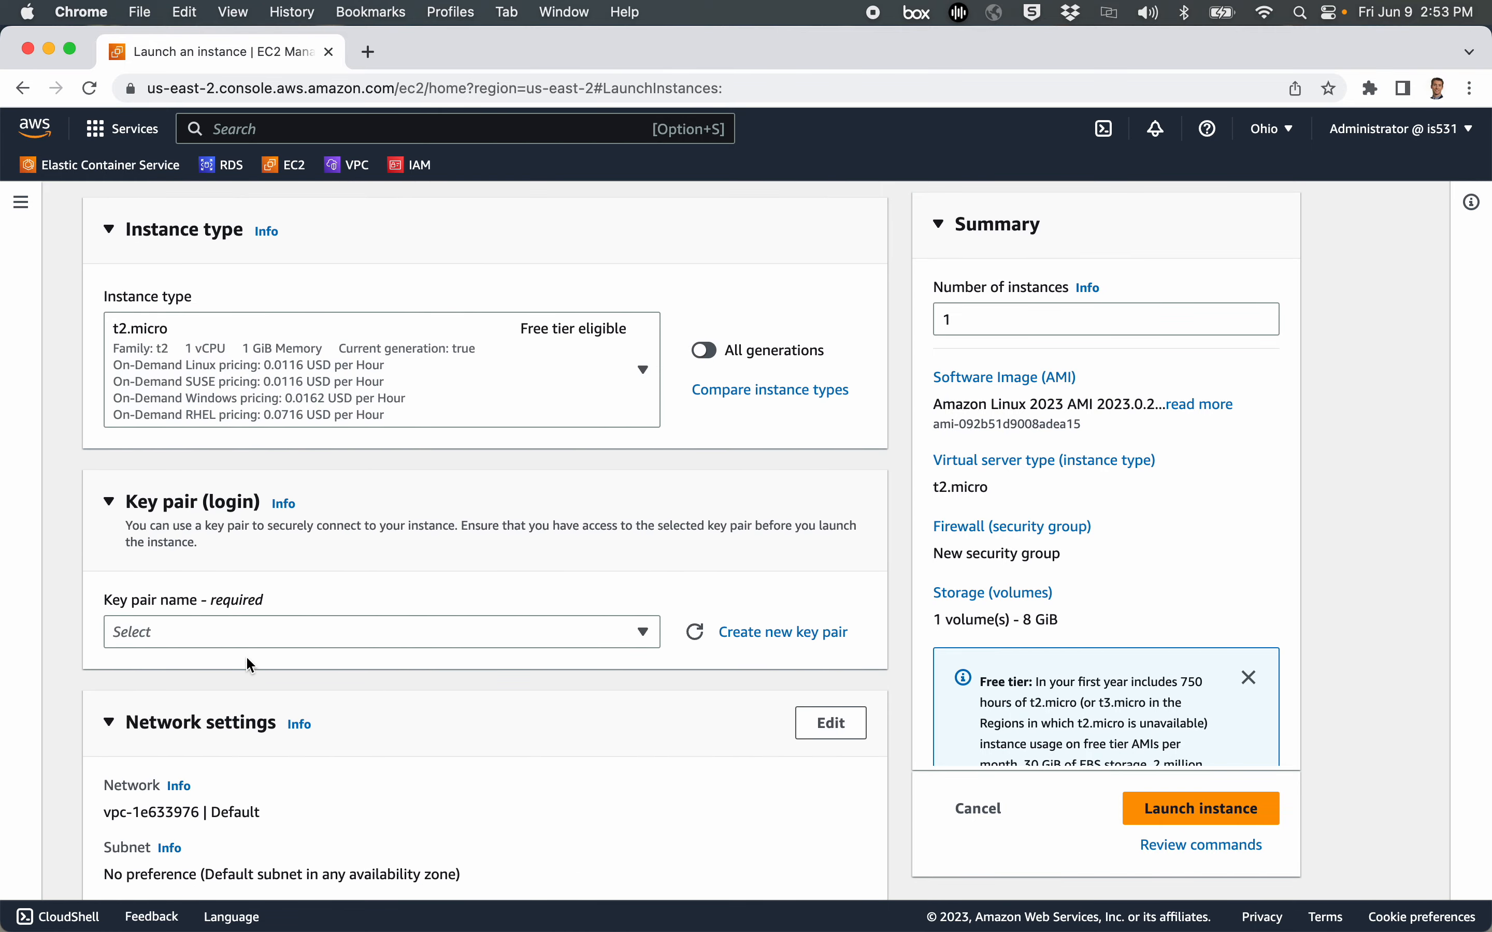
pyautogui.scroll(1, 247, 656)
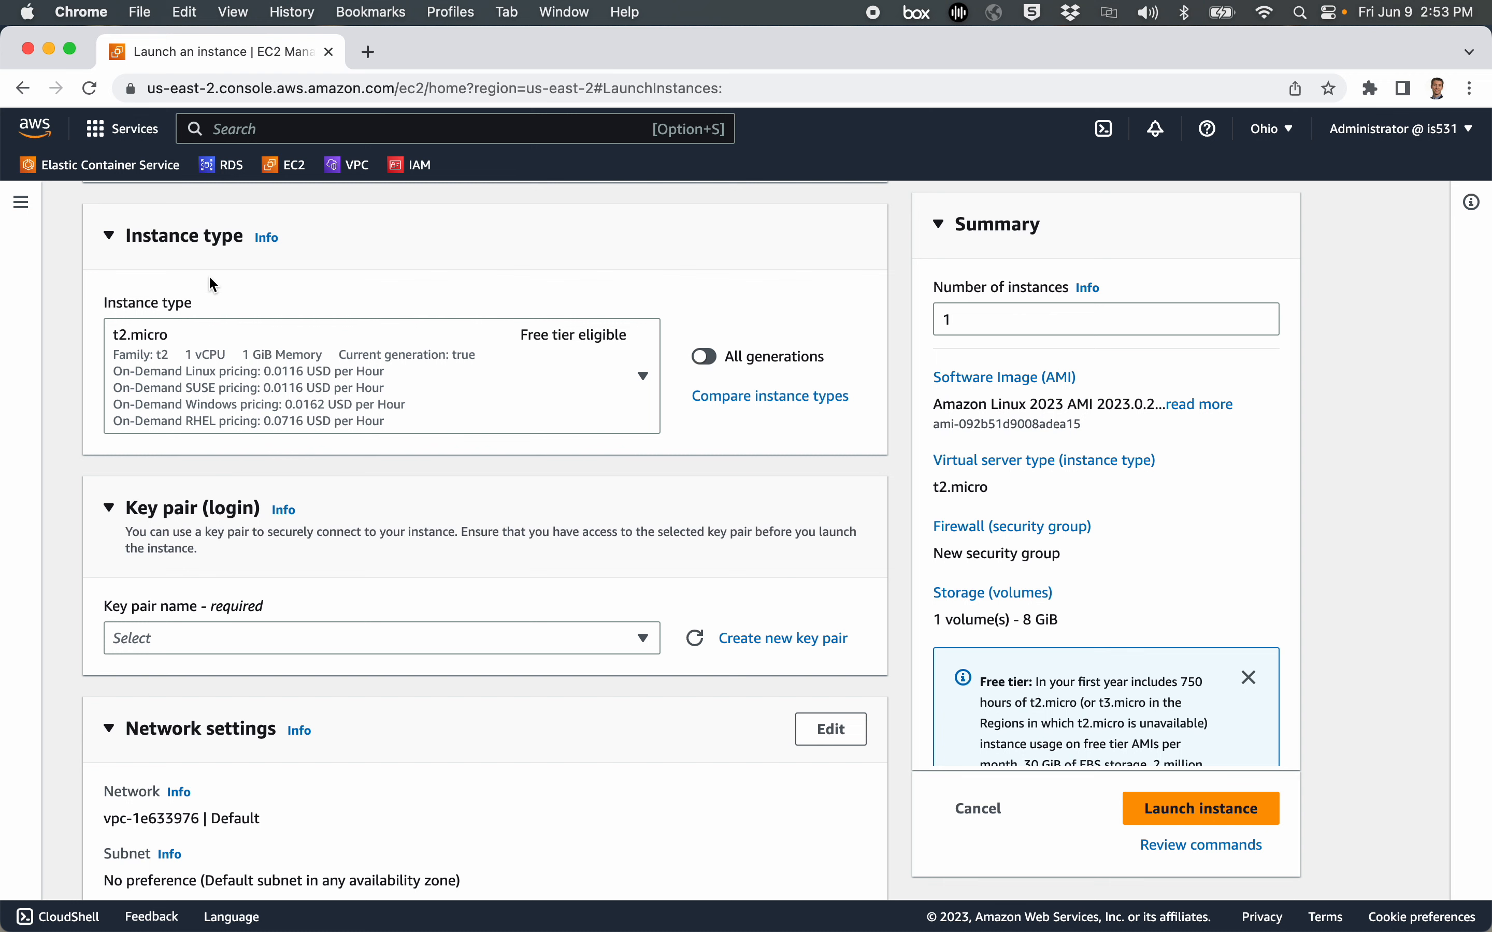
pyautogui.scroll(1, 208, 275)
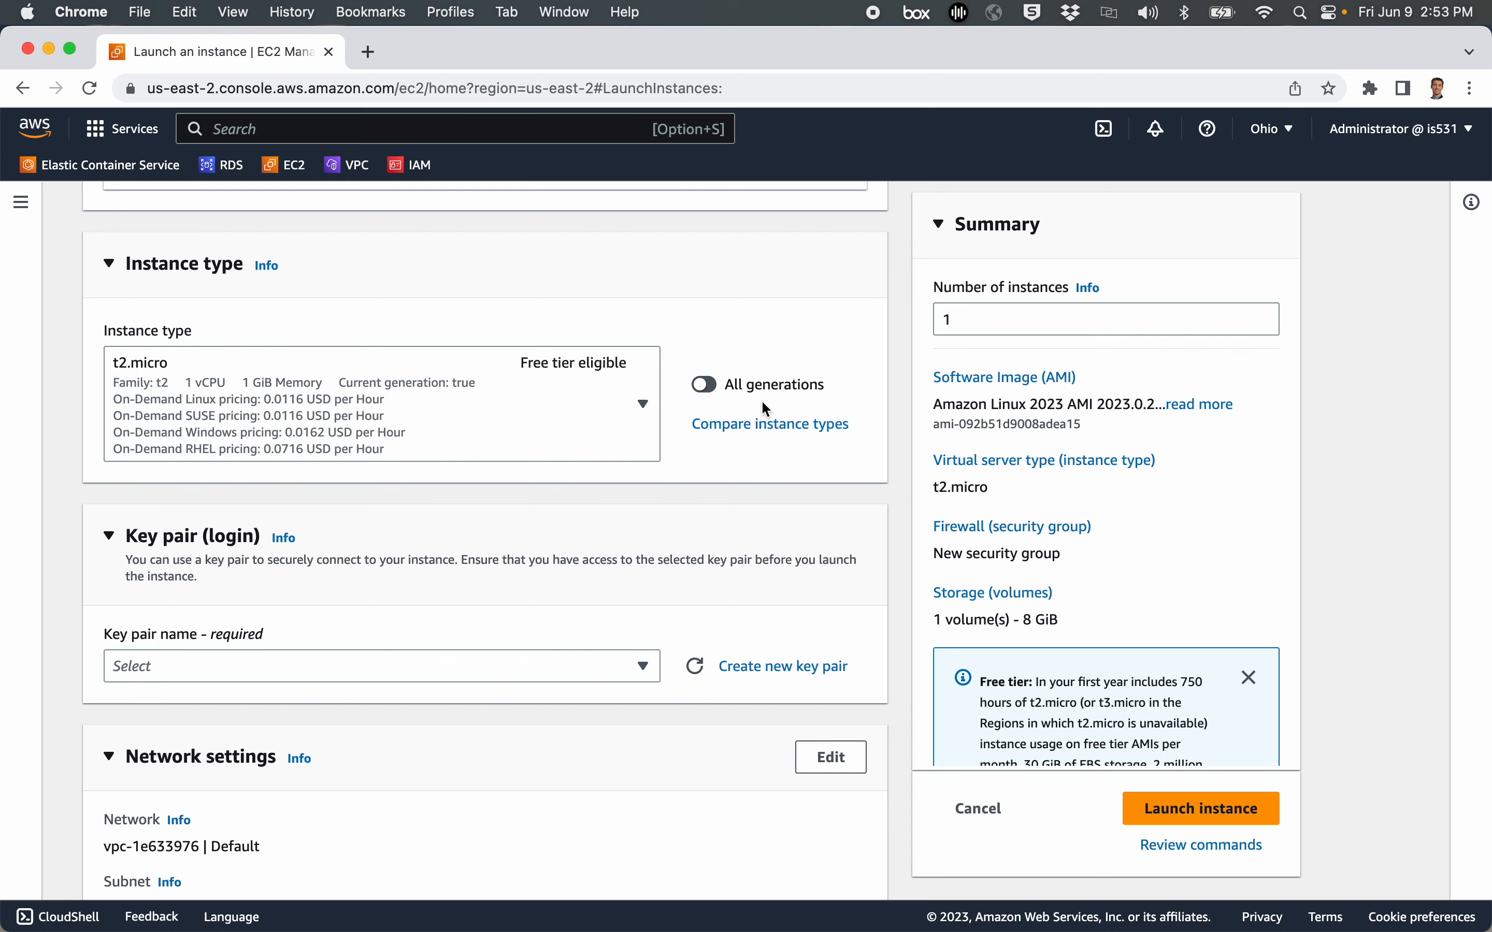
pyautogui.click(737, 430)
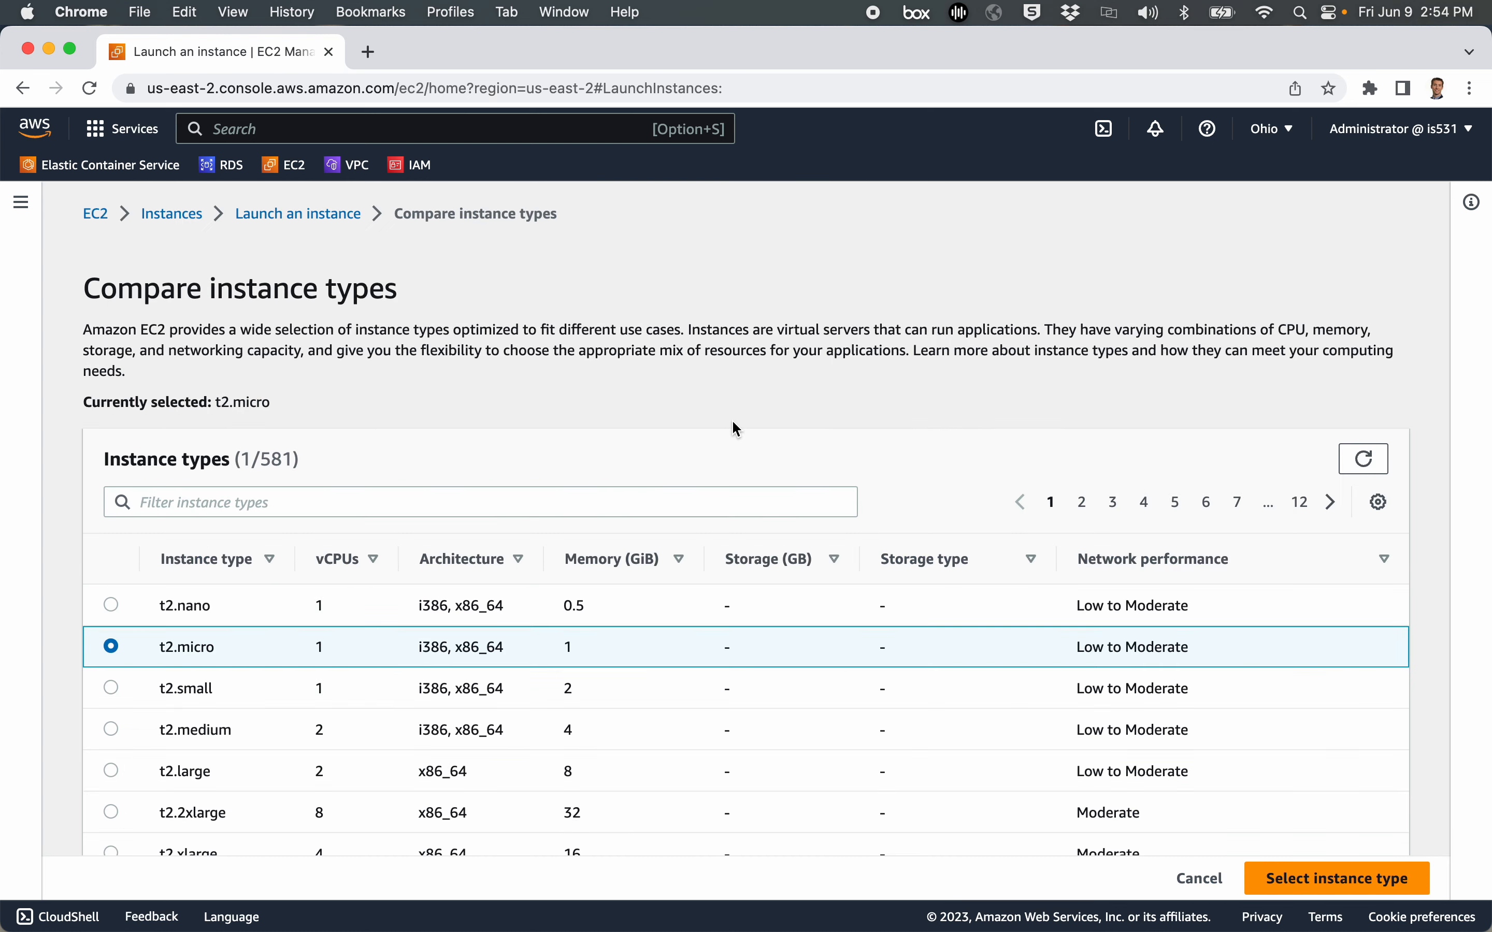
# Step: Compare the vCPU counts and memory sizes of the listed instance types, from t2 through c5
pyautogui.scroll(-3, 863, 530)
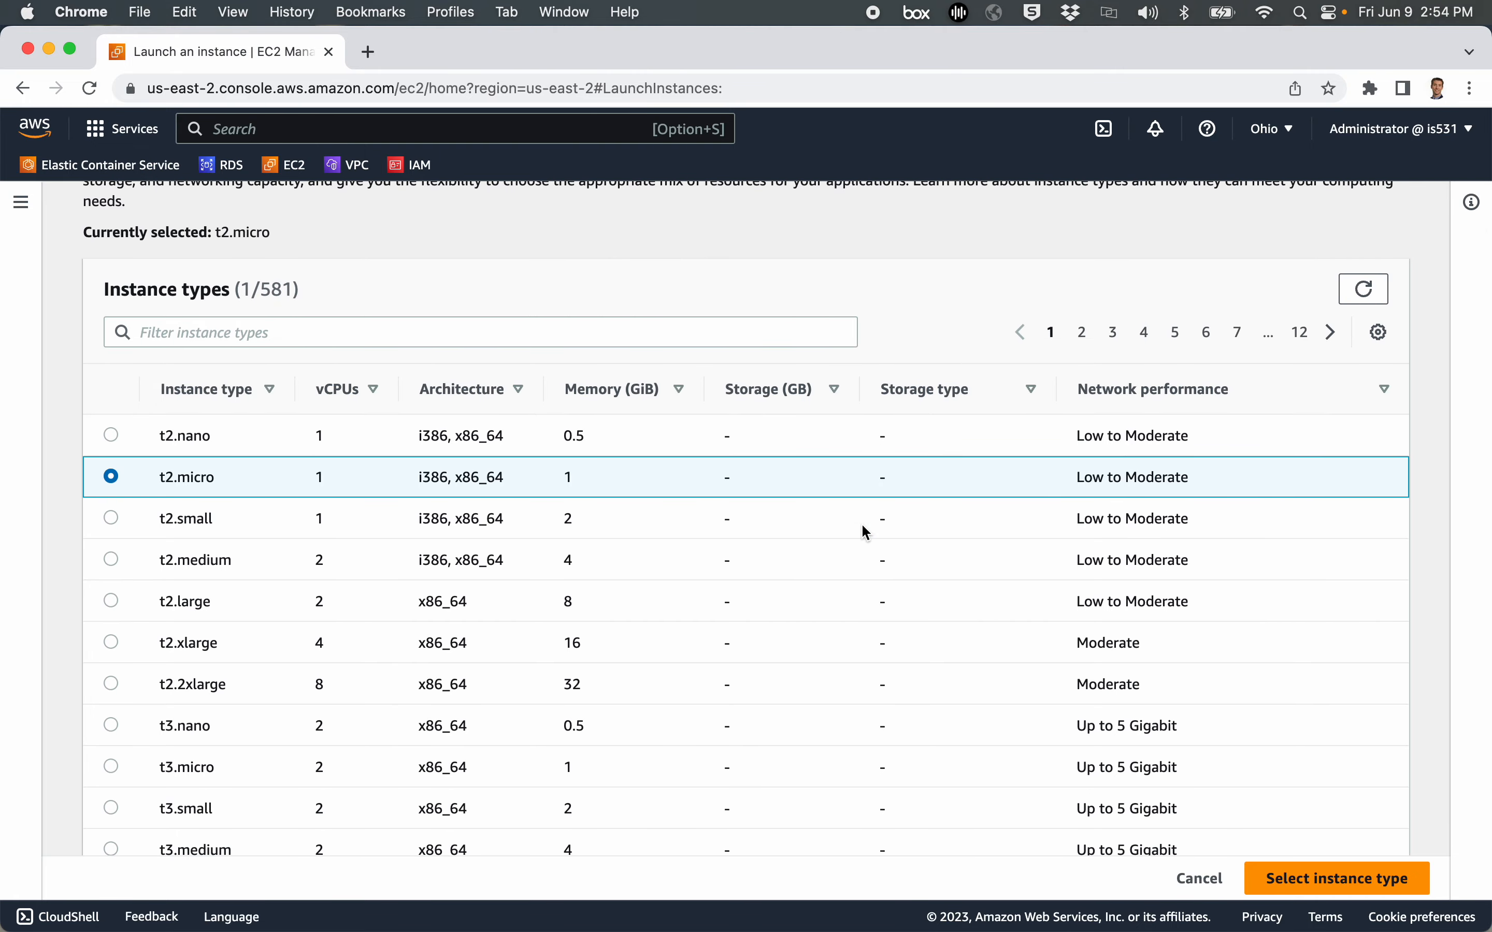
pyautogui.scroll(-2, 862, 527)
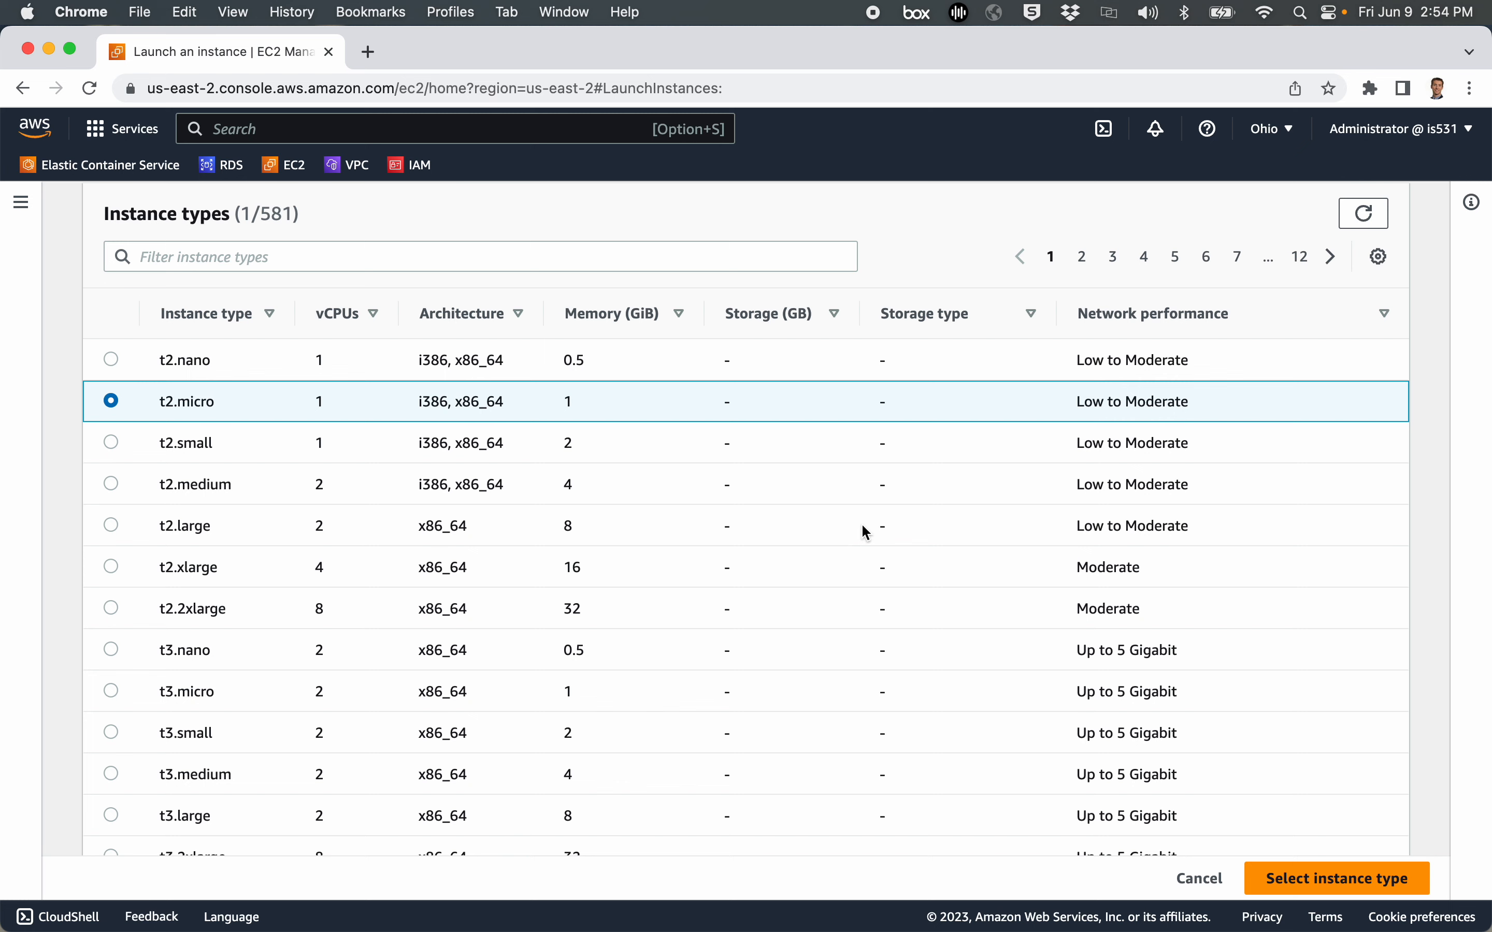
pyautogui.scroll(3, 861, 522)
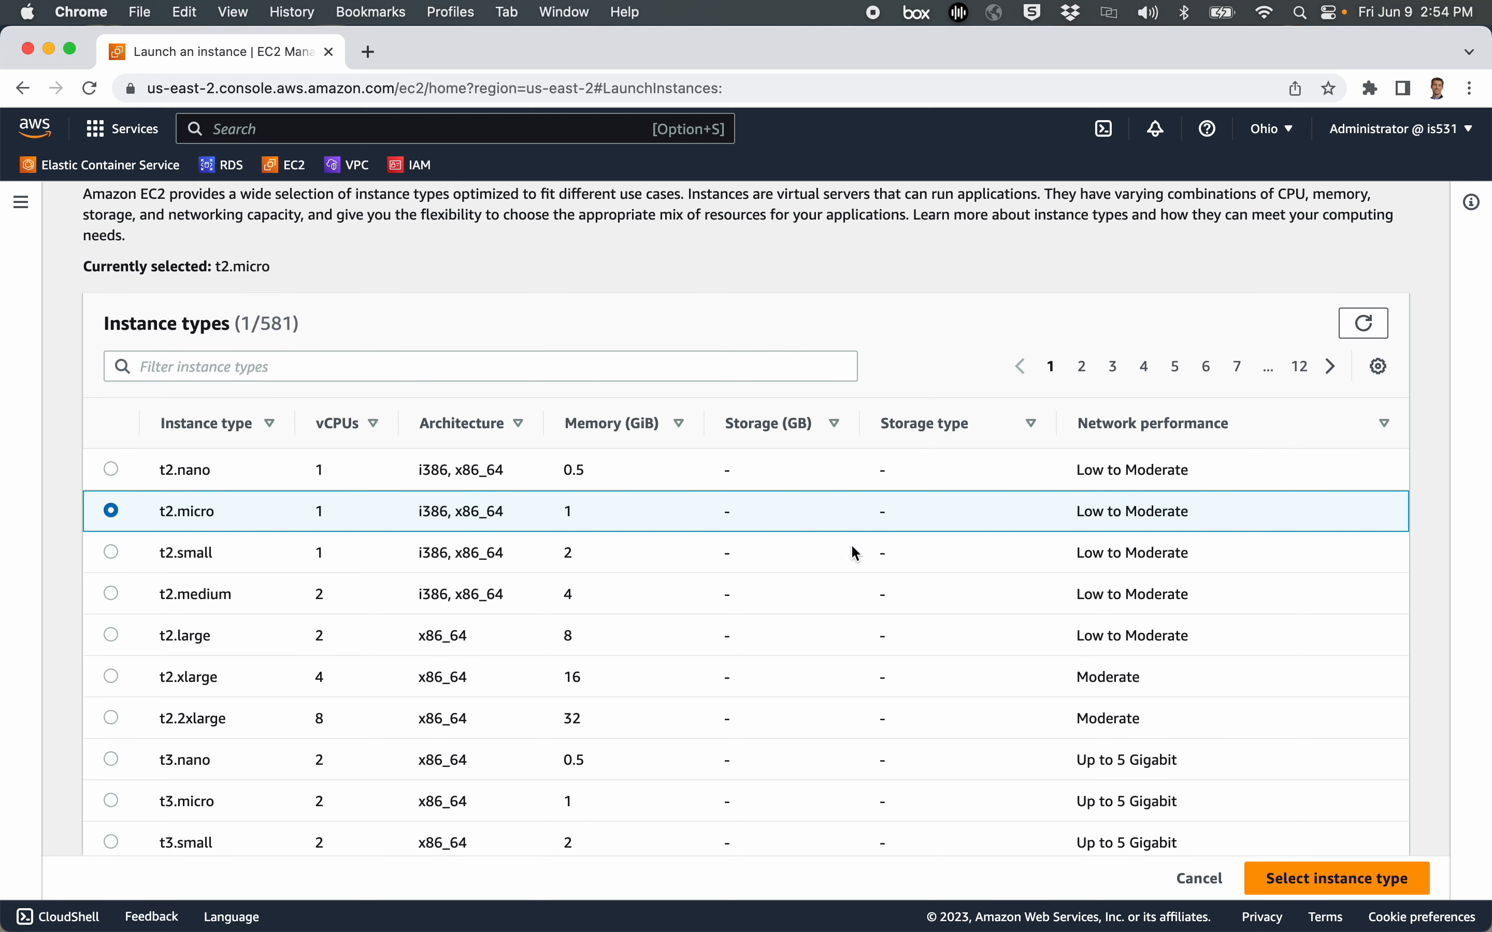
pyautogui.scroll(-2, 776, 602)
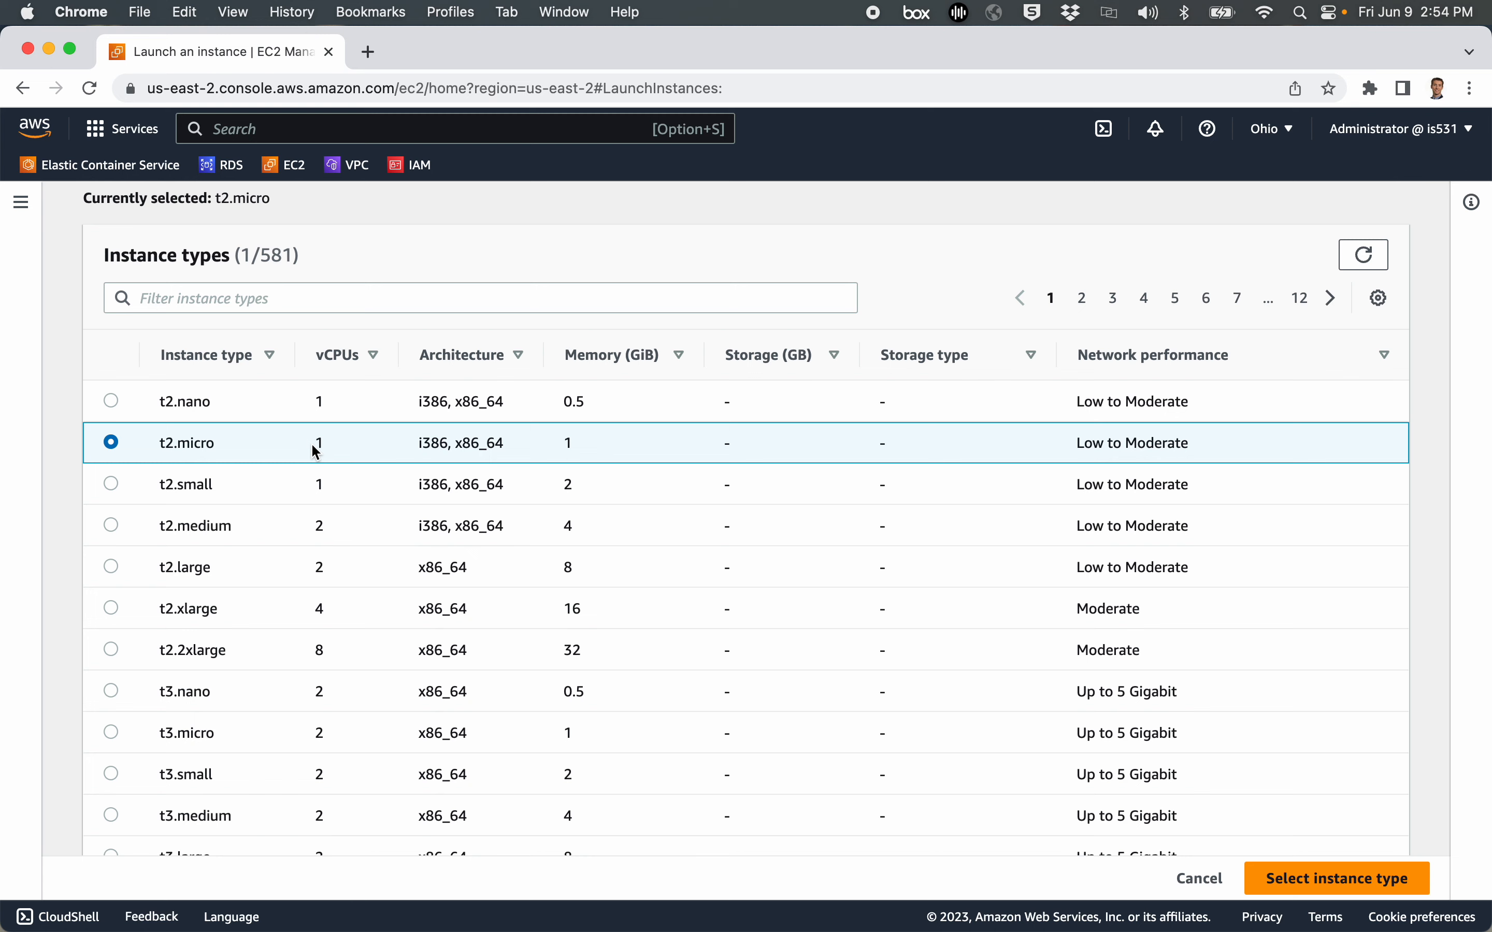
pyautogui.scroll(-8, 625, 517)
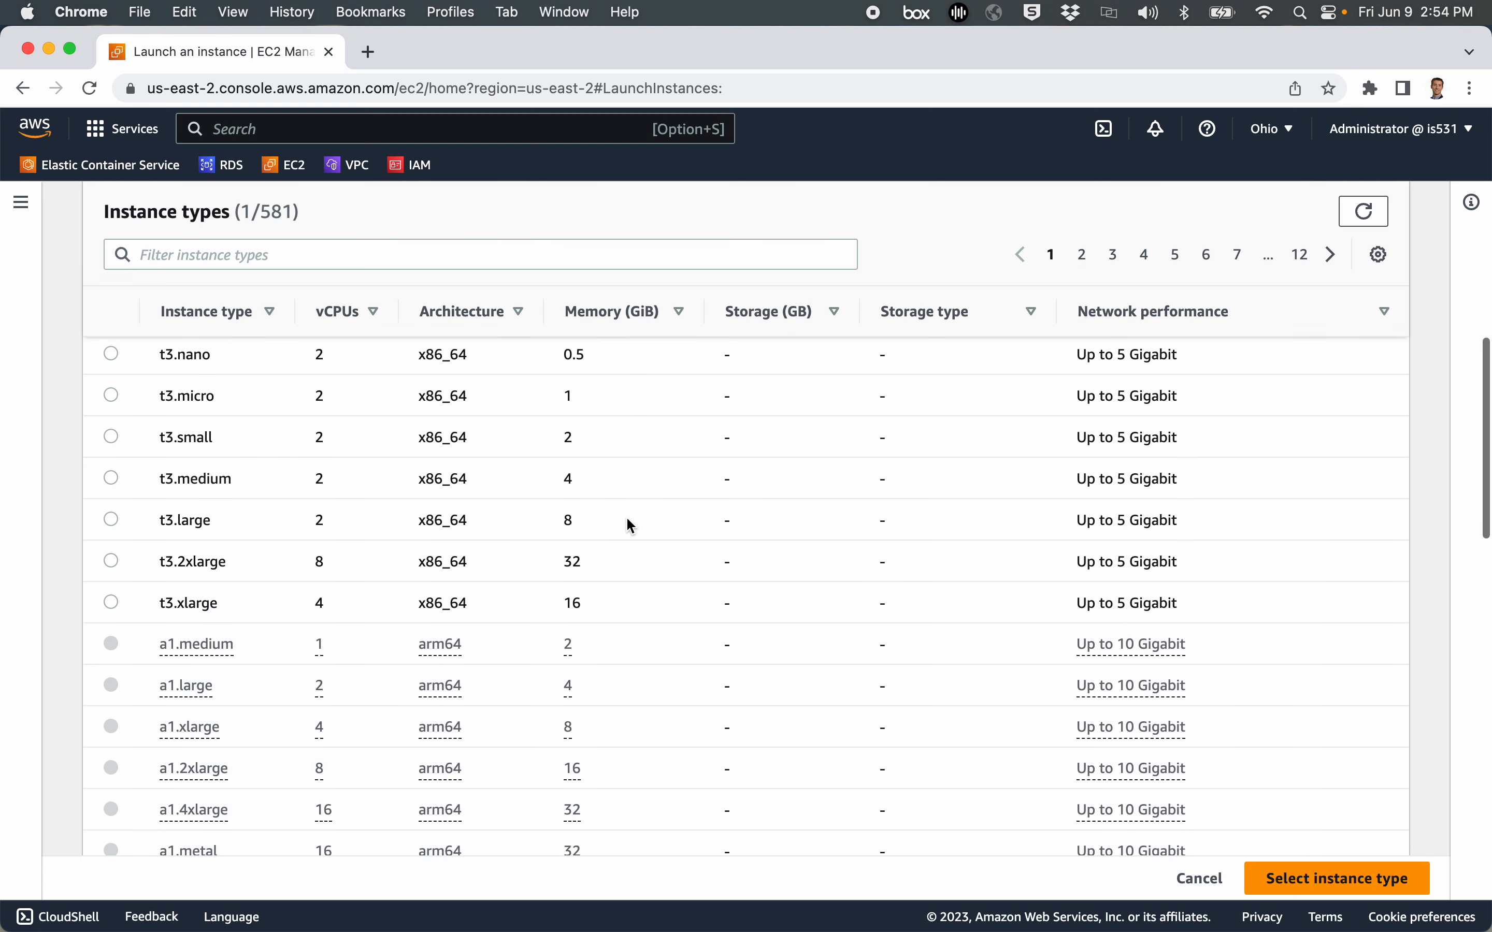
pyautogui.scroll(-6, 629, 524)
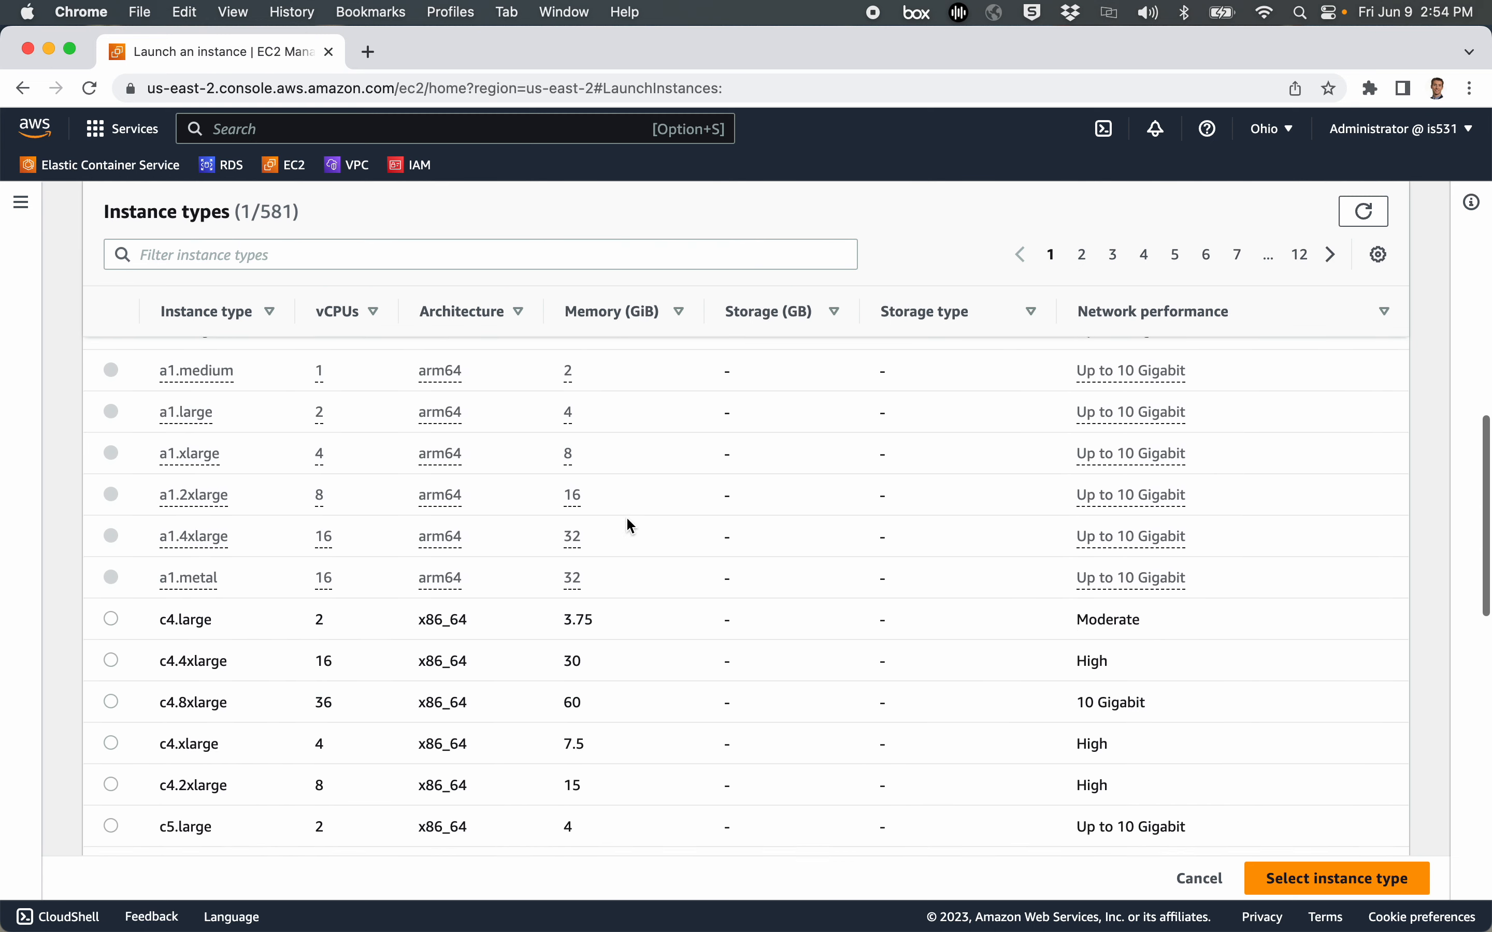
pyautogui.scroll(-3, 625, 517)
pyautogui.scroll(-3, 409, 483)
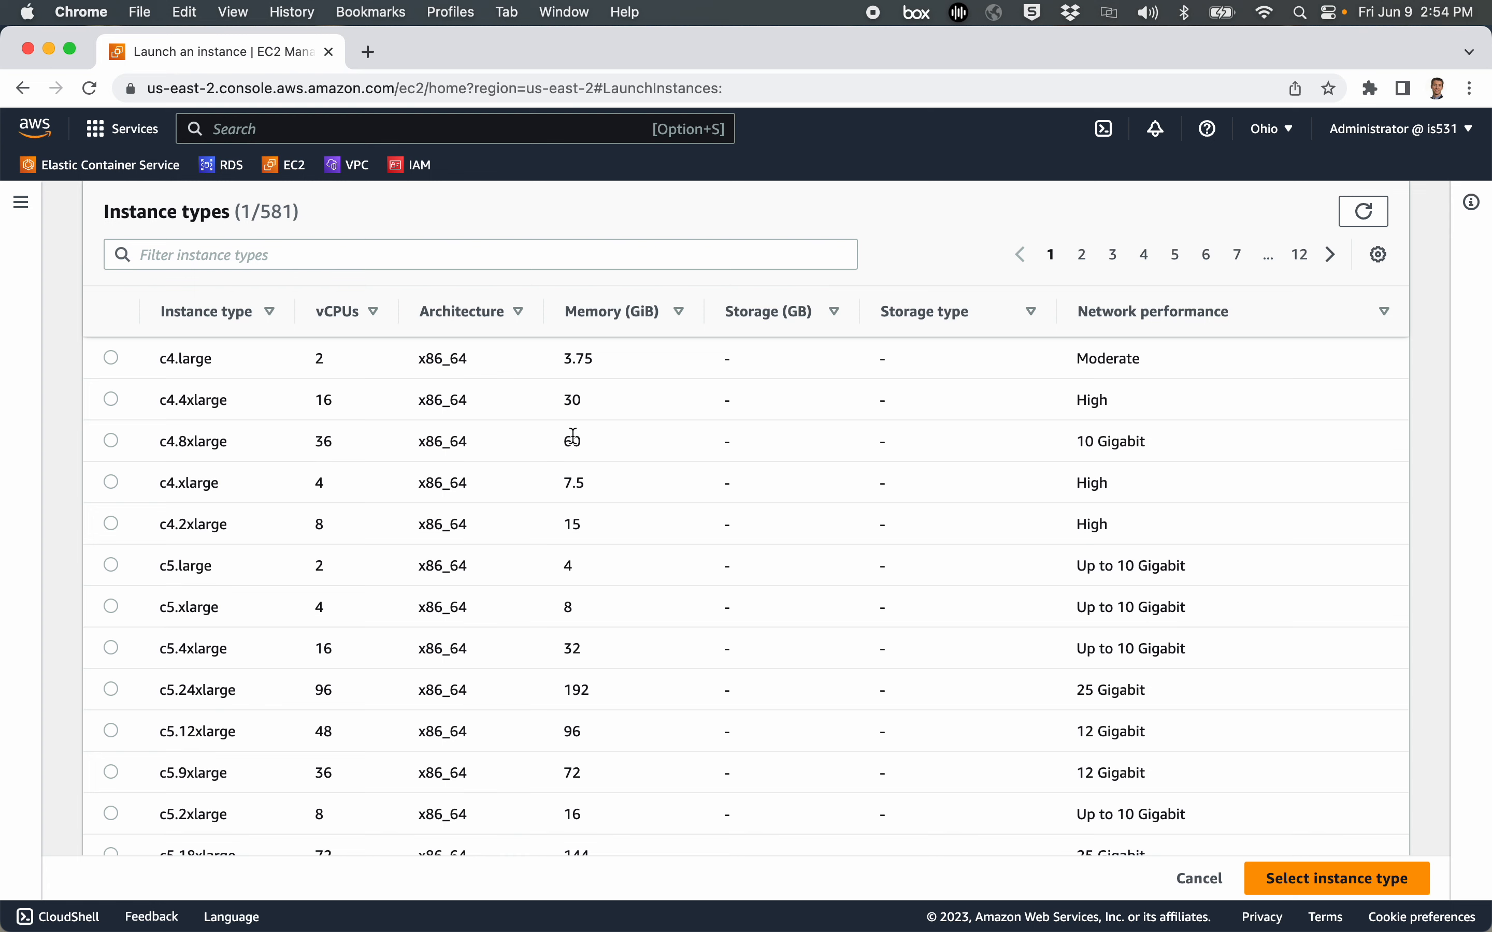
pyautogui.scroll(15, 591, 443)
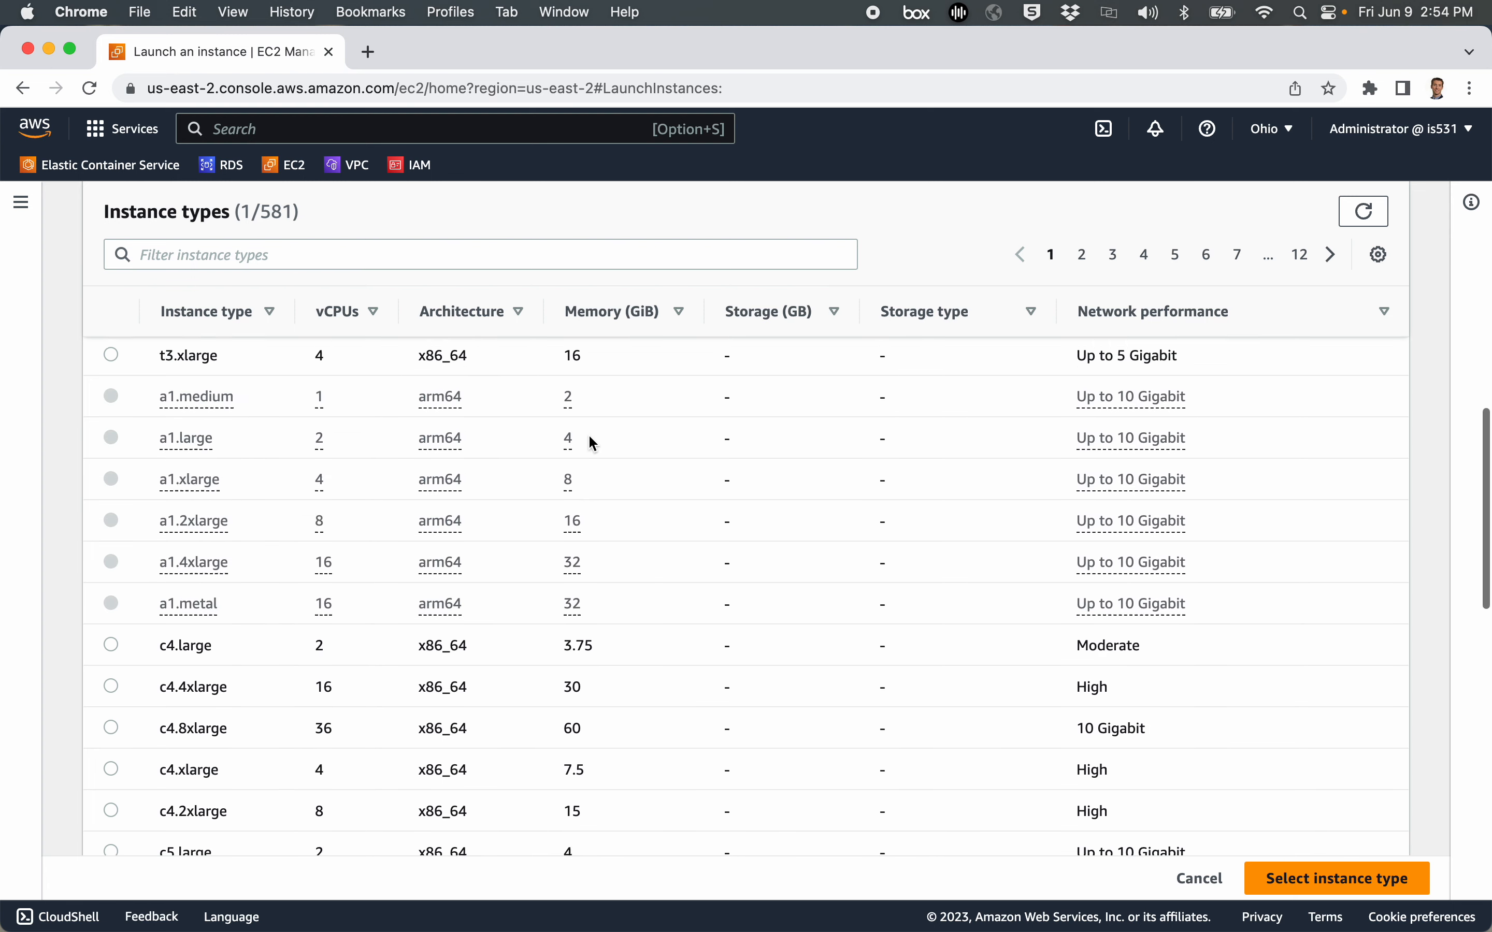
# Step: Examine how network performance and memory differ between the t2 and t3 instance types
pyautogui.scroll(-3, 795, 640)
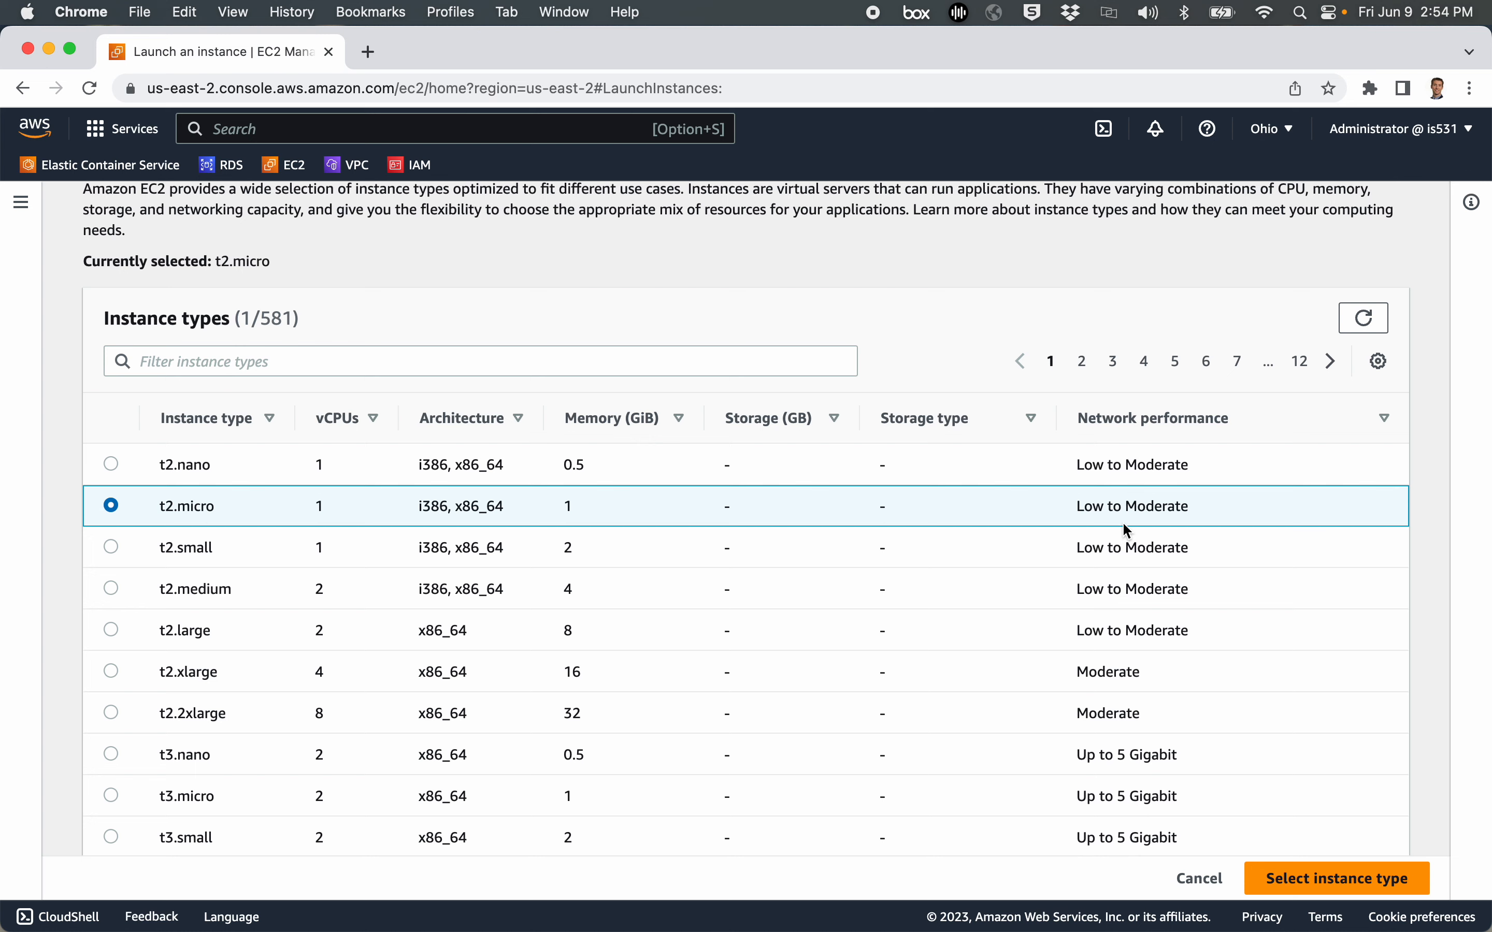
pyautogui.scroll(-2, 1123, 525)
pyautogui.scroll(-1, 1123, 498)
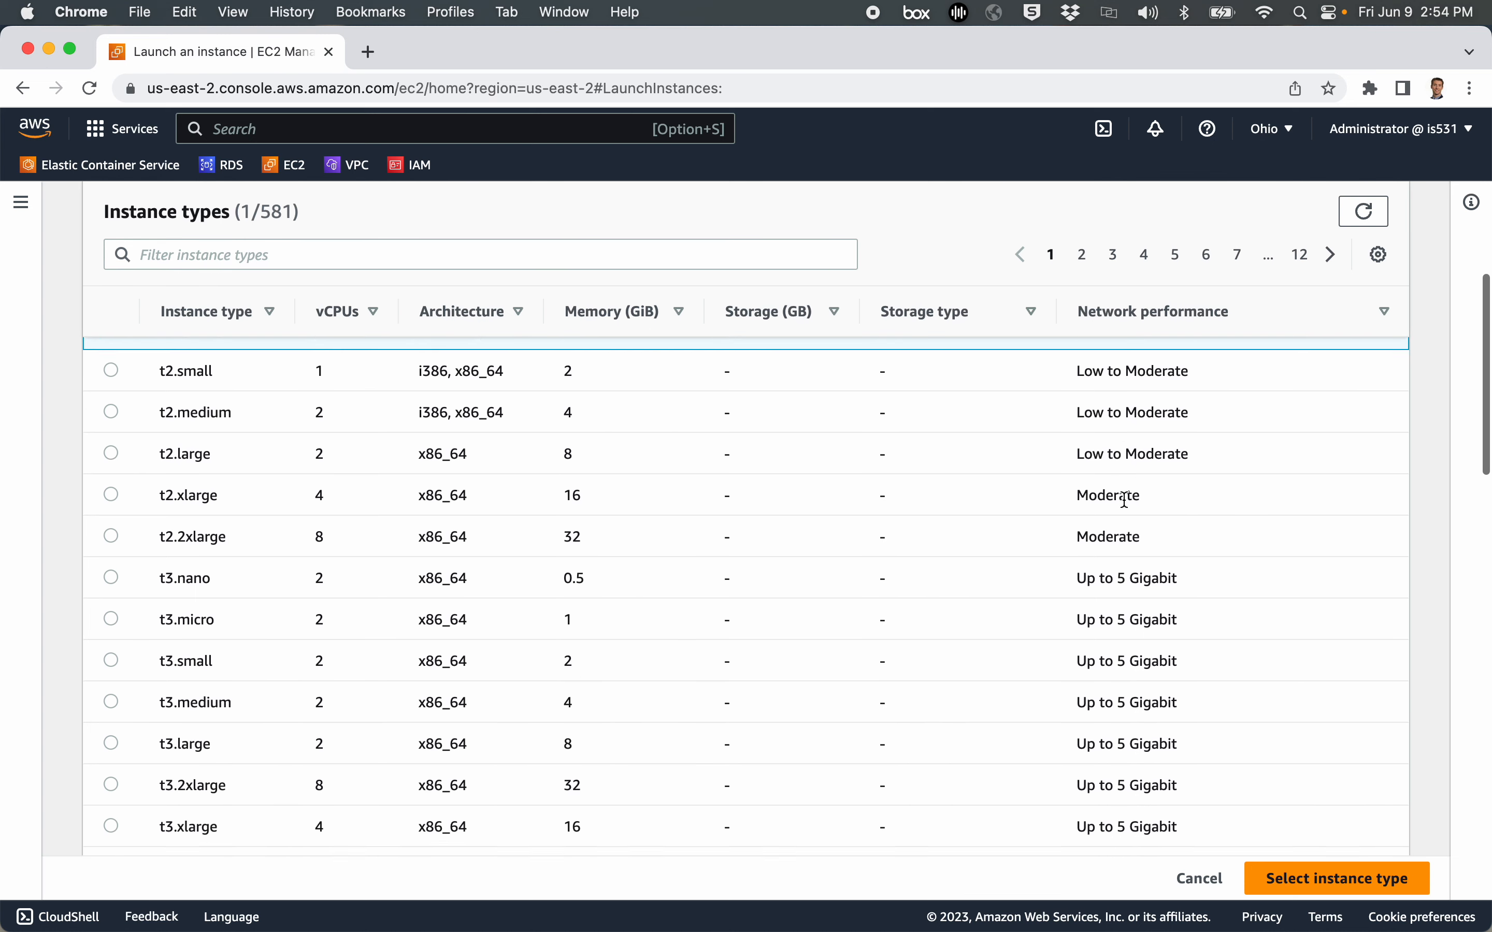
pyautogui.scroll(-7, 1119, 644)
pyautogui.scroll(12, 1121, 645)
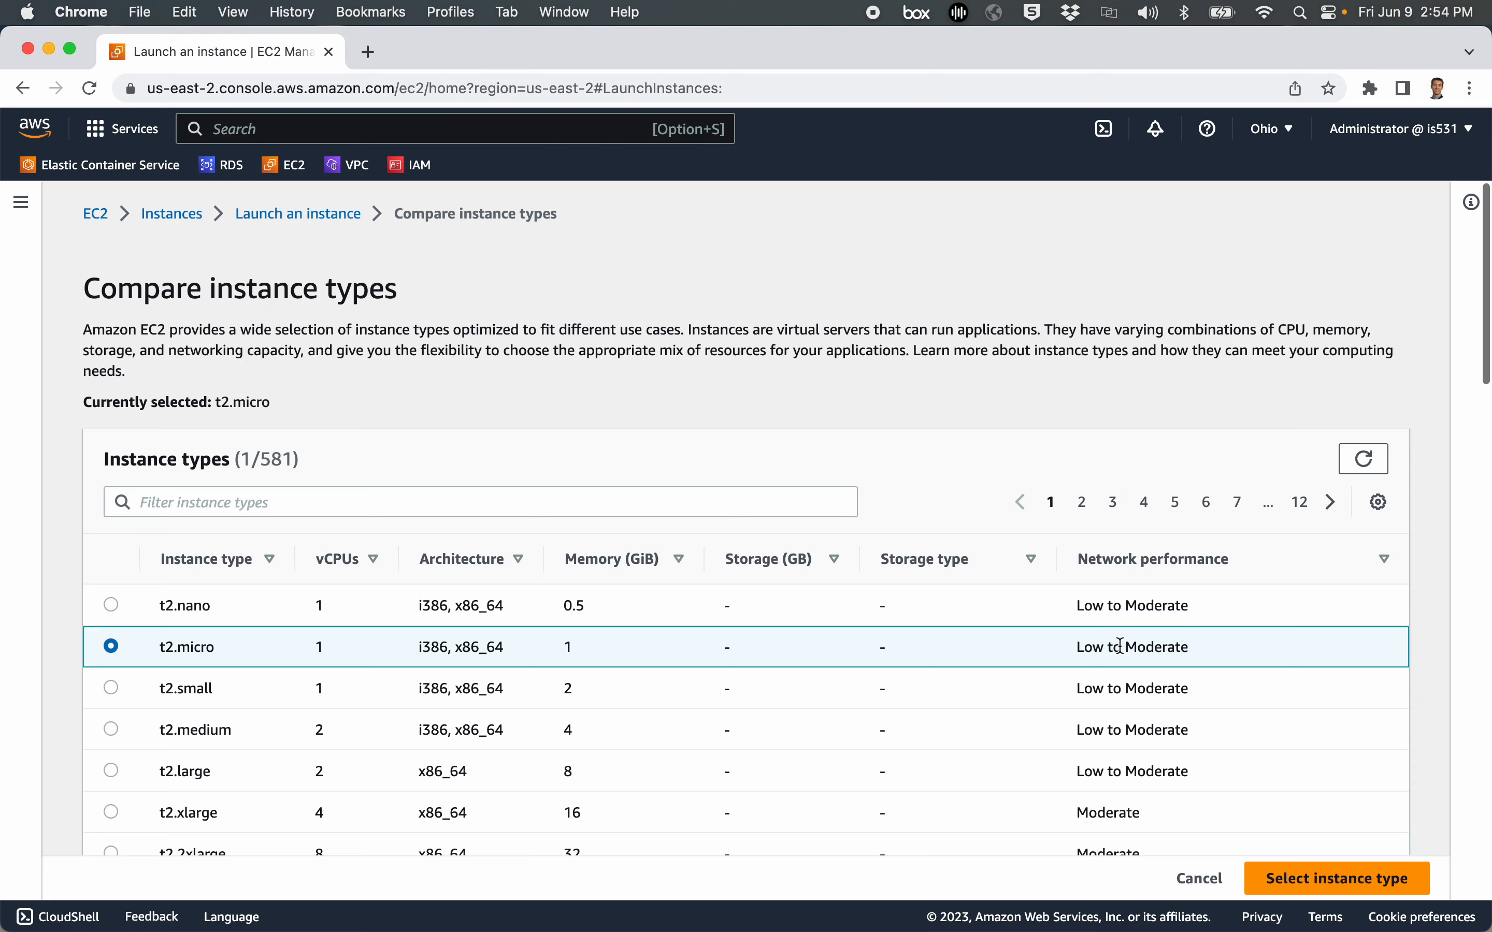
pyautogui.scroll(-5, 1119, 644)
pyautogui.scroll(2, 1119, 644)
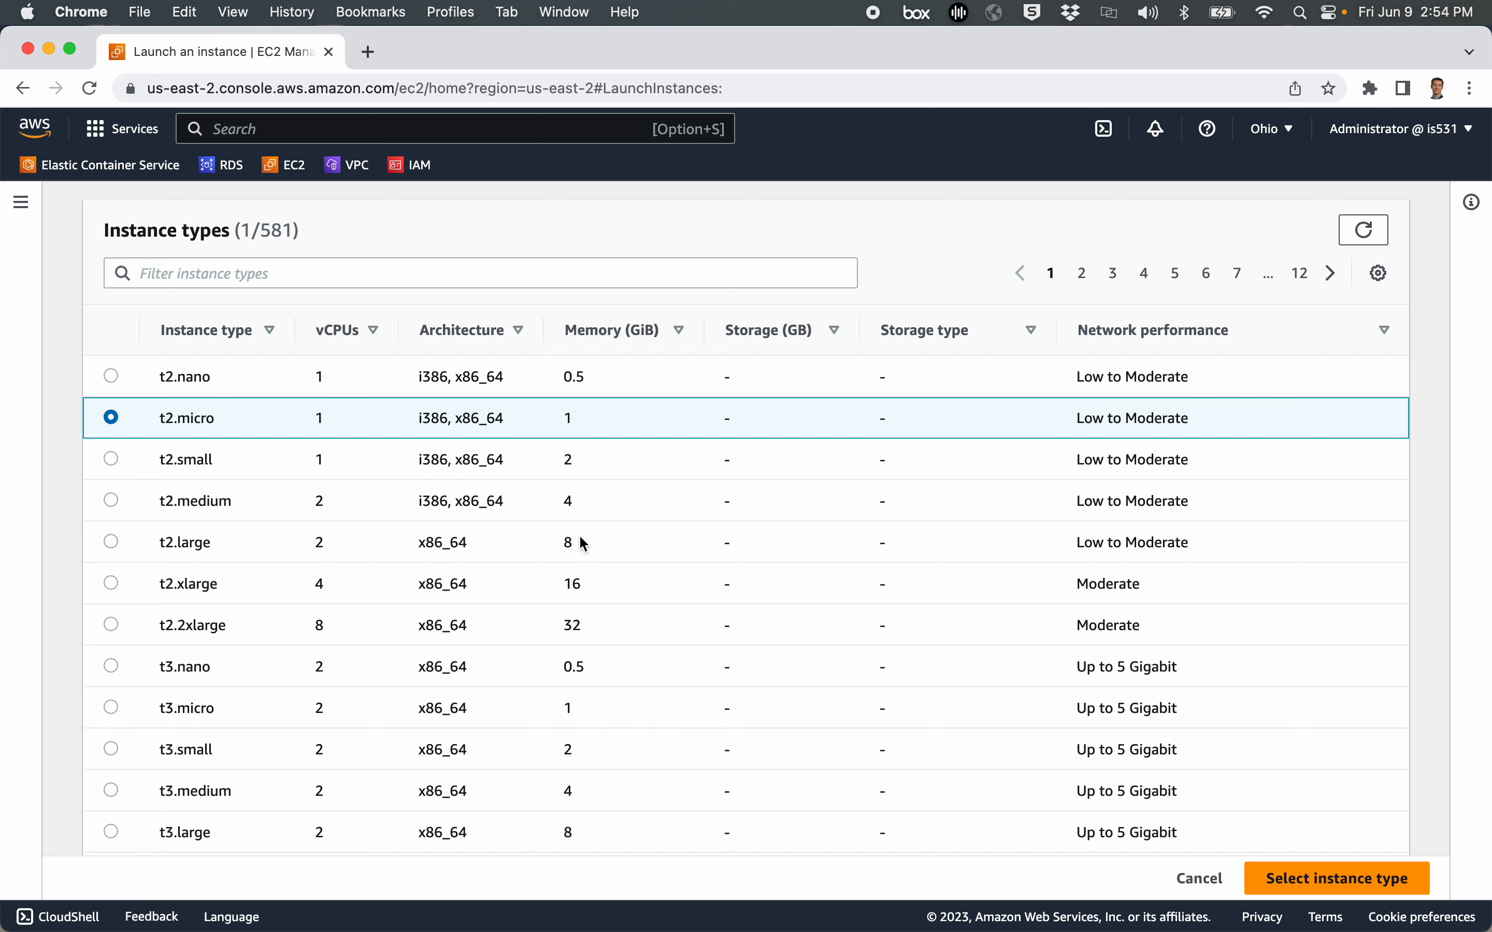
pyautogui.scroll(-1, 969, 546)
pyautogui.scroll(-1, 969, 546)
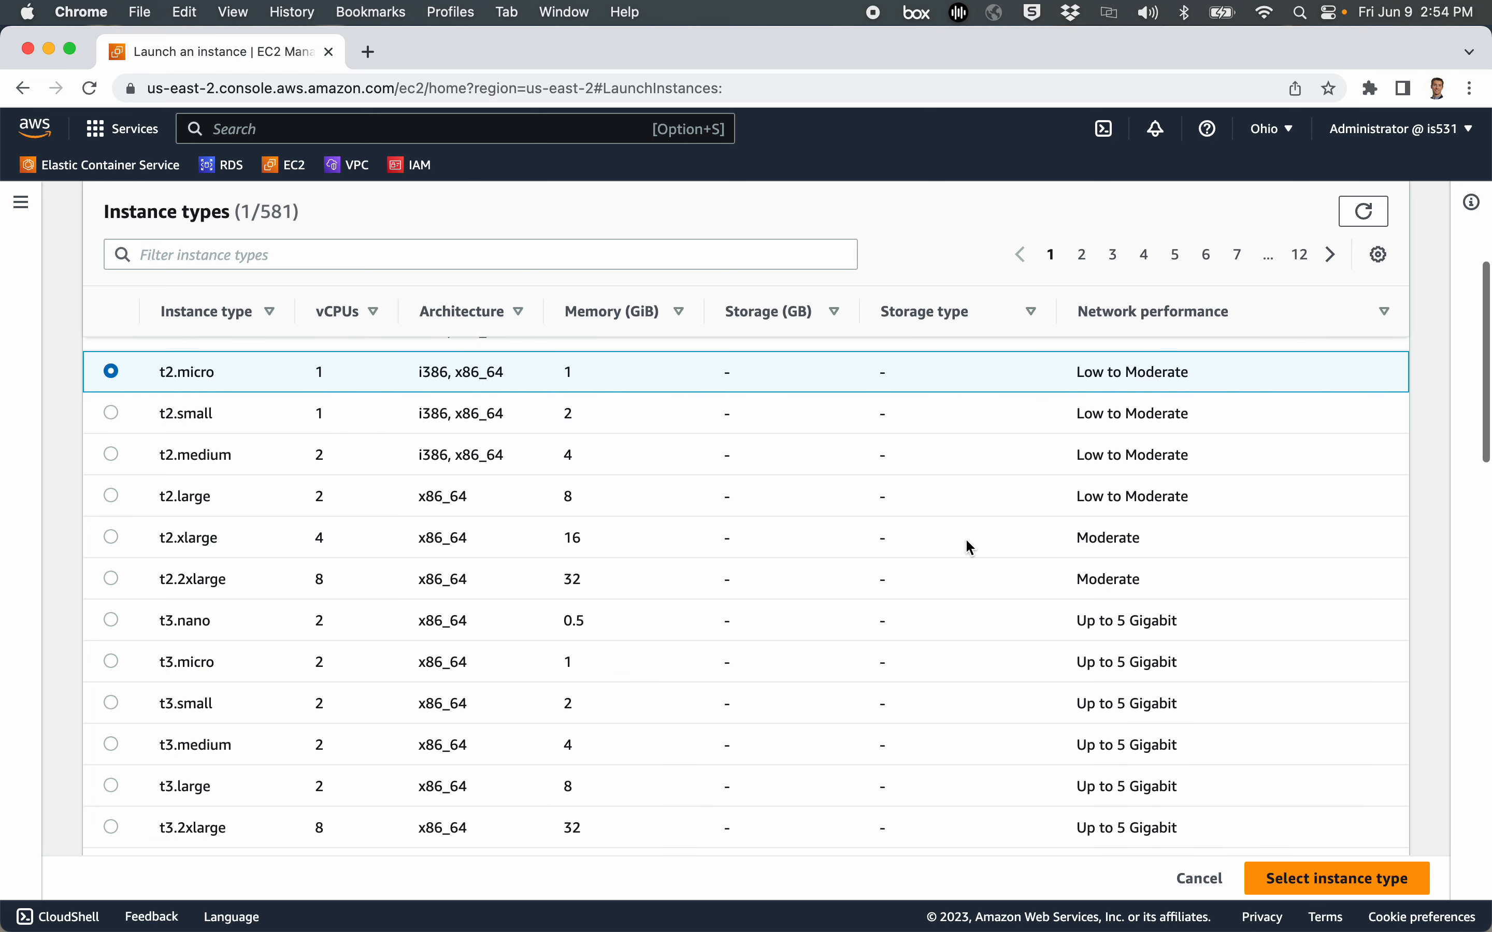
# Step: Review the instance type families and size names, including t2, t3, a1 and c4
pyautogui.scroll(3, 969, 546)
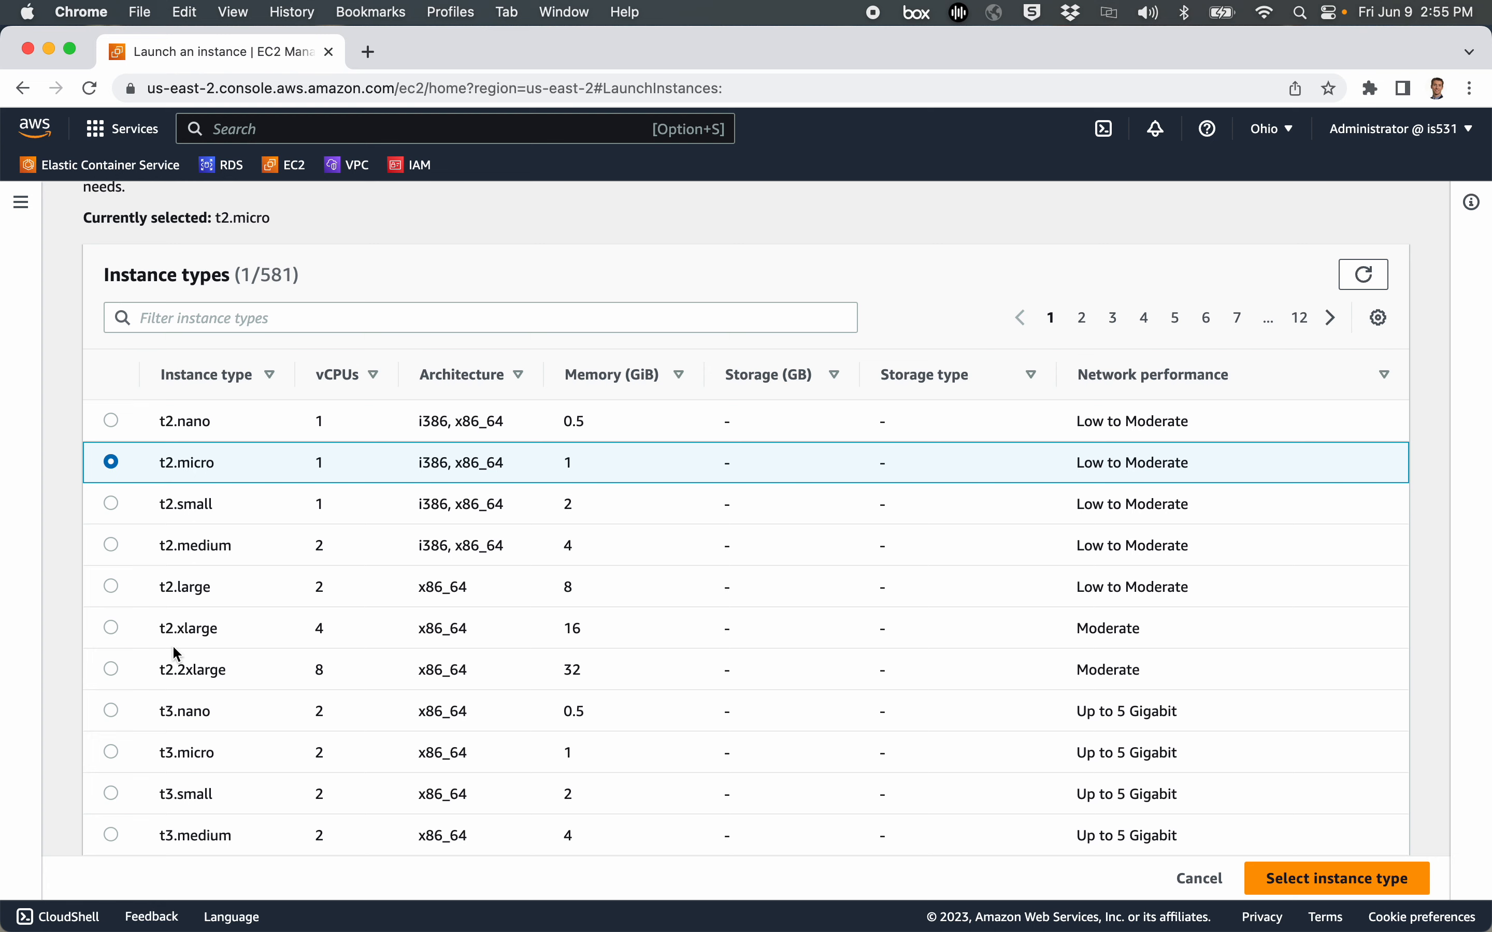
pyautogui.scroll(-10, 173, 644)
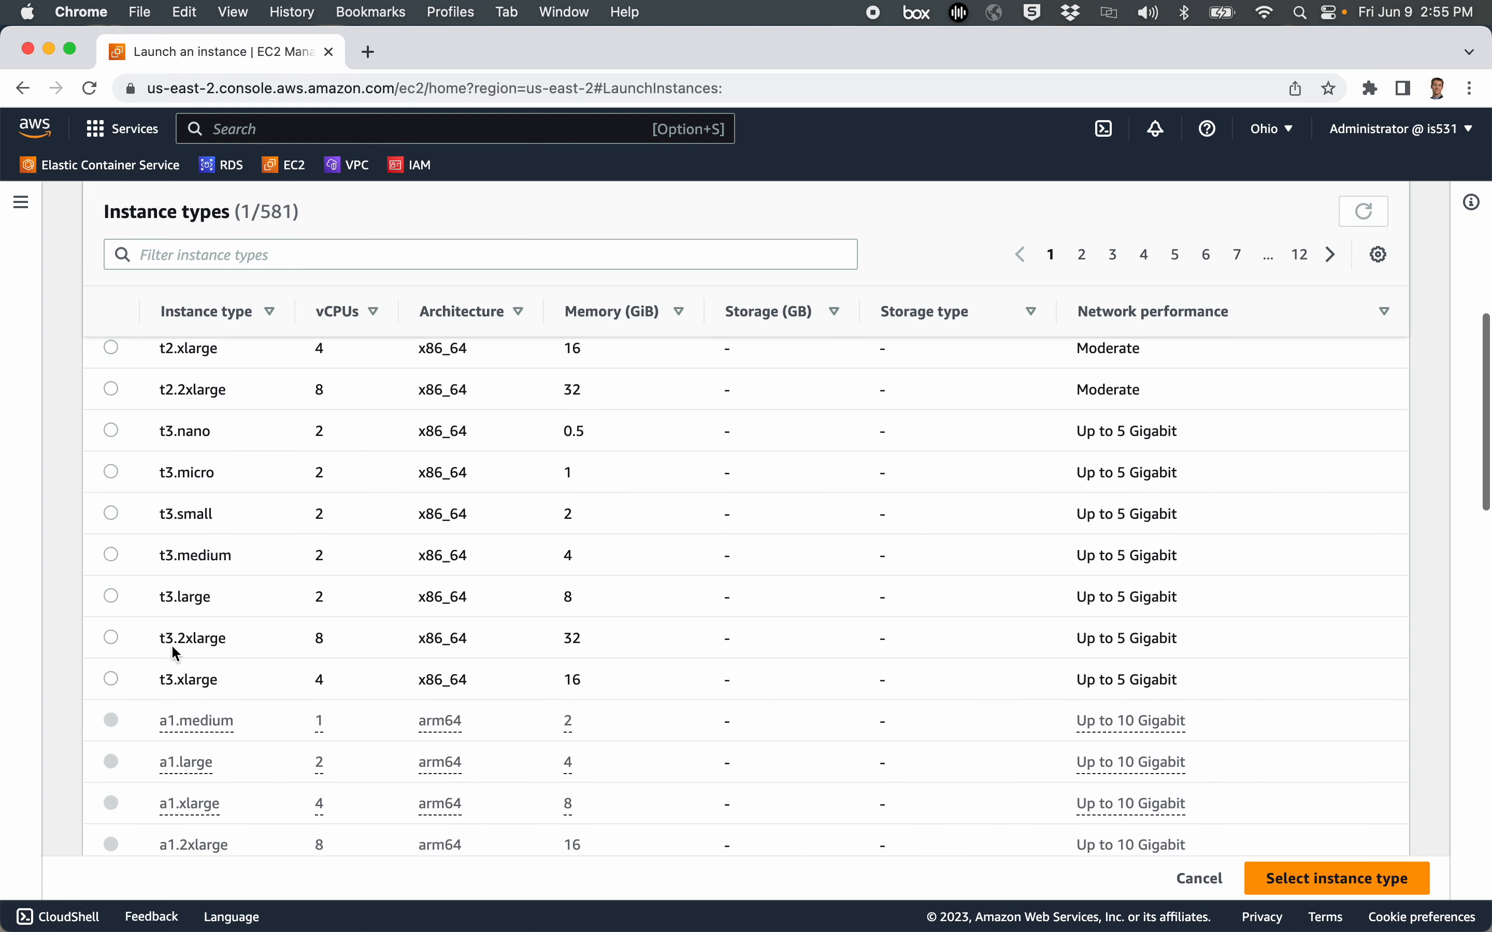
pyautogui.scroll(-6, 175, 653)
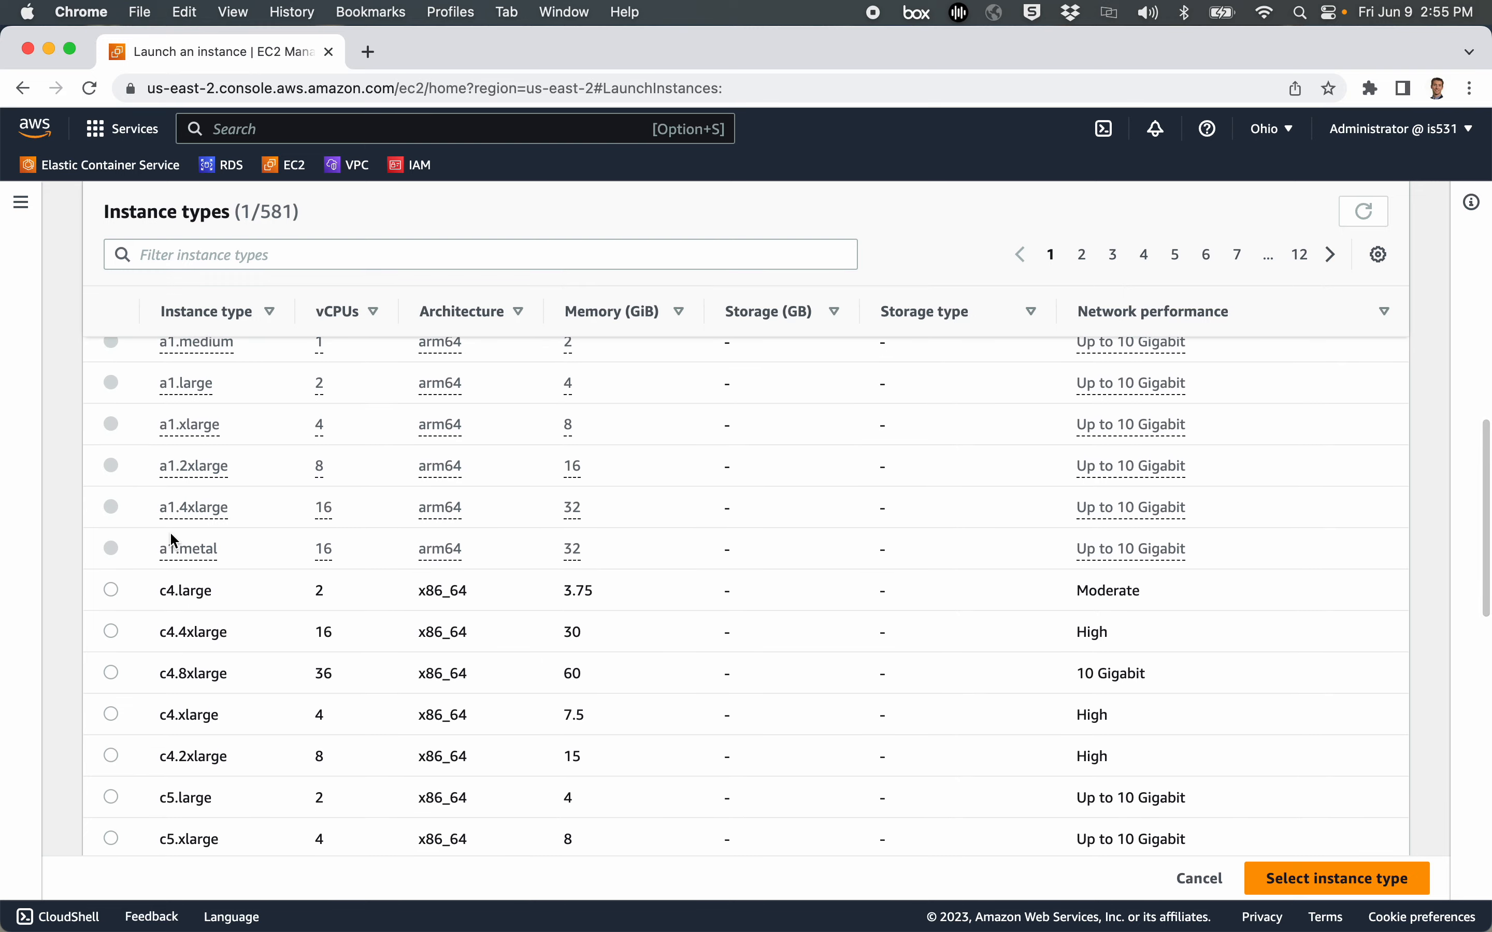
pyautogui.scroll(8, 182, 653)
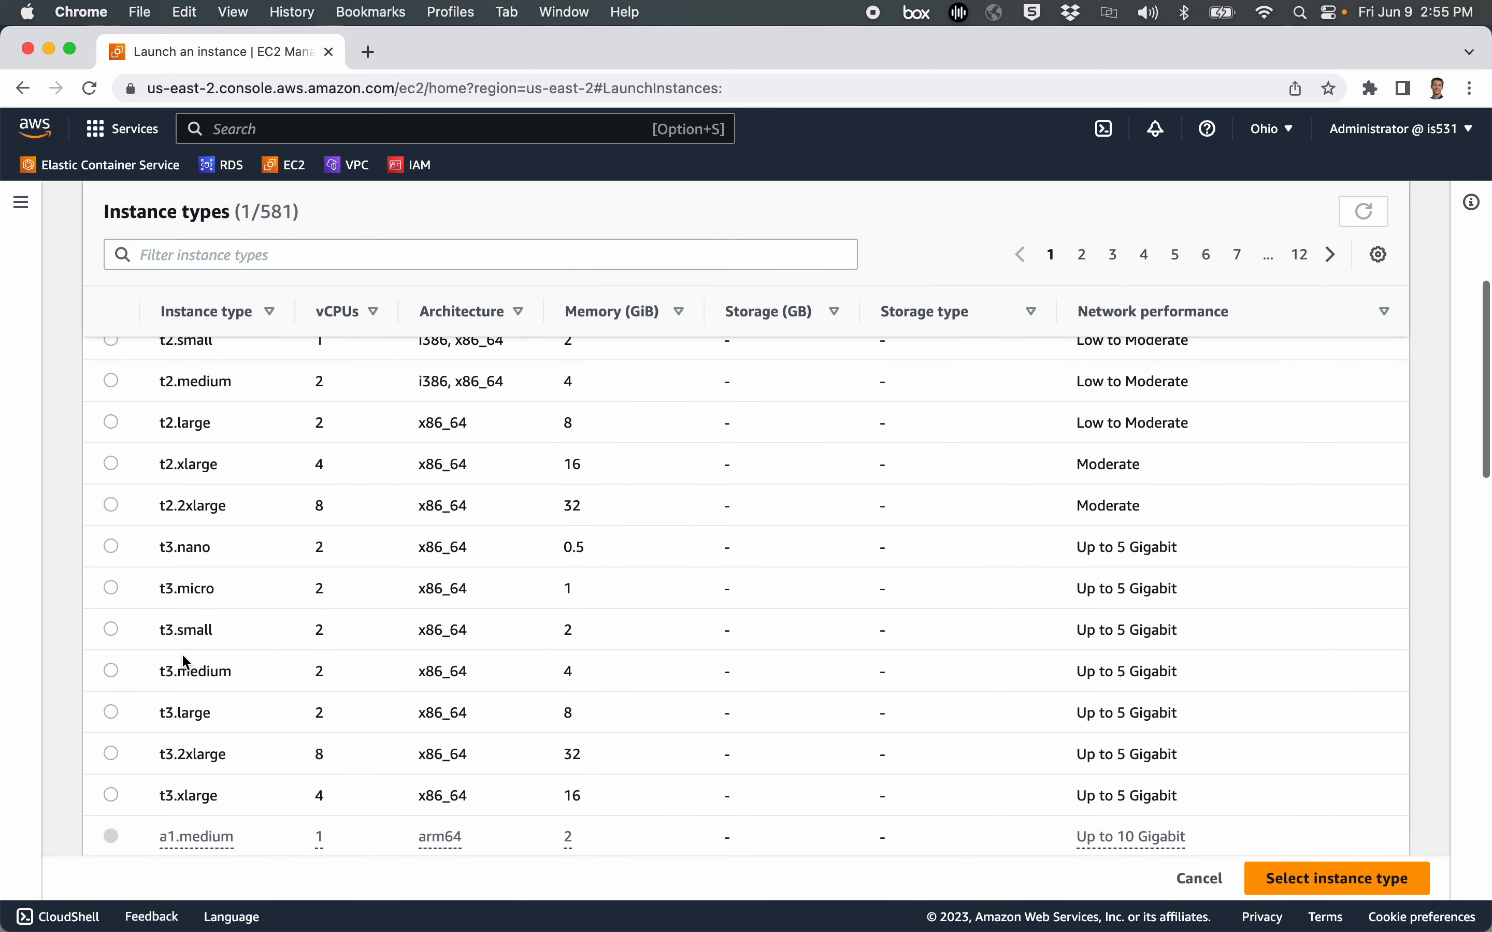
pyautogui.scroll(5, 182, 653)
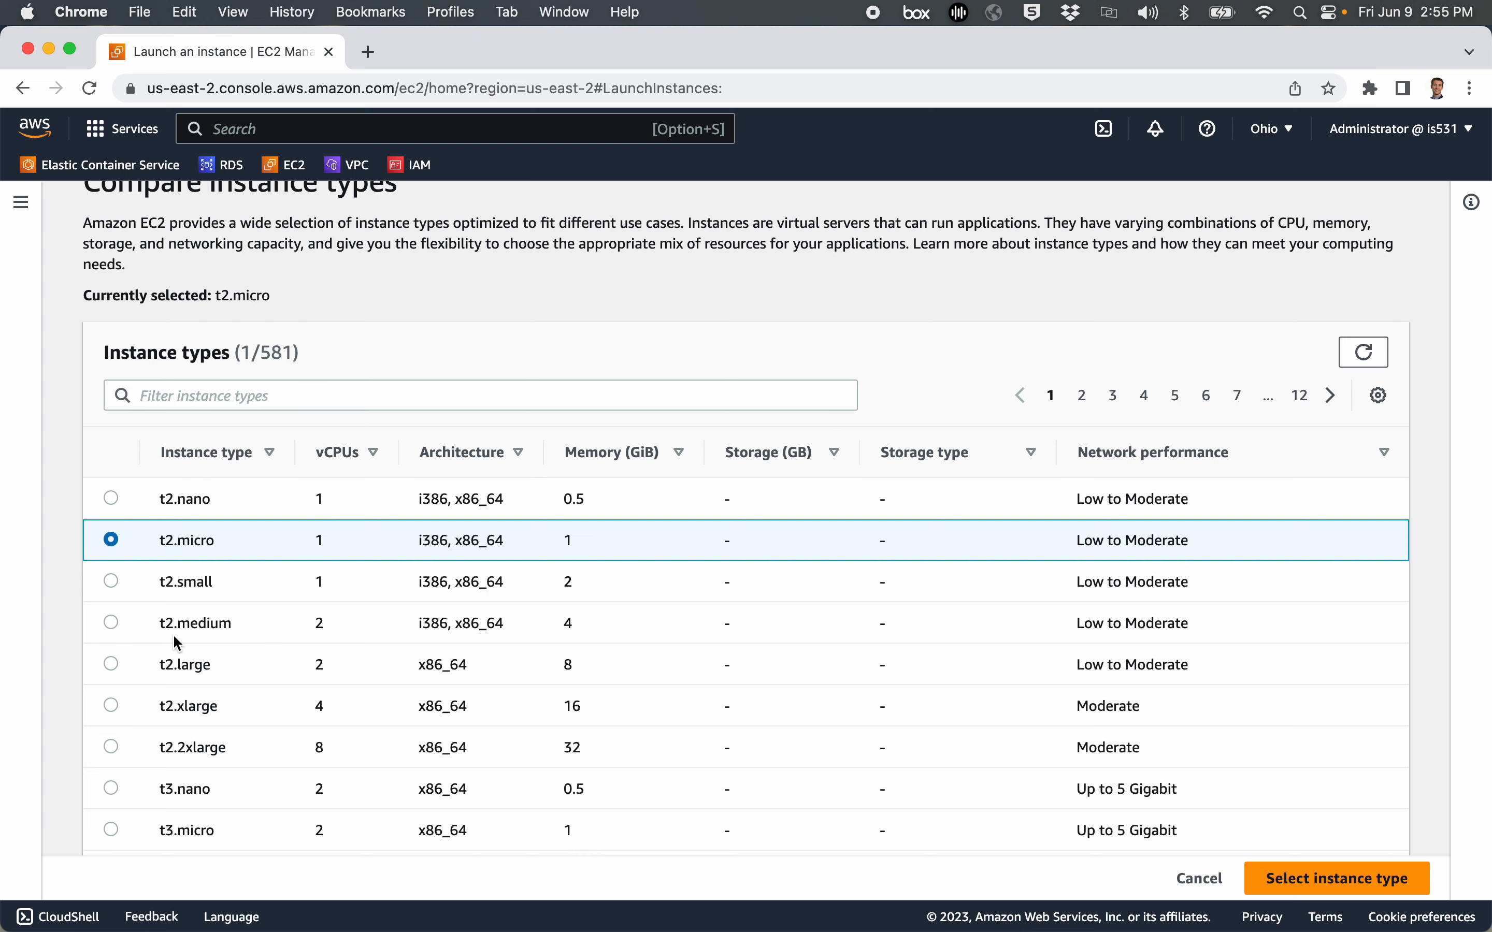
pyautogui.scroll(-5, 212, 678)
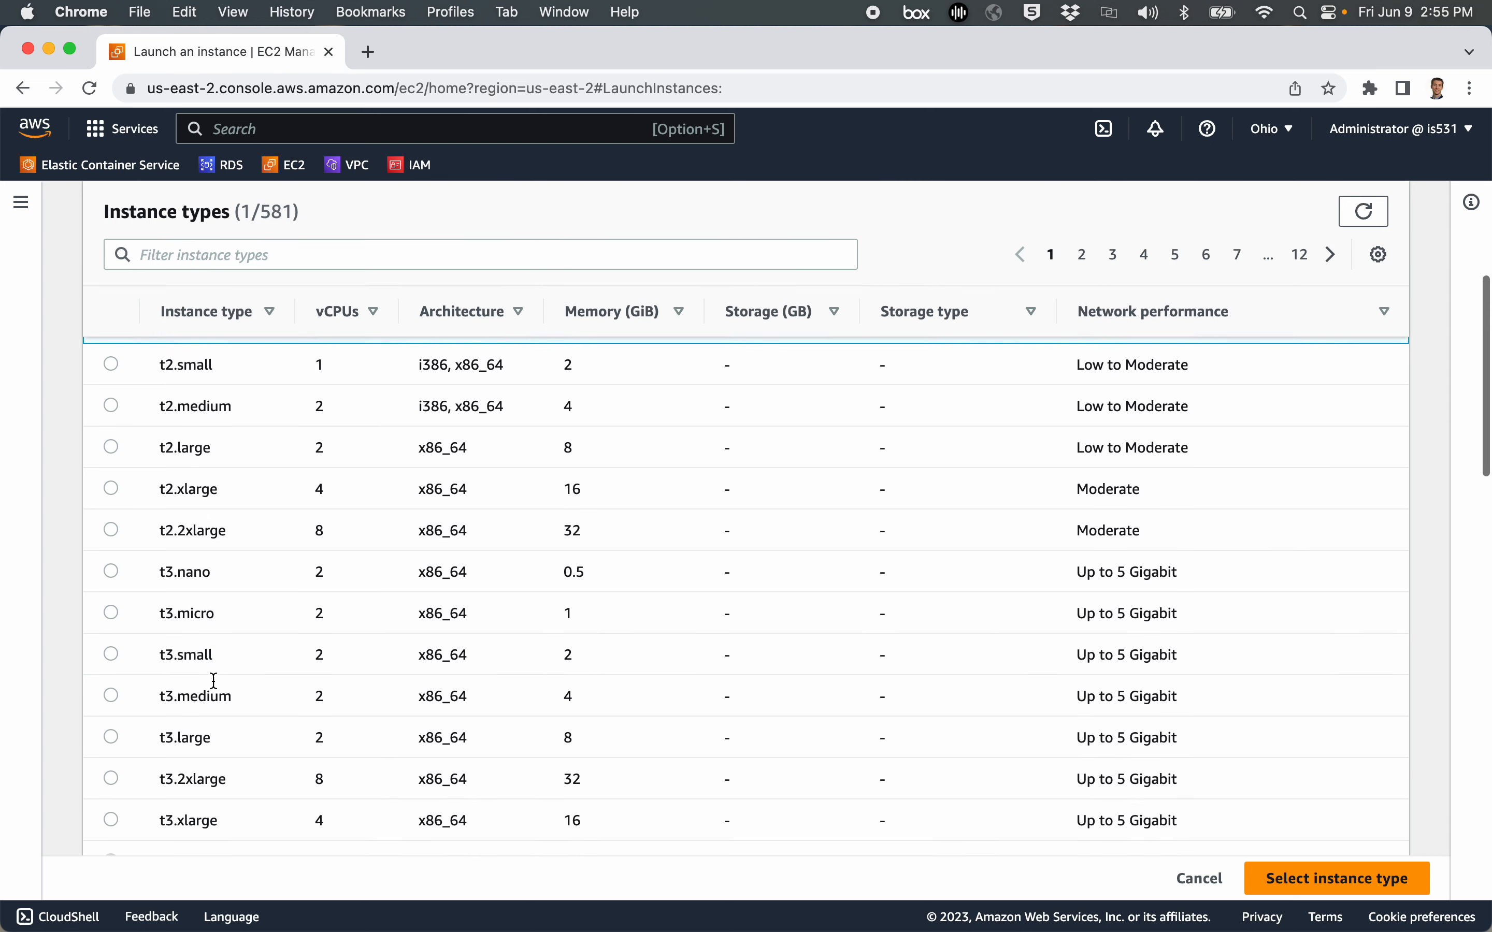
pyautogui.scroll(10, 213, 596)
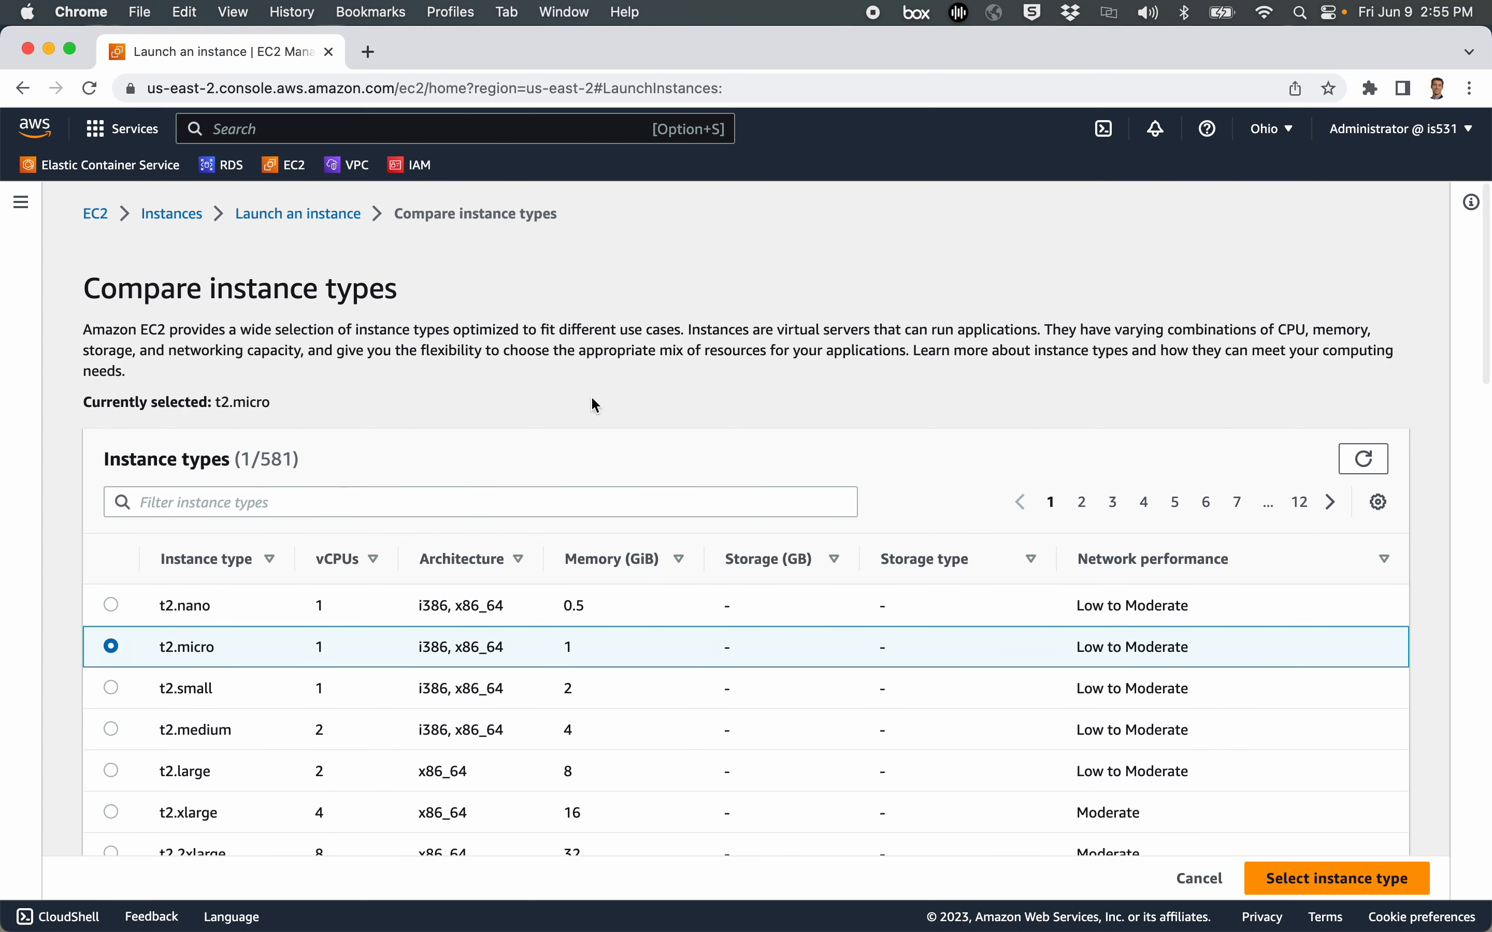
# Step: Confirm t2.micro as the instance type and return to the launch settings
pyautogui.scroll(-2, 655, 407)
pyautogui.scroll(2, 656, 407)
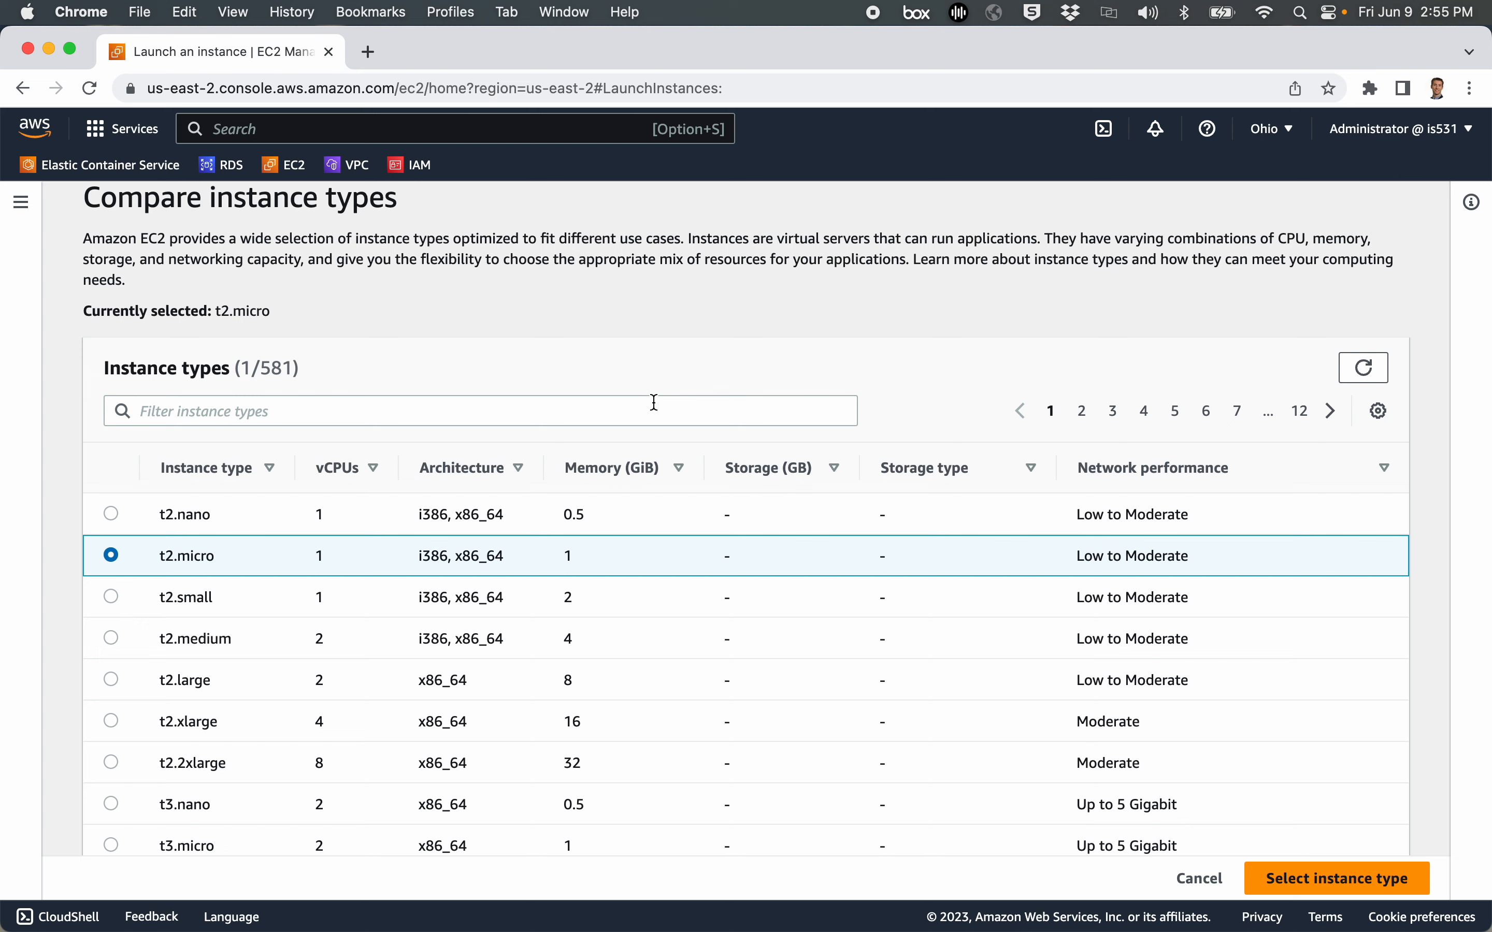
pyautogui.click(1325, 886)
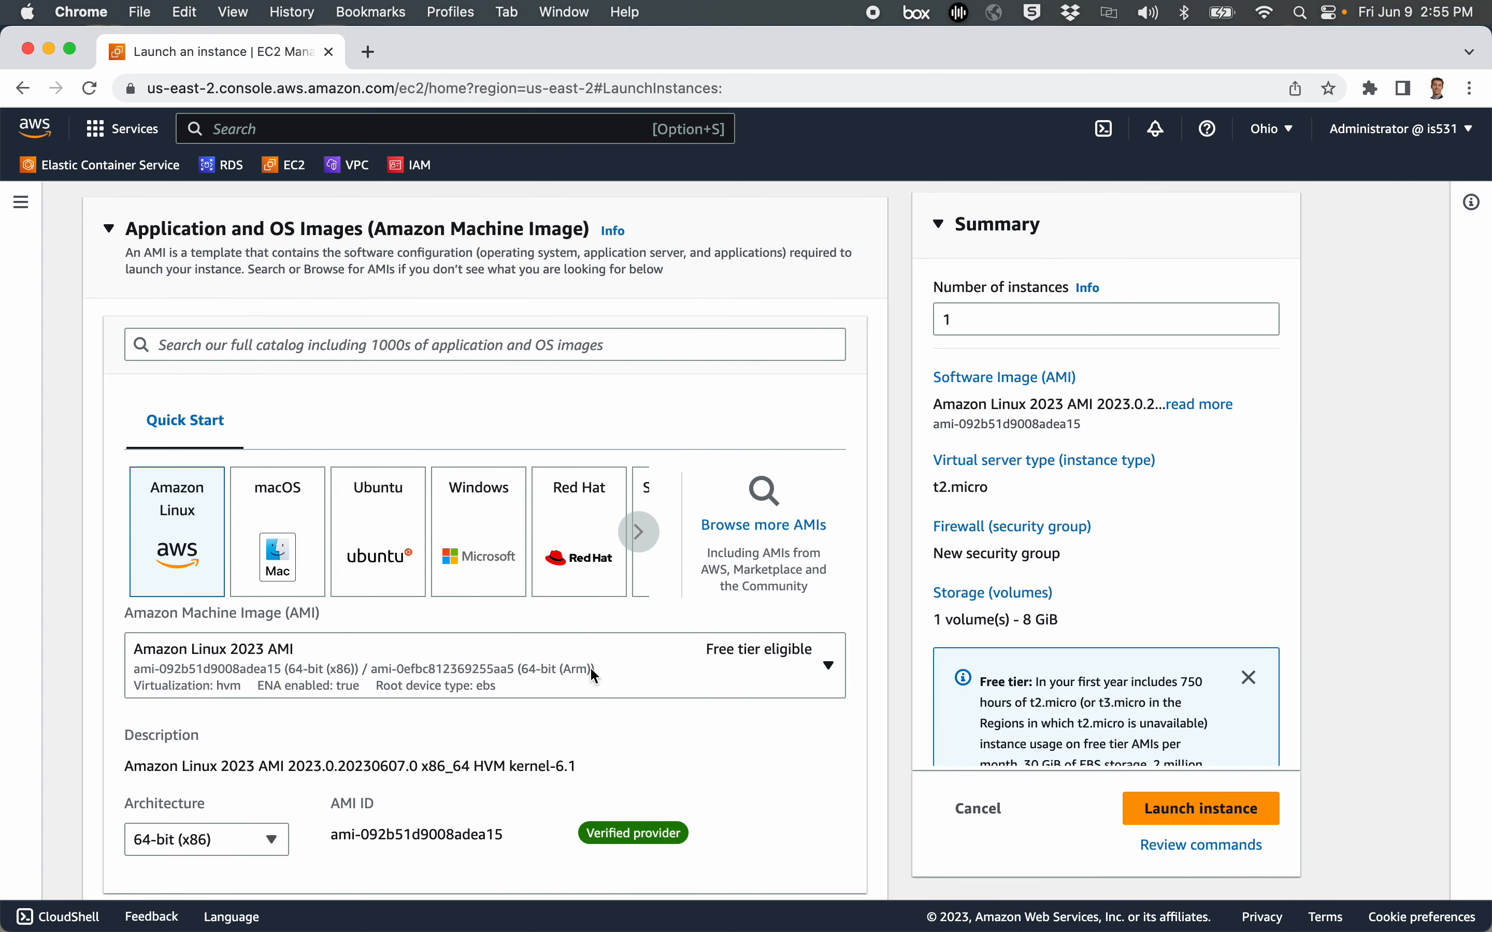
# Step: Create an RSA key pair named homekey in .pem format for login and save its private key file to the ToDelete folder
pyautogui.scroll(-10, 563, 665)
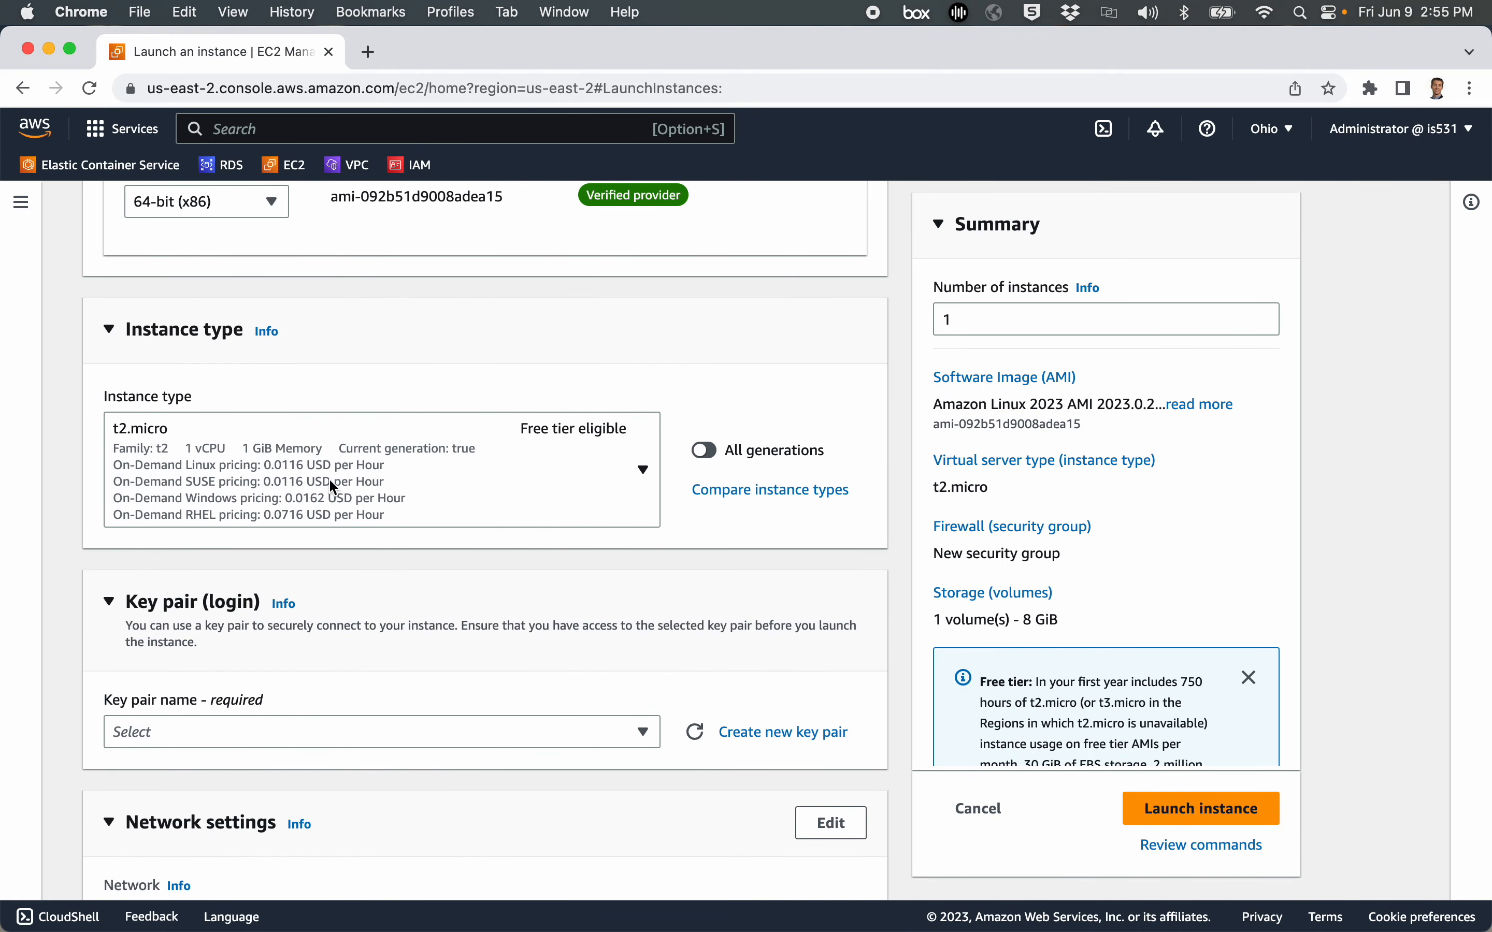
pyautogui.scroll(-2, 328, 478)
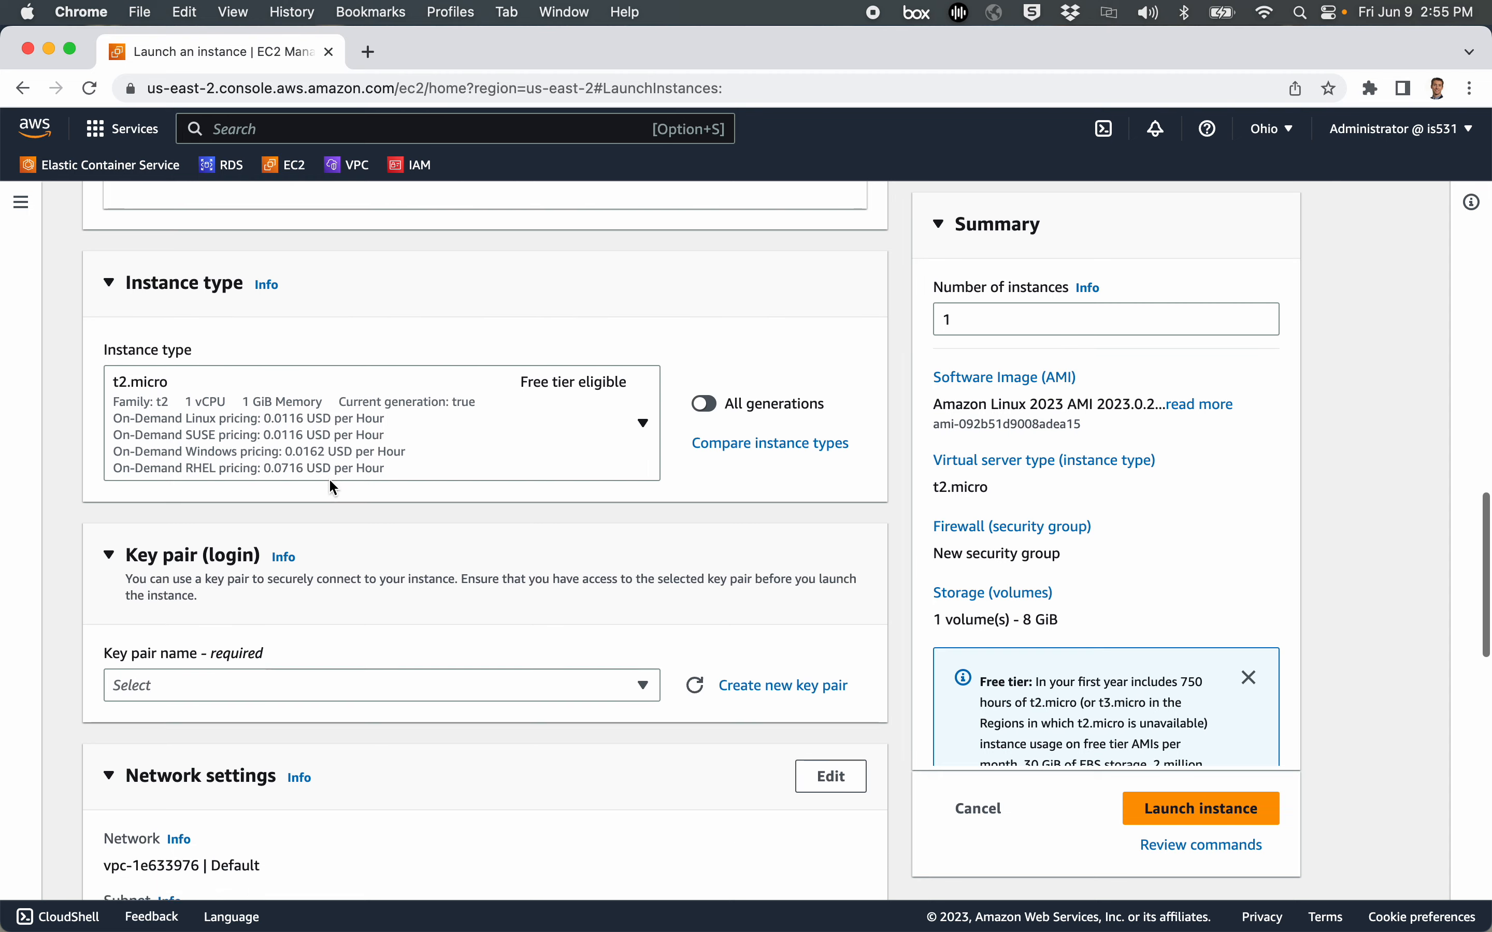
pyautogui.scroll(-5, 331, 482)
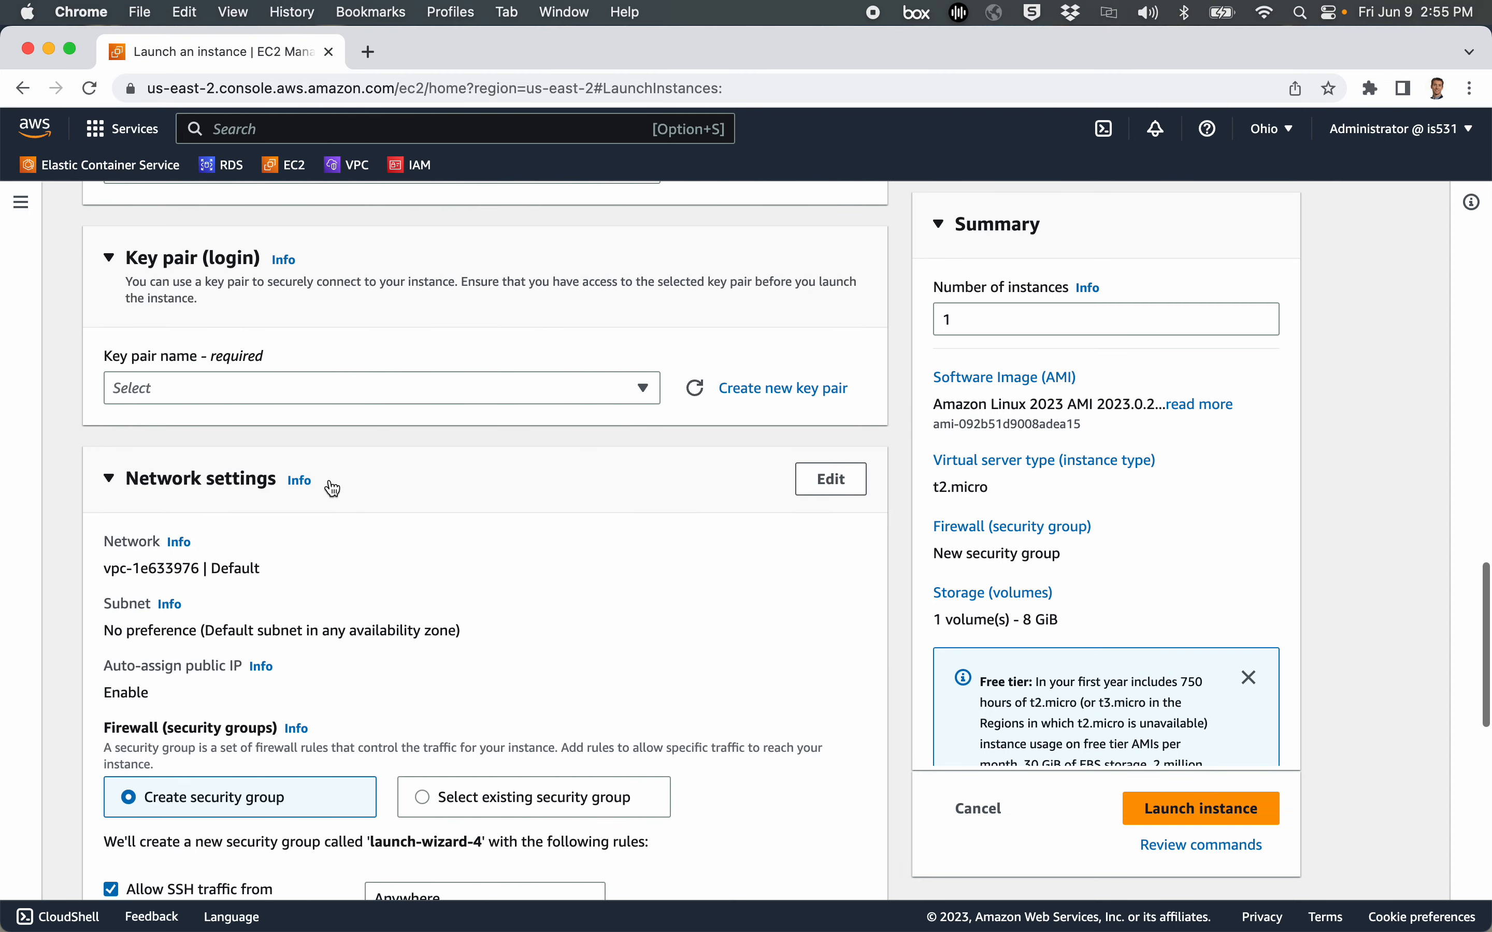
pyautogui.scroll(-1, 333, 489)
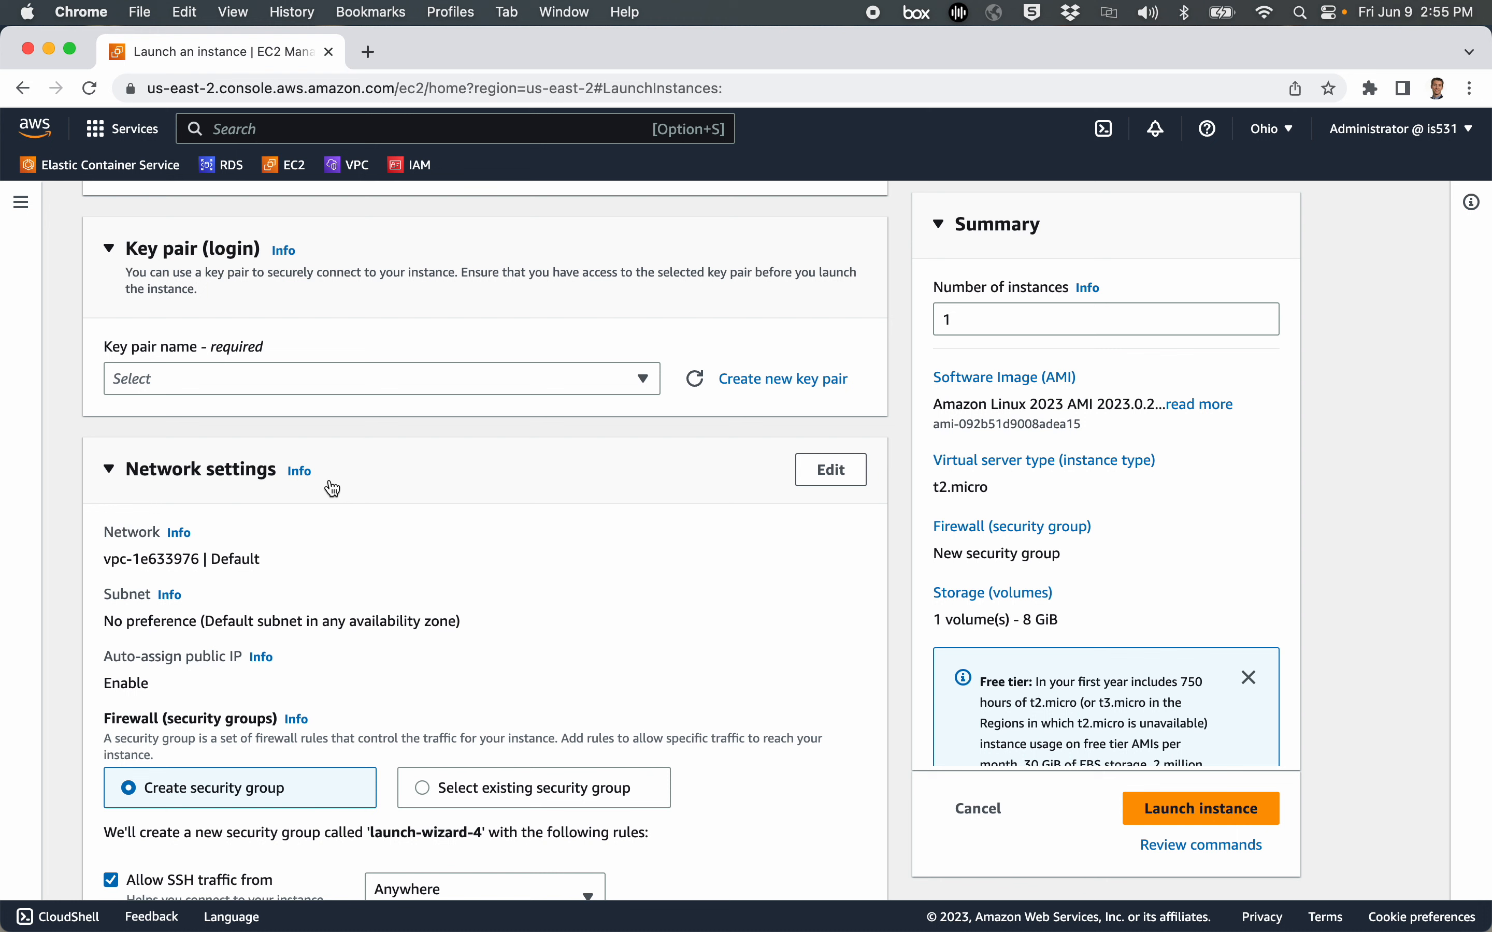
pyautogui.click(785, 380)
pyautogui.click(560, 363)
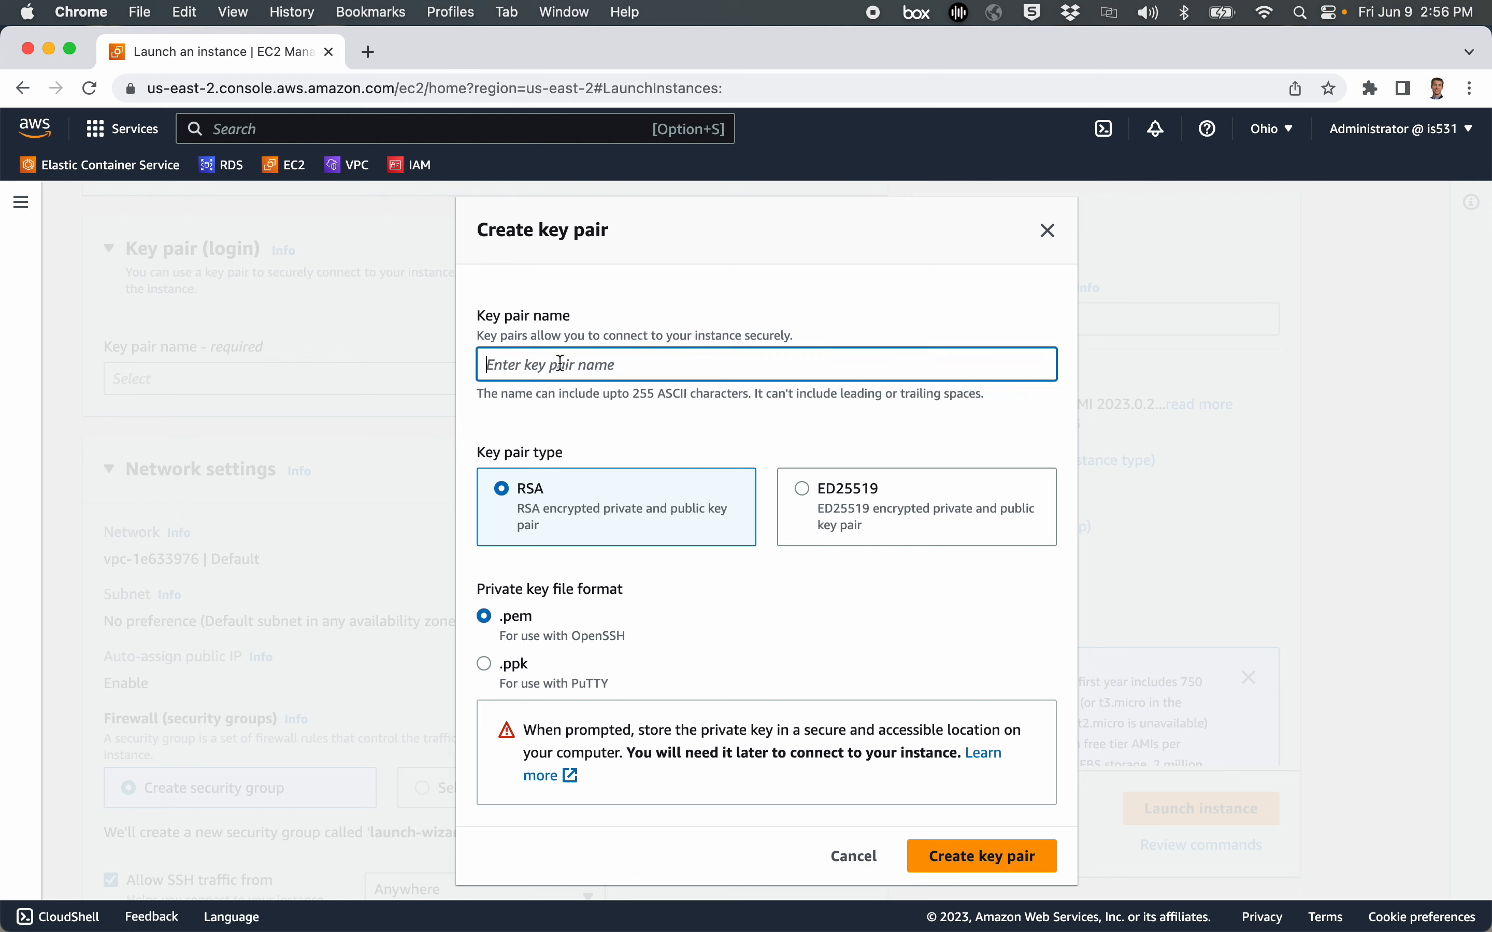
pyautogui.write('homekey')
pyautogui.click(986, 863)
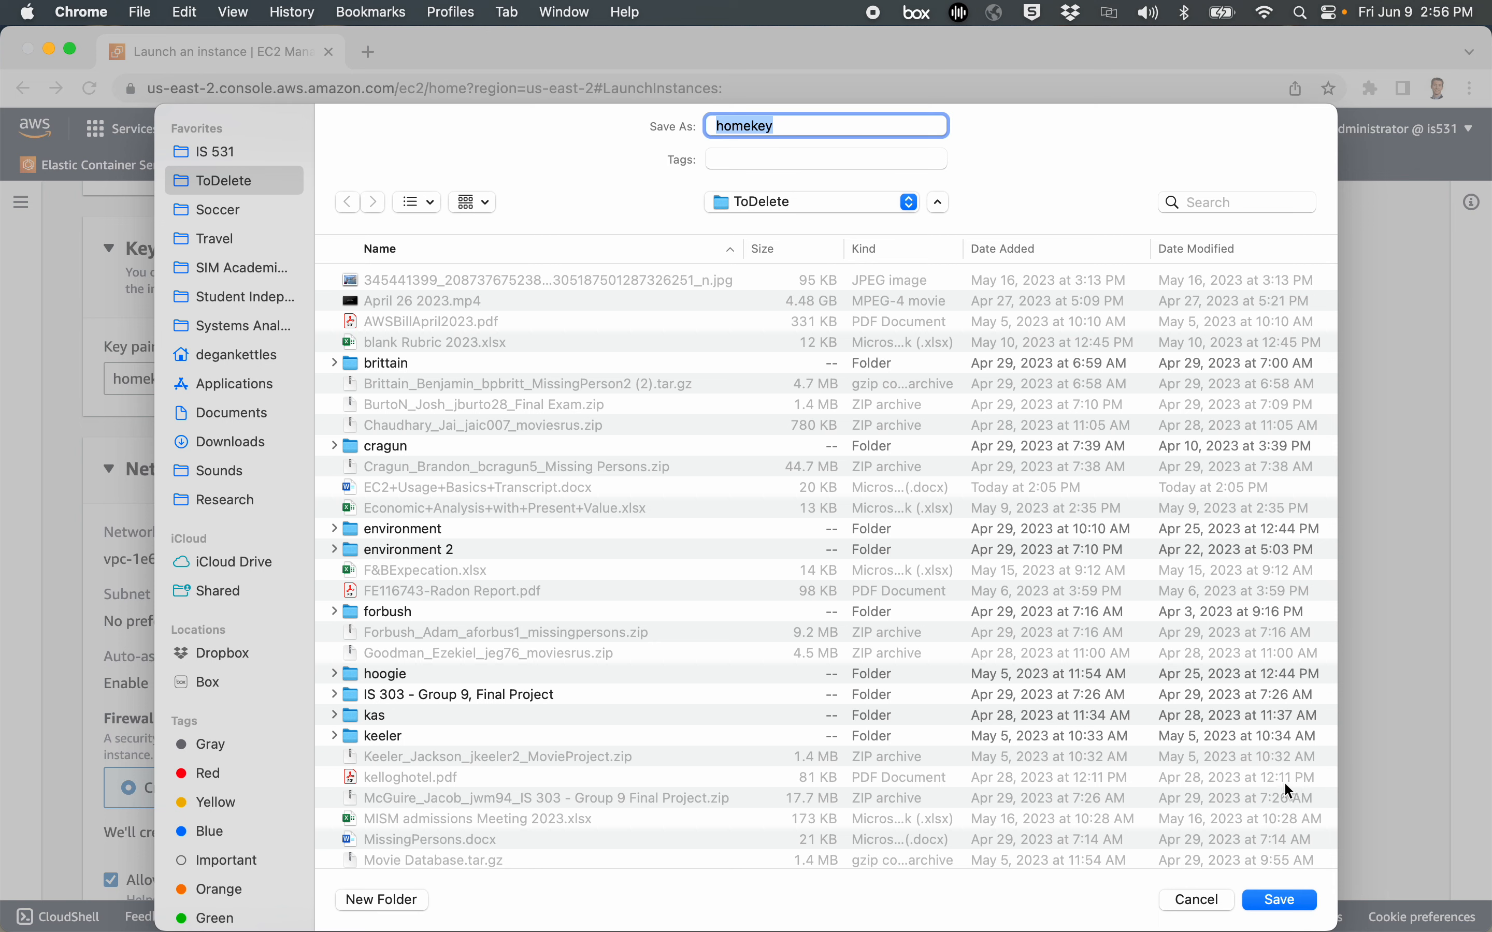
pyautogui.click(1280, 906)
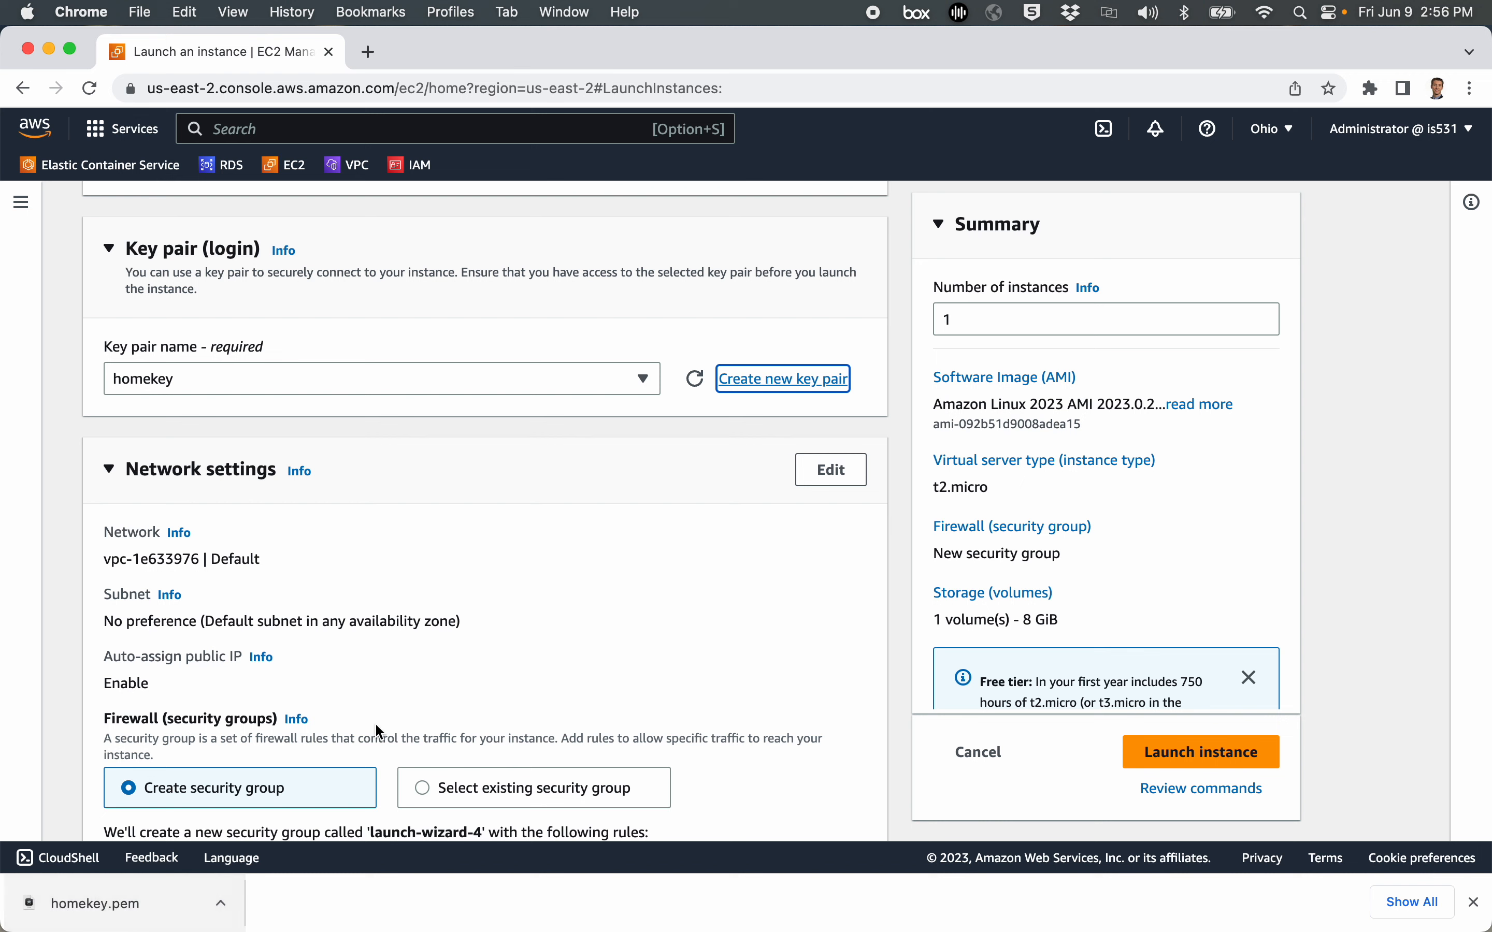
pyautogui.click(1472, 903)
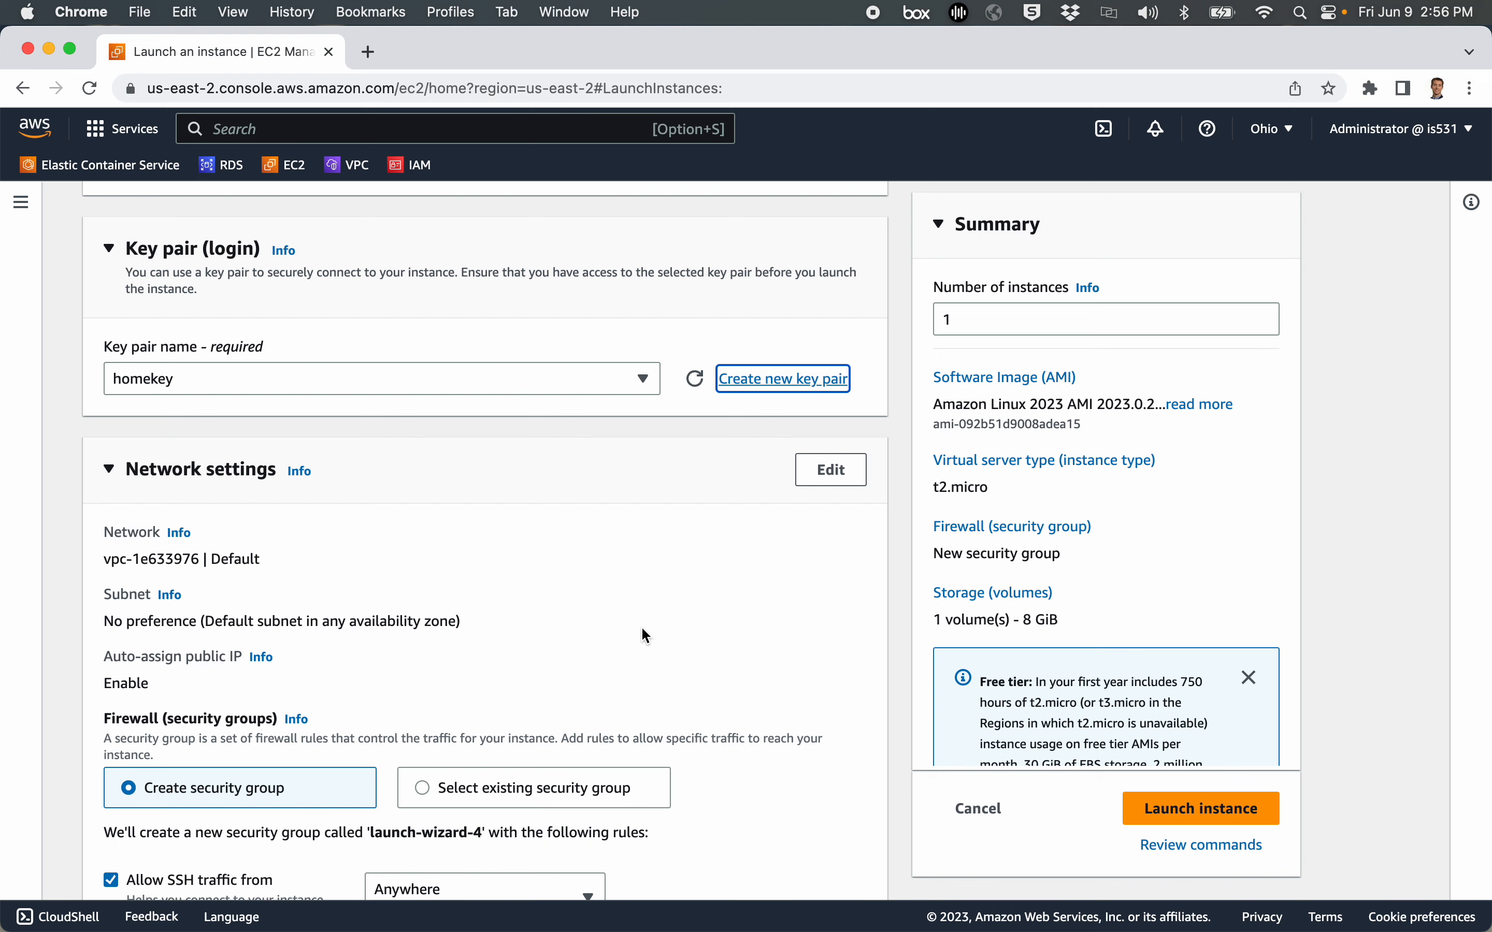
# Step: Check the list of available AWS regions to see which one hosts the instance's default network
pyautogui.scroll(-5, 641, 629)
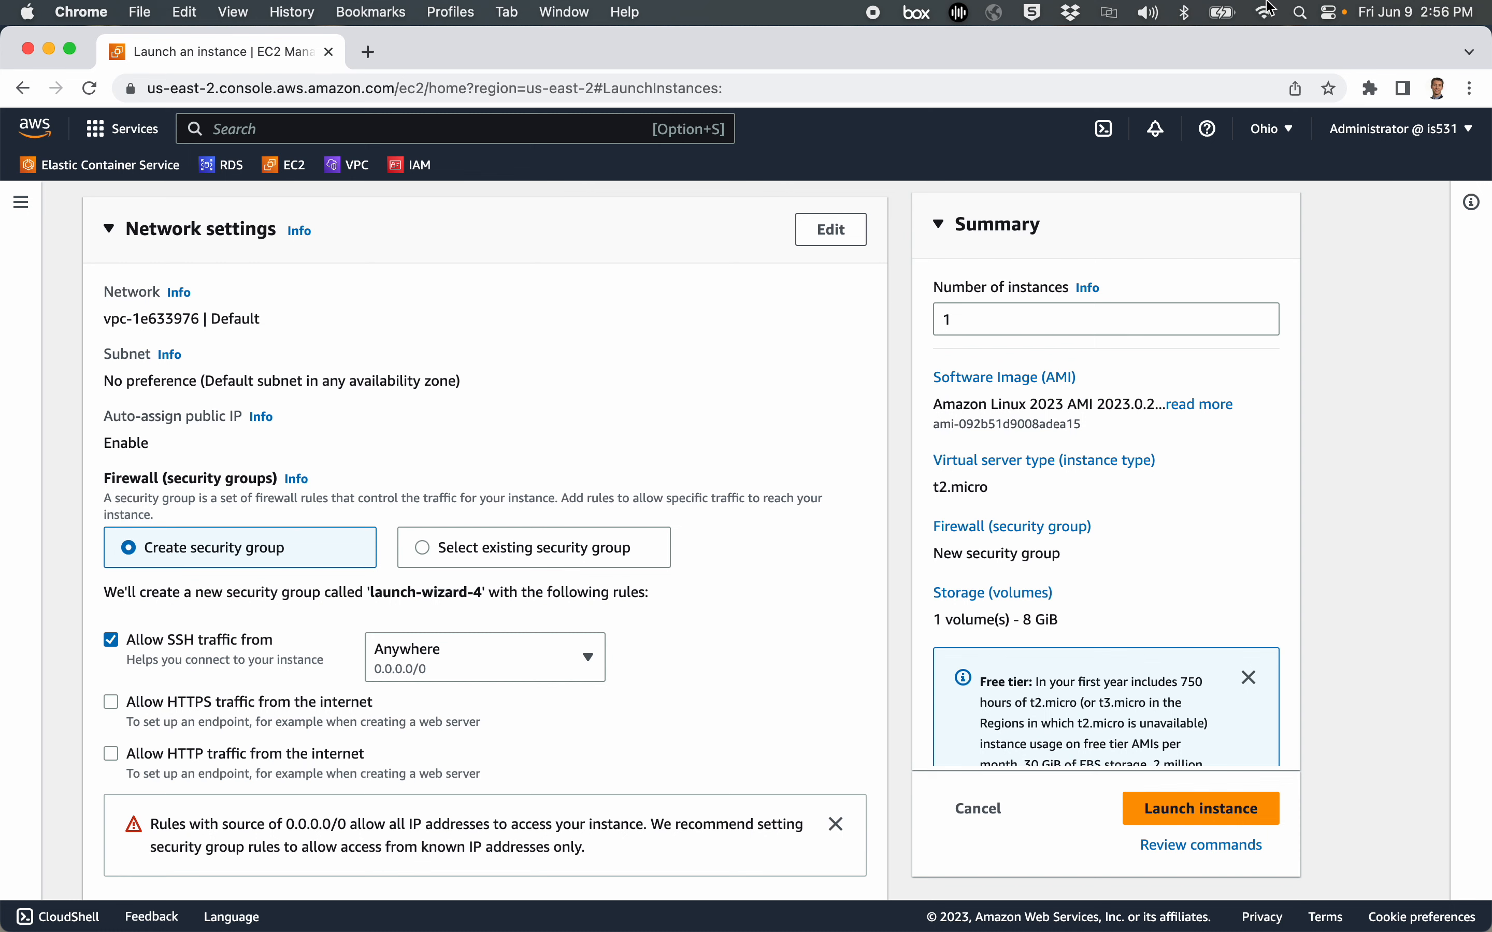
pyautogui.click(1271, 131)
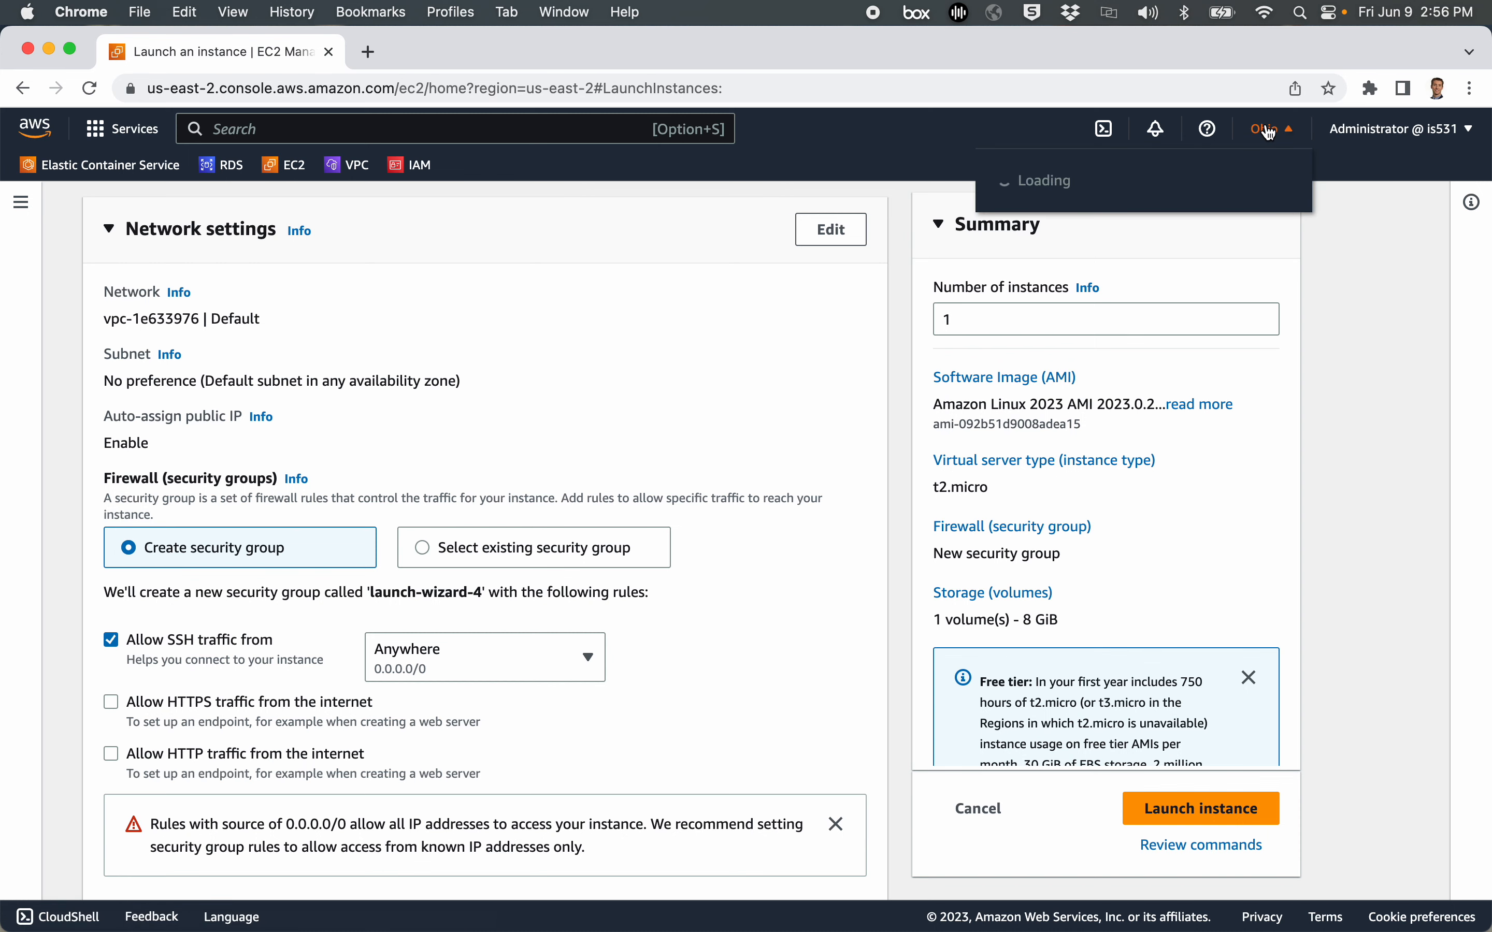
pyautogui.click(1271, 131)
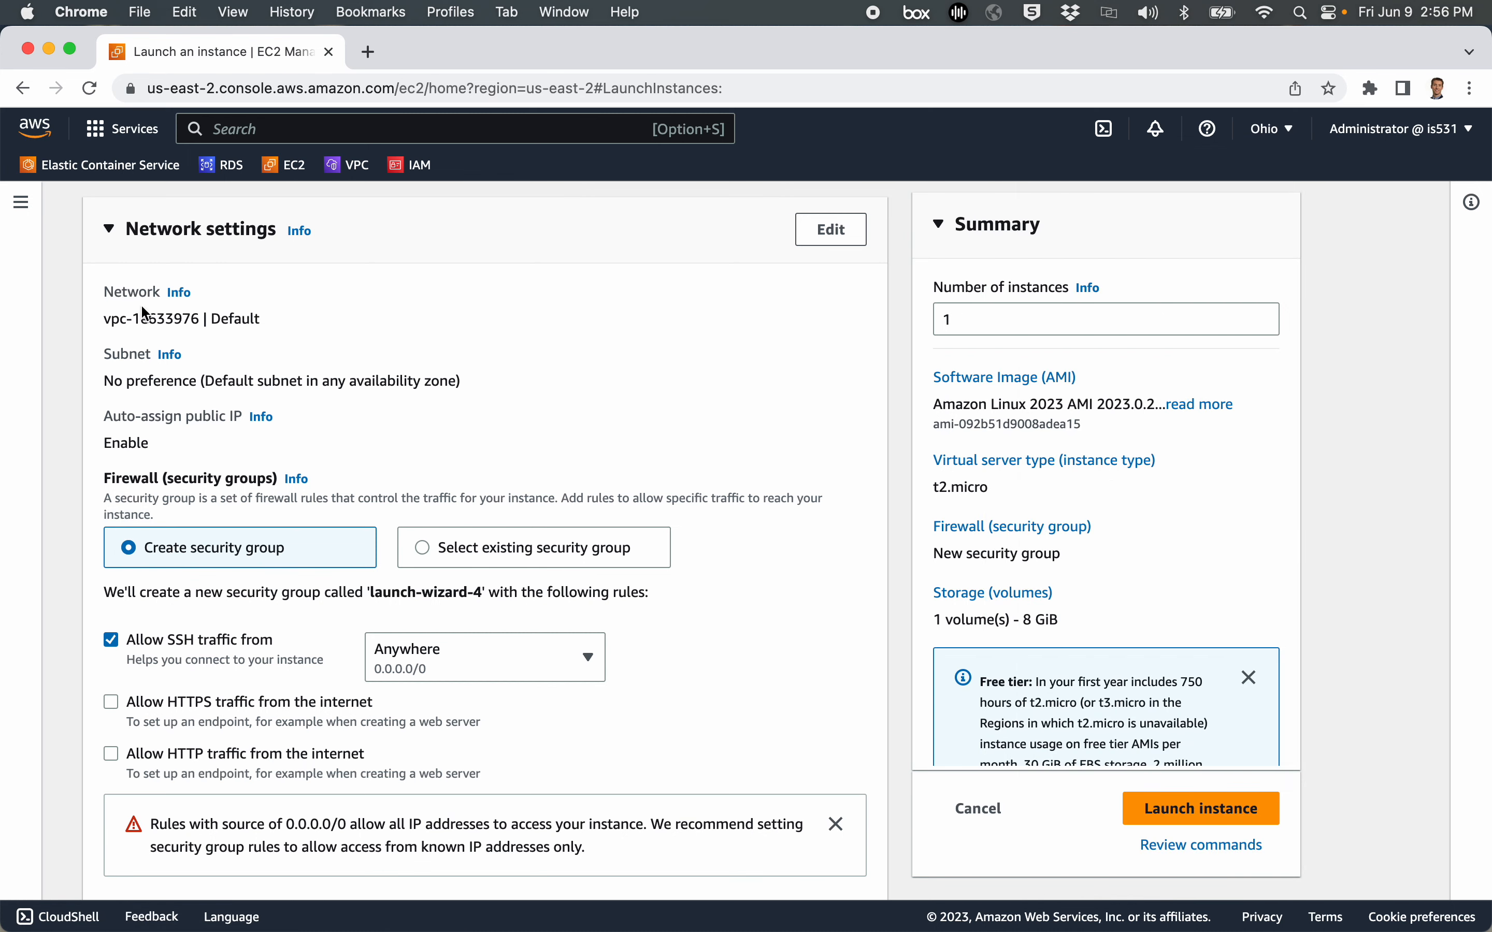
pyautogui.click(1271, 131)
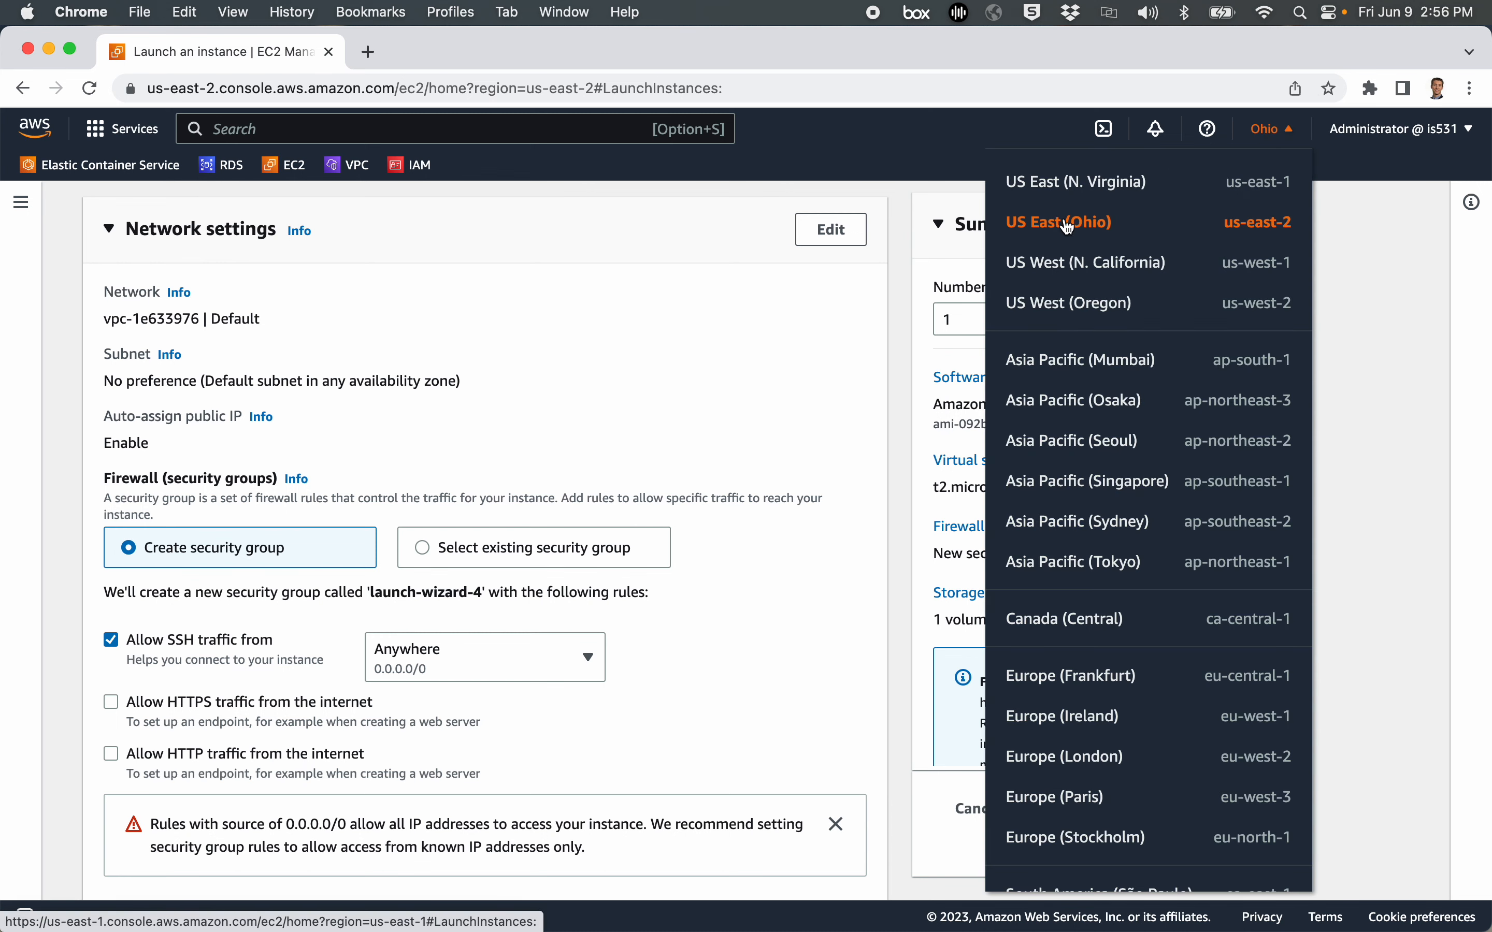
pyautogui.click(1267, 136)
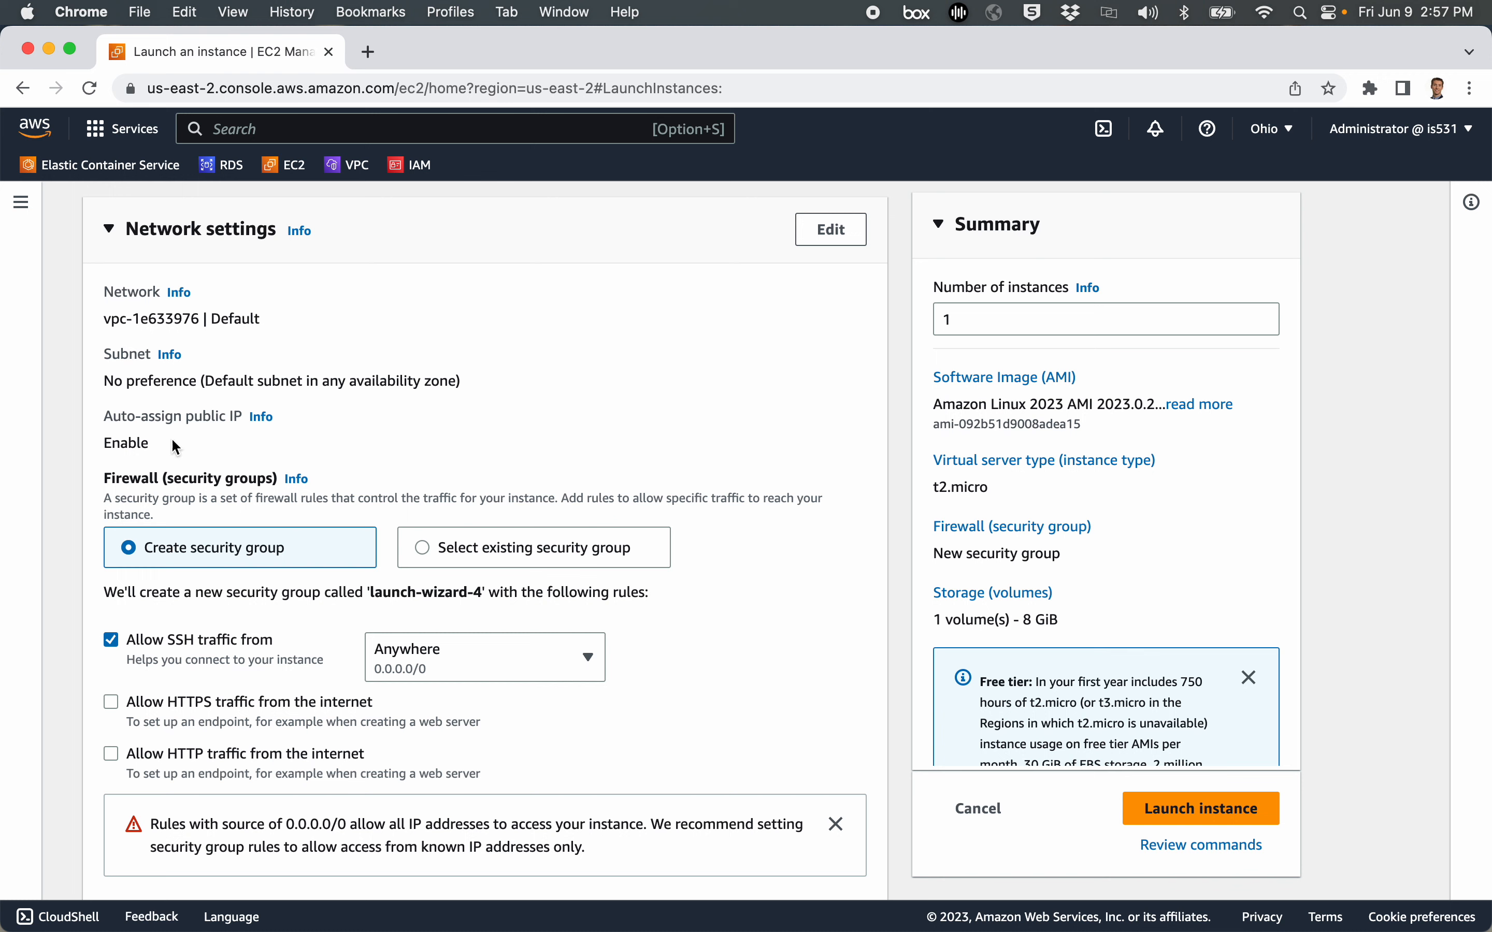
# Step: Open the network settings for editing, view the available subnets and keep the subnet at No preference
pyautogui.scroll(-1, 207, 501)
pyautogui.scroll(-3, 207, 501)
pyautogui.scroll(4, 205, 497)
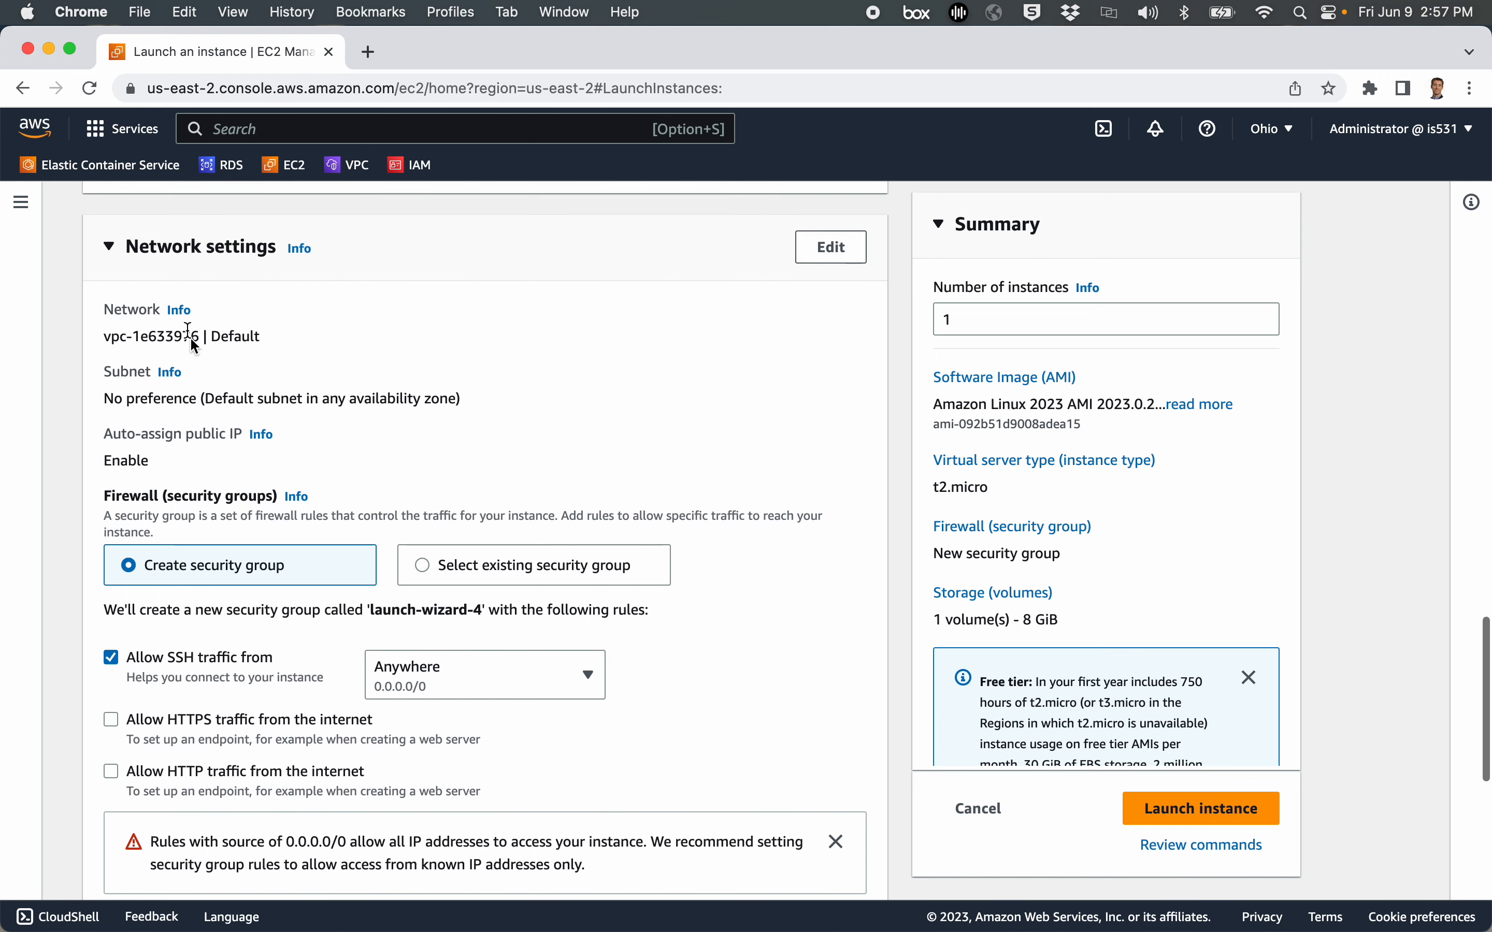
pyautogui.scroll(-1, 275, 580)
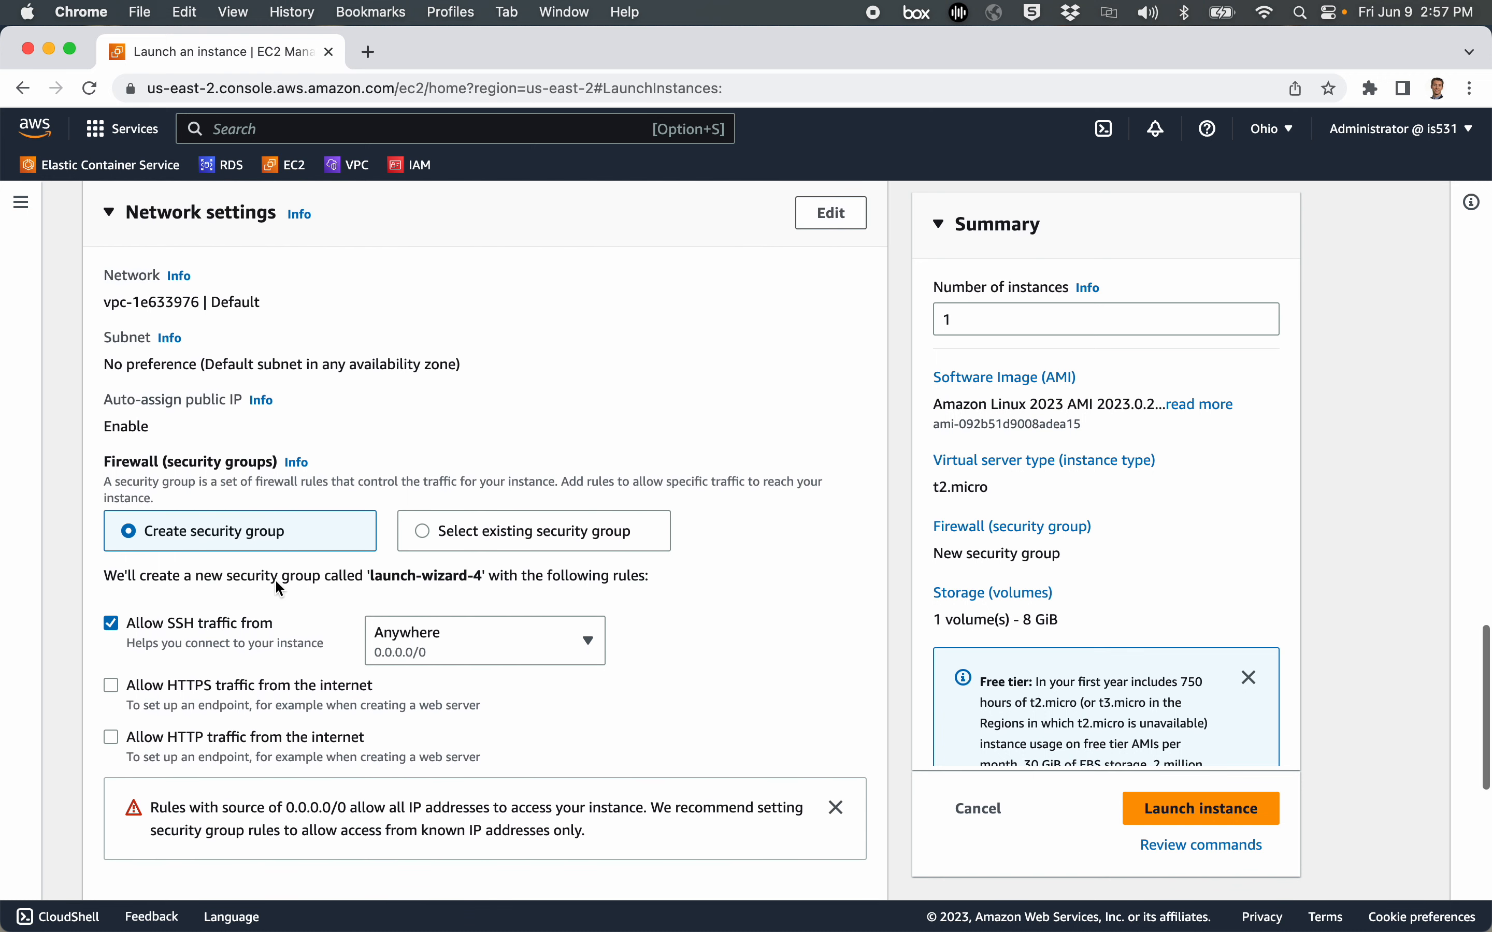
pyautogui.click(829, 216)
pyautogui.scroll(-1, 370, 438)
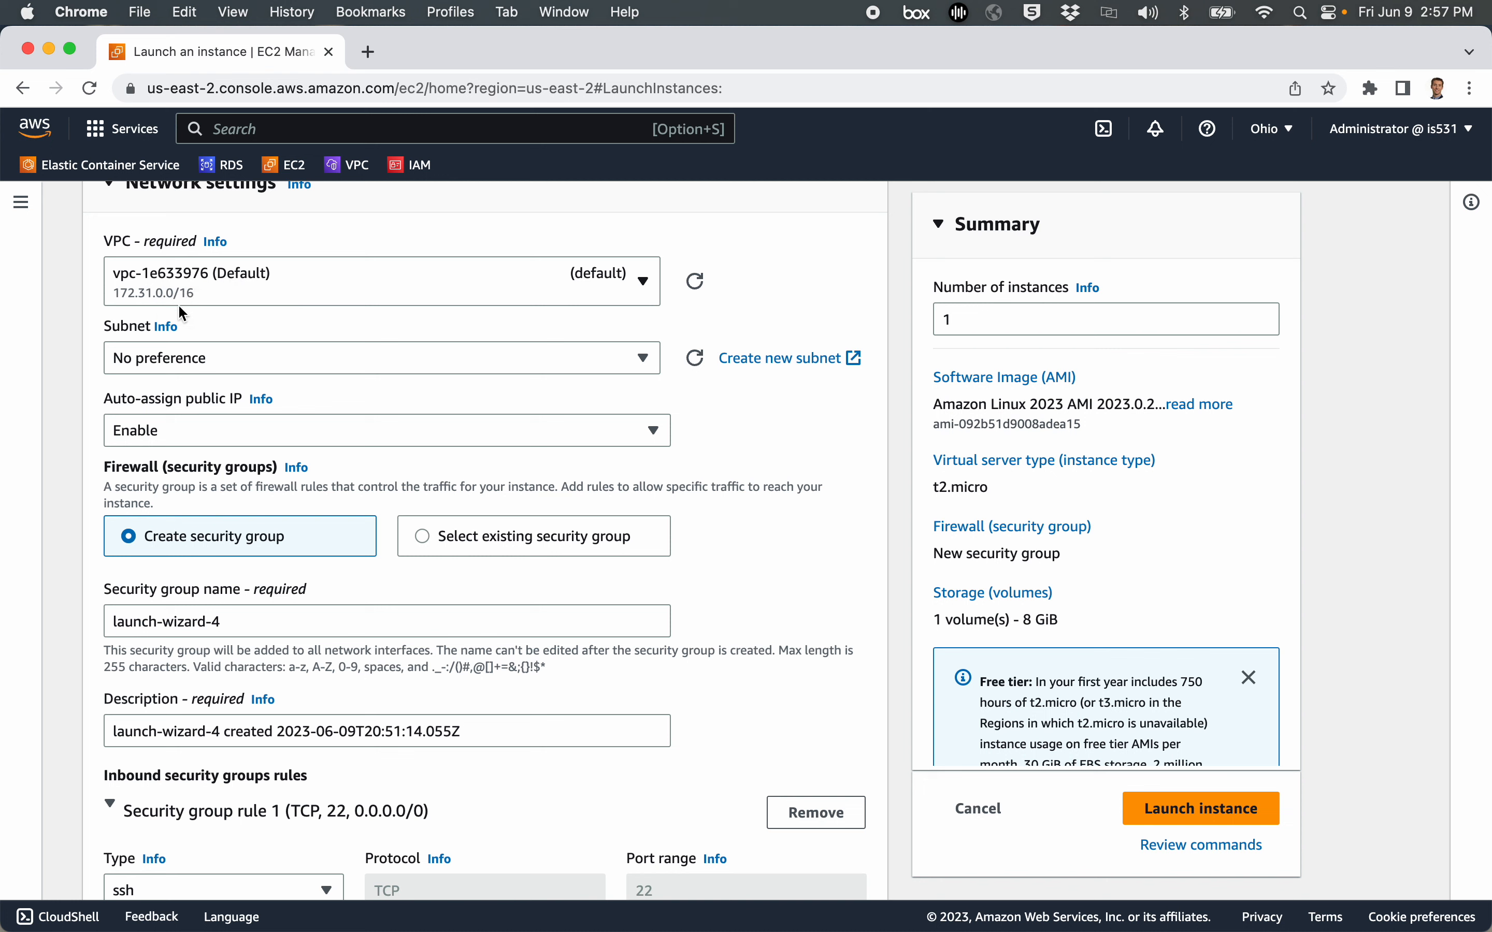
pyautogui.click(156, 357)
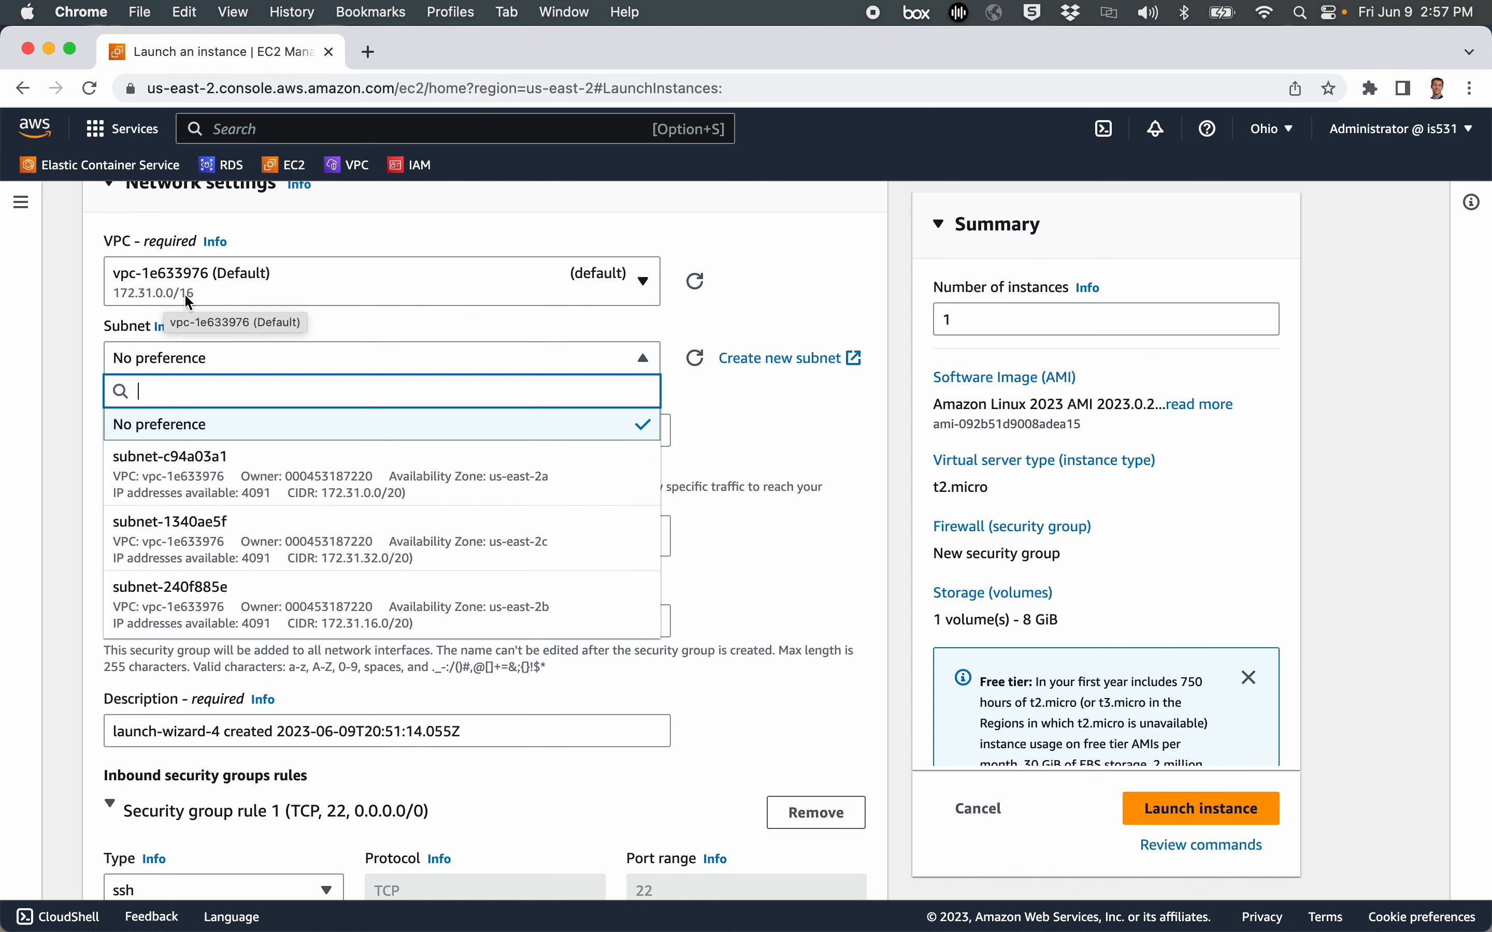
pyautogui.click(143, 425)
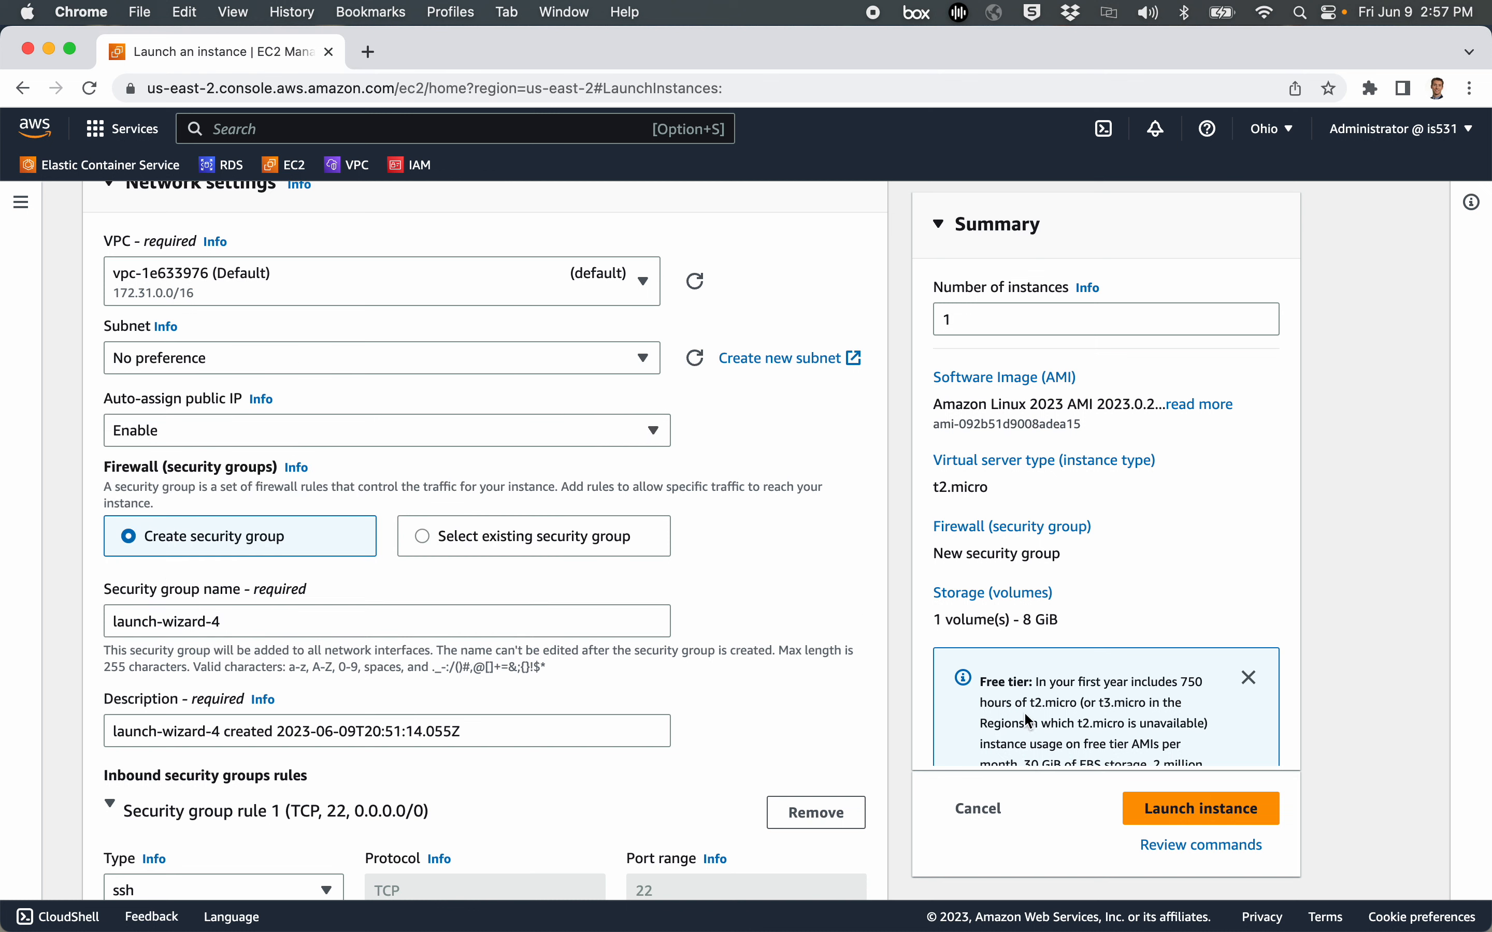
pyautogui.click(141, 362)
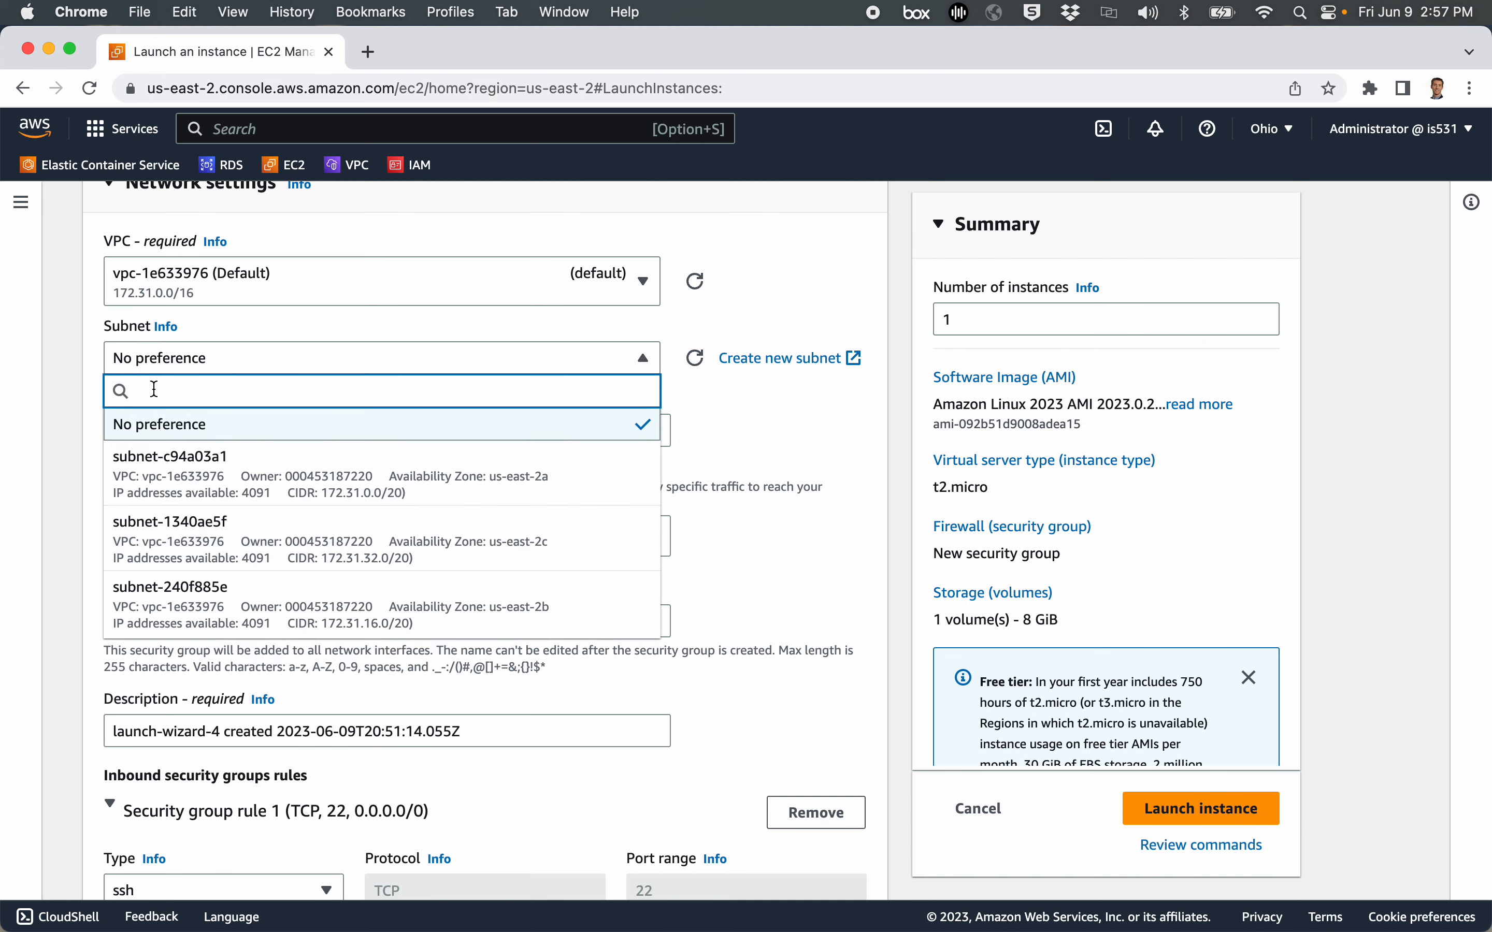
pyautogui.click(83, 363)
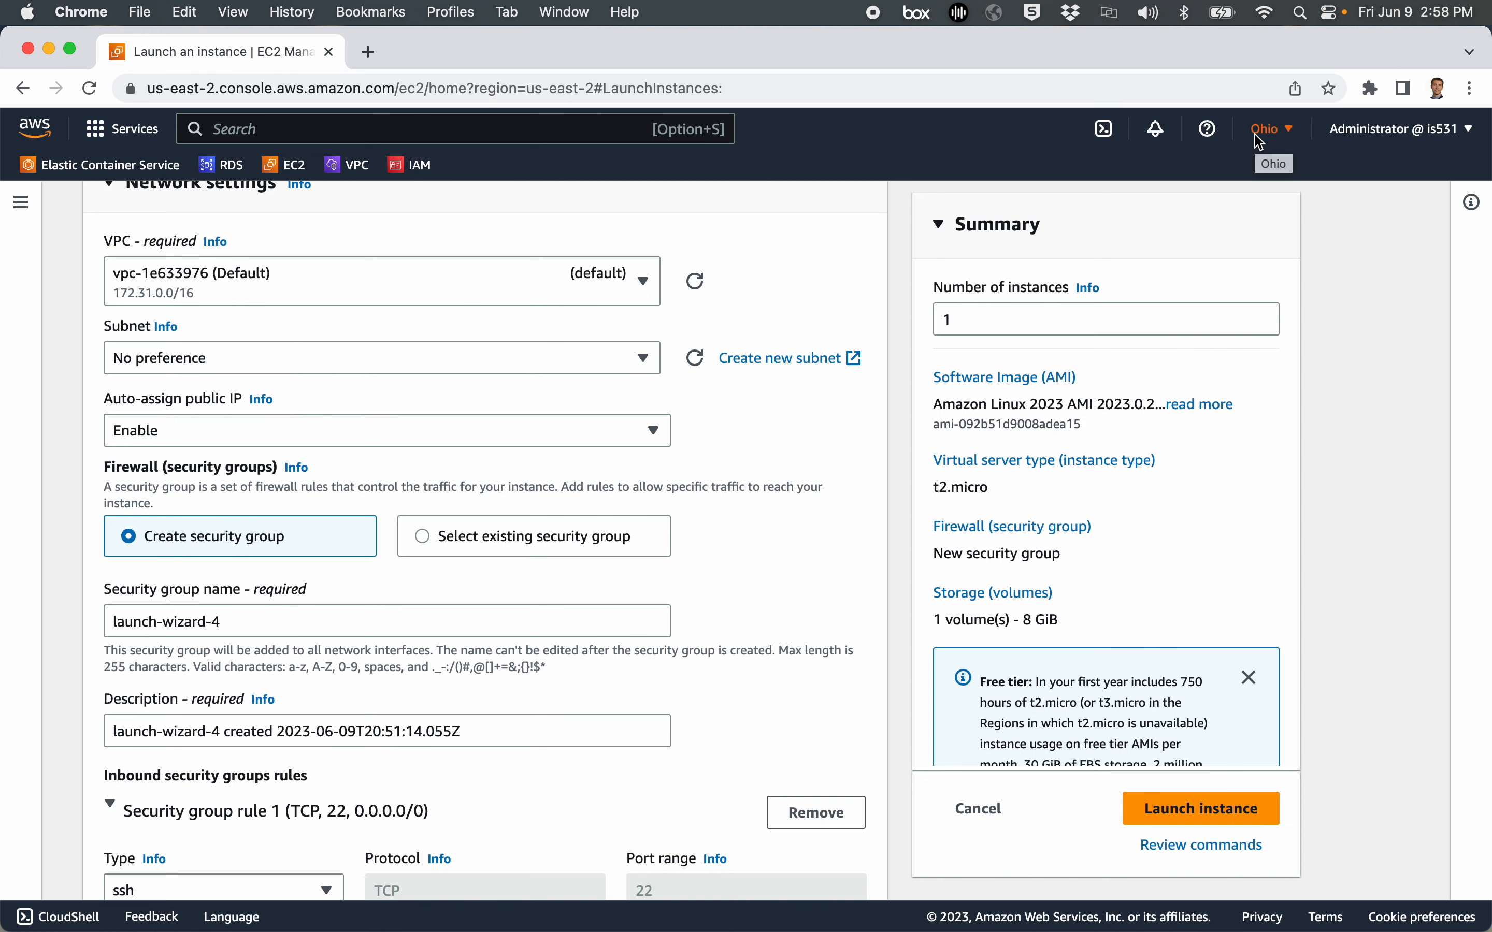
pyautogui.click(158, 343)
pyautogui.click(158, 343)
# Step: Restrict the source of the inbound SSH security group rule to My IP
pyautogui.scroll(-5, 223, 479)
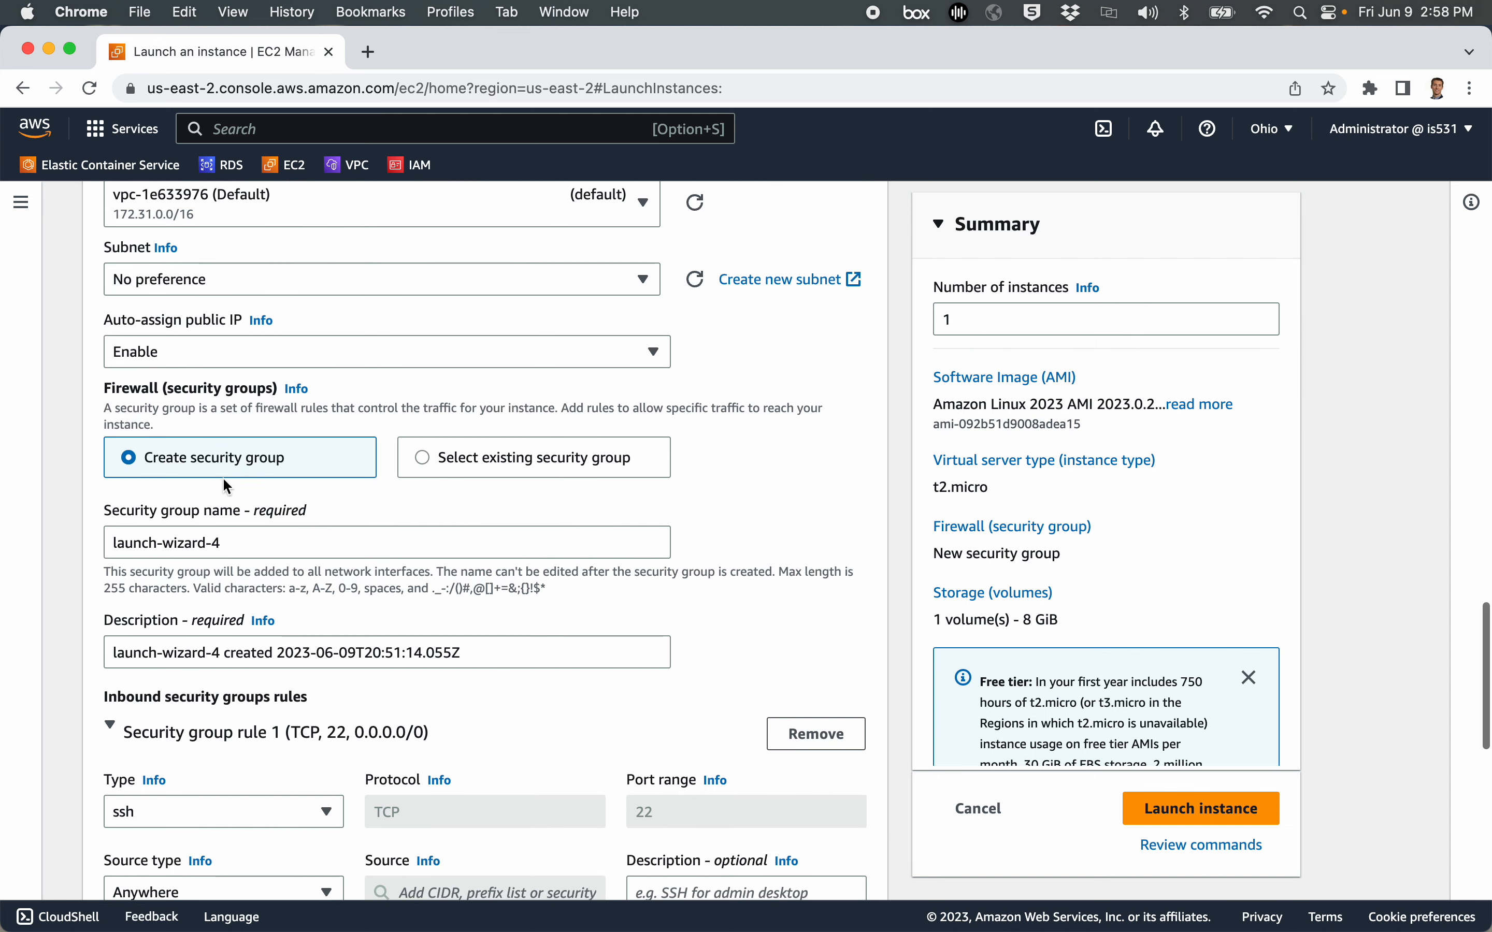
pyautogui.scroll(-5, 224, 479)
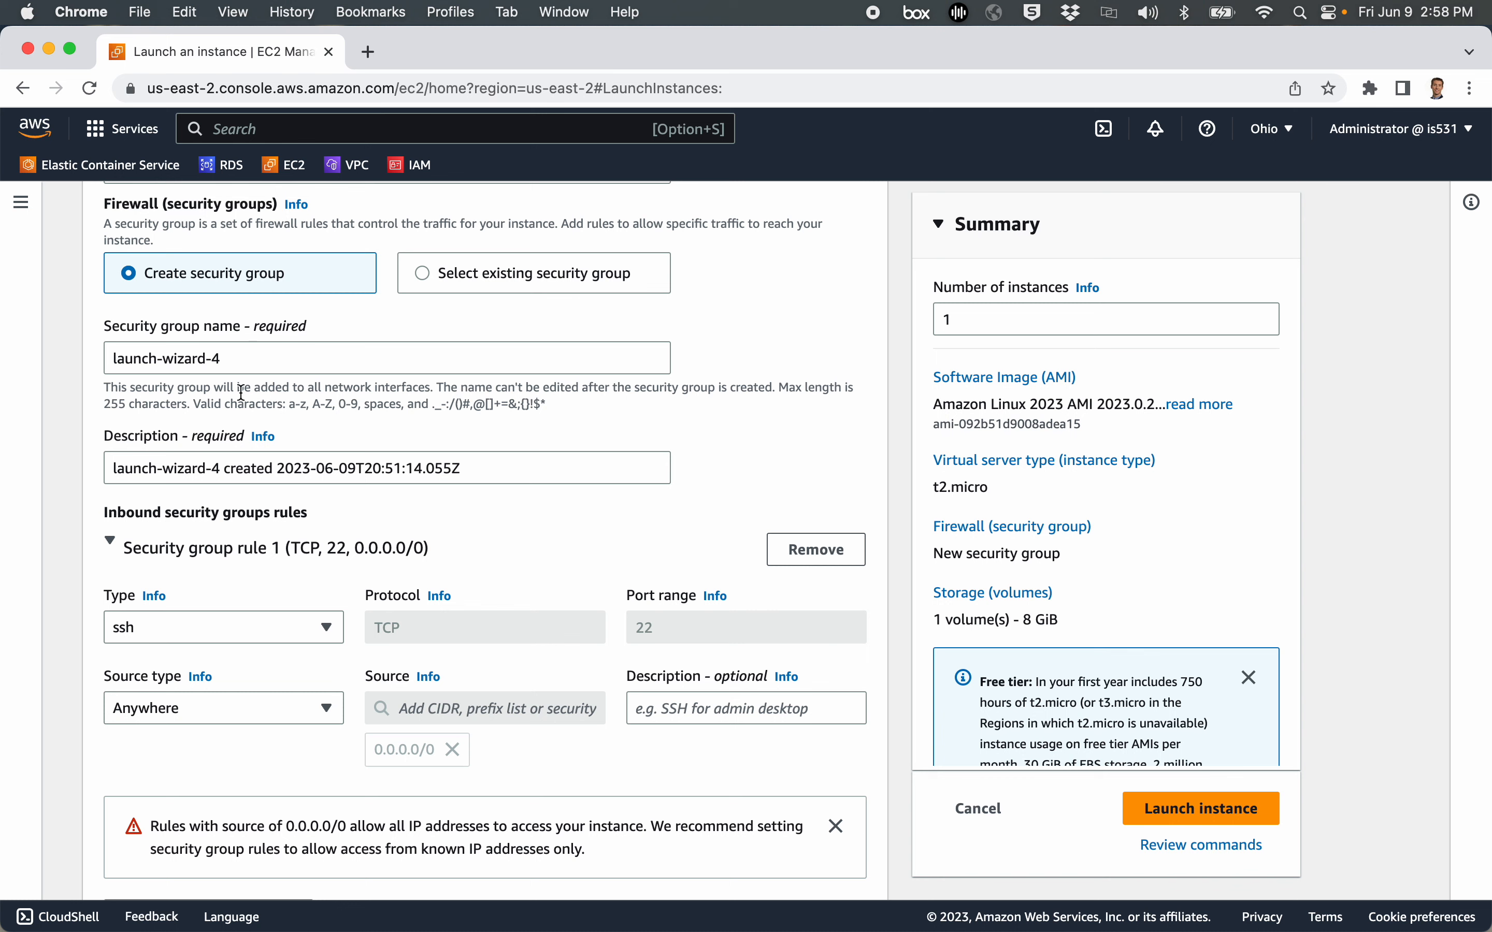
pyautogui.scroll(-3, 321, 420)
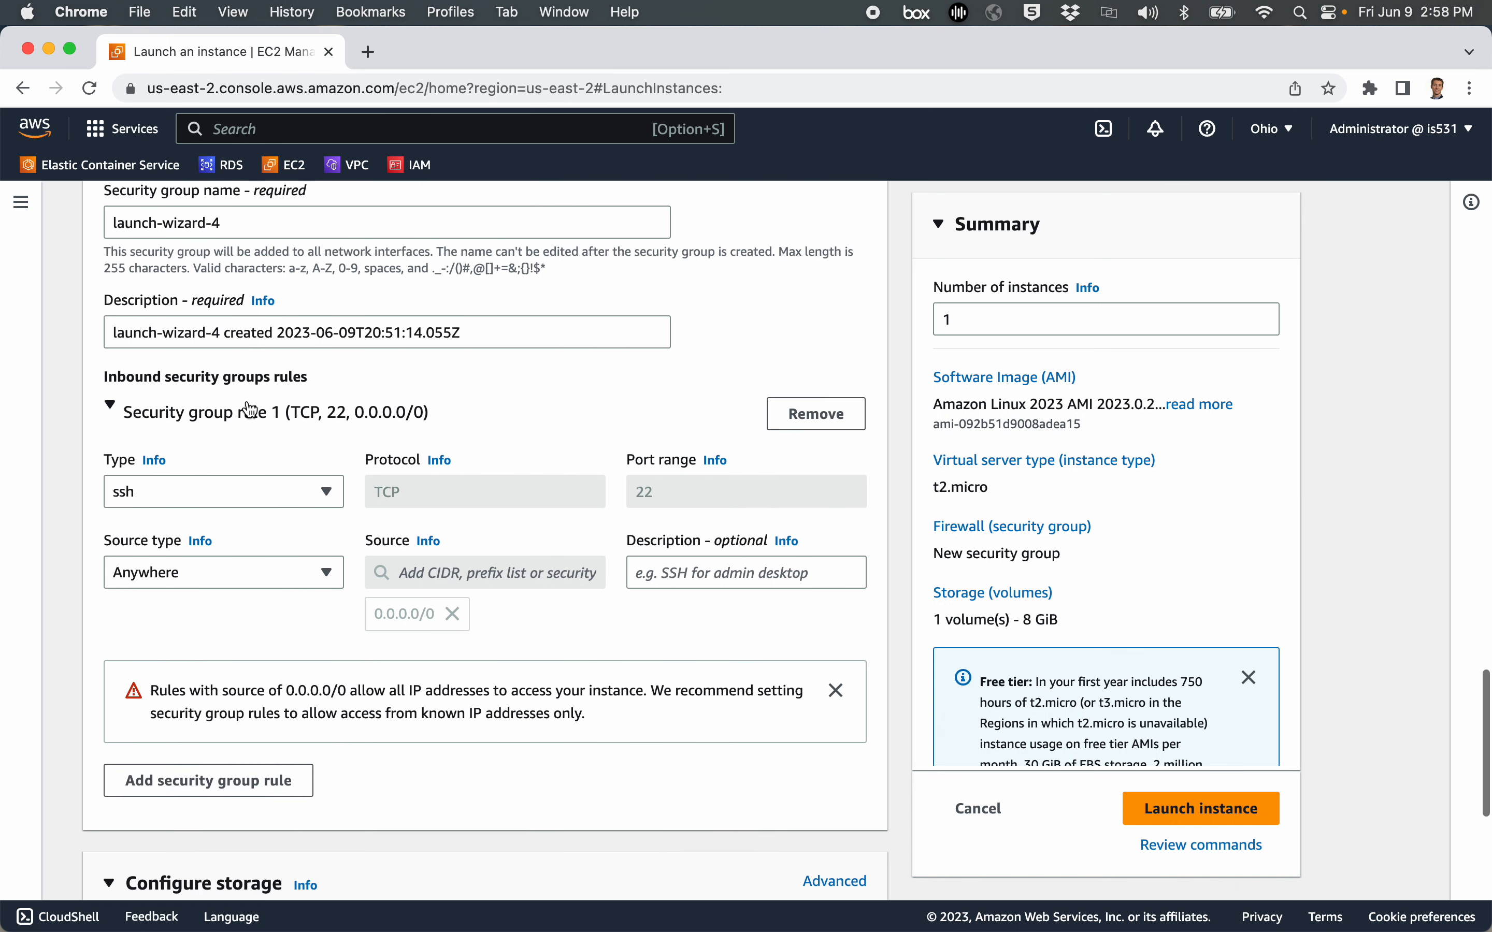
pyautogui.scroll(-1, 247, 505)
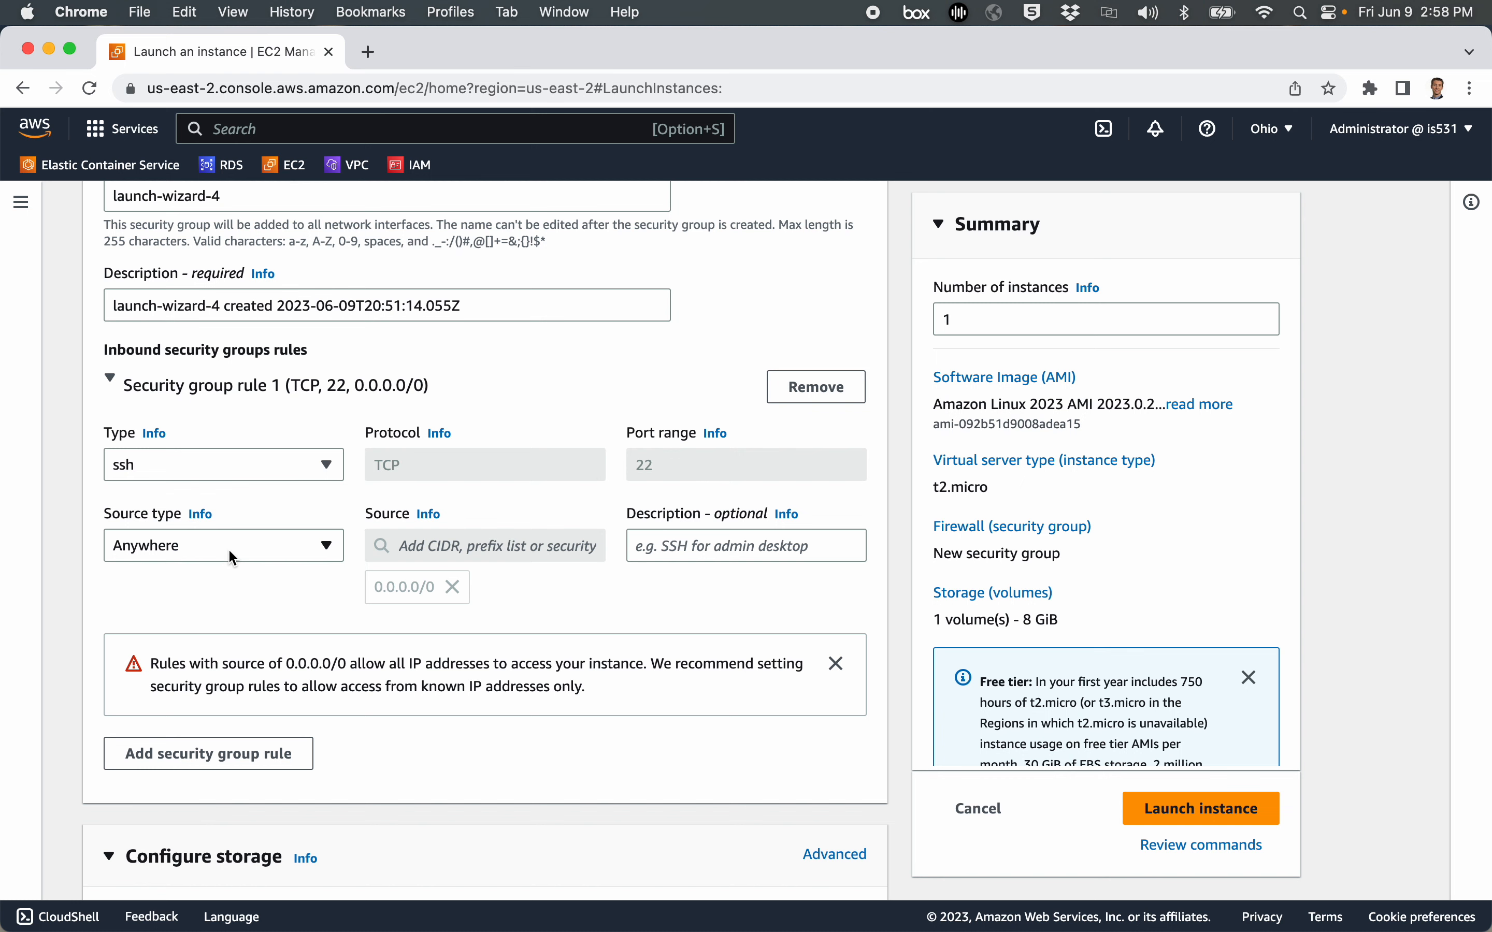
pyautogui.scroll(1, 229, 550)
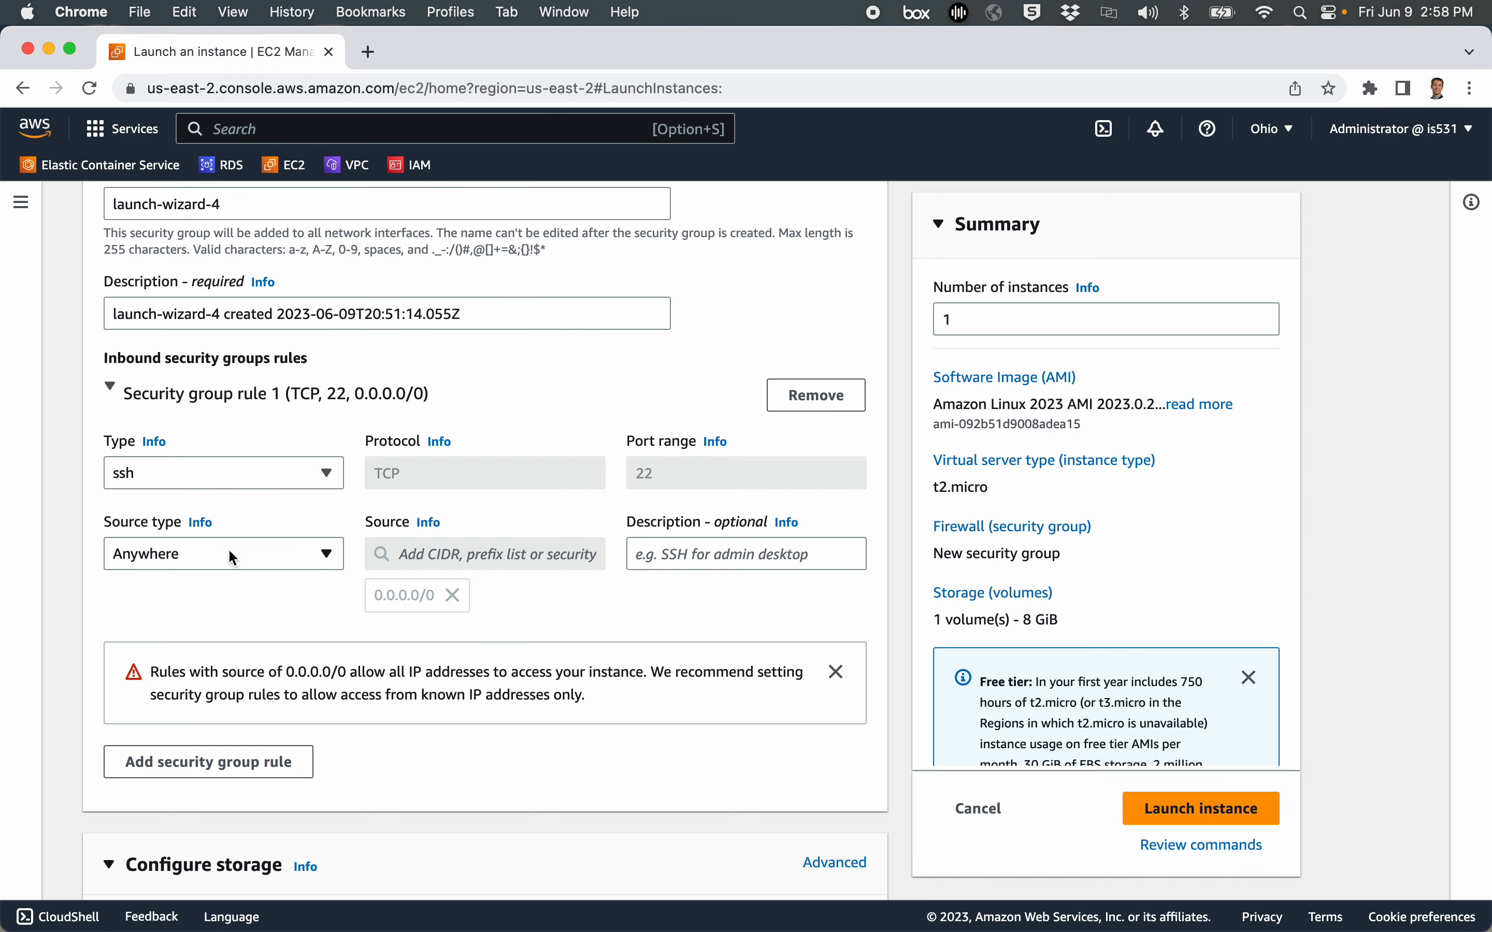
pyautogui.scroll(-2, 230, 551)
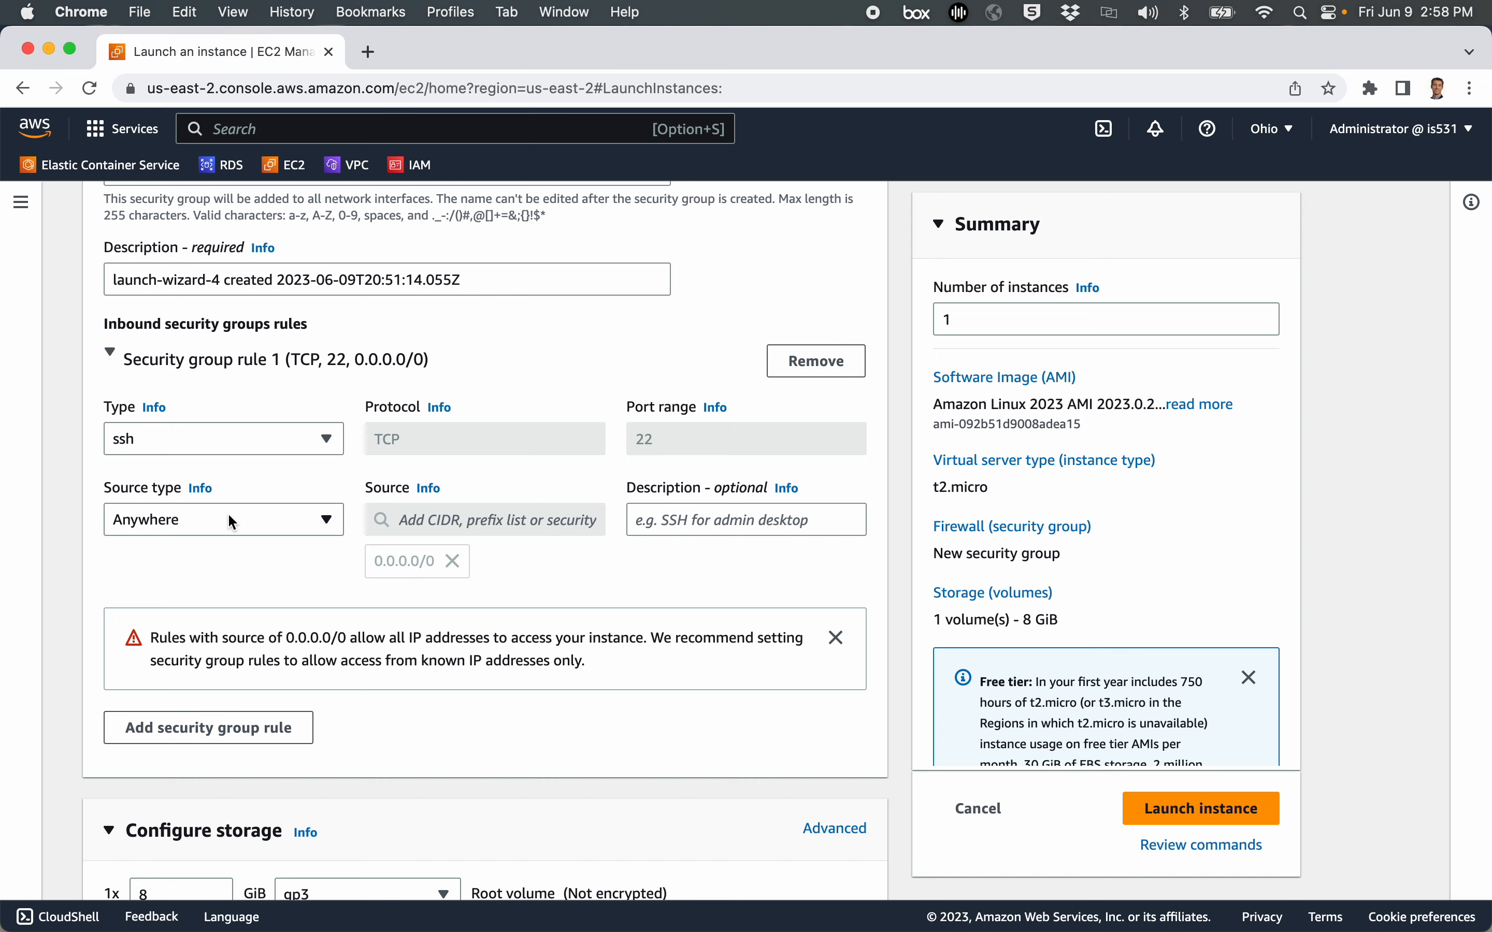
pyautogui.scroll(-2, 227, 513)
pyautogui.scroll(-5, 240, 487)
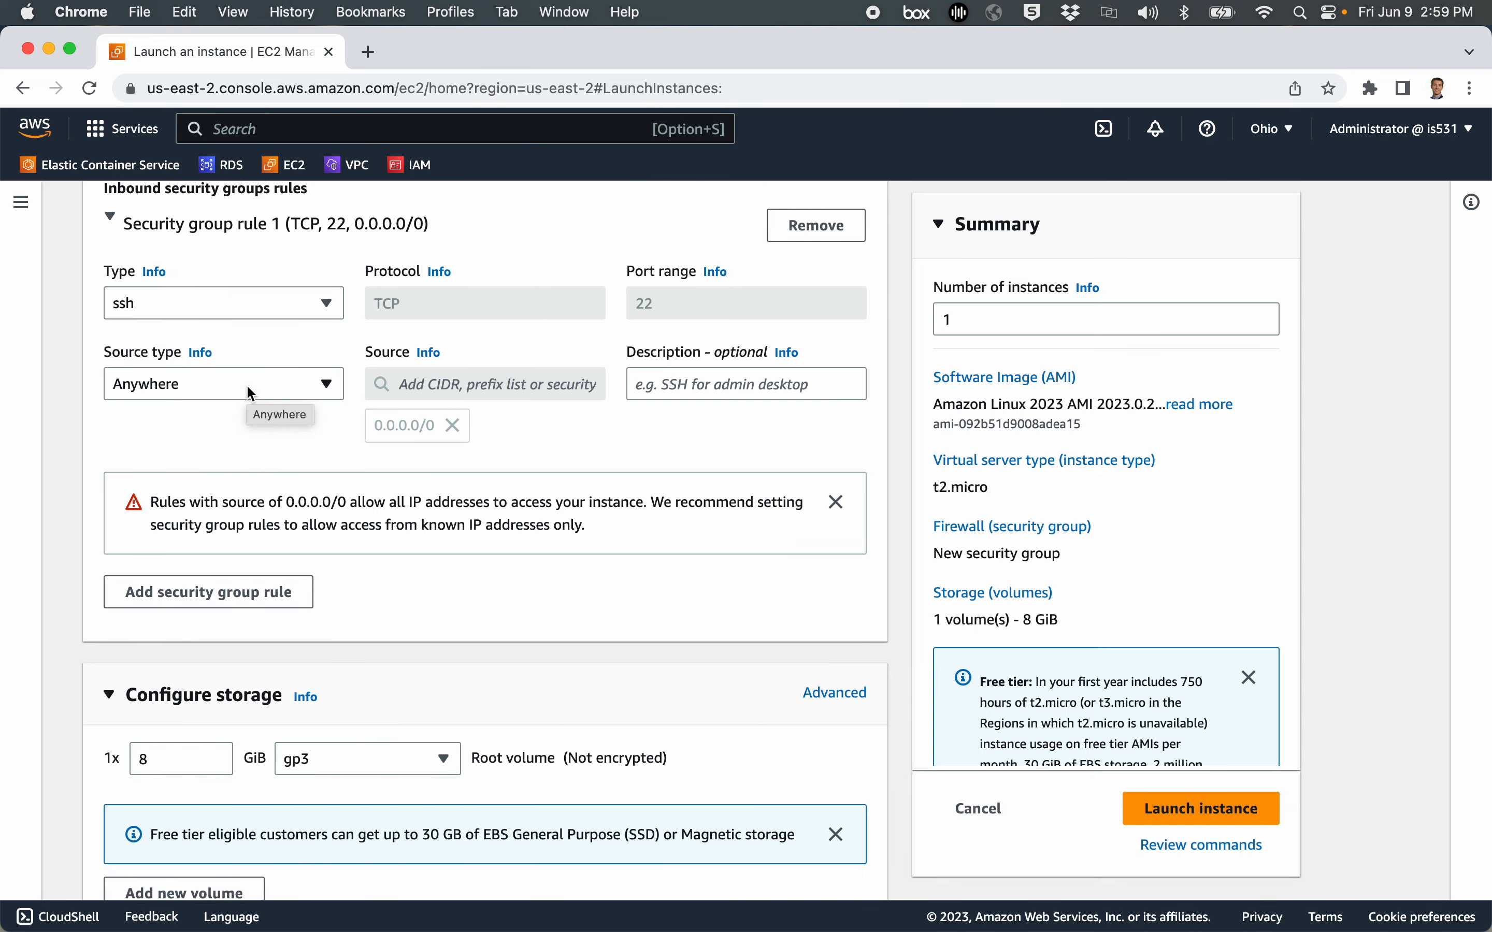
pyautogui.click(249, 392)
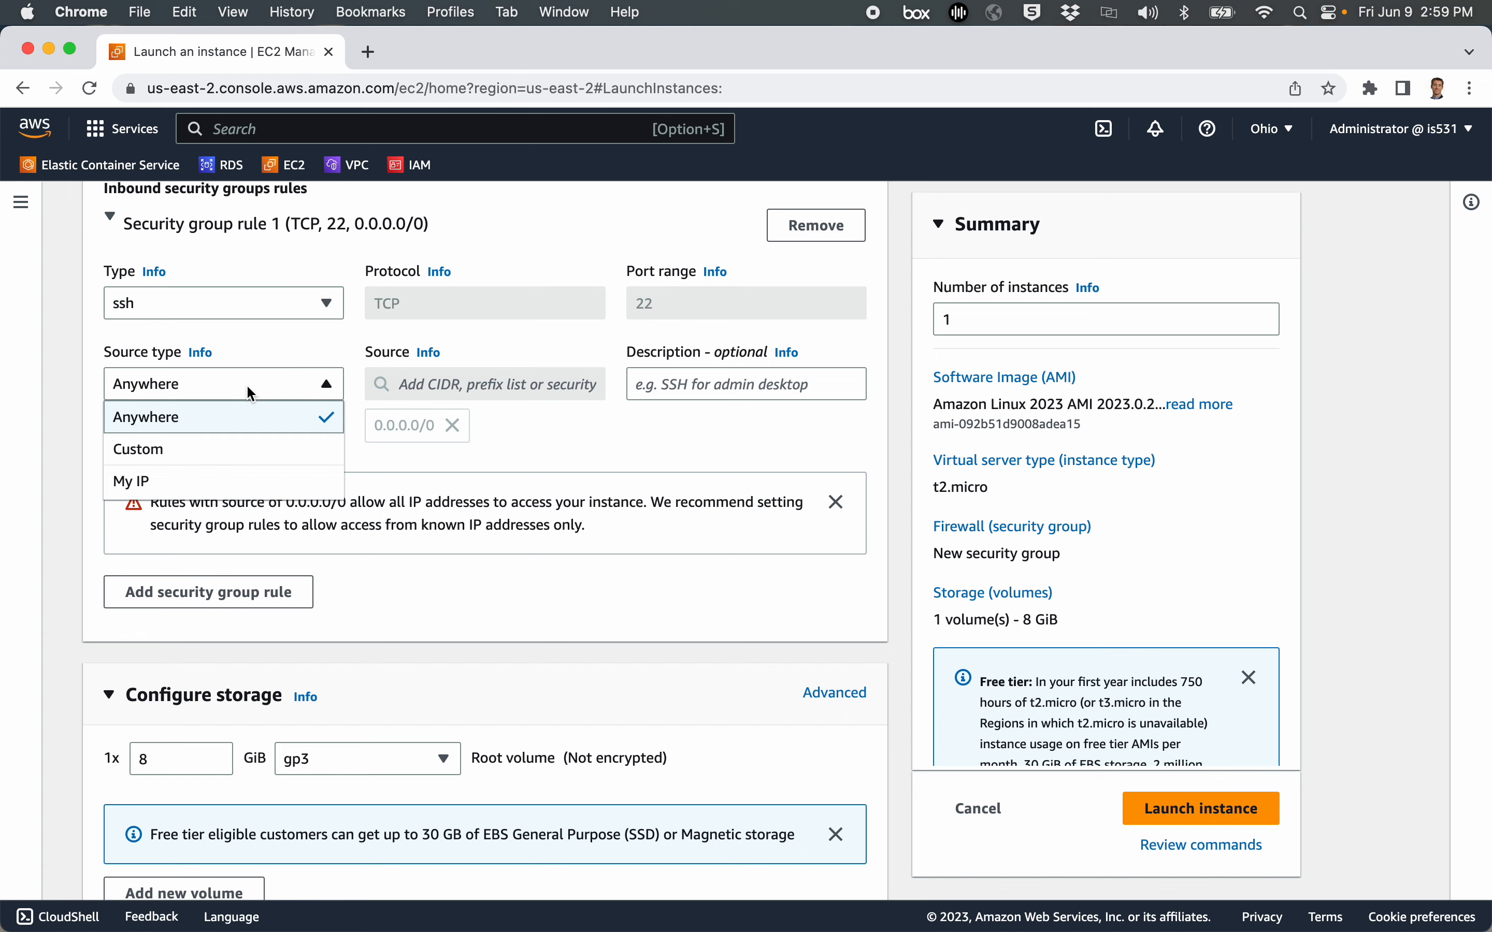
pyautogui.click(194, 486)
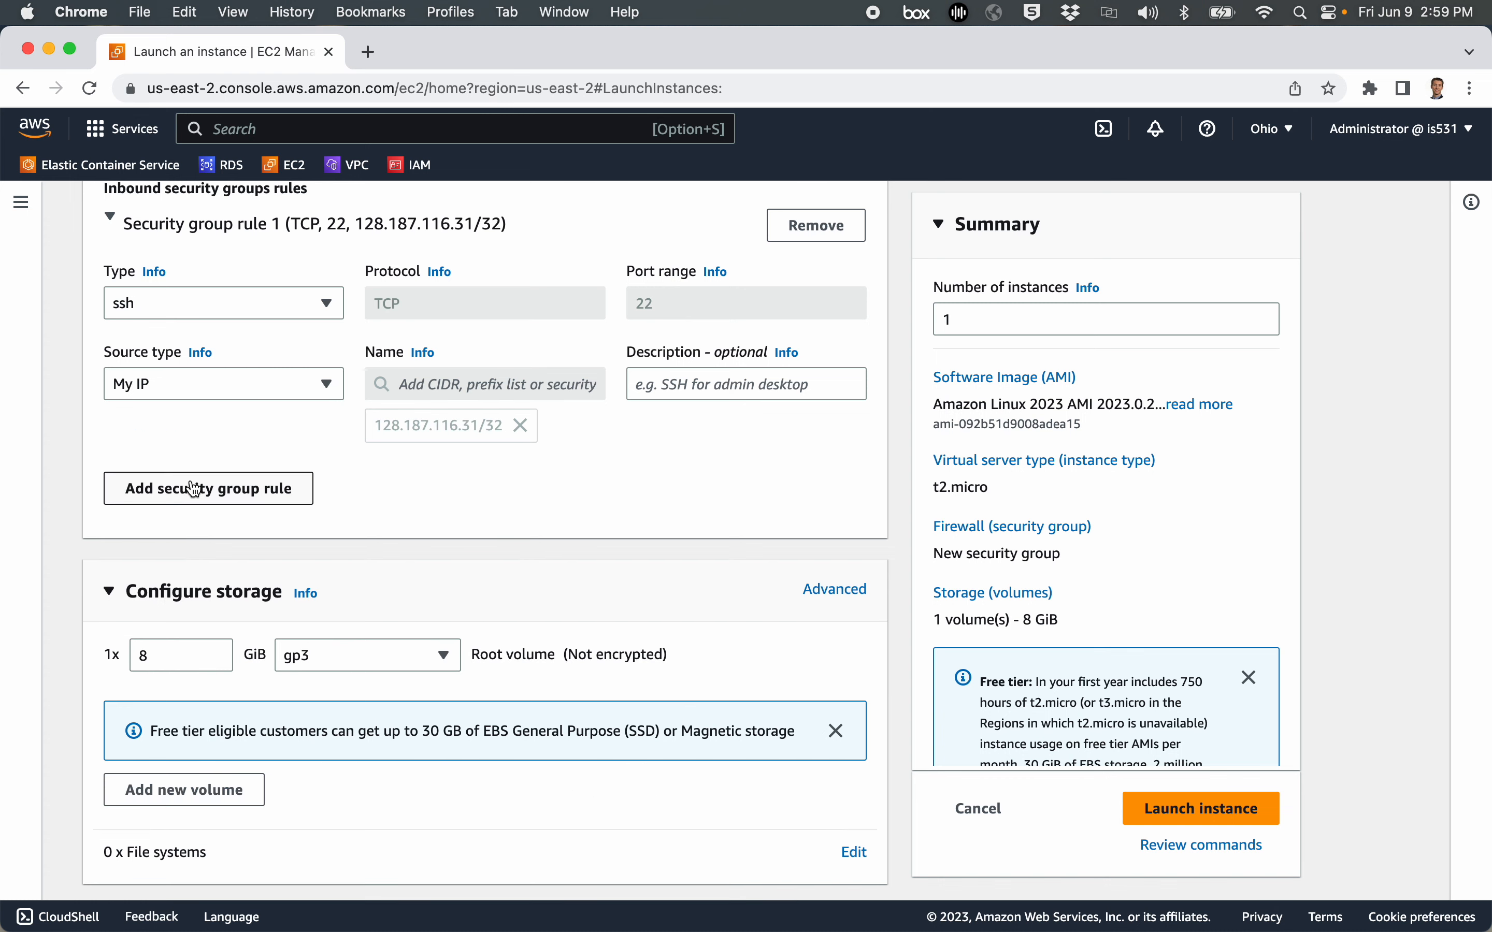
# Step: Review the network settings, including the VPC, subnet, public IP assignment, security group and inbound SSH rule
pyautogui.scroll(4, 312, 417)
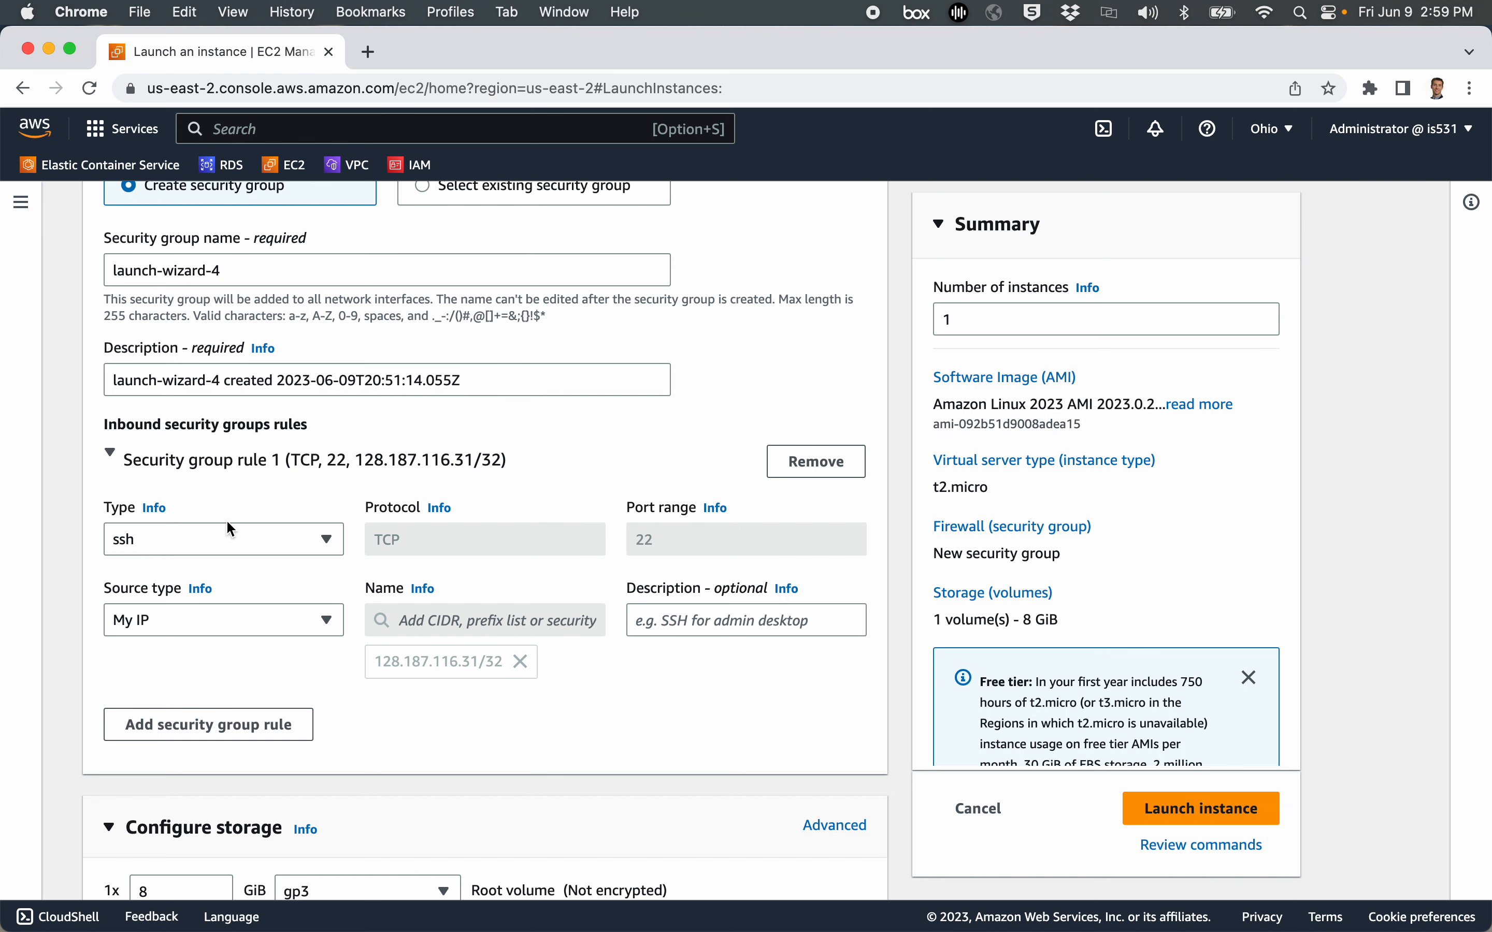
pyautogui.scroll(2, 279, 520)
pyautogui.scroll(-3, 279, 520)
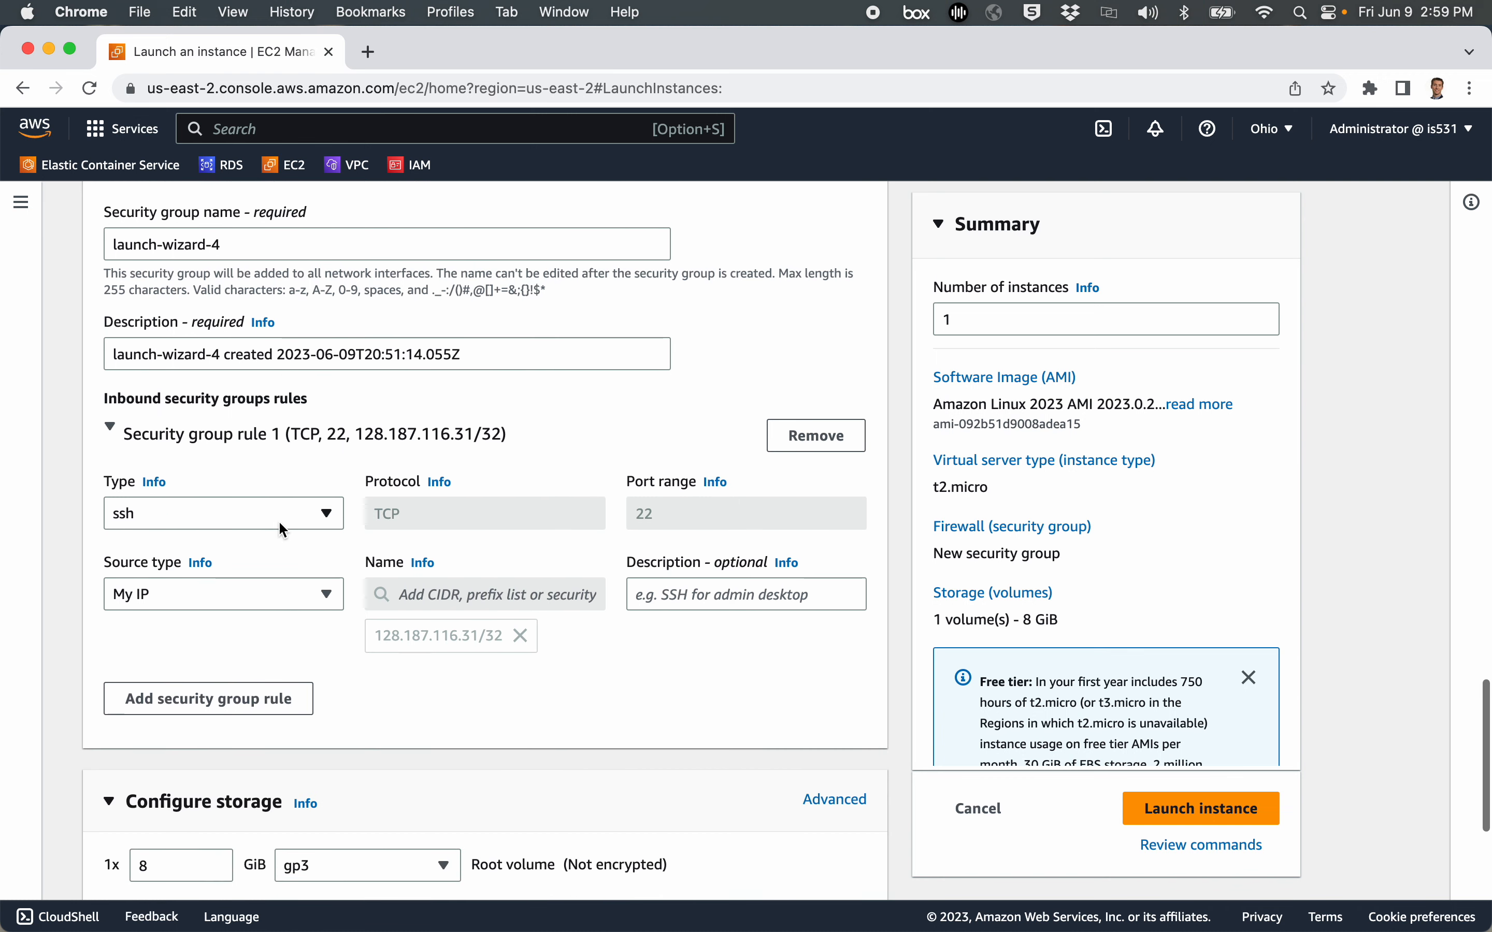
pyautogui.scroll(2, 279, 520)
pyautogui.scroll(1, 282, 531)
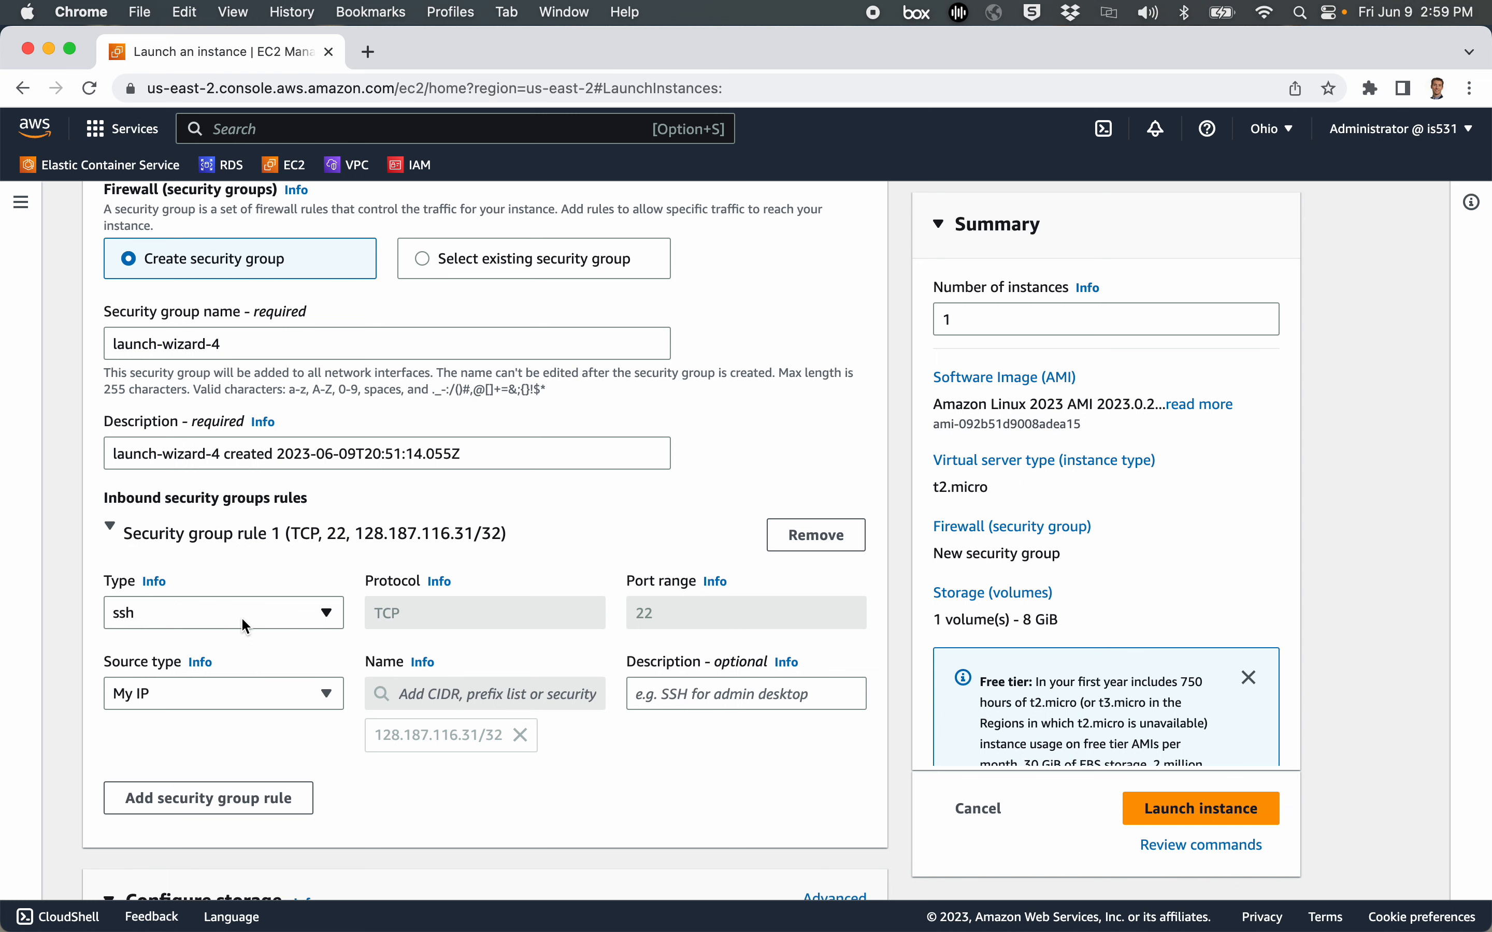
pyautogui.scroll(-1, 246, 626)
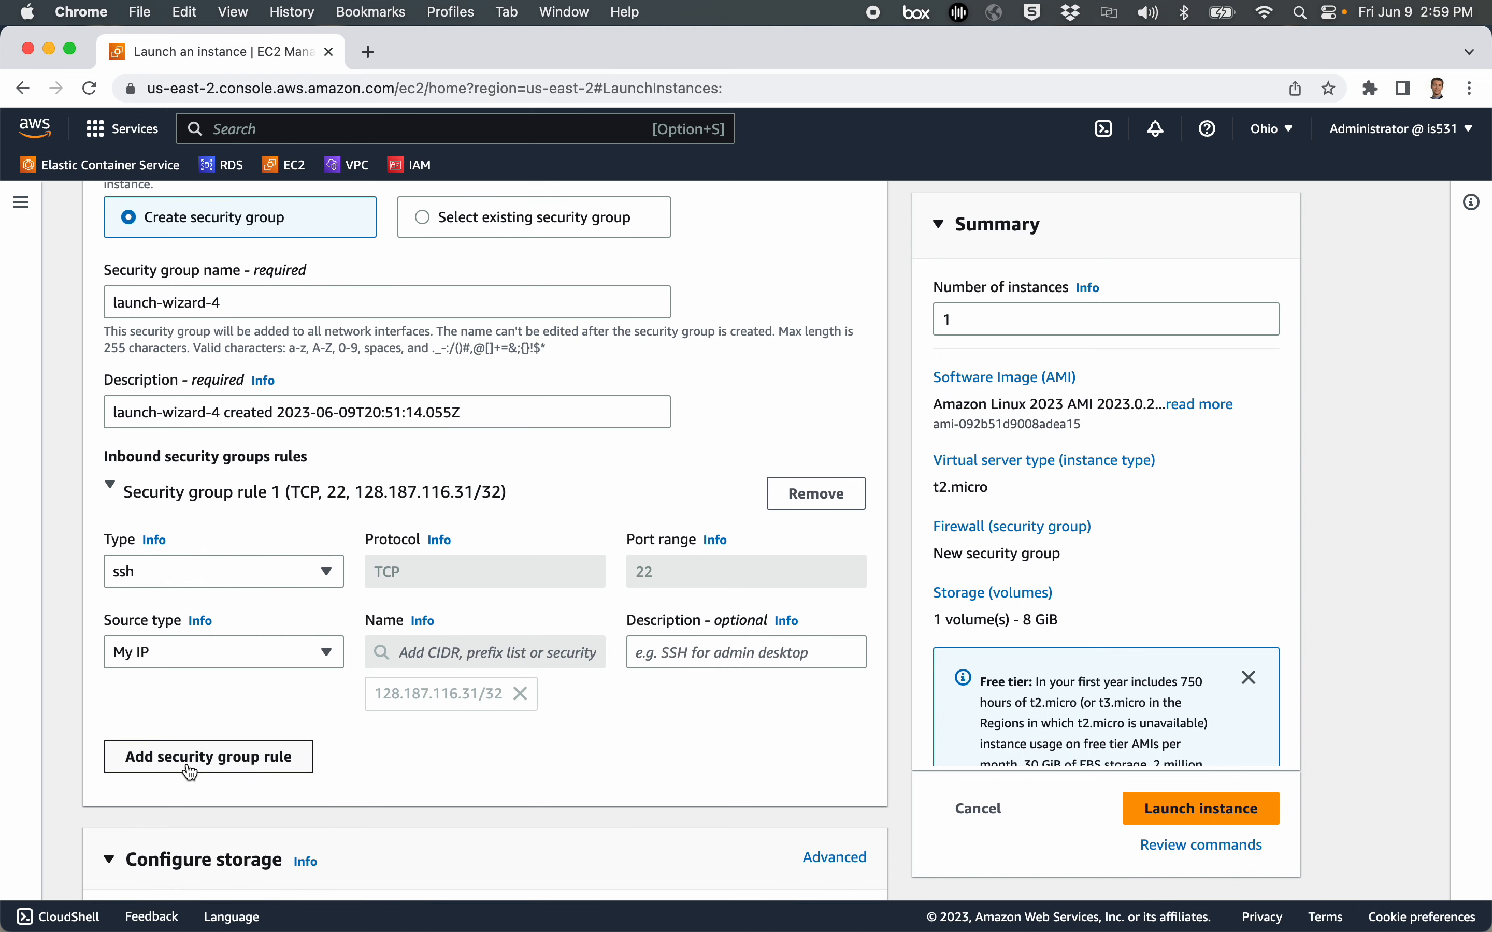
pyautogui.scroll(7, 191, 770)
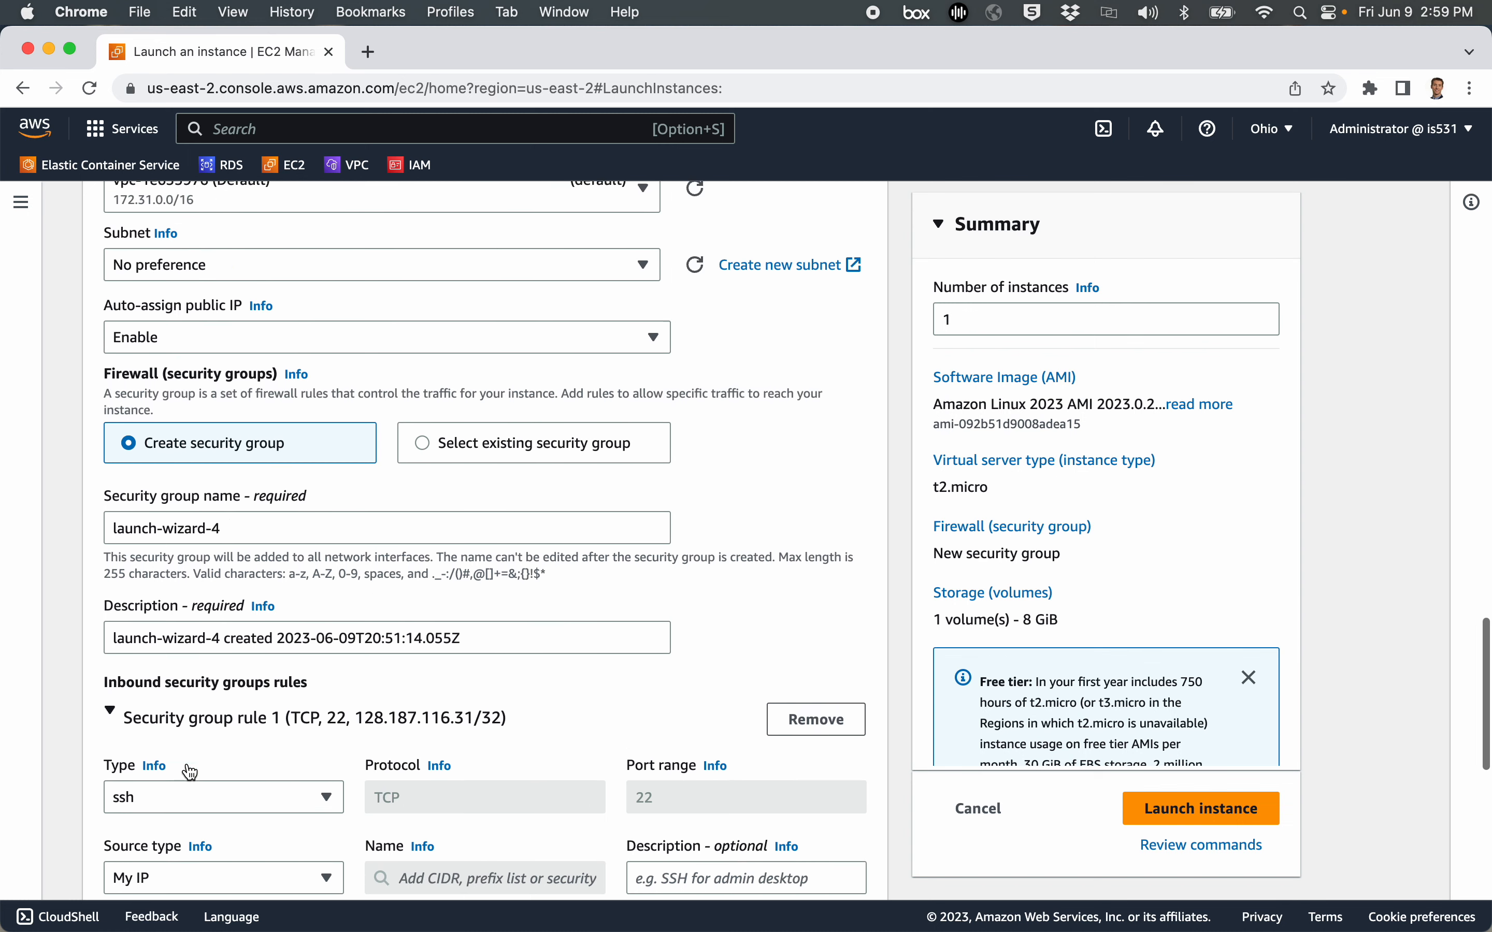
pyautogui.scroll(-5, 191, 771)
pyautogui.scroll(-5, 191, 771)
pyautogui.scroll(9, 191, 771)
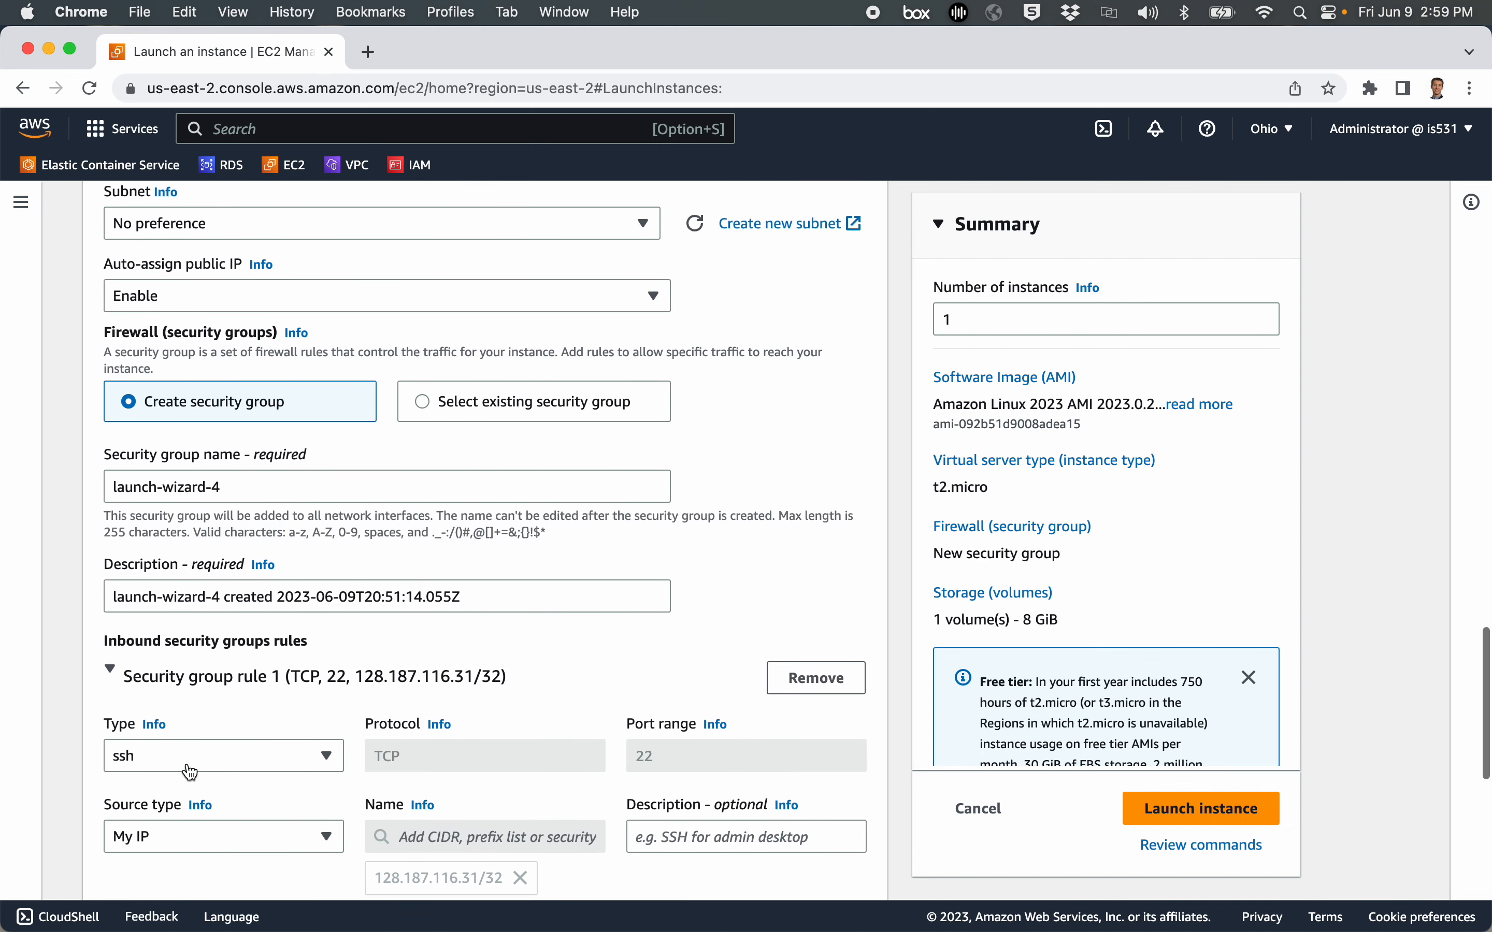
pyautogui.scroll(4, 191, 771)
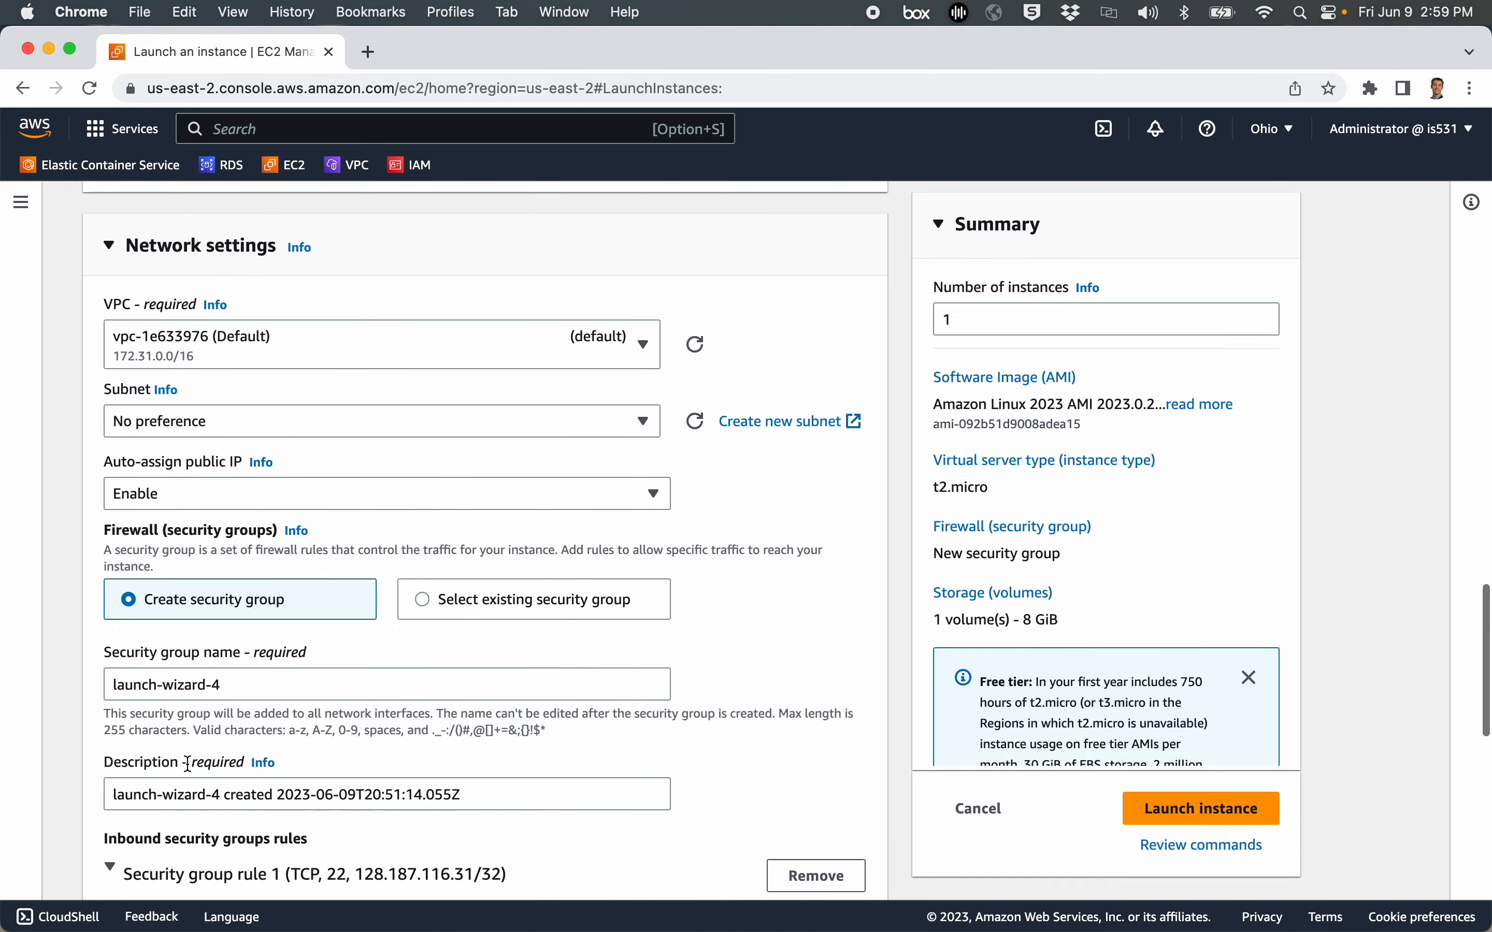
pyautogui.scroll(-1, 191, 771)
pyautogui.scroll(-1, 185, 762)
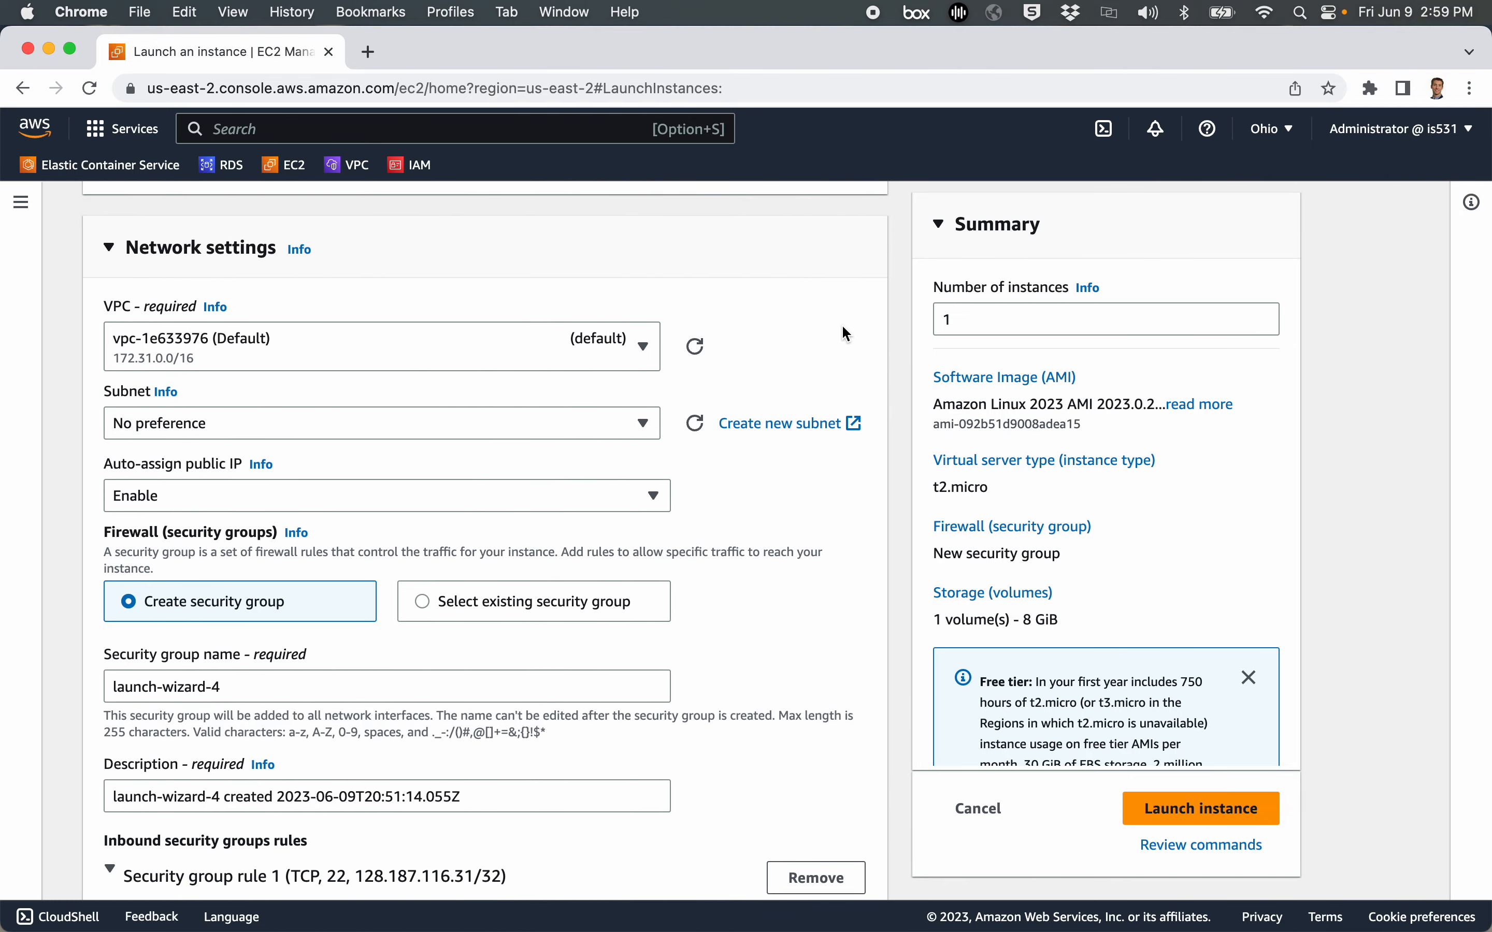
# Step: Review the inbound SSH security group rule and the root volume's storage configuration
pyautogui.scroll(-7, 330, 438)
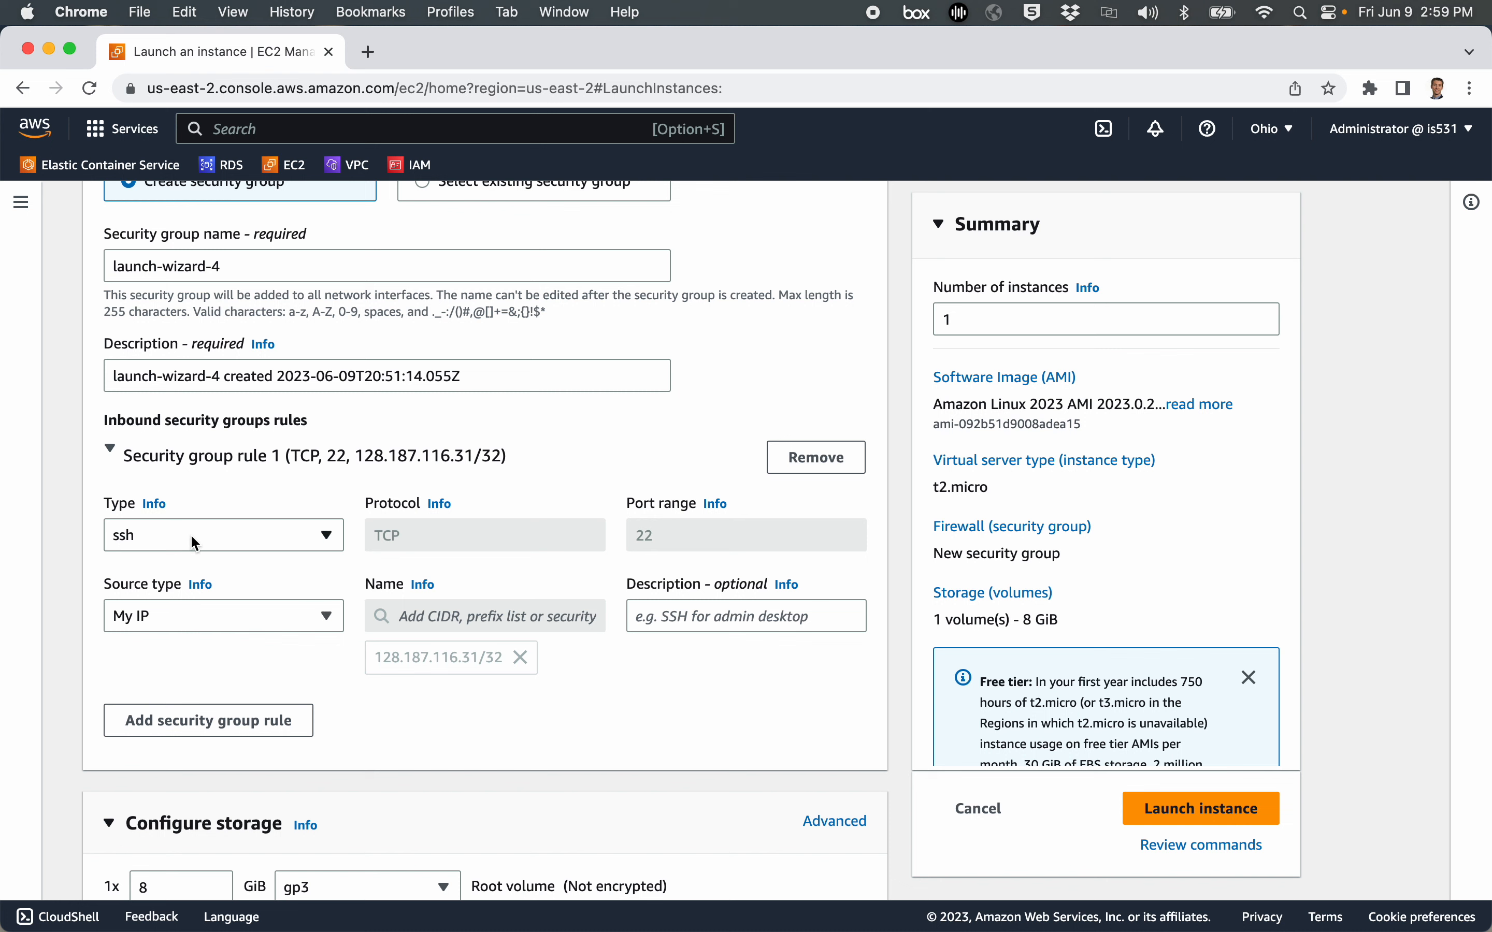
pyautogui.scroll(-4, 334, 711)
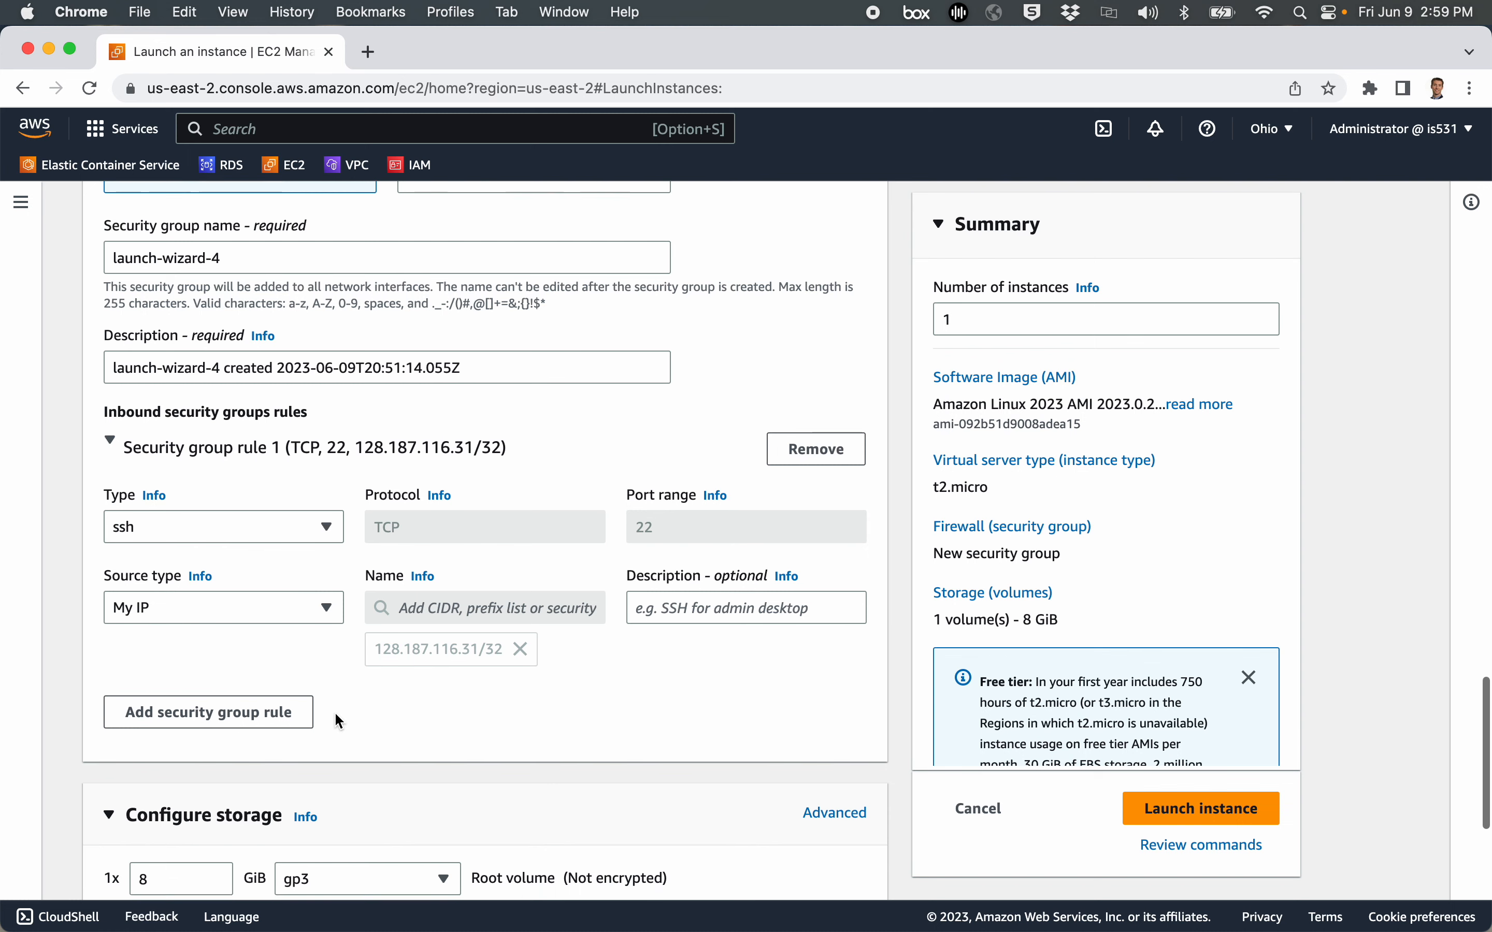
pyautogui.scroll(-2, 335, 711)
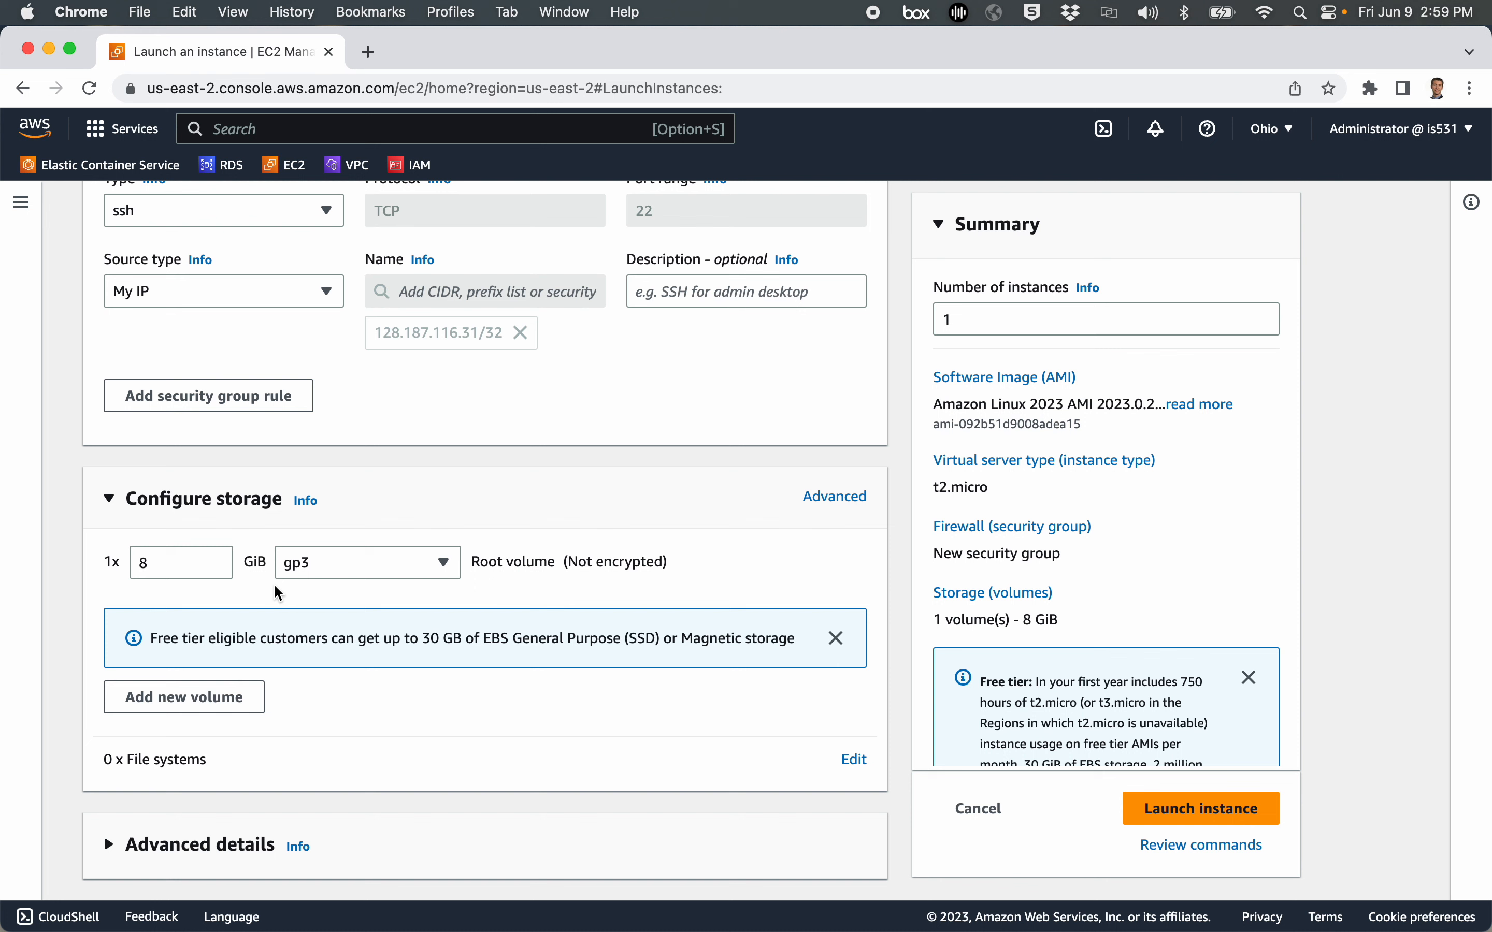
# Step: Look through the advanced details of the launch configuration, from purchasing option to user data, and collapse the section again
pyautogui.click(116, 841)
pyautogui.scroll(-10, 342, 746)
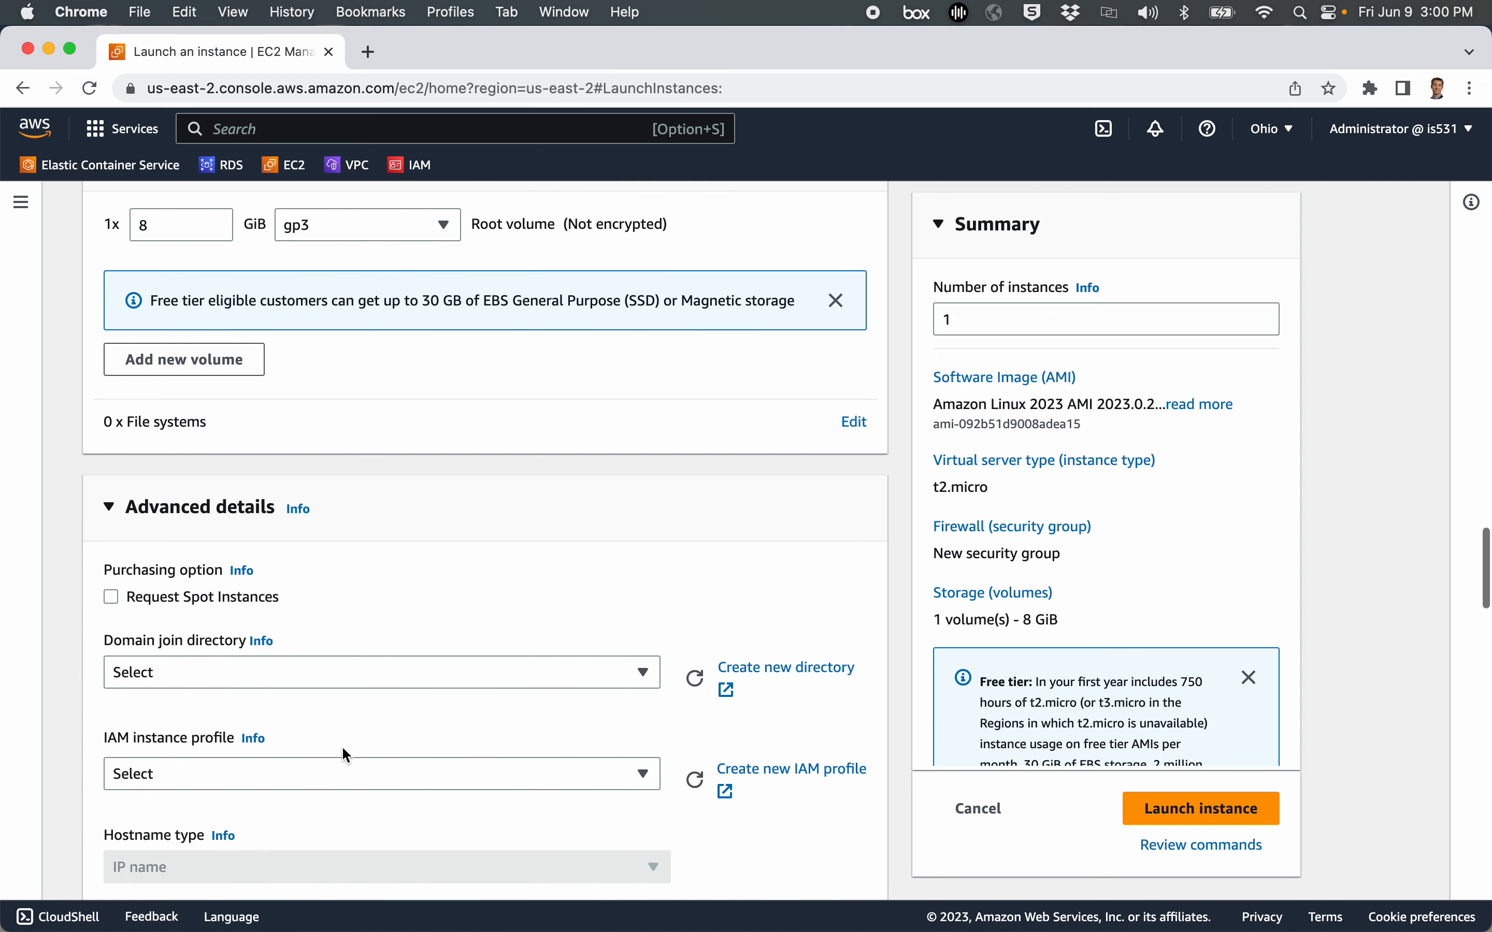
pyautogui.scroll(-3, 345, 755)
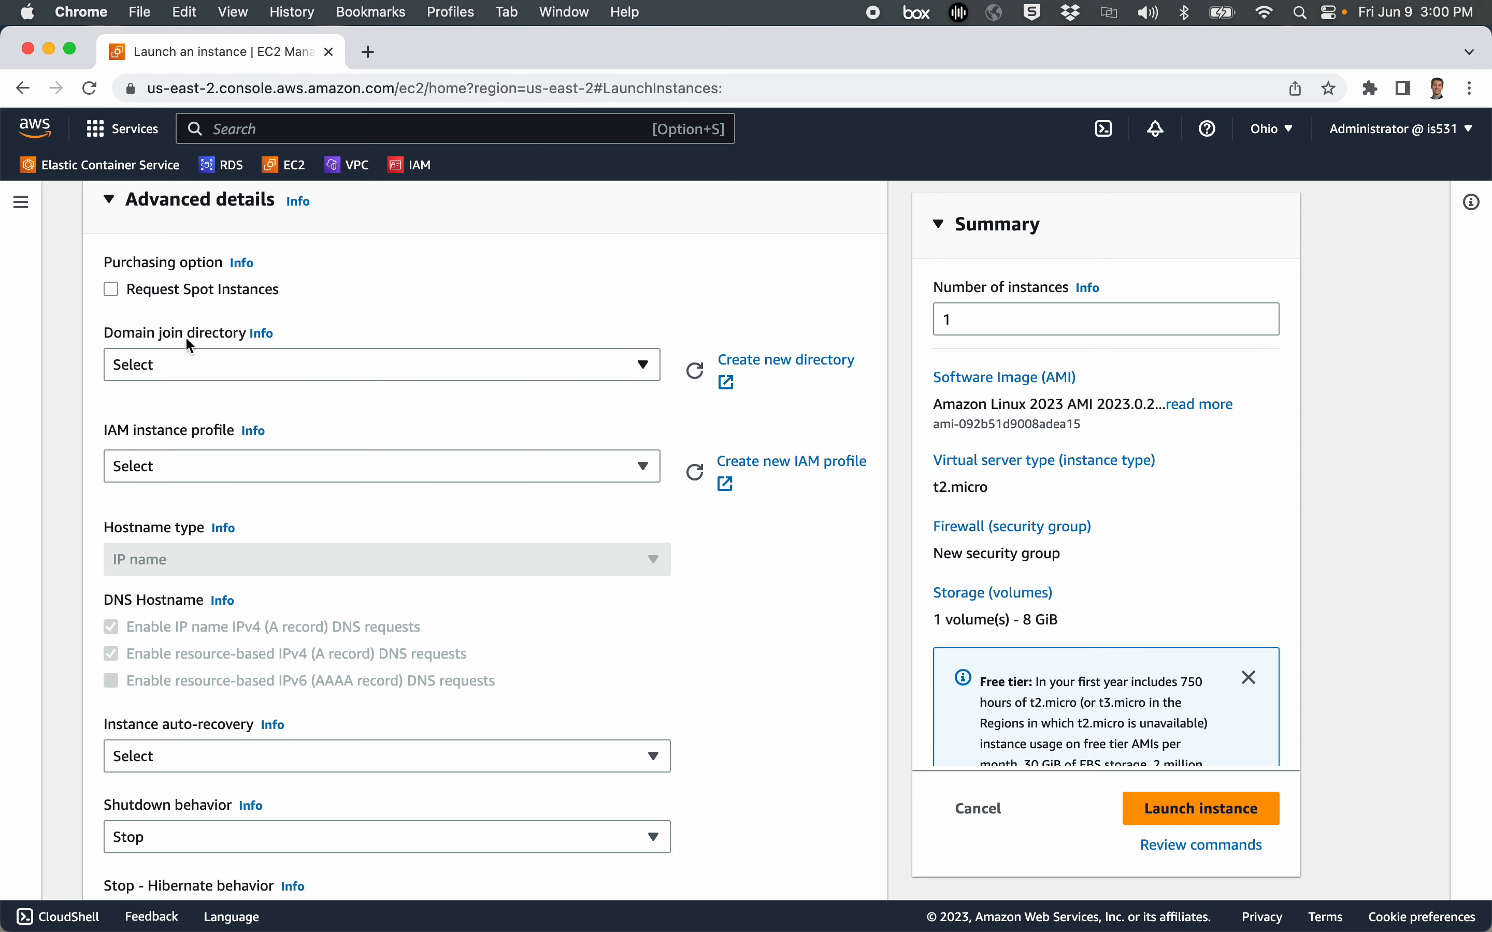
pyautogui.scroll(-10, 256, 376)
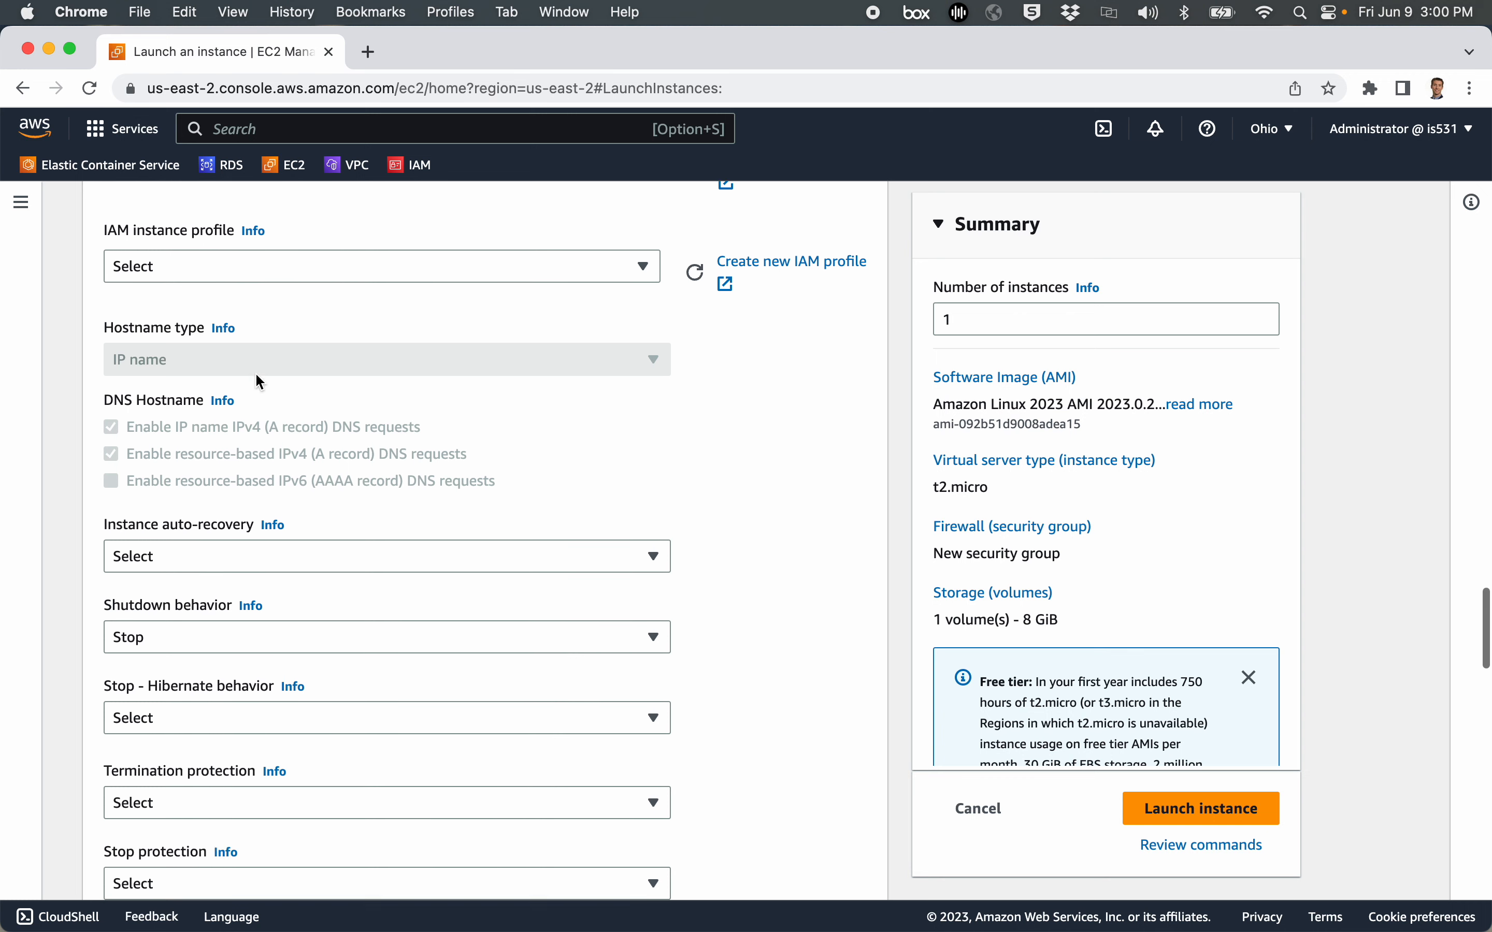
pyautogui.scroll(-1, 259, 382)
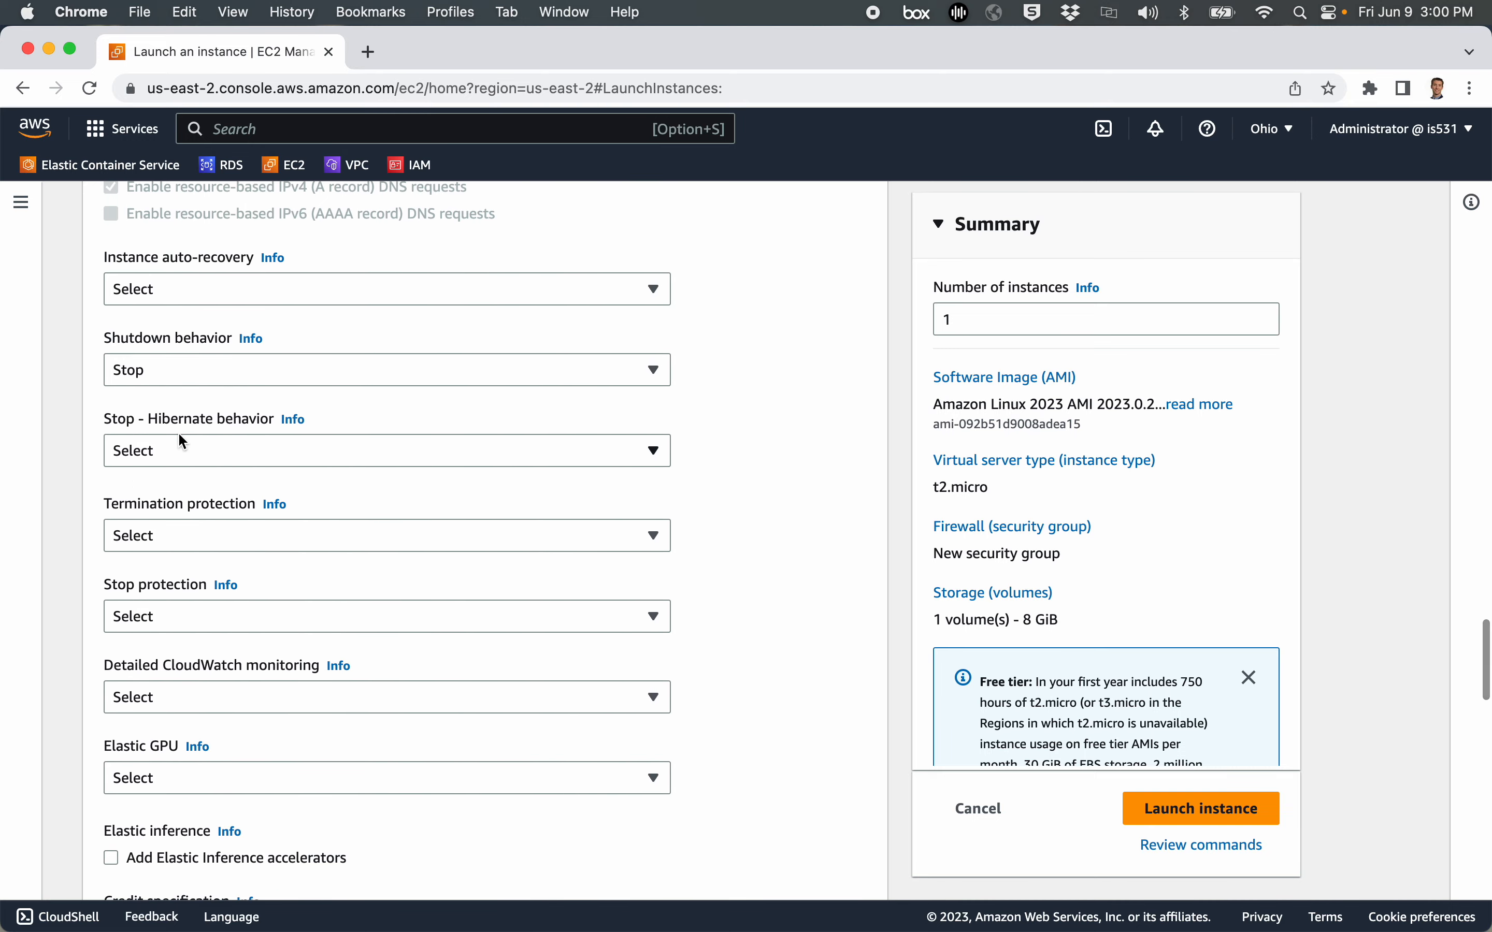
pyautogui.scroll(-1, 419, 514)
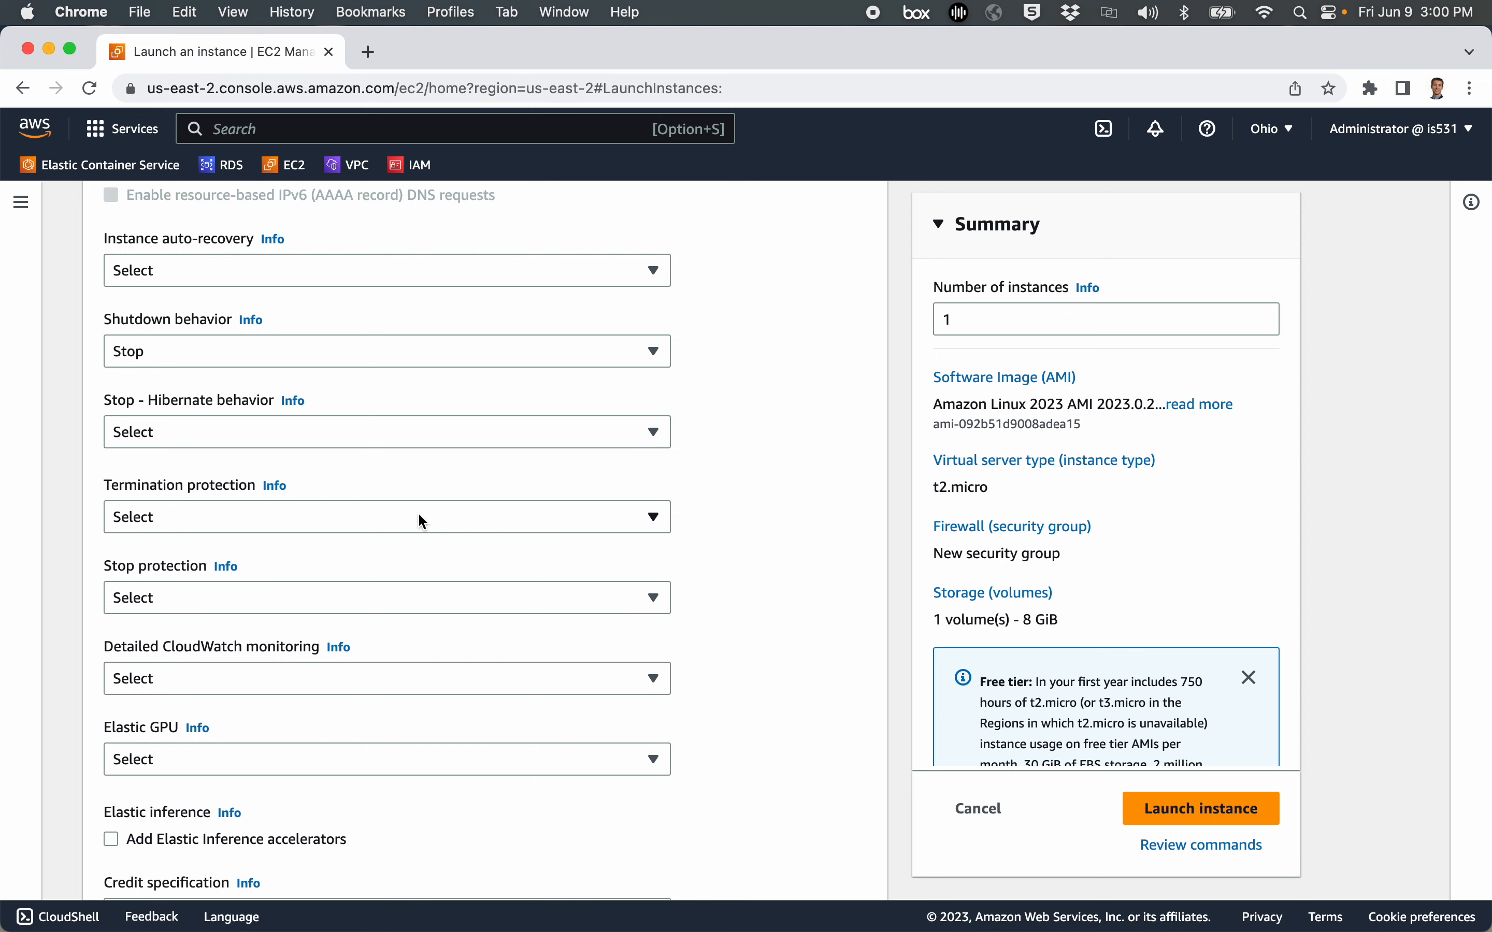
pyautogui.scroll(-6, 422, 521)
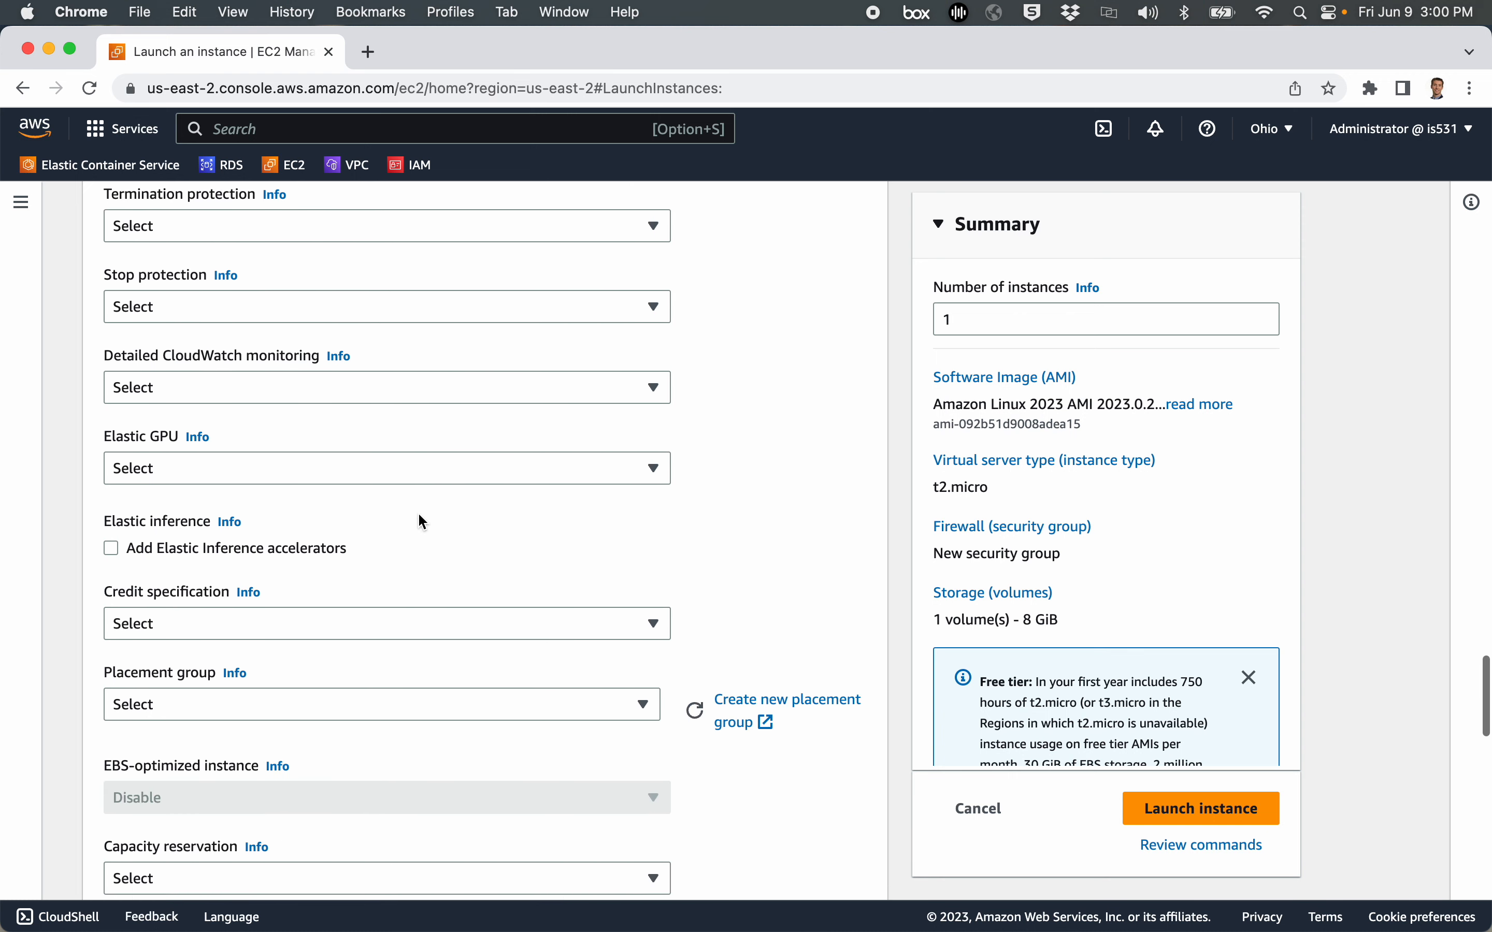
pyautogui.scroll(-9, 421, 522)
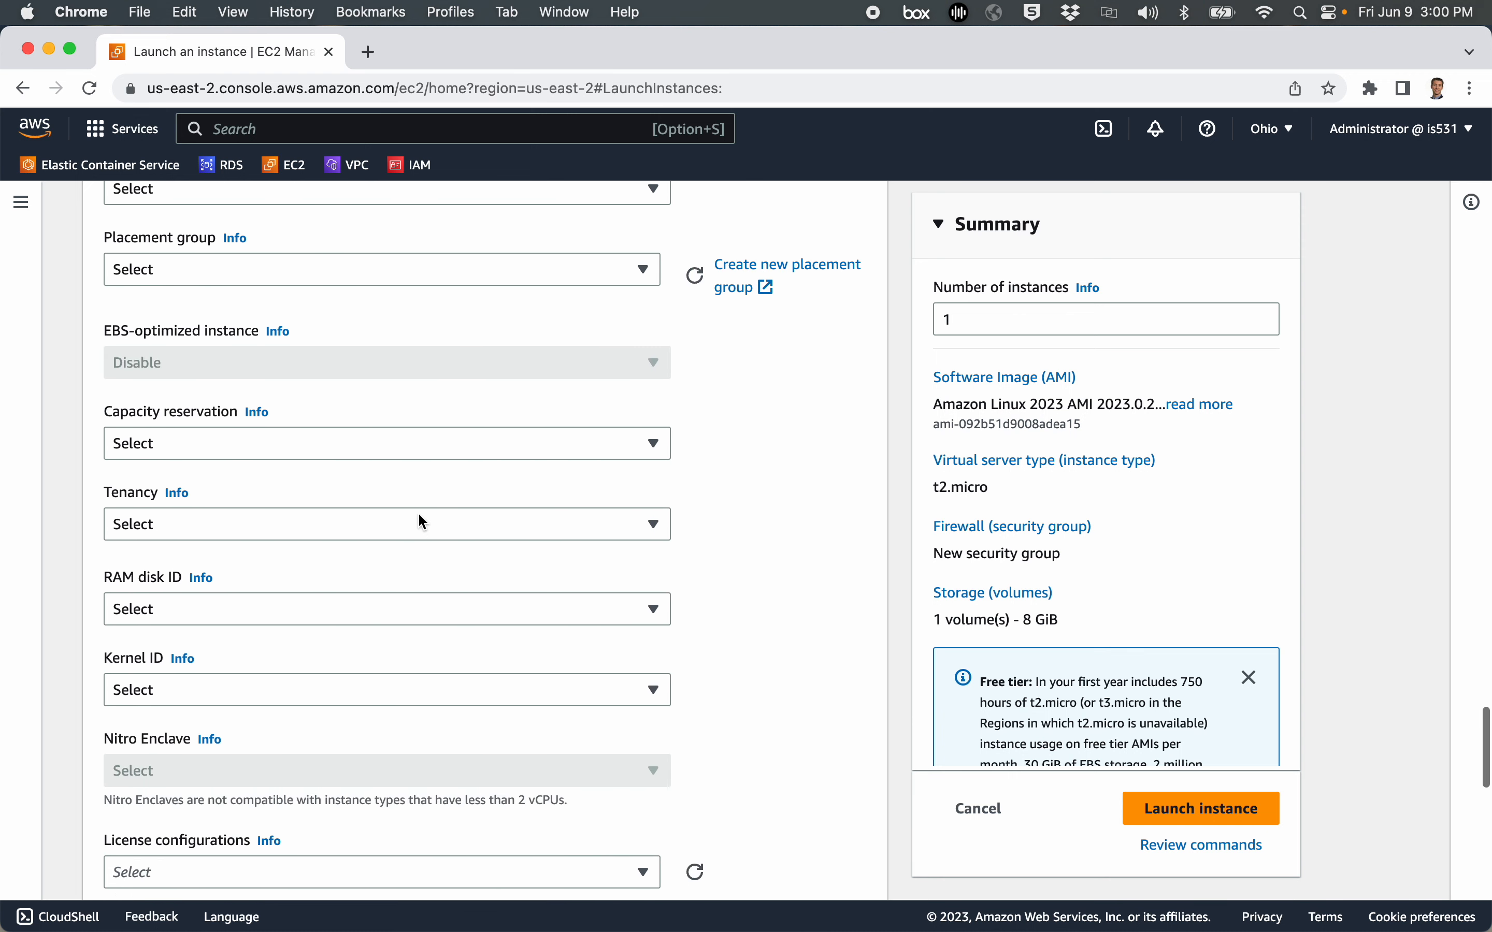
pyautogui.scroll(-7, 421, 522)
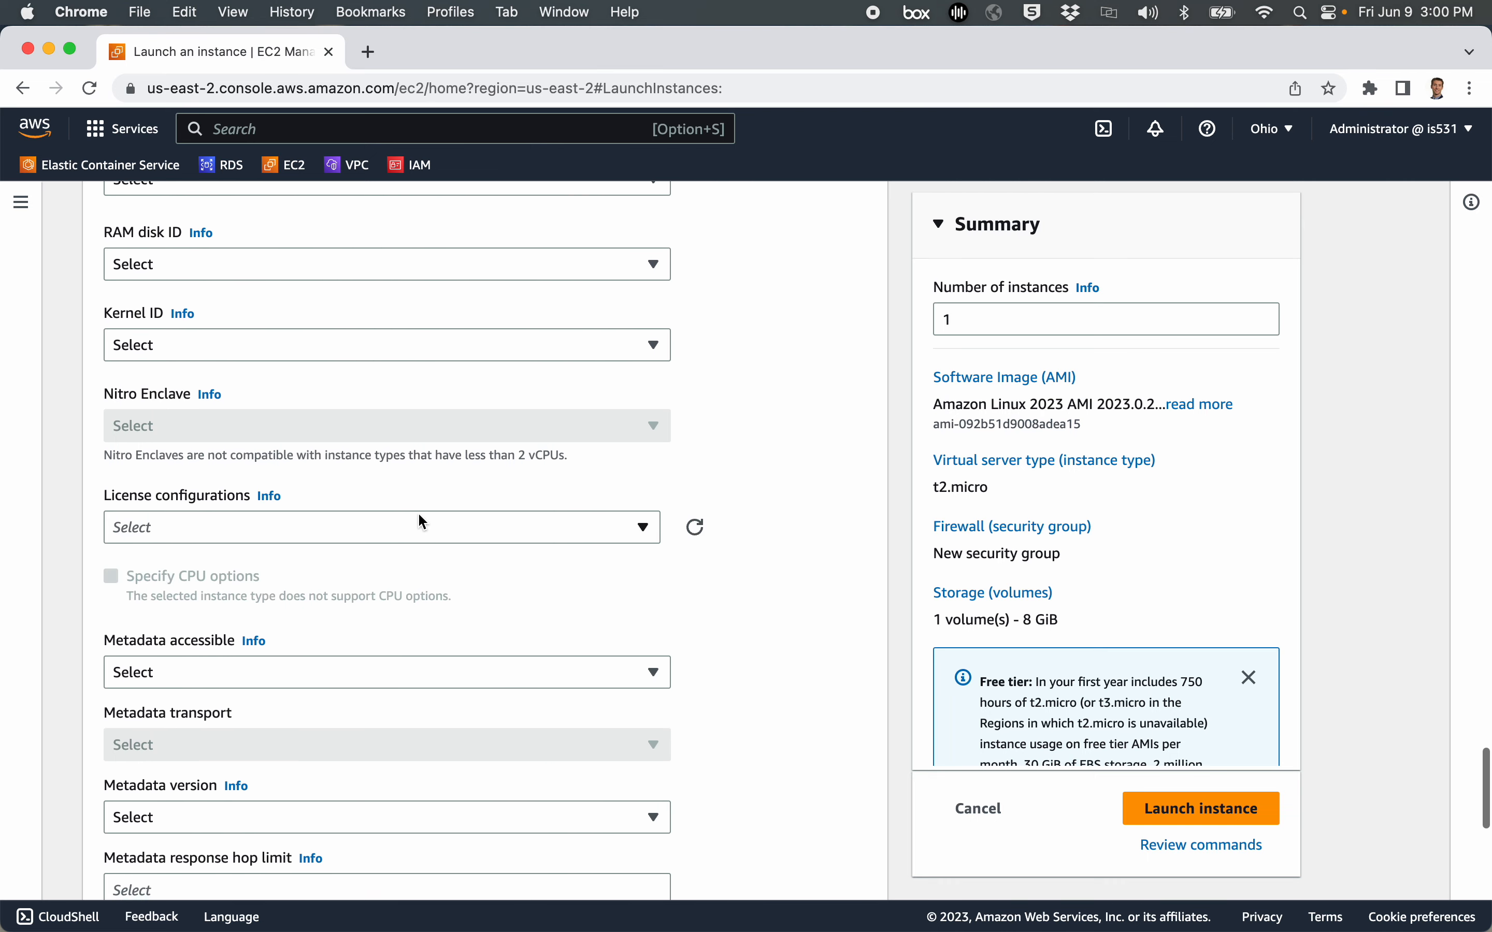
pyautogui.scroll(-11, 421, 522)
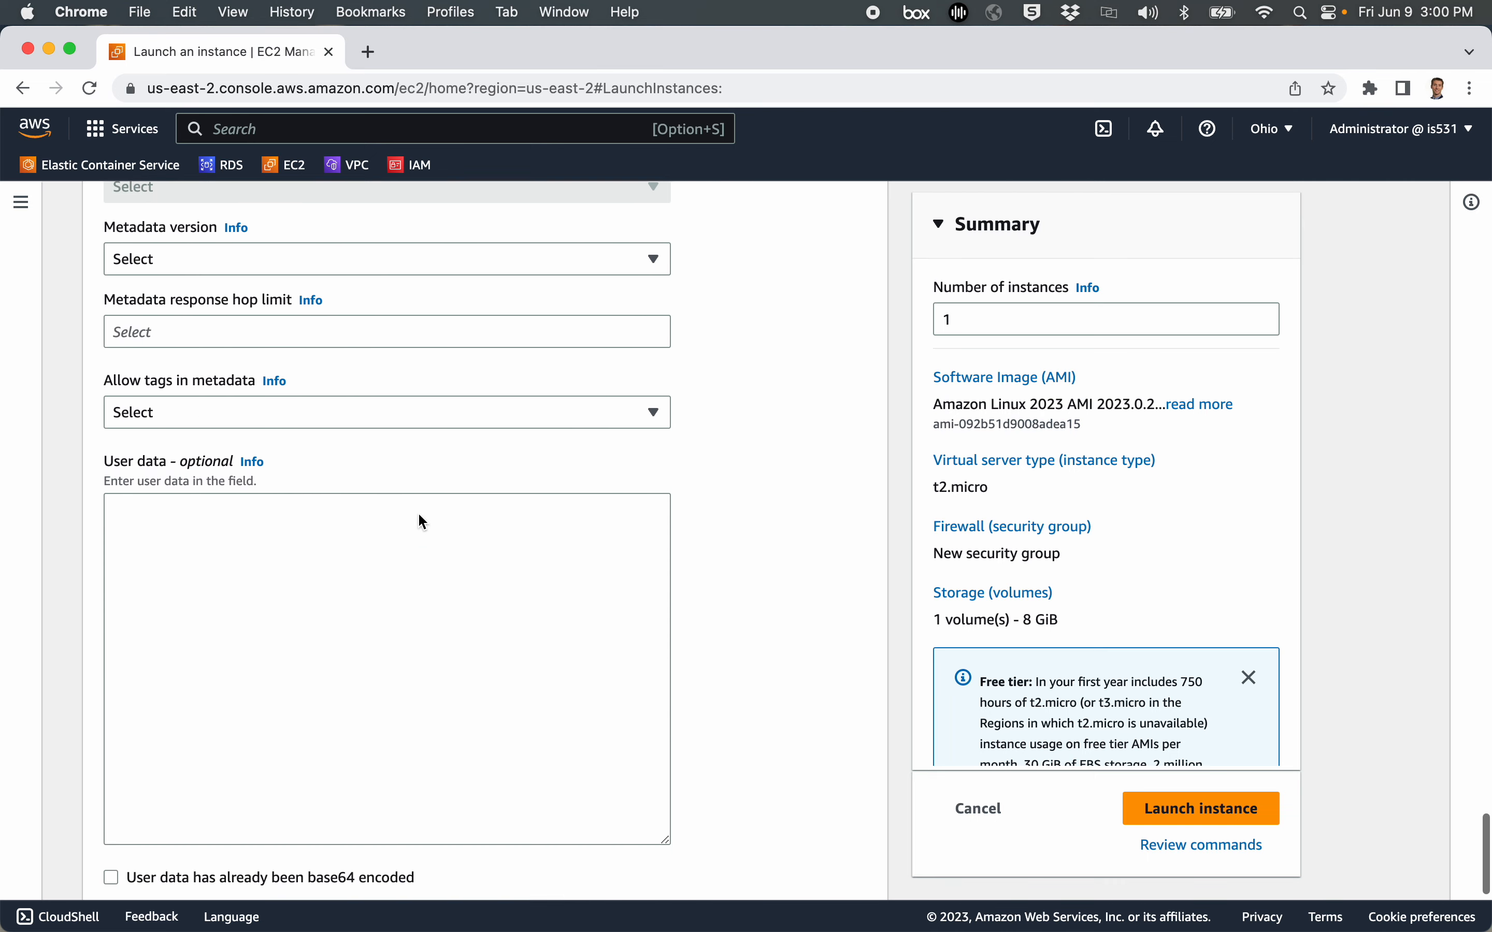
pyautogui.scroll(-1, 418, 515)
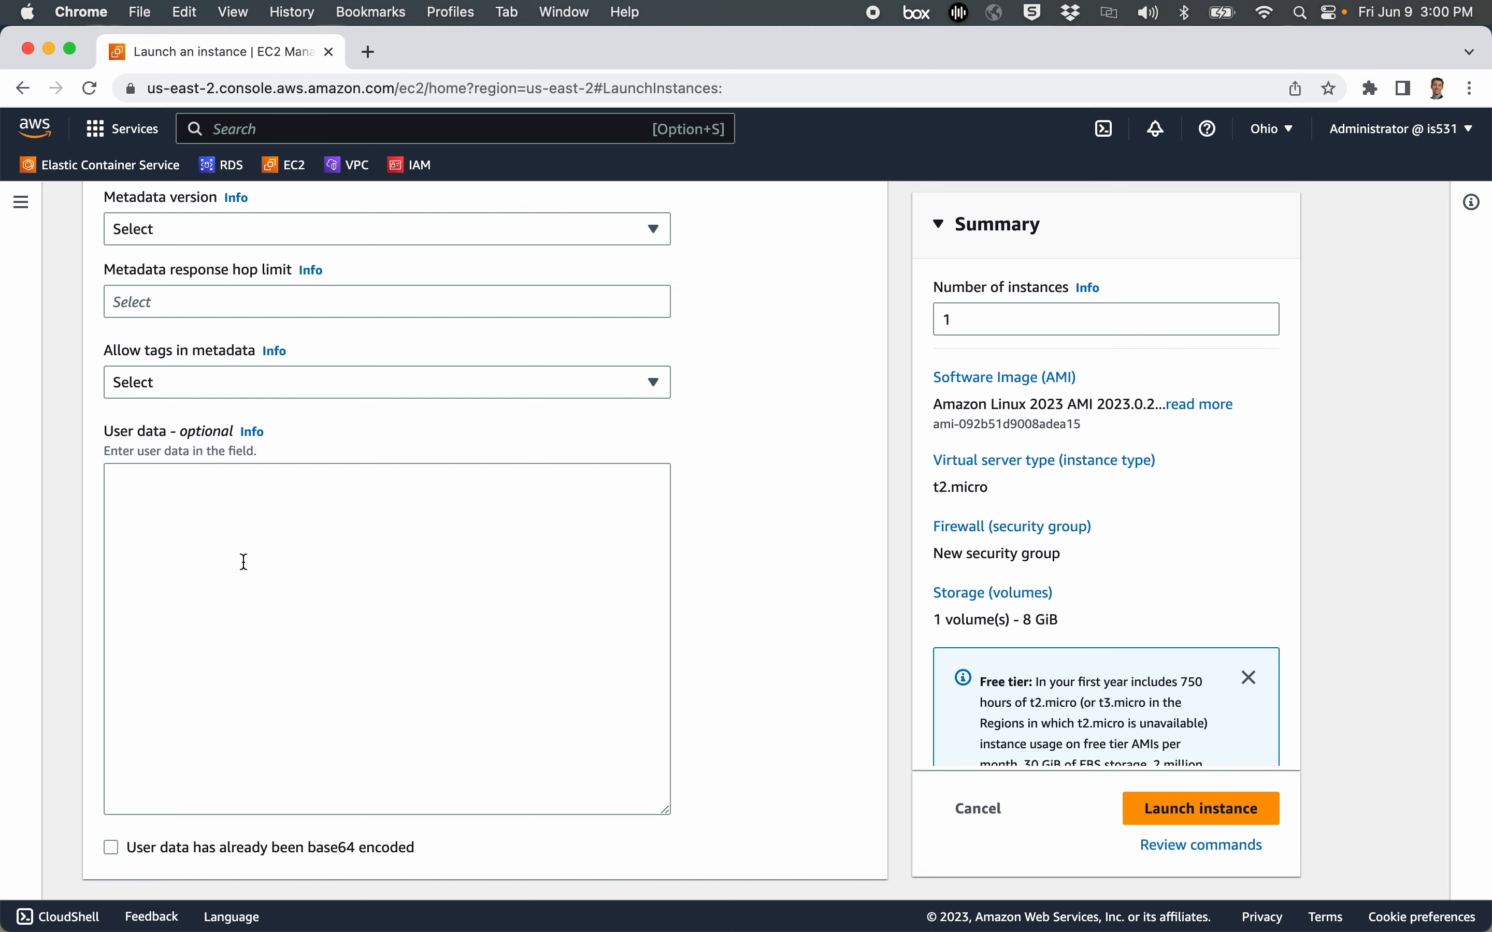
pyautogui.scroll(20, 243, 560)
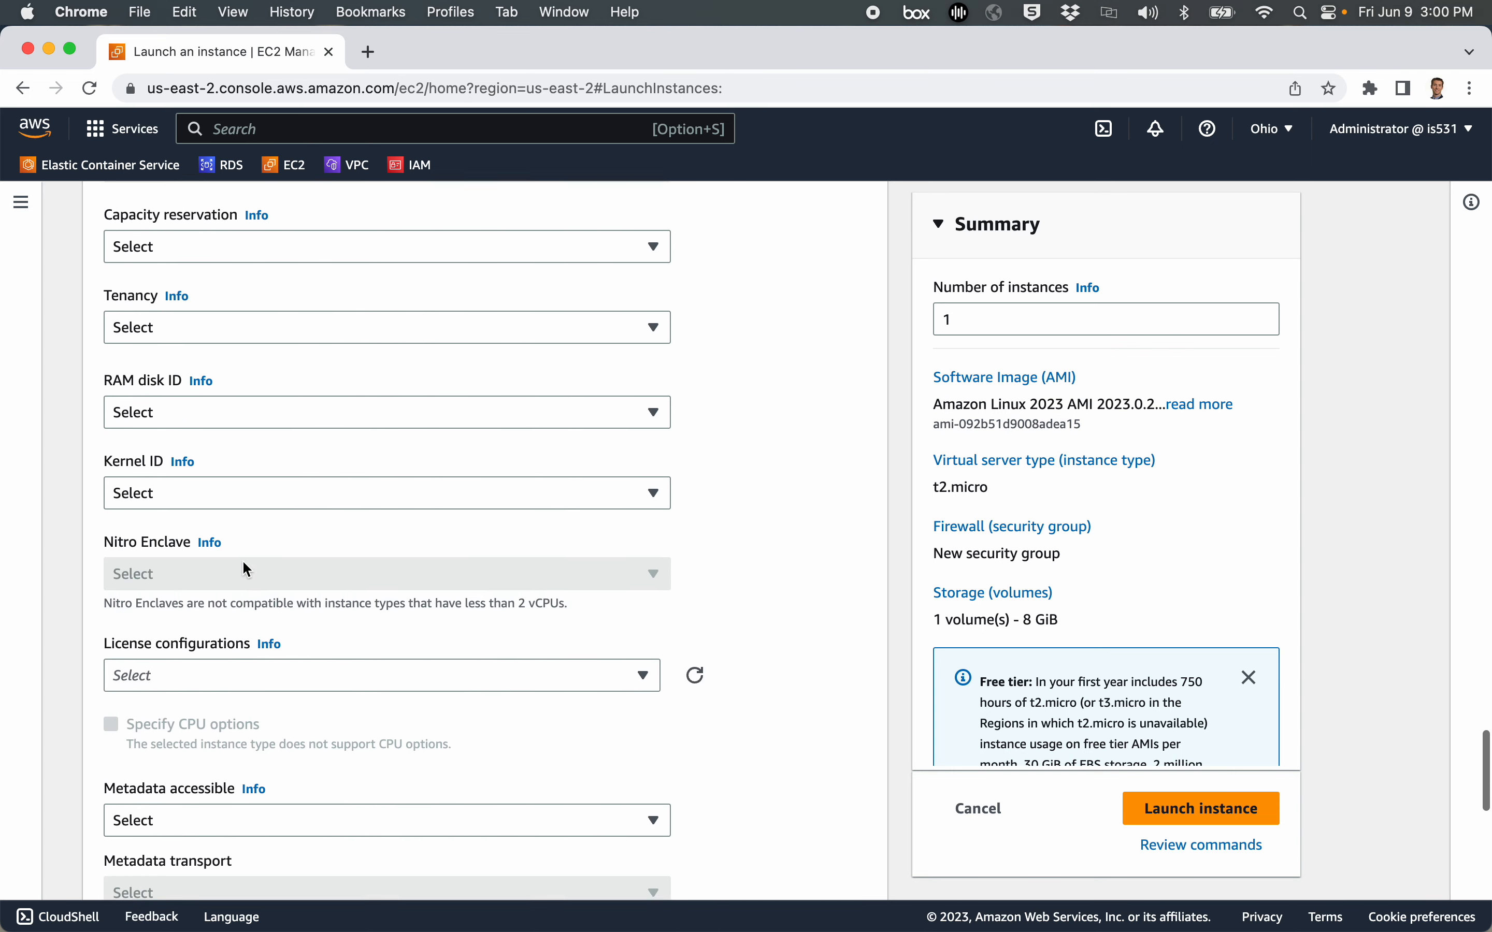
pyautogui.scroll(10, 245, 569)
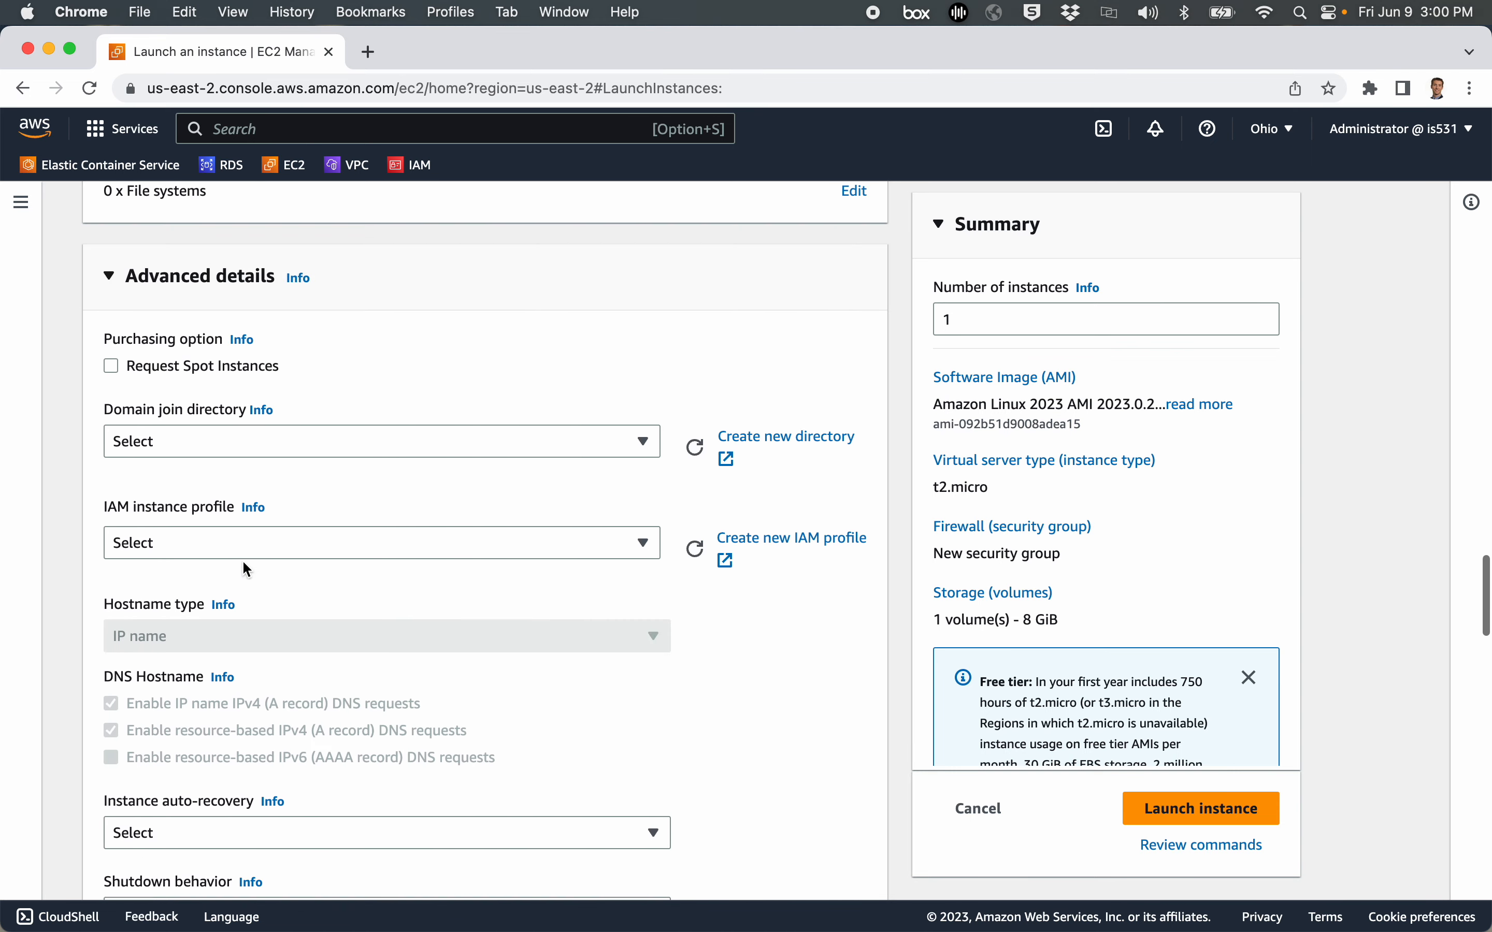
pyautogui.click(110, 573)
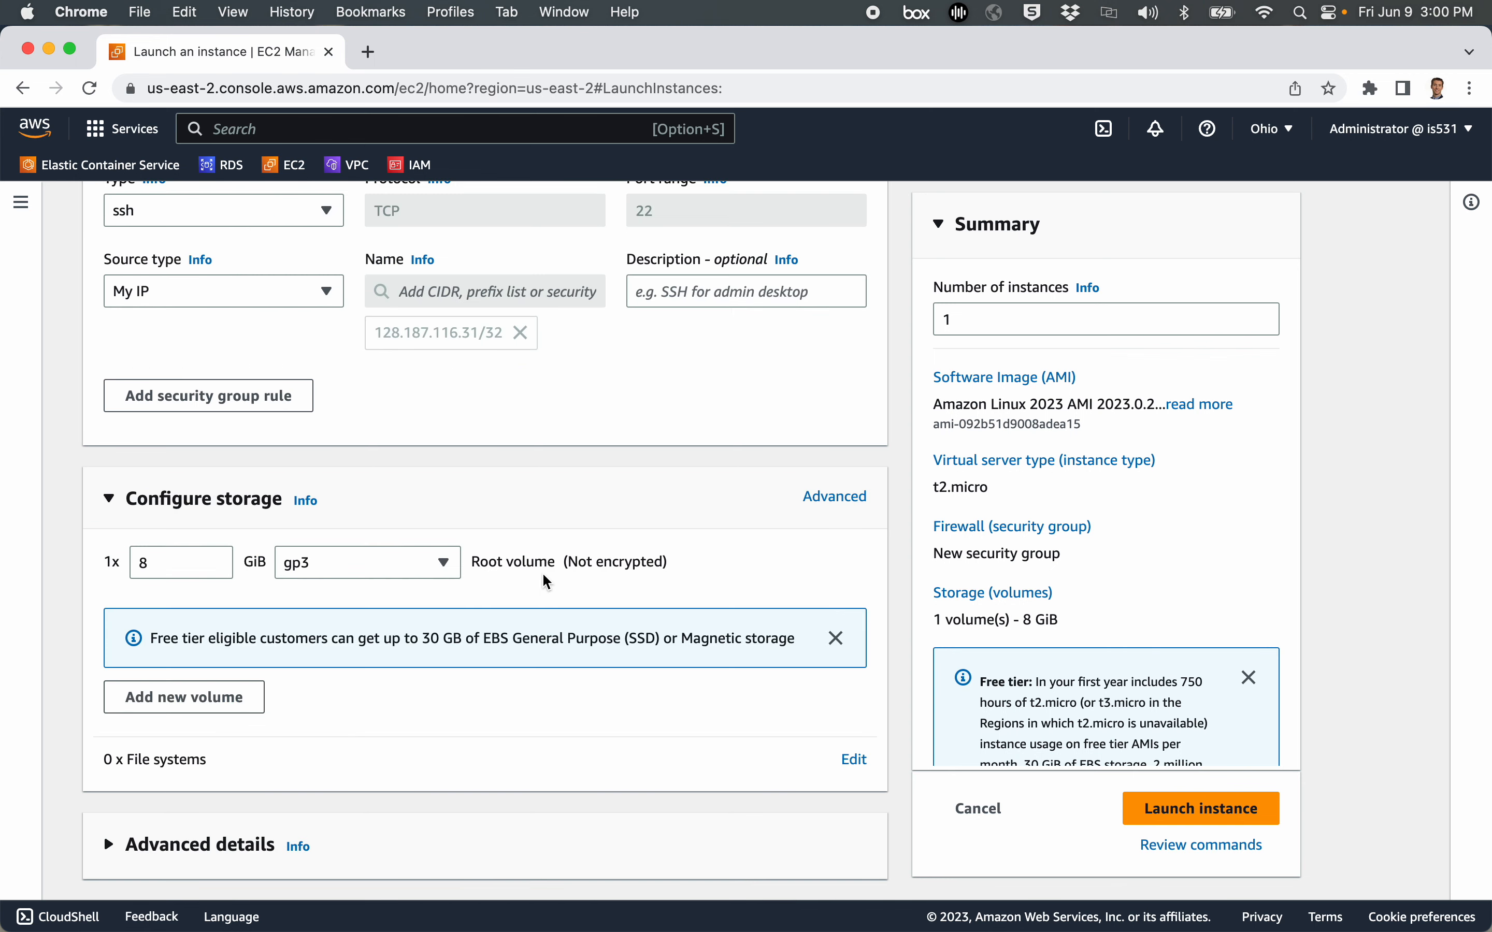
# Step: Check the launch summary, including instance type, firewall and storage, and launch the instance
pyautogui.scroll(-1, 1177, 569)
pyautogui.scroll(1, 1177, 571)
pyautogui.scroll(-2, 1158, 574)
pyautogui.scroll(-2, 1152, 564)
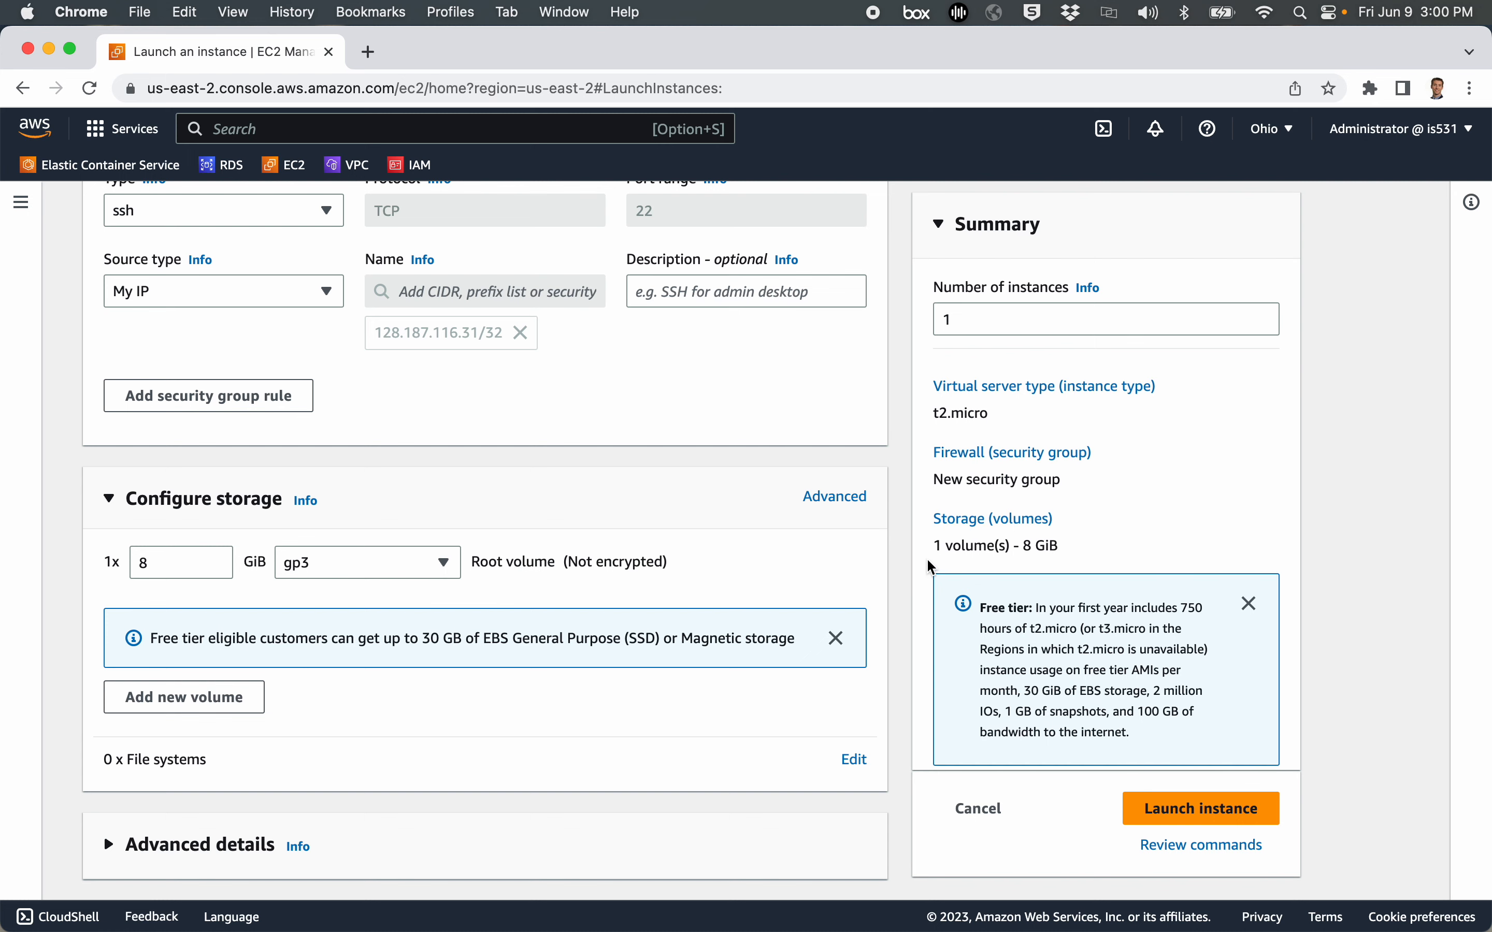
pyautogui.click(1193, 805)
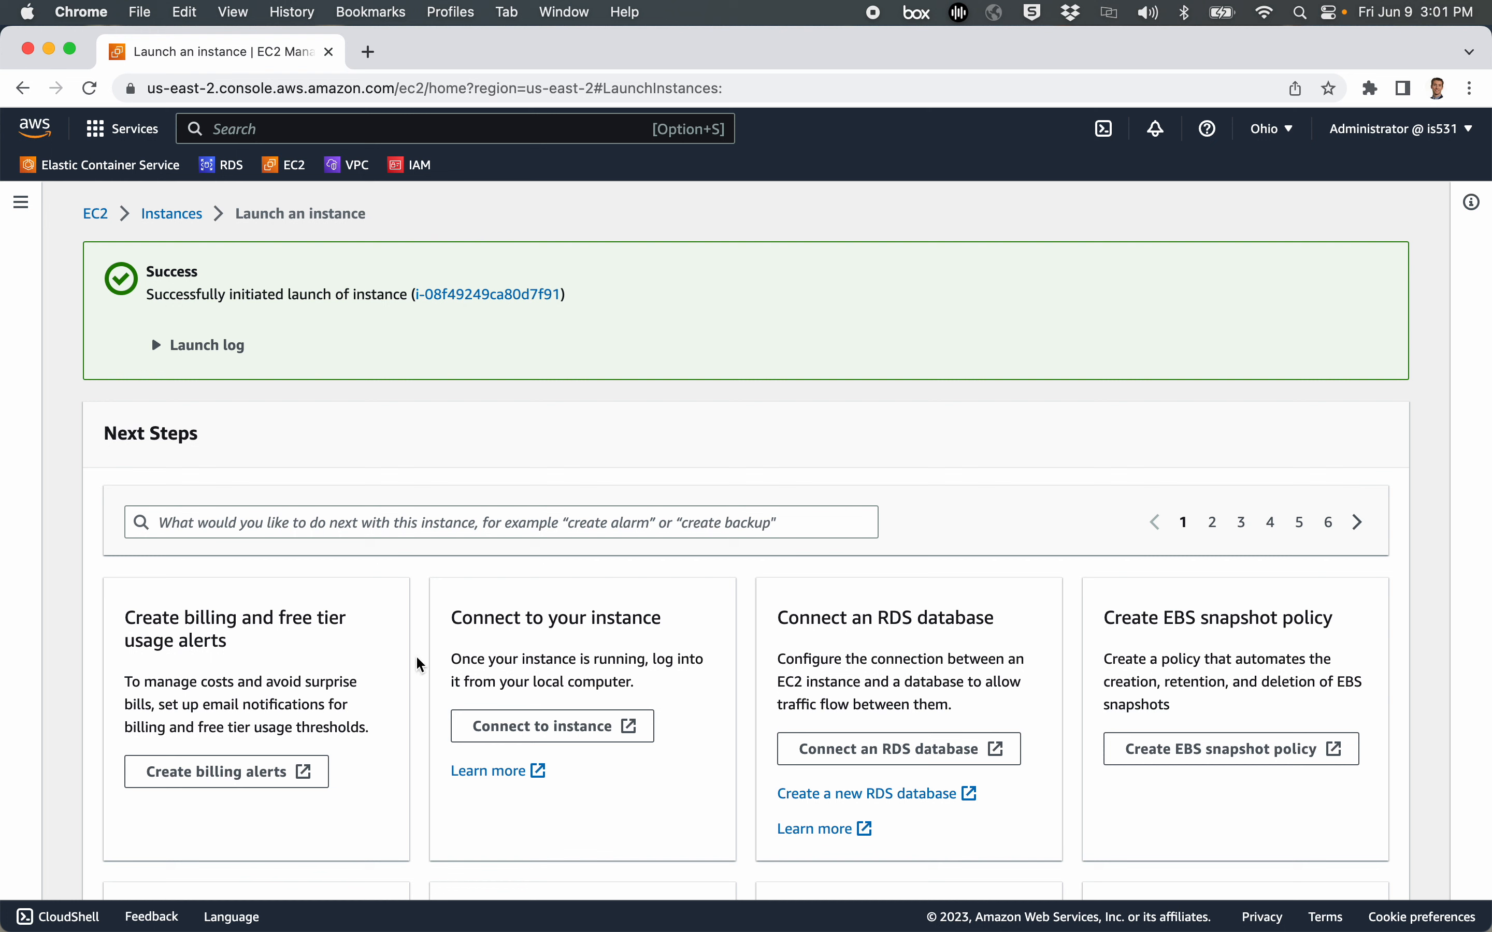
# Step: Open the newly launched instance in the instances list, select homebuilder and examine its details, including the private IPv4 address
pyautogui.click(472, 302)
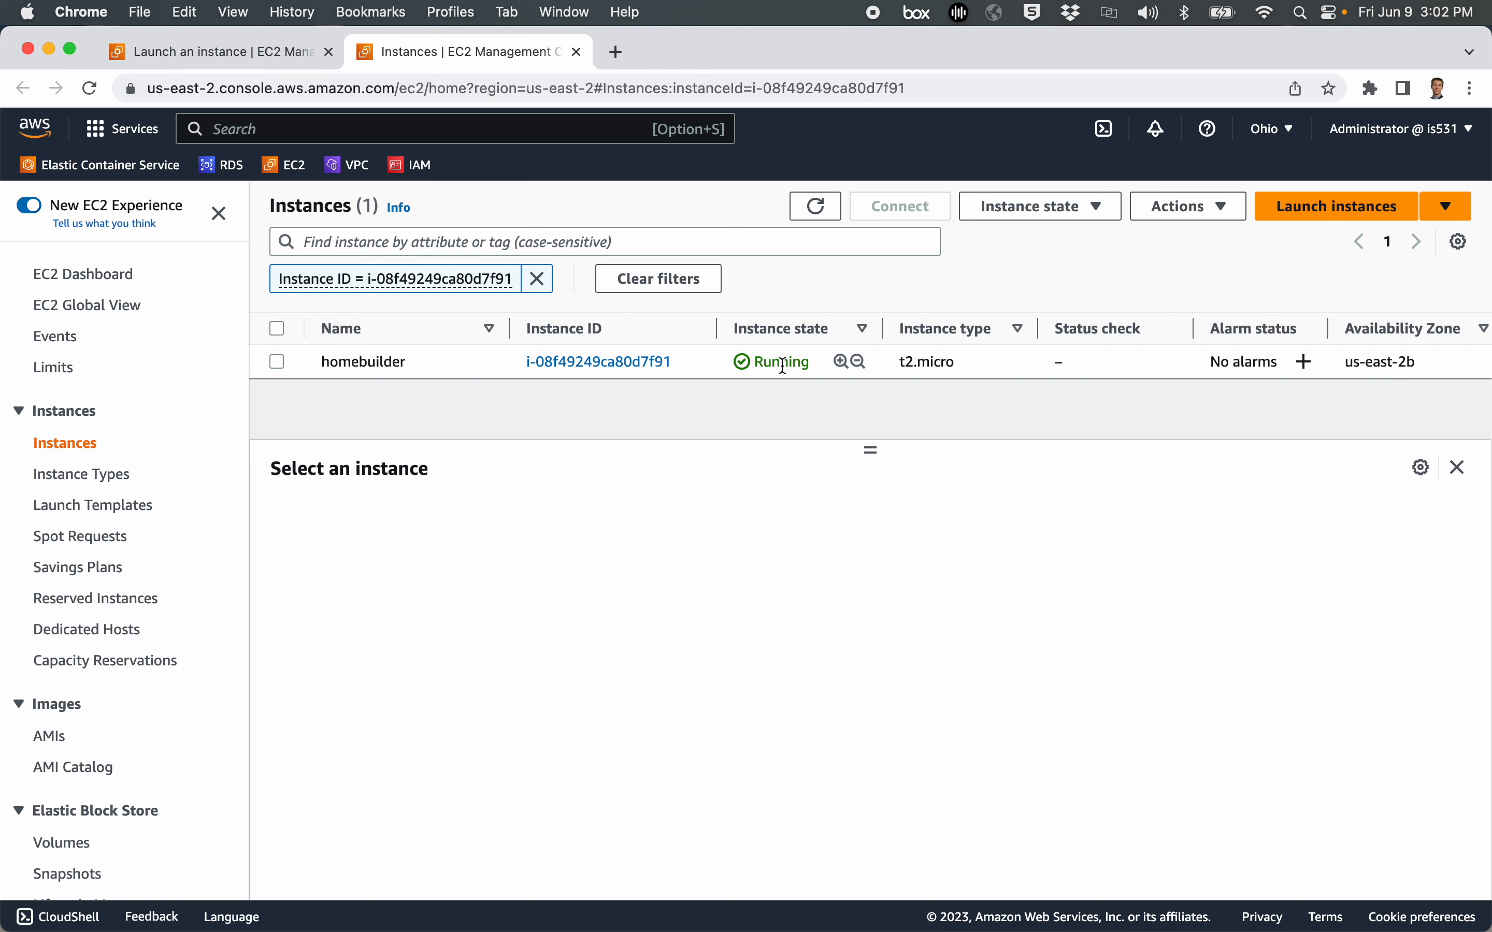
pyautogui.click(278, 363)
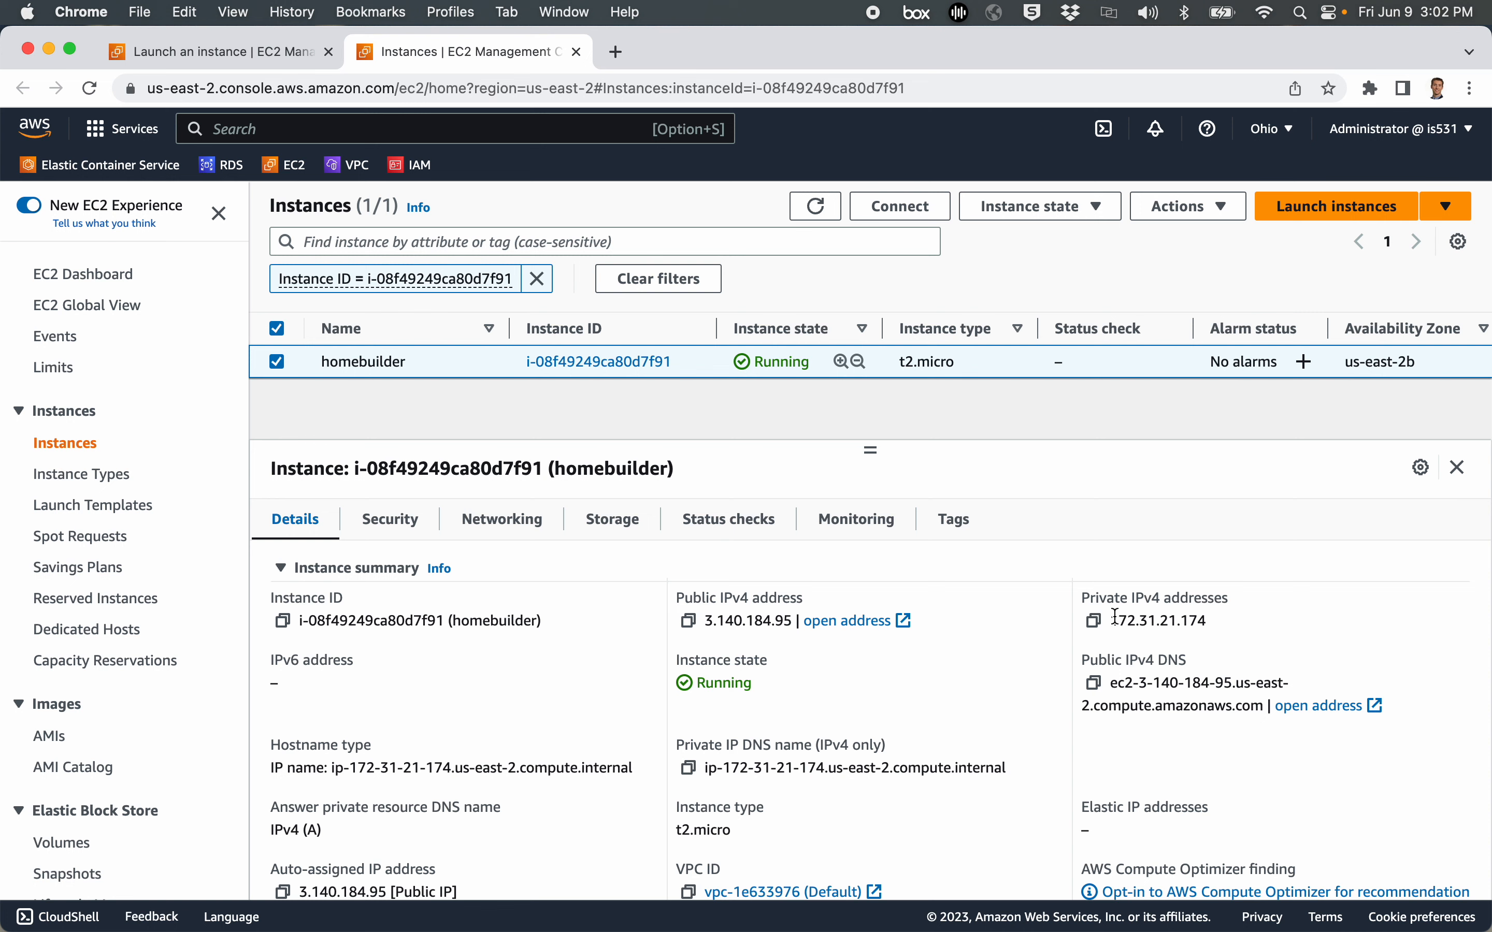
pyautogui.moveTo(1112, 621); pyautogui.dragTo(1207, 624)
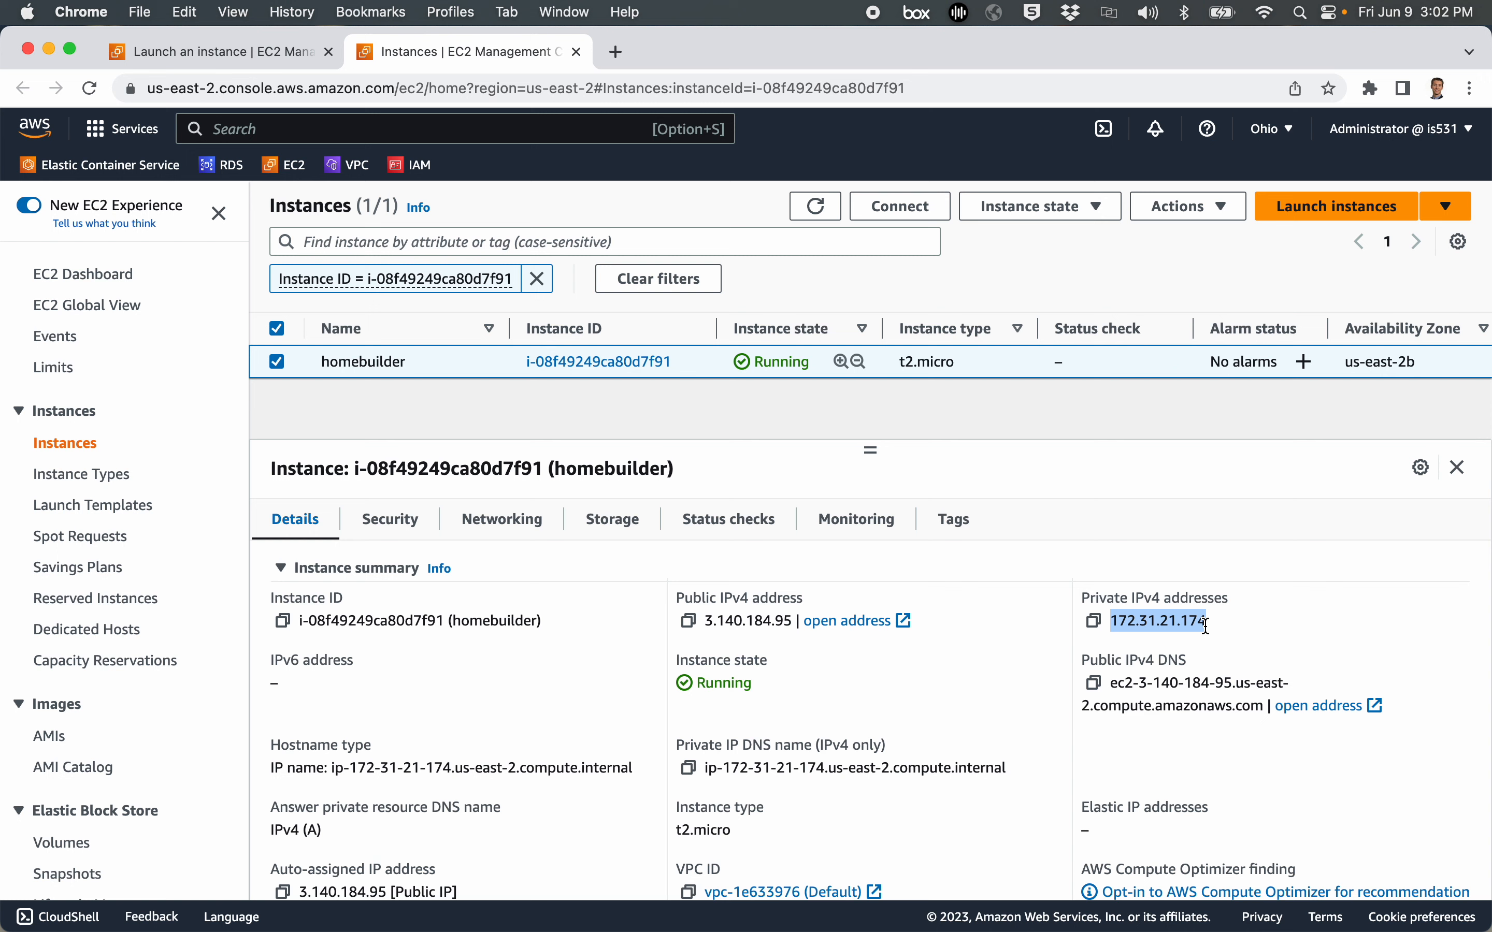
# Step: View the homebuilder instance's security details and open its launch-wizard-4 security group in a new browser tab
pyautogui.click(388, 520)
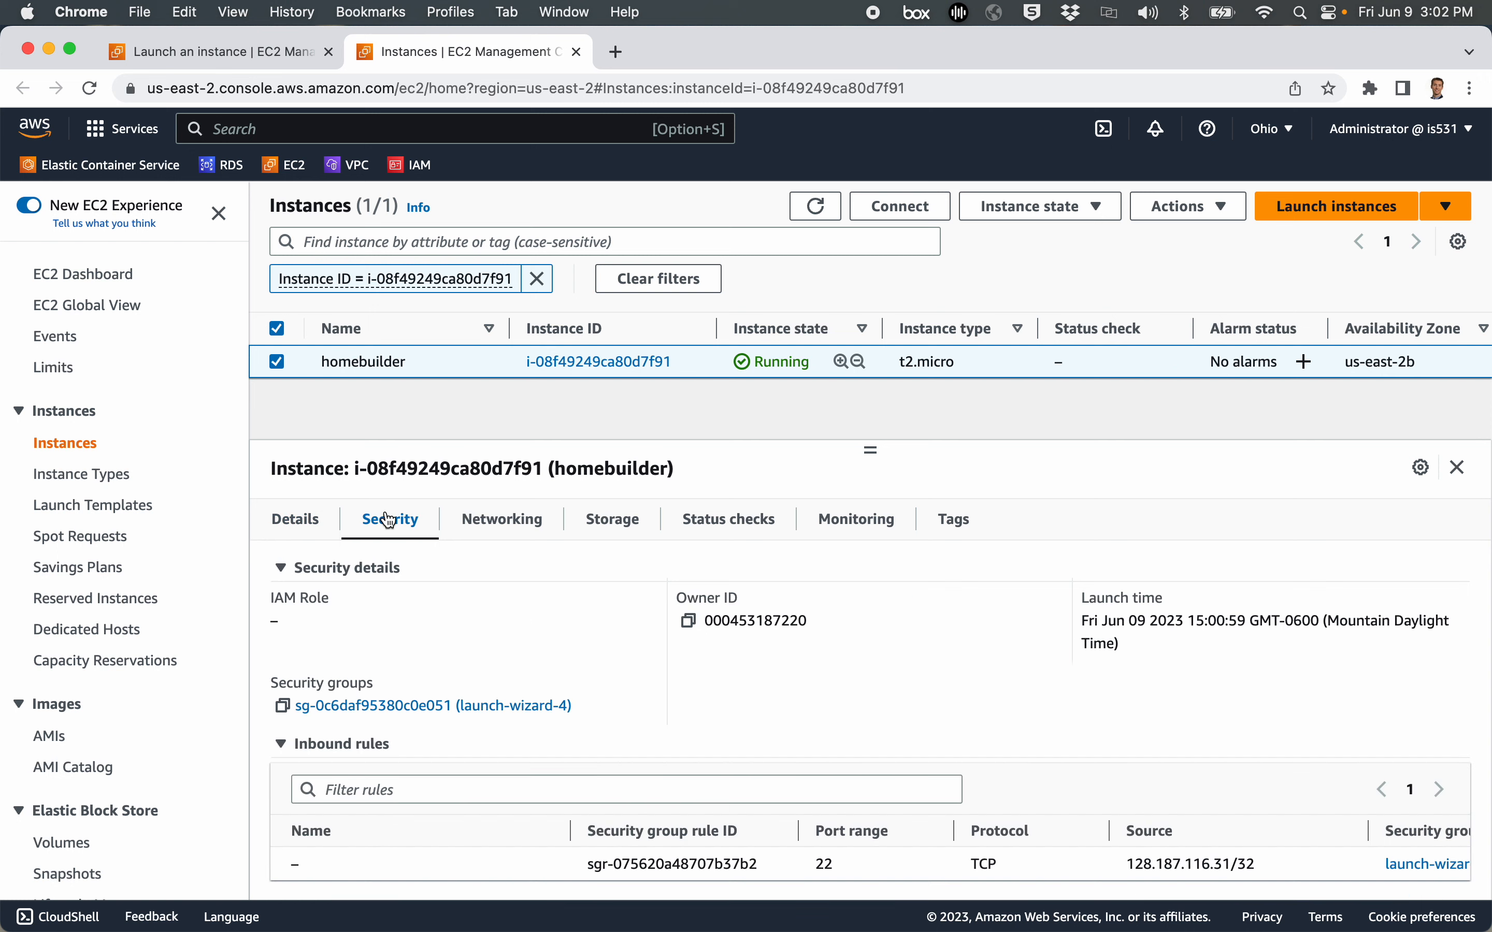
pyautogui.rightClick(401, 708)
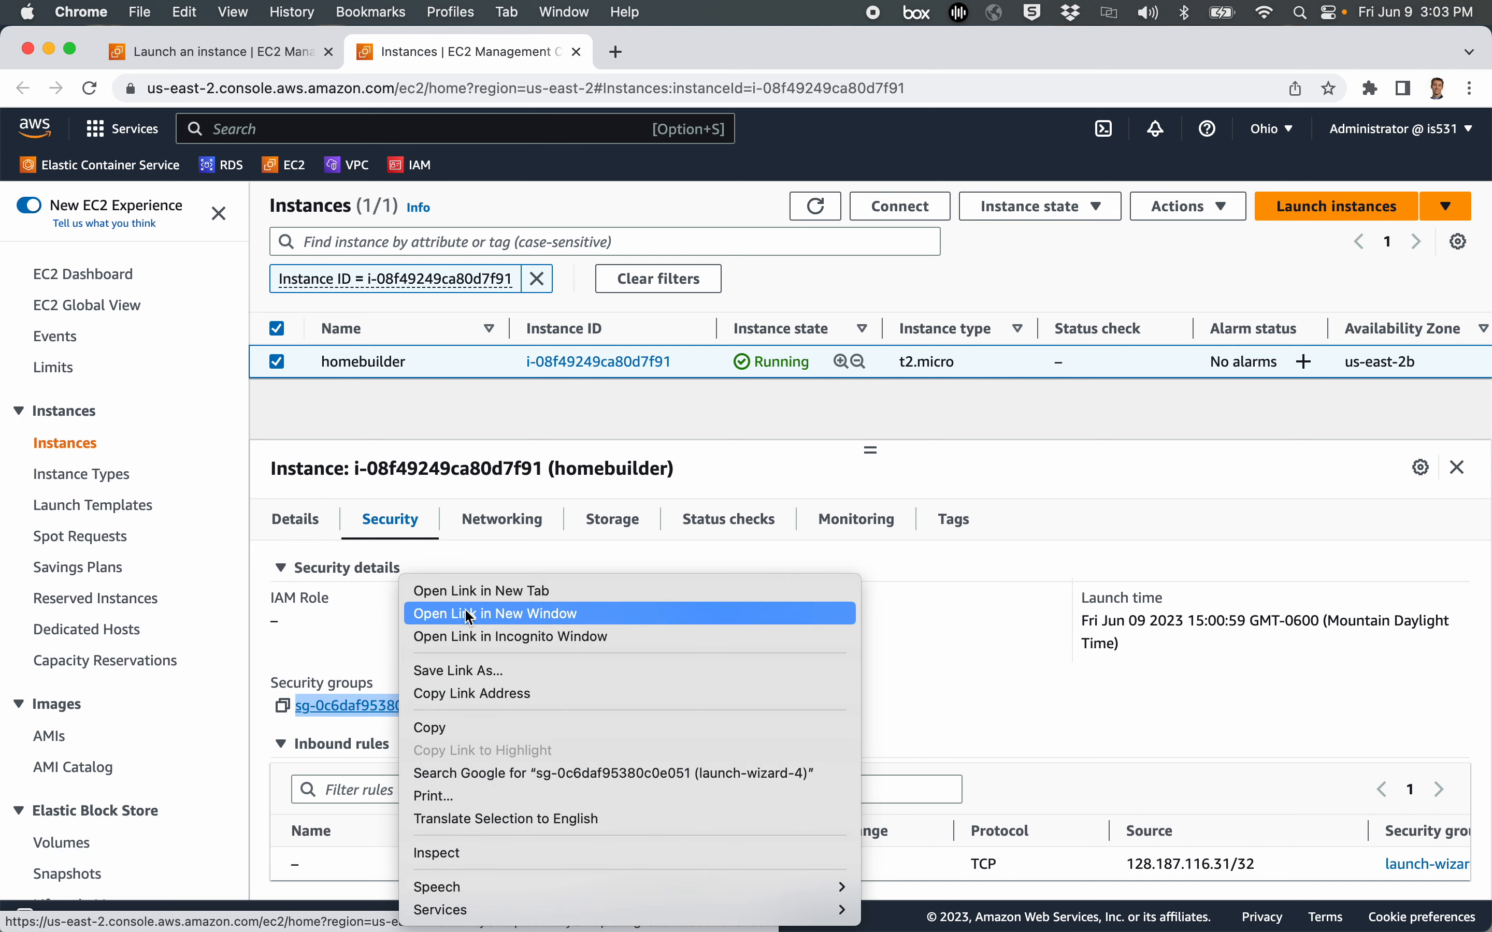
pyautogui.click(471, 592)
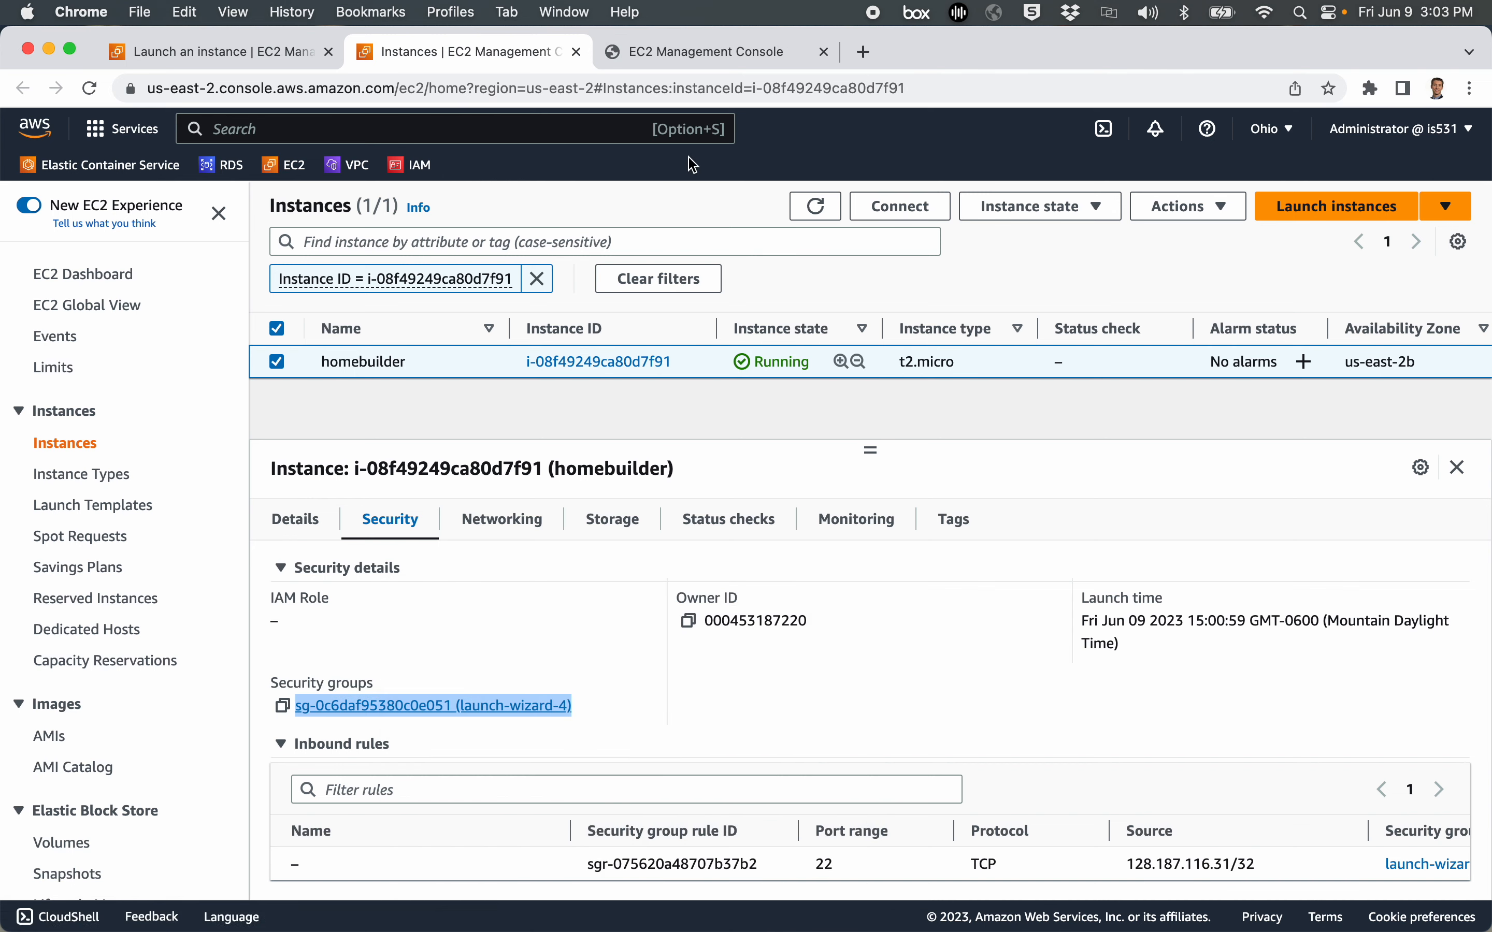
pyautogui.click(699, 52)
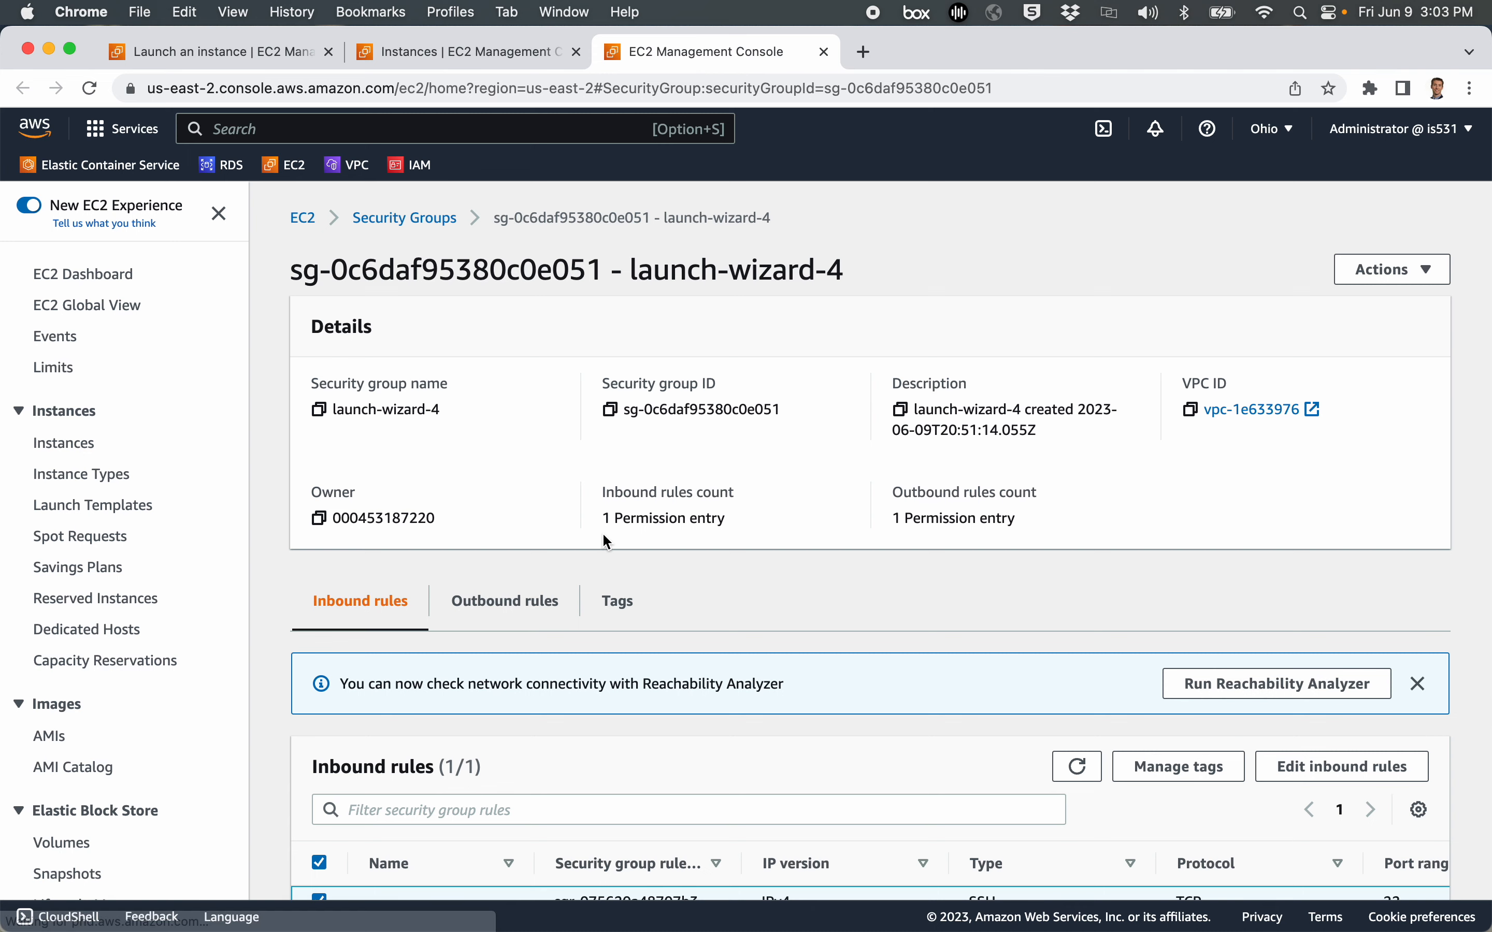
# Step: Review the inbound rules of the launch-wizard-4 security group and open them for editing
pyautogui.scroll(-2, 648, 595)
pyautogui.scroll(-1, 645, 591)
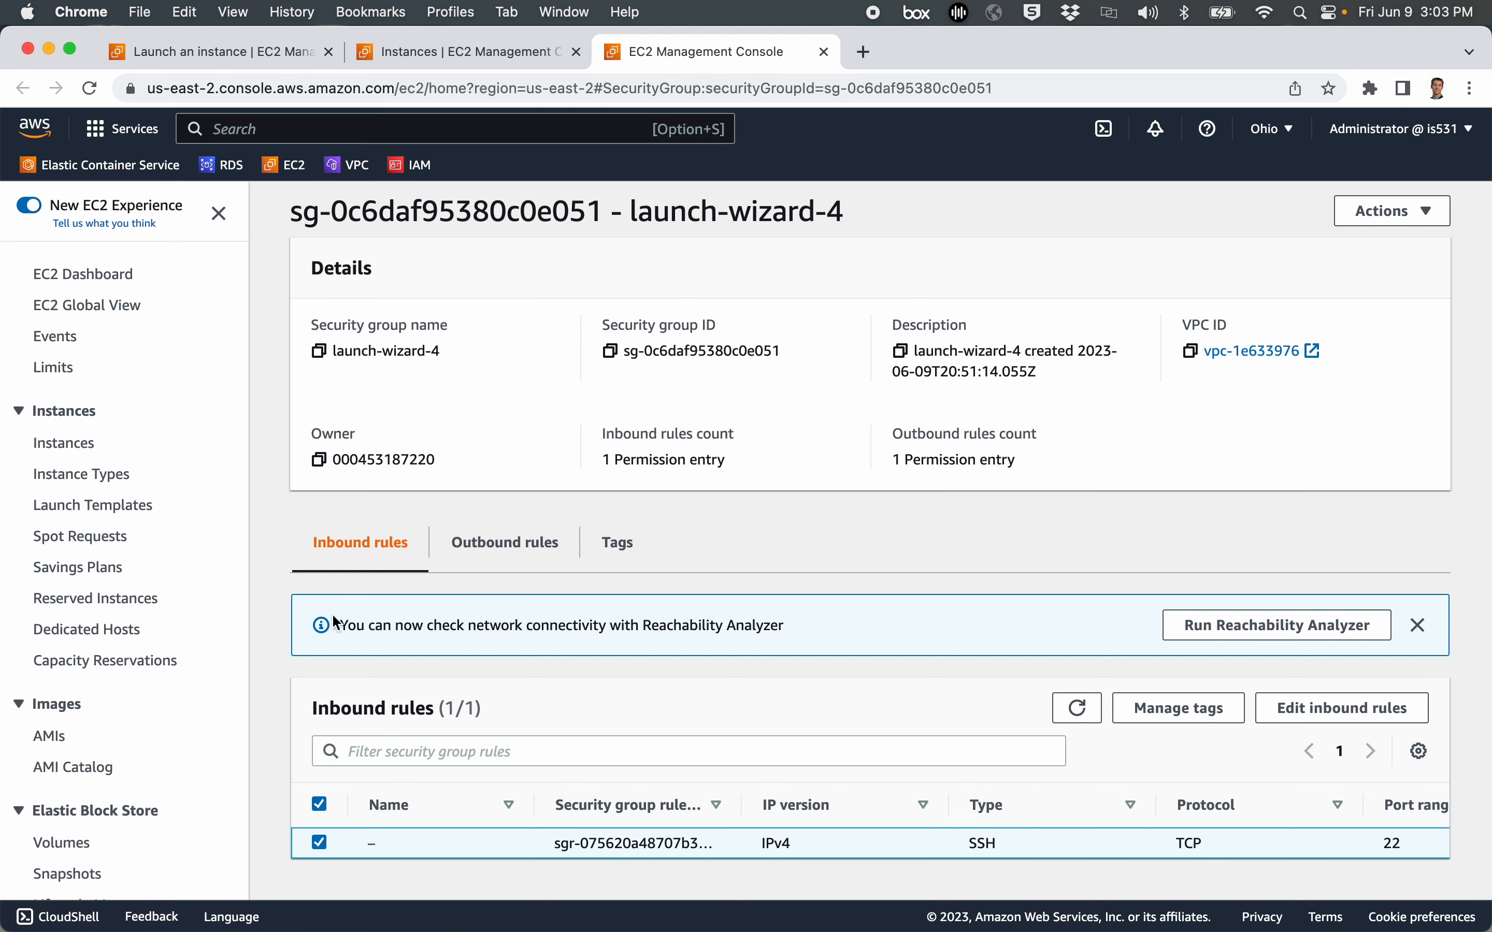
pyautogui.click(1332, 708)
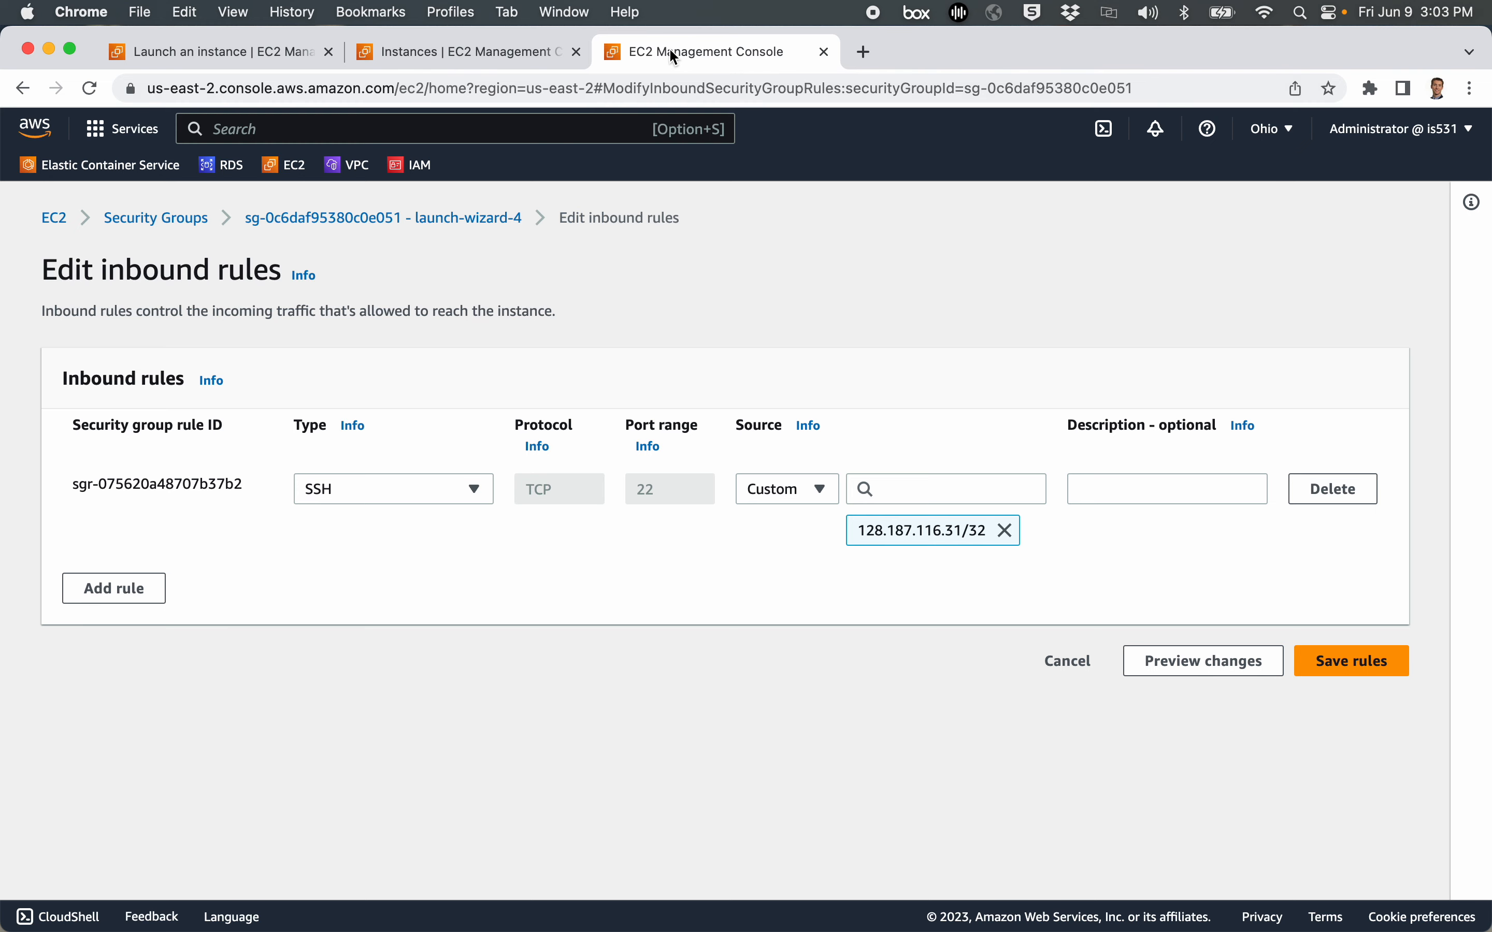
# Step: Return to the homebuilder instance and examine its networking details, including IP addresses, VPC, subnet and availability zone
pyautogui.click(468, 54)
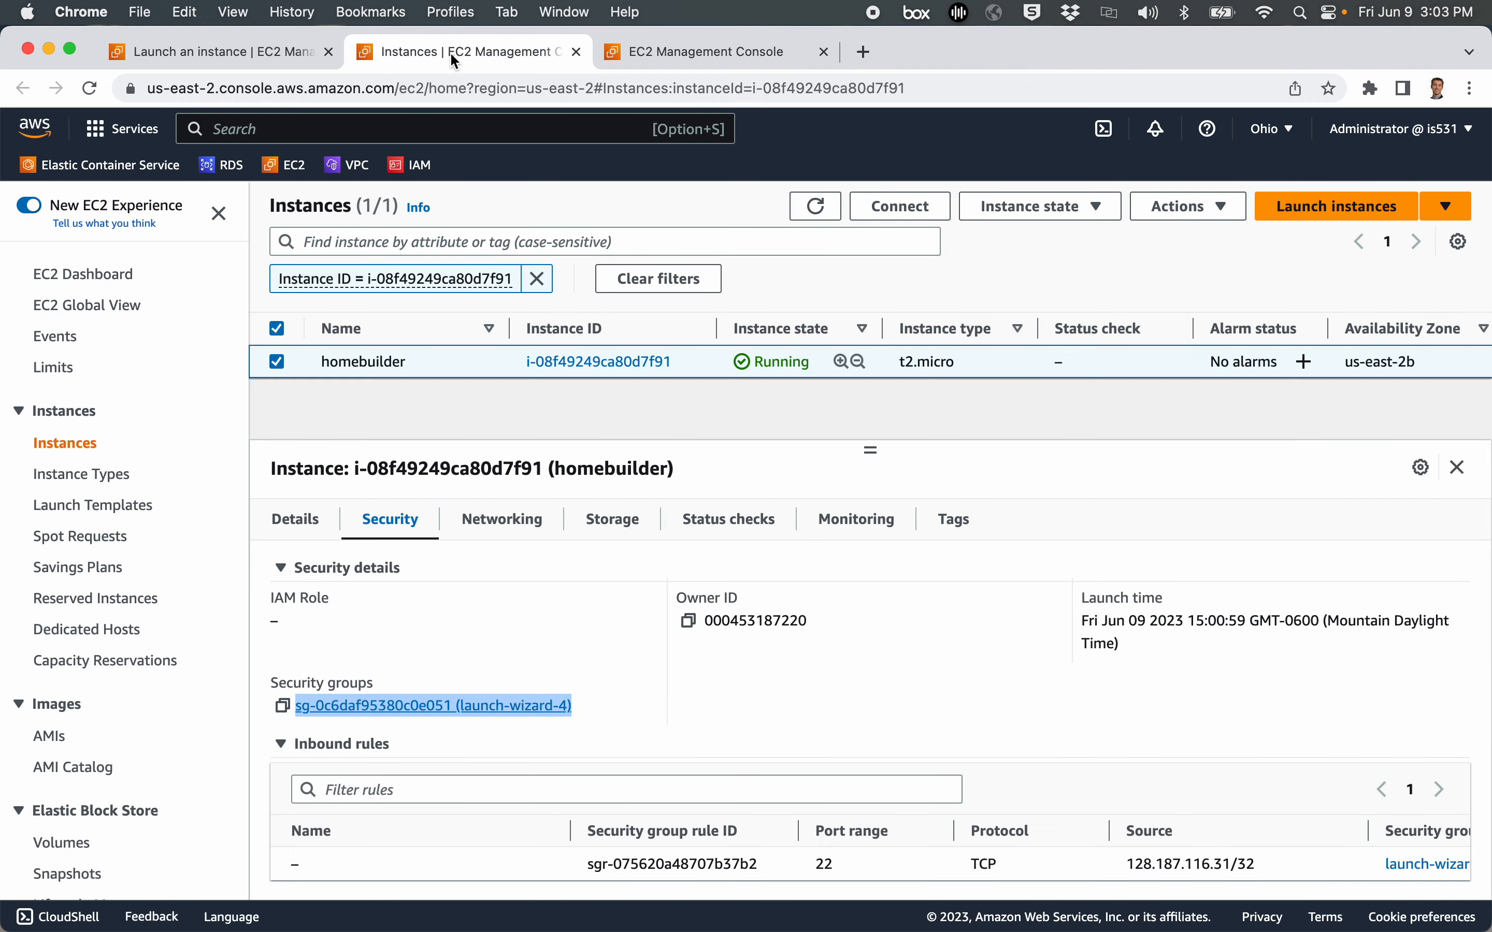
pyautogui.click(502, 522)
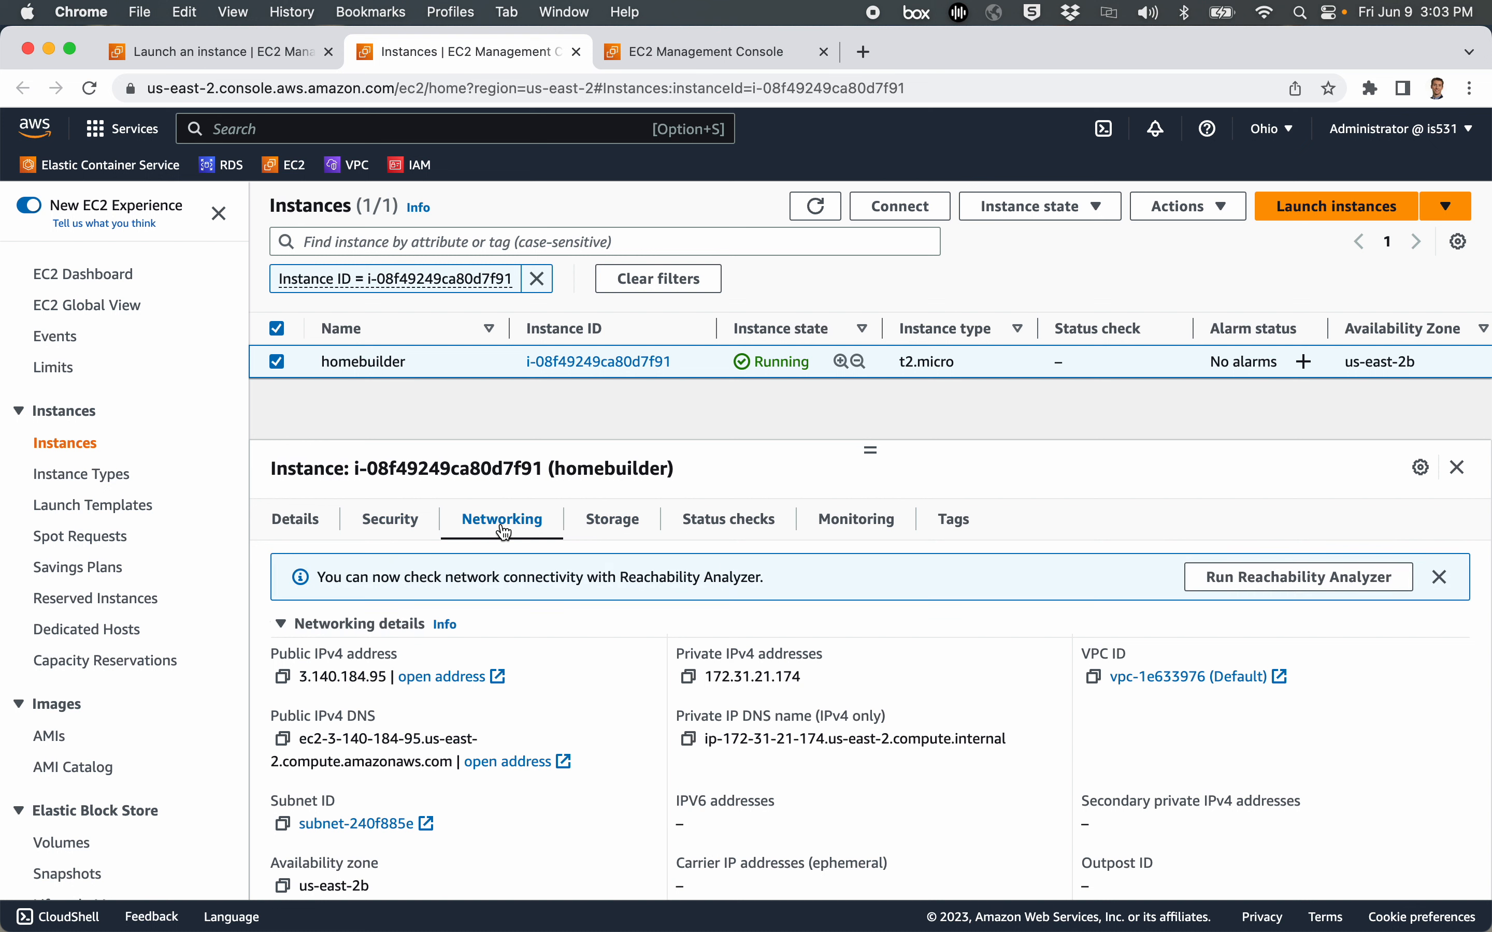
pyautogui.scroll(-2, 580, 644)
pyautogui.scroll(-2, 577, 638)
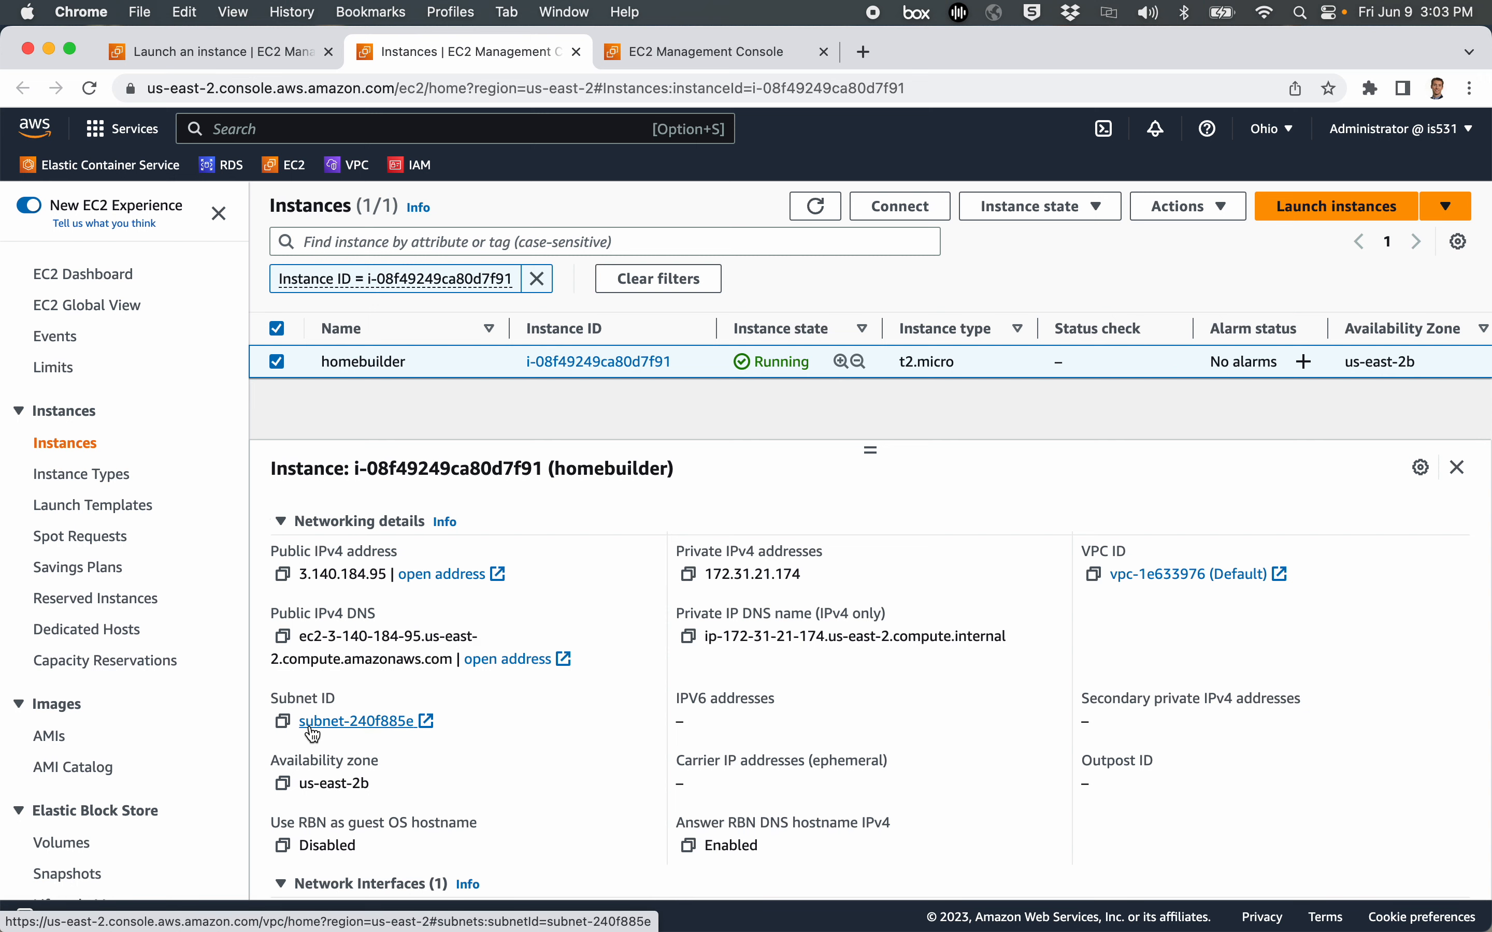
pyautogui.scroll(2, 581, 588)
# Step: Check the homebuilder instance's attached block devices and its system and instance status checks
pyautogui.click(619, 521)
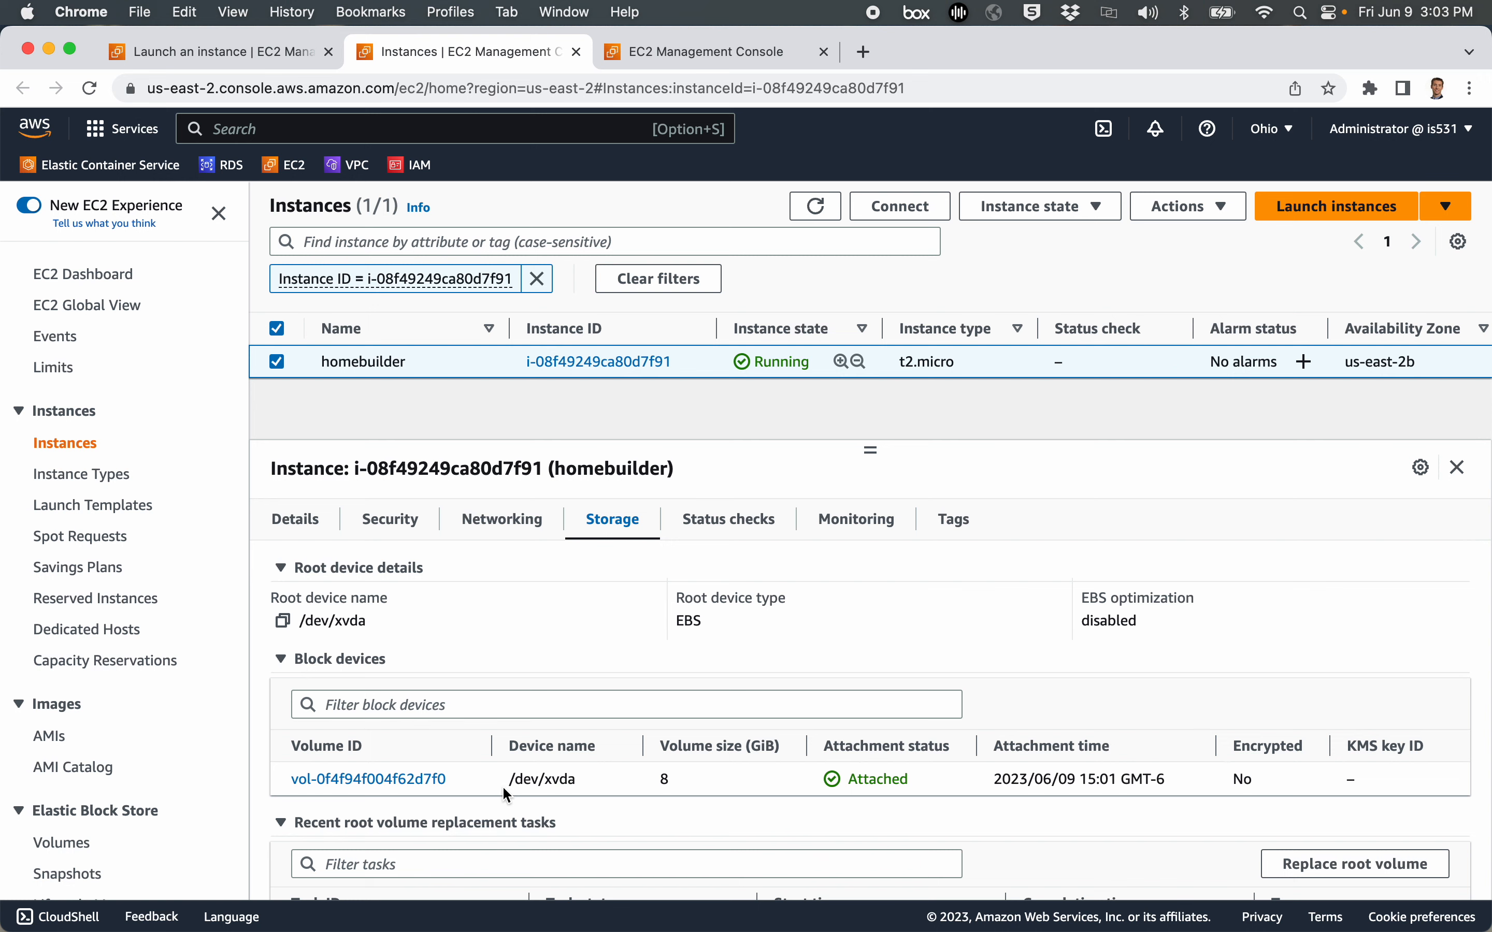
pyautogui.click(760, 521)
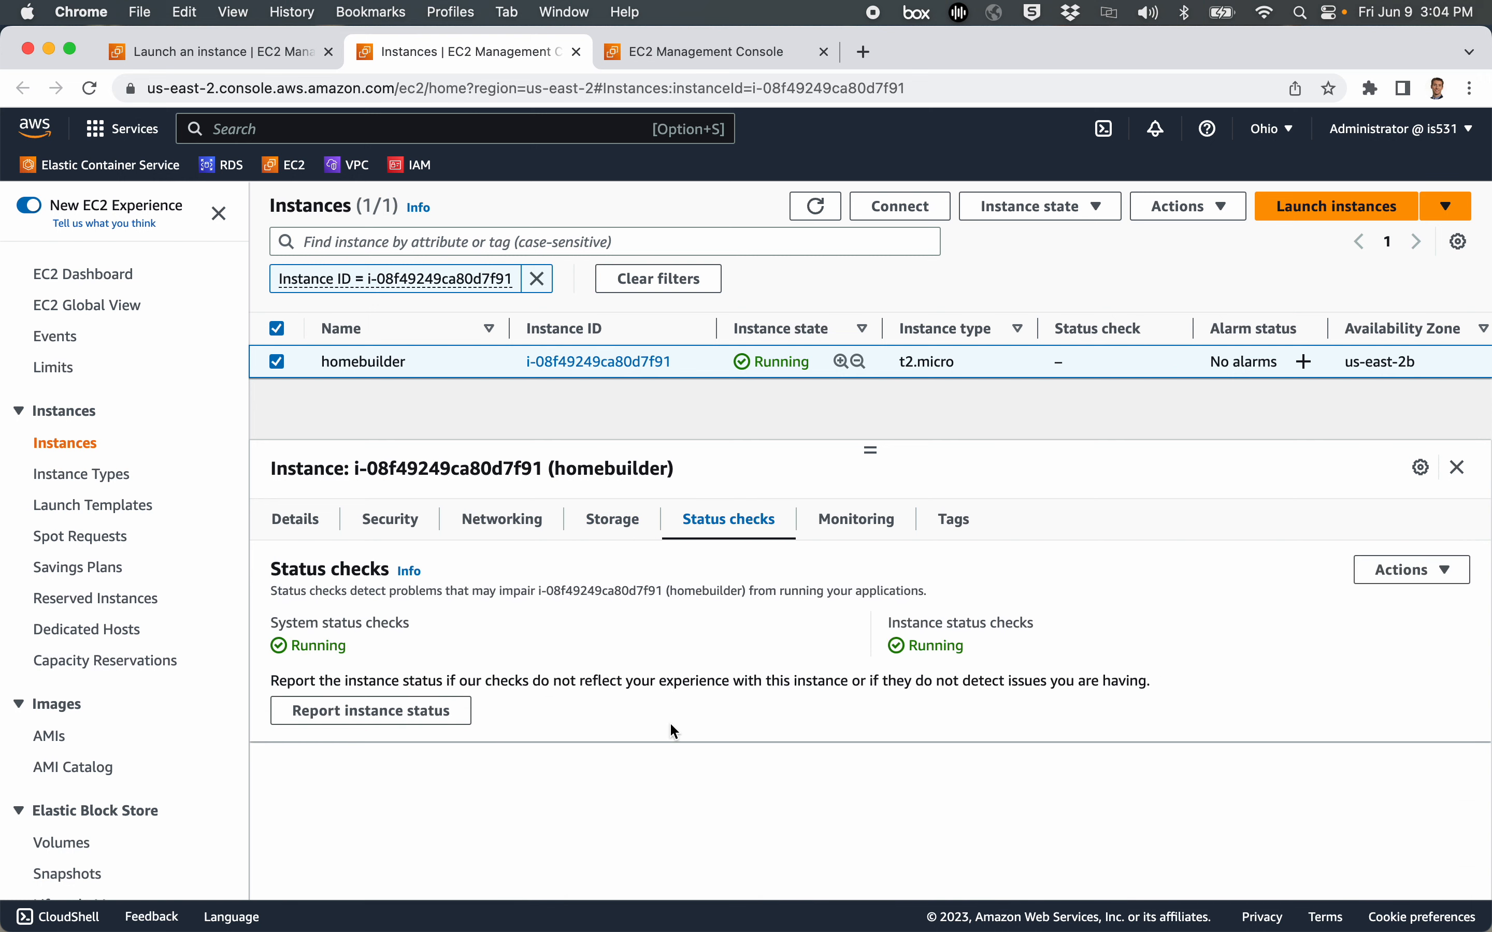
# Step: Examine the homebuilder instance's monitoring graphs for CPU utilization, status checks and network traffic
pyautogui.click(859, 518)
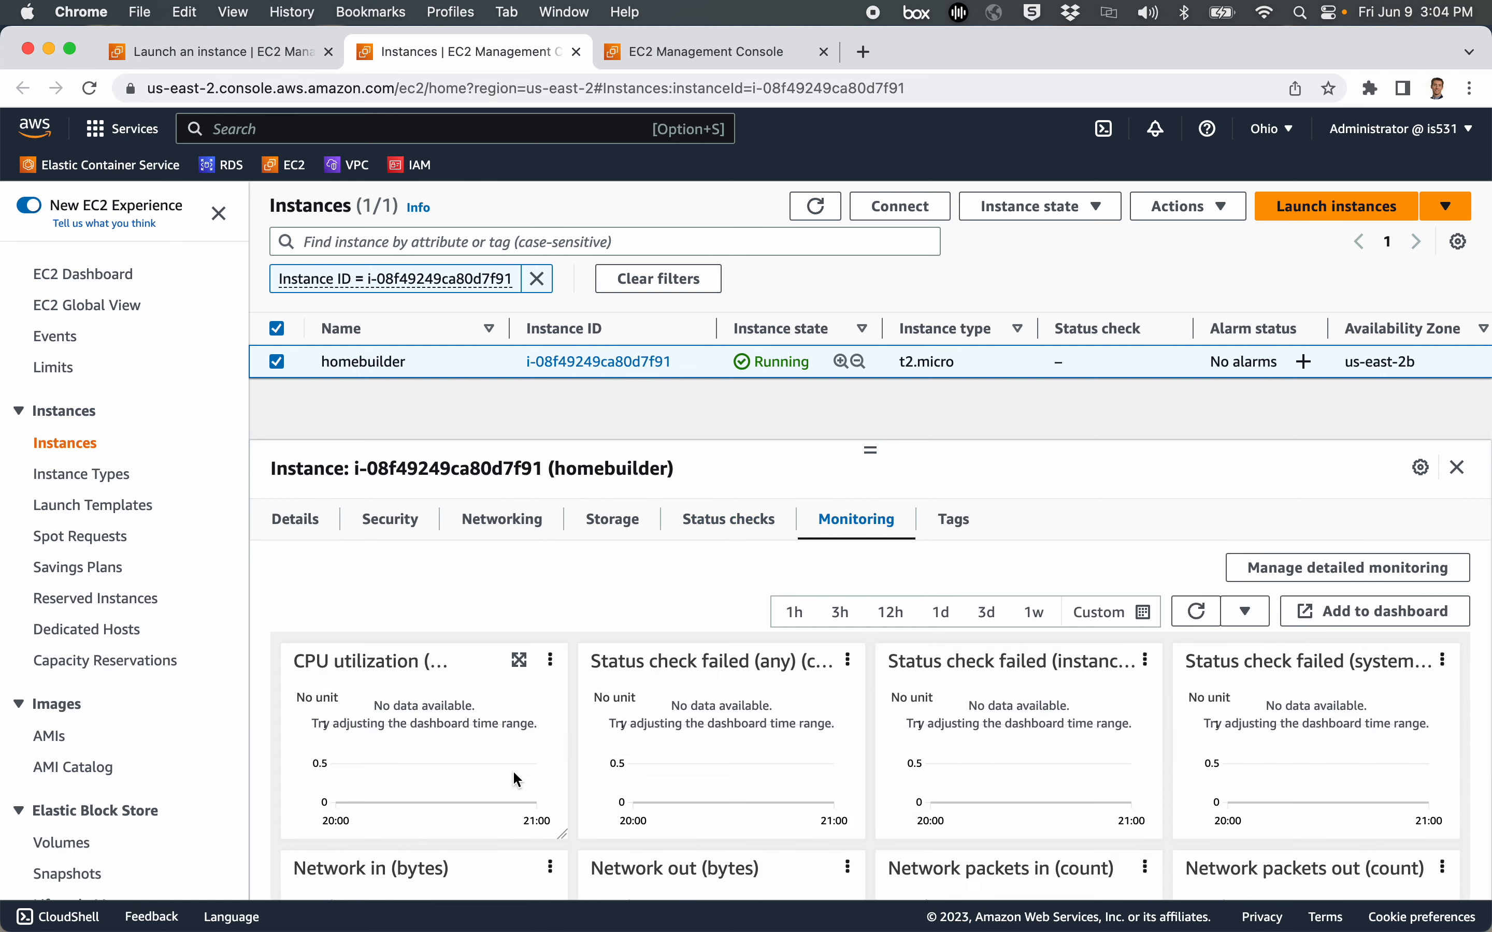
pyautogui.scroll(-2, 515, 773)
pyautogui.scroll(-3, 517, 778)
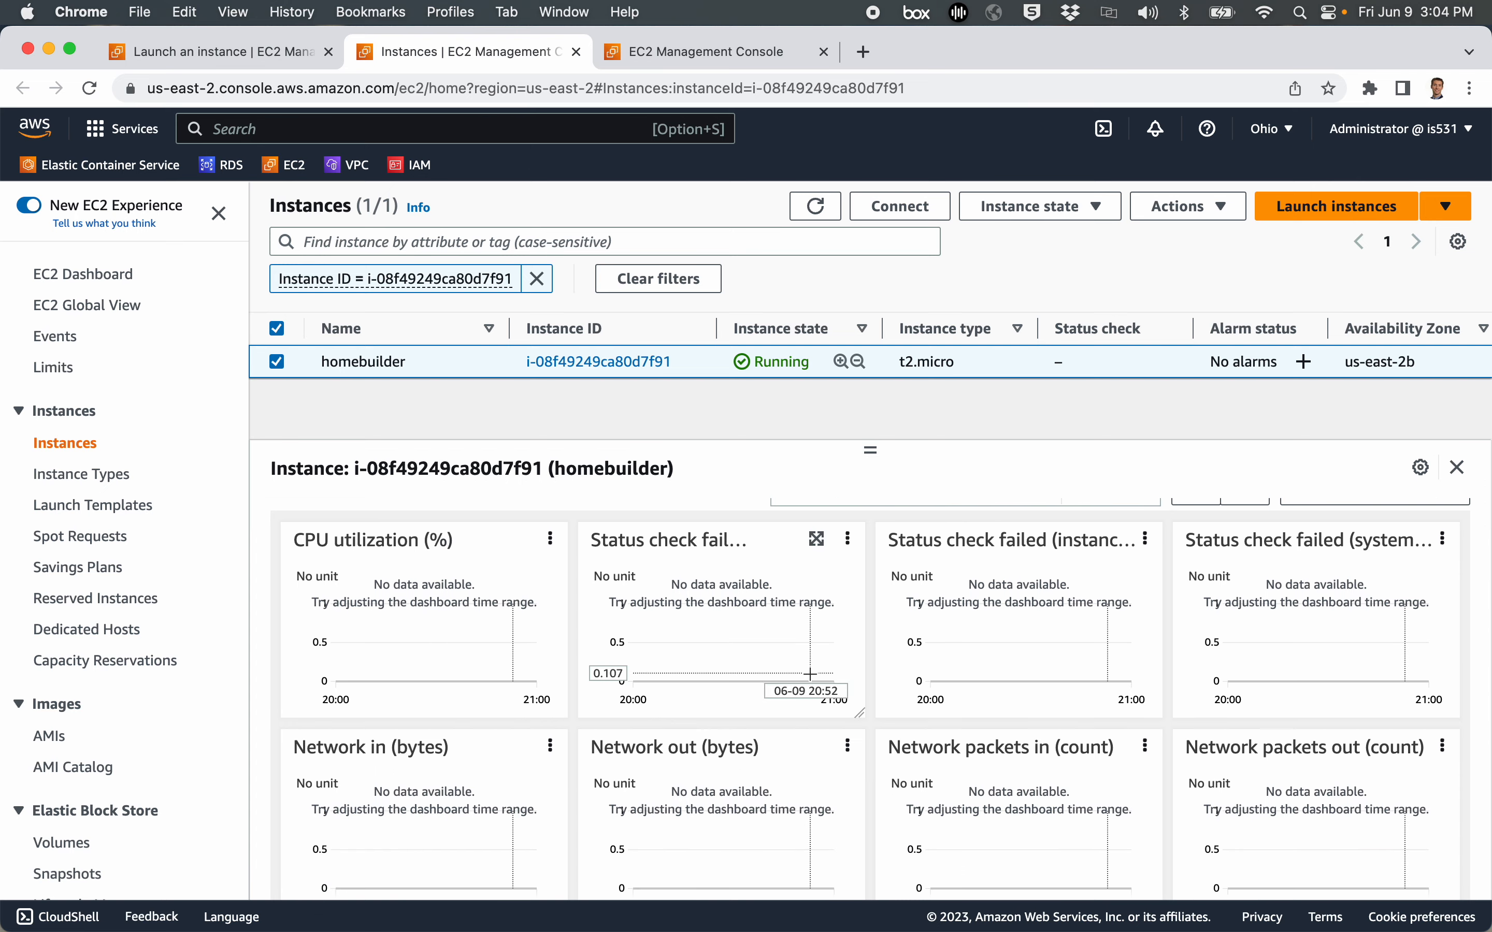
pyautogui.scroll(5, 884, 670)
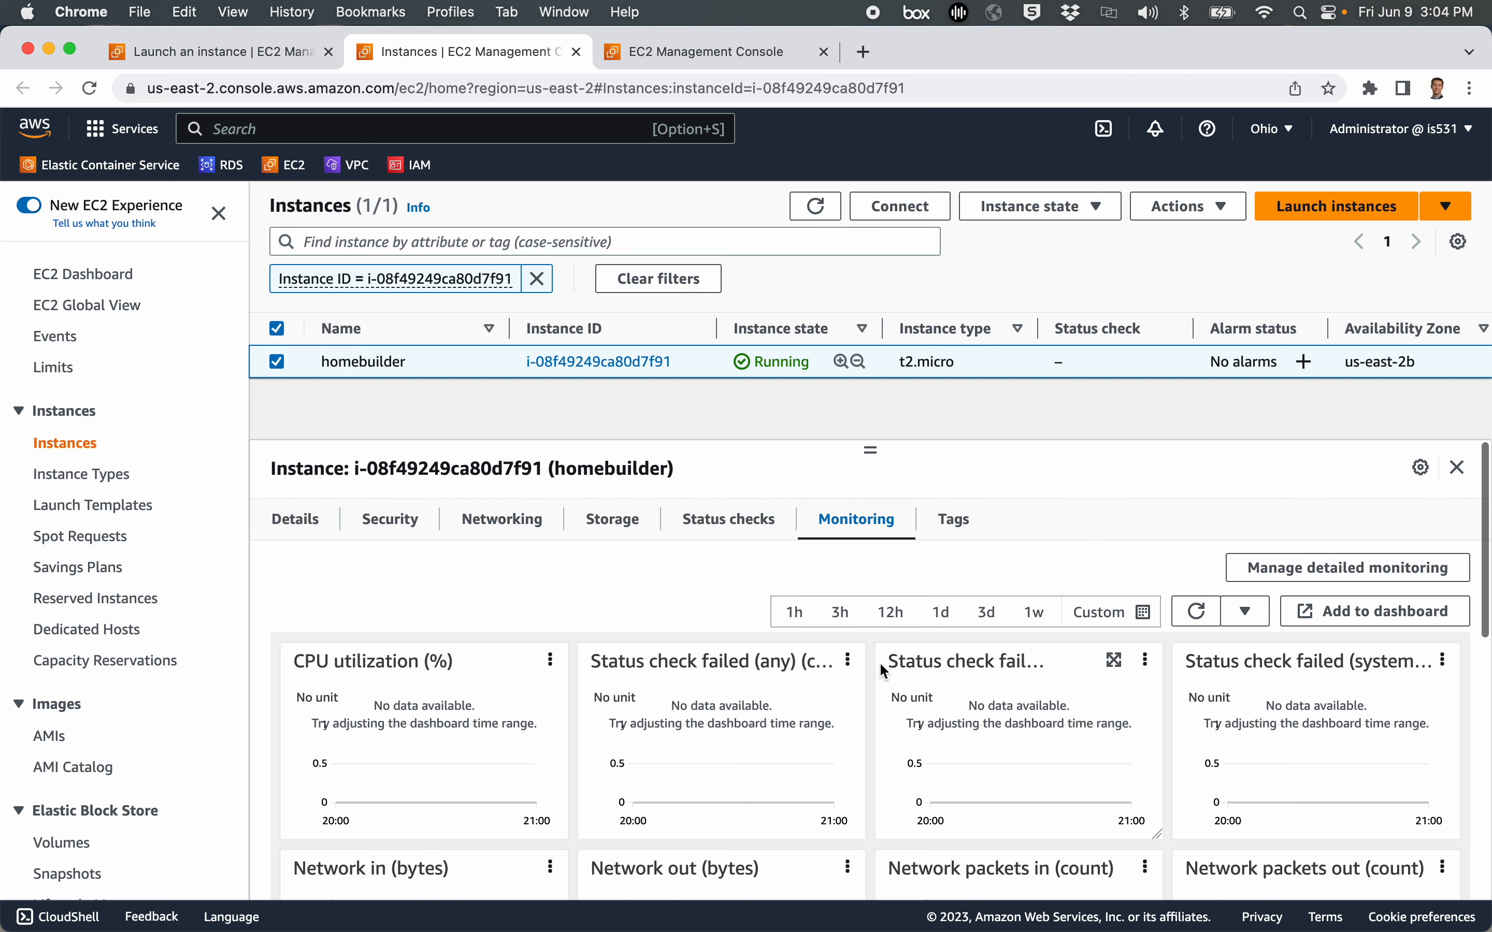
# Step: Check the homebuilder instance's tags and details, and open its SSH client connection instructions
pyautogui.click(960, 529)
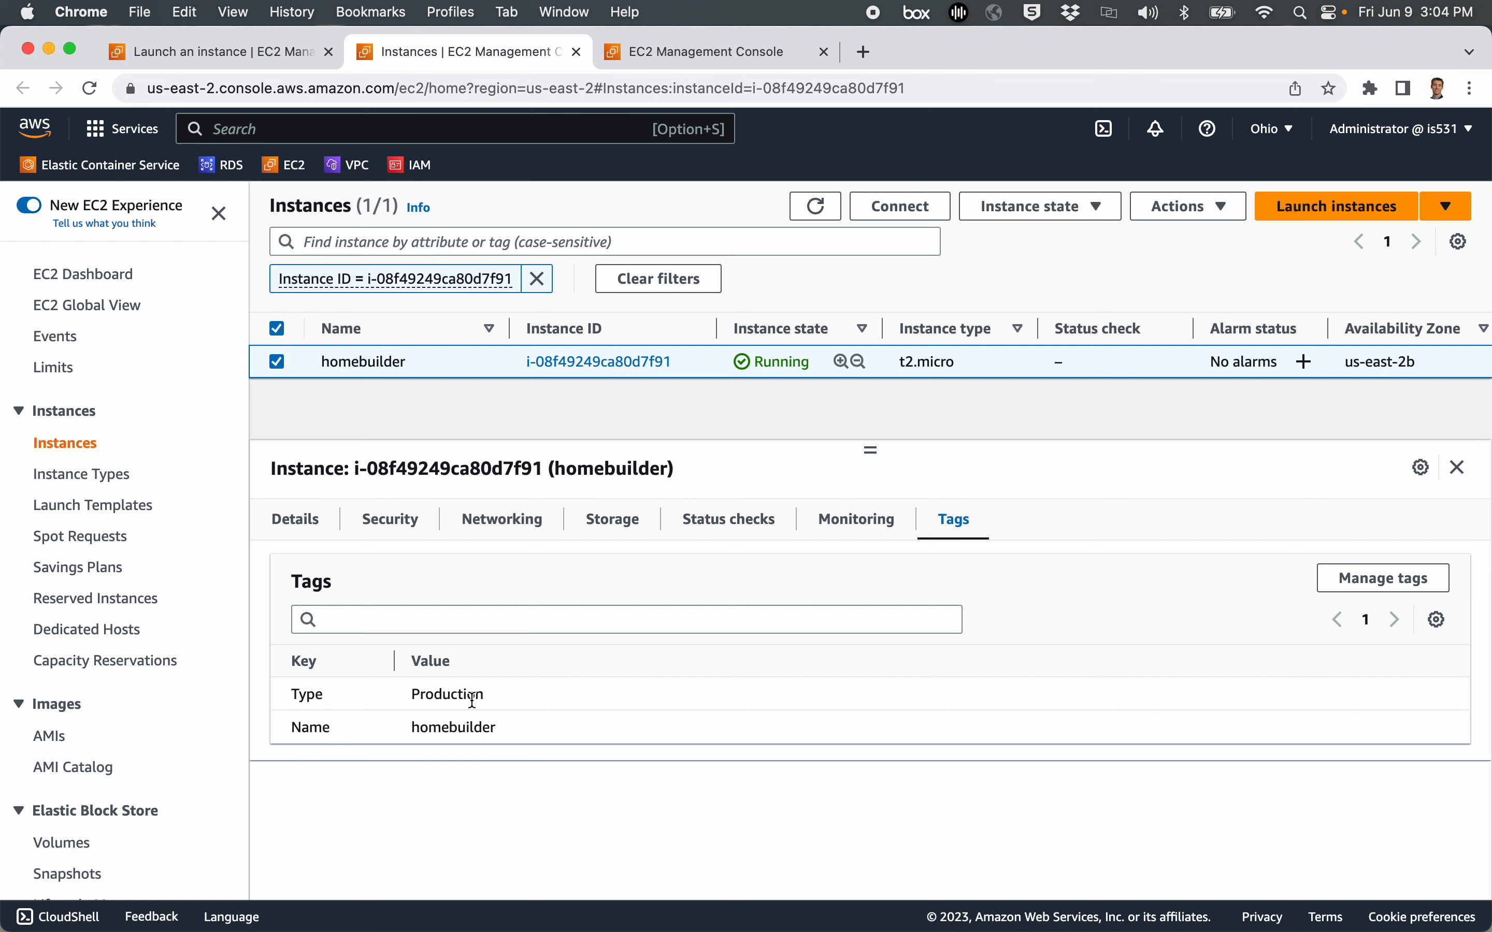
pyautogui.click(300, 522)
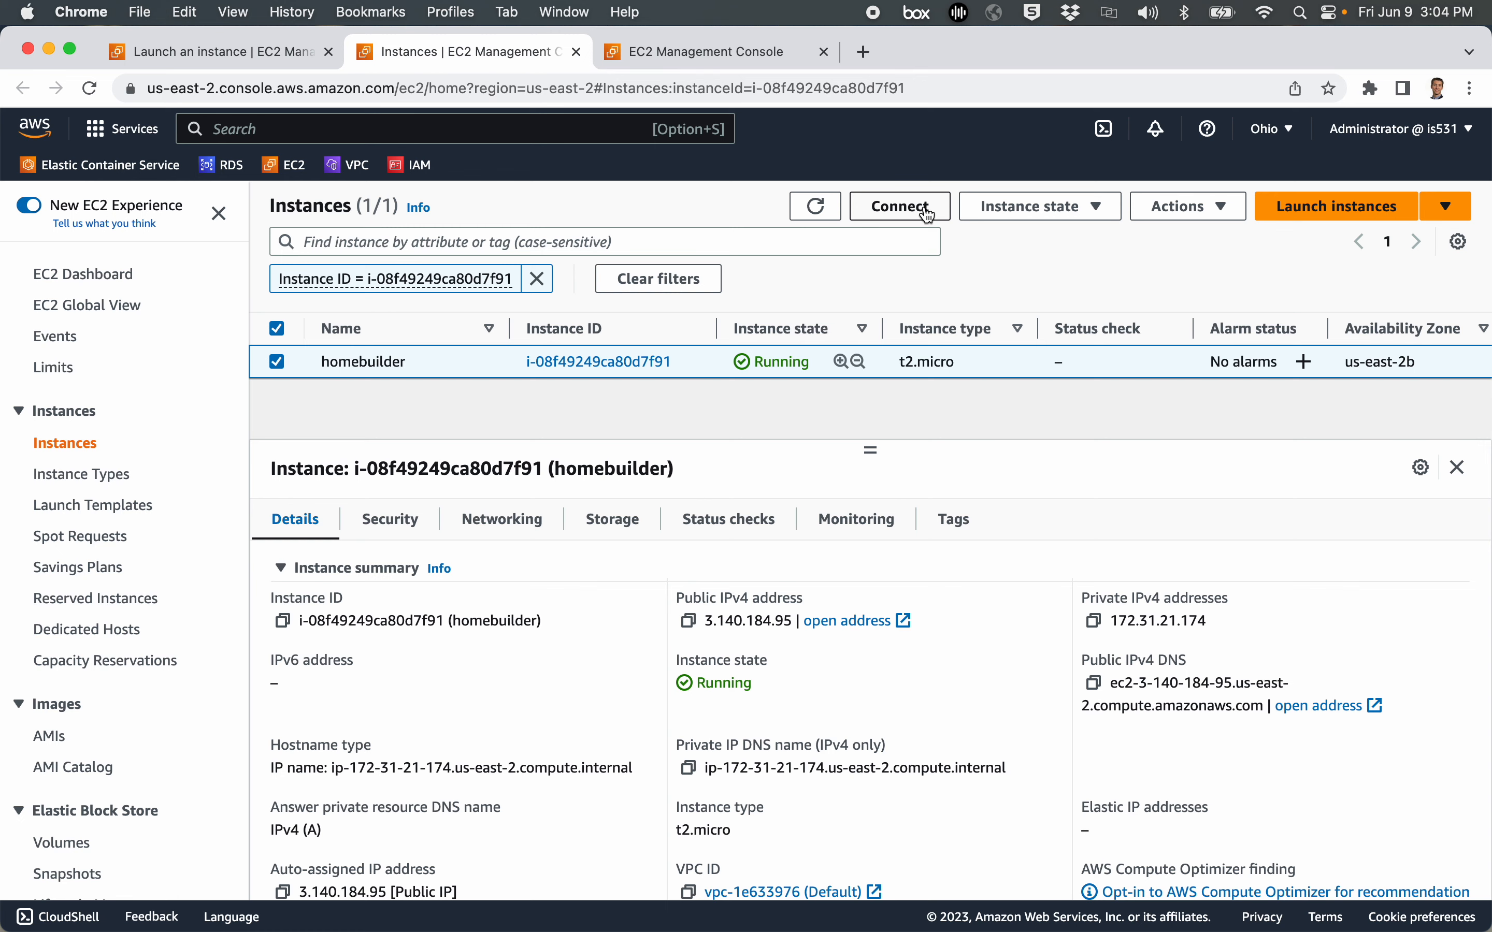
pyautogui.click(900, 207)
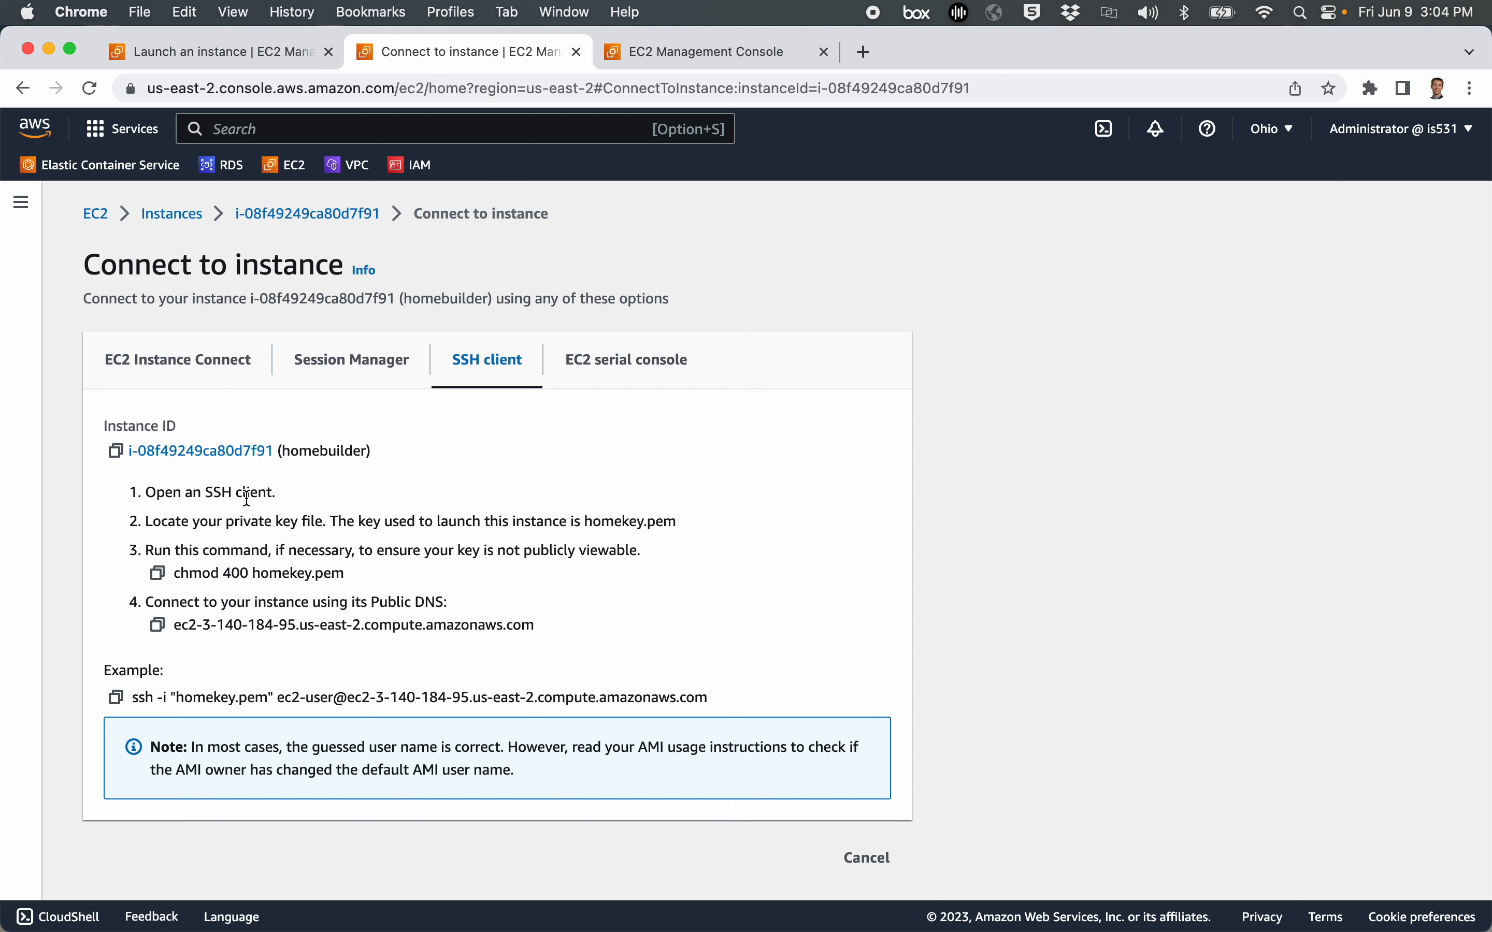
# Step: Switch to Terminal, clear the old output, and move its window aside so the SSH connection instructions are readable
pyautogui.moveTo(802, 925)
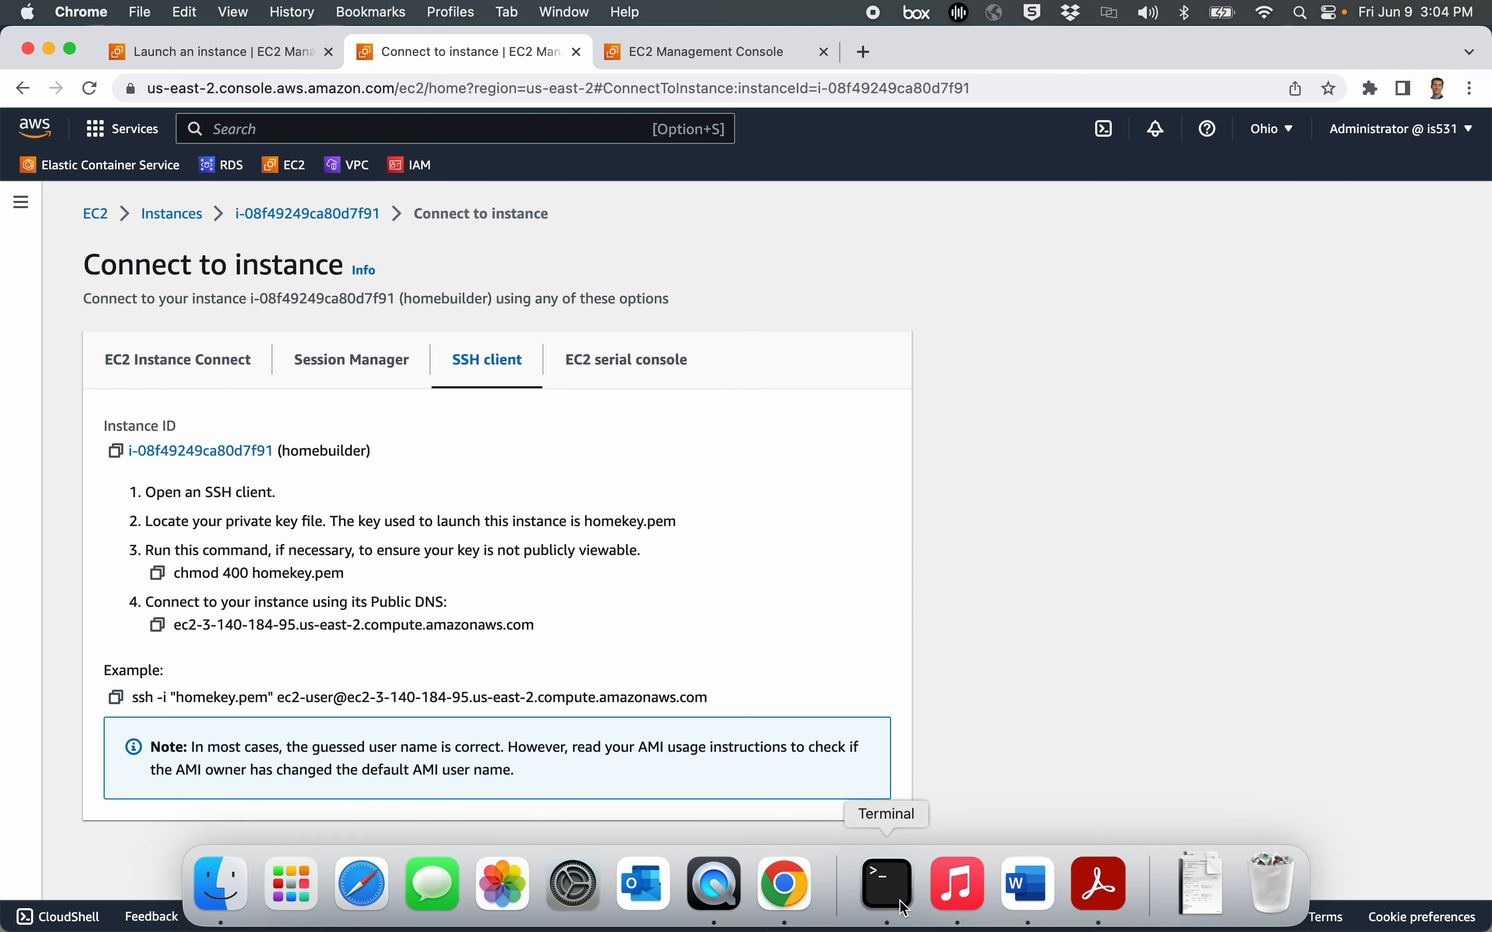
pyautogui.click(886, 885)
pyautogui.write('clear')
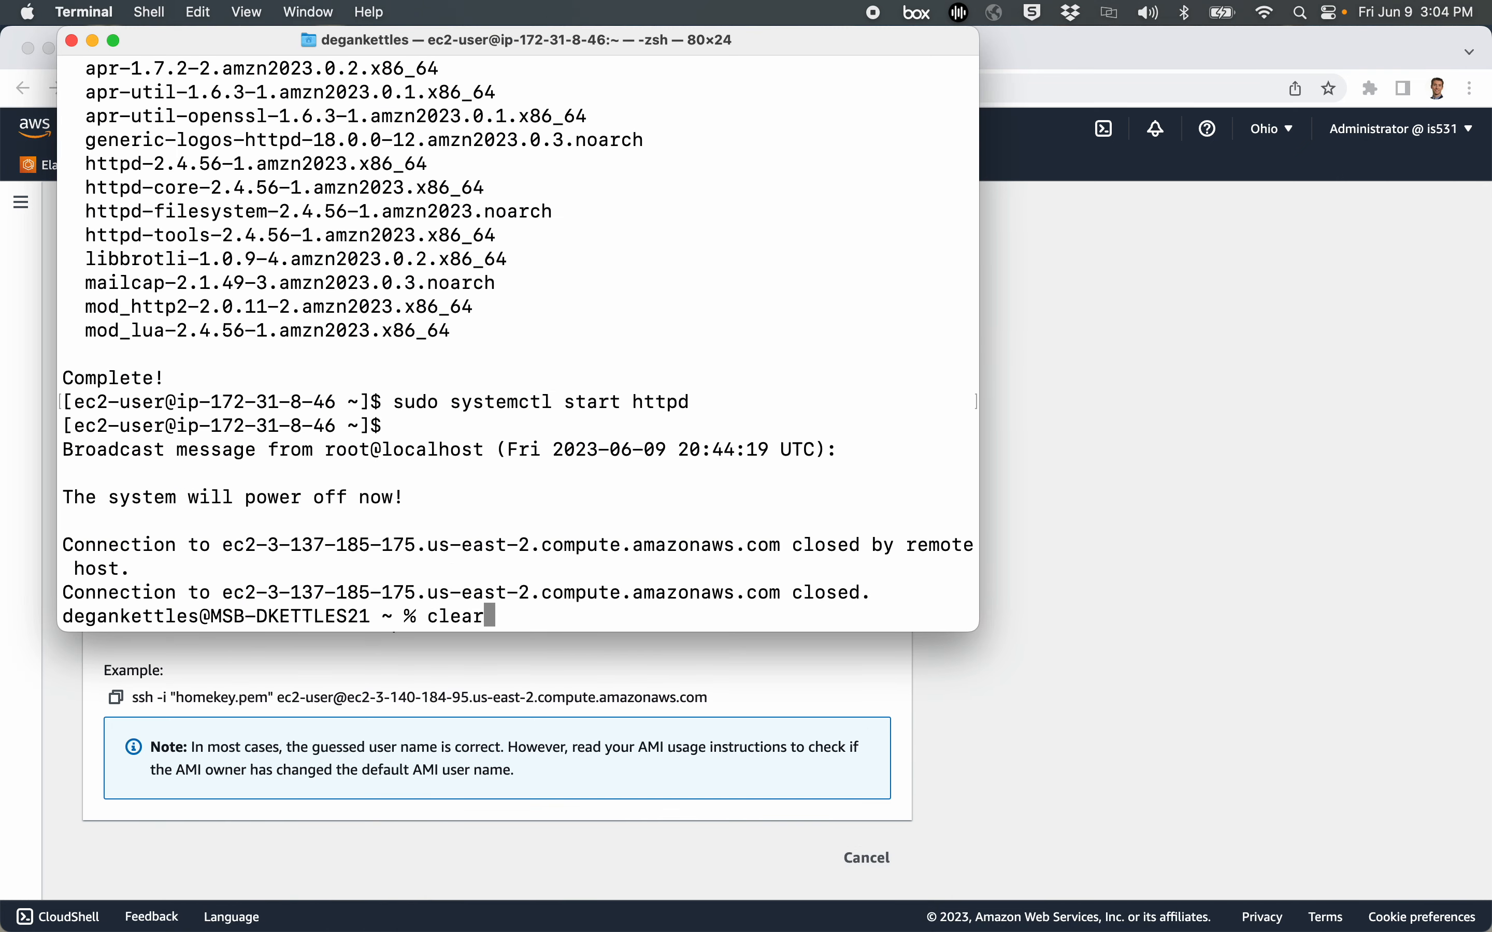
pyautogui.press('Return')
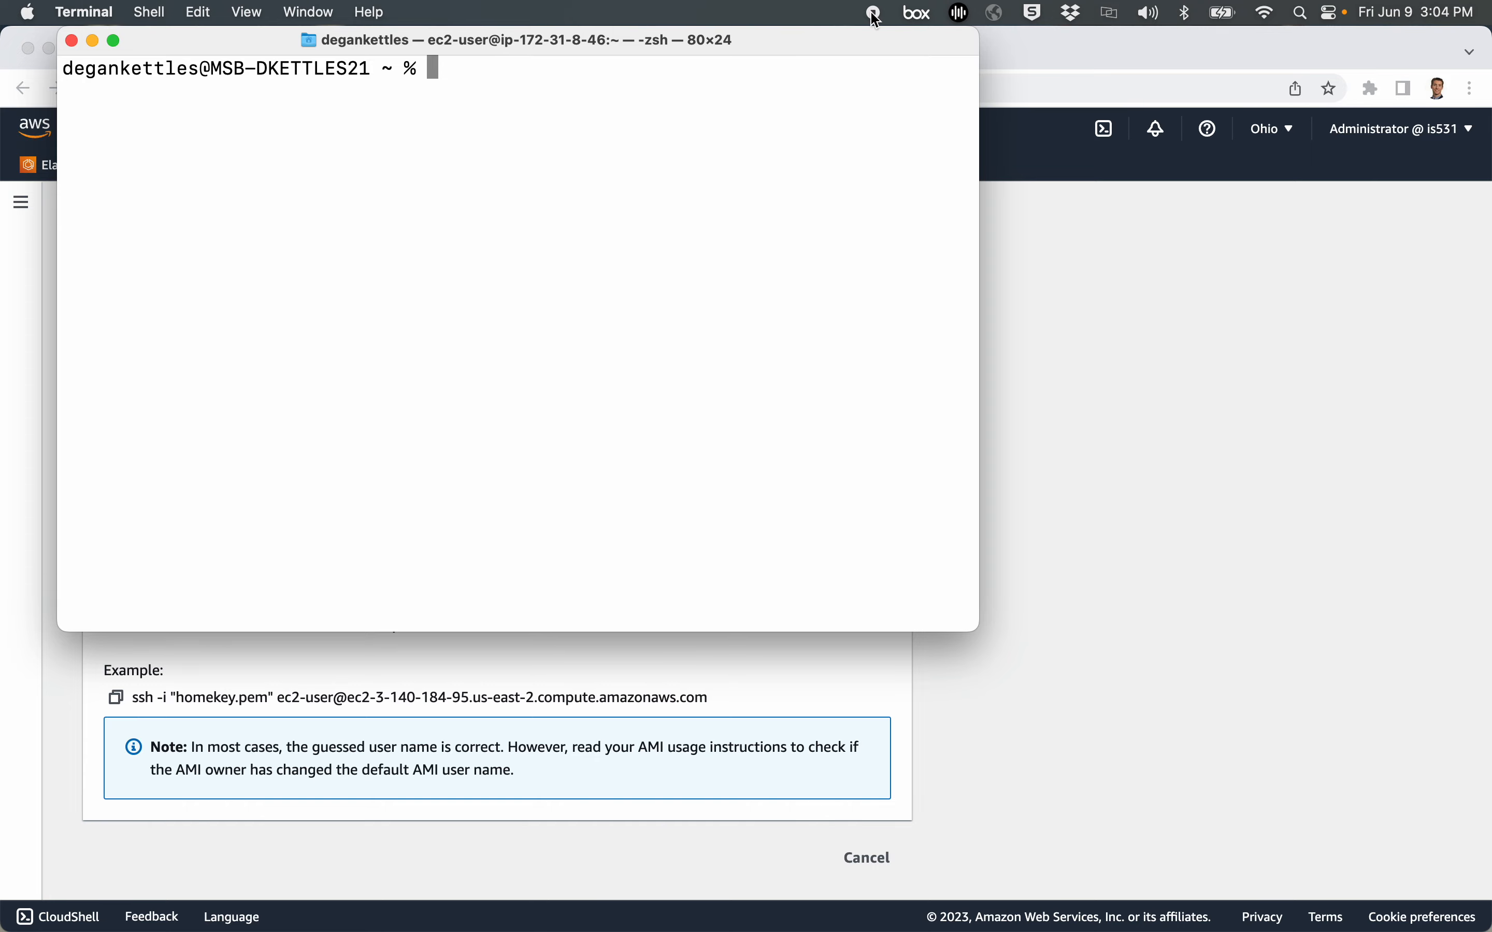
pyautogui.moveTo(882, 43); pyautogui.dragTo(1379, 192)
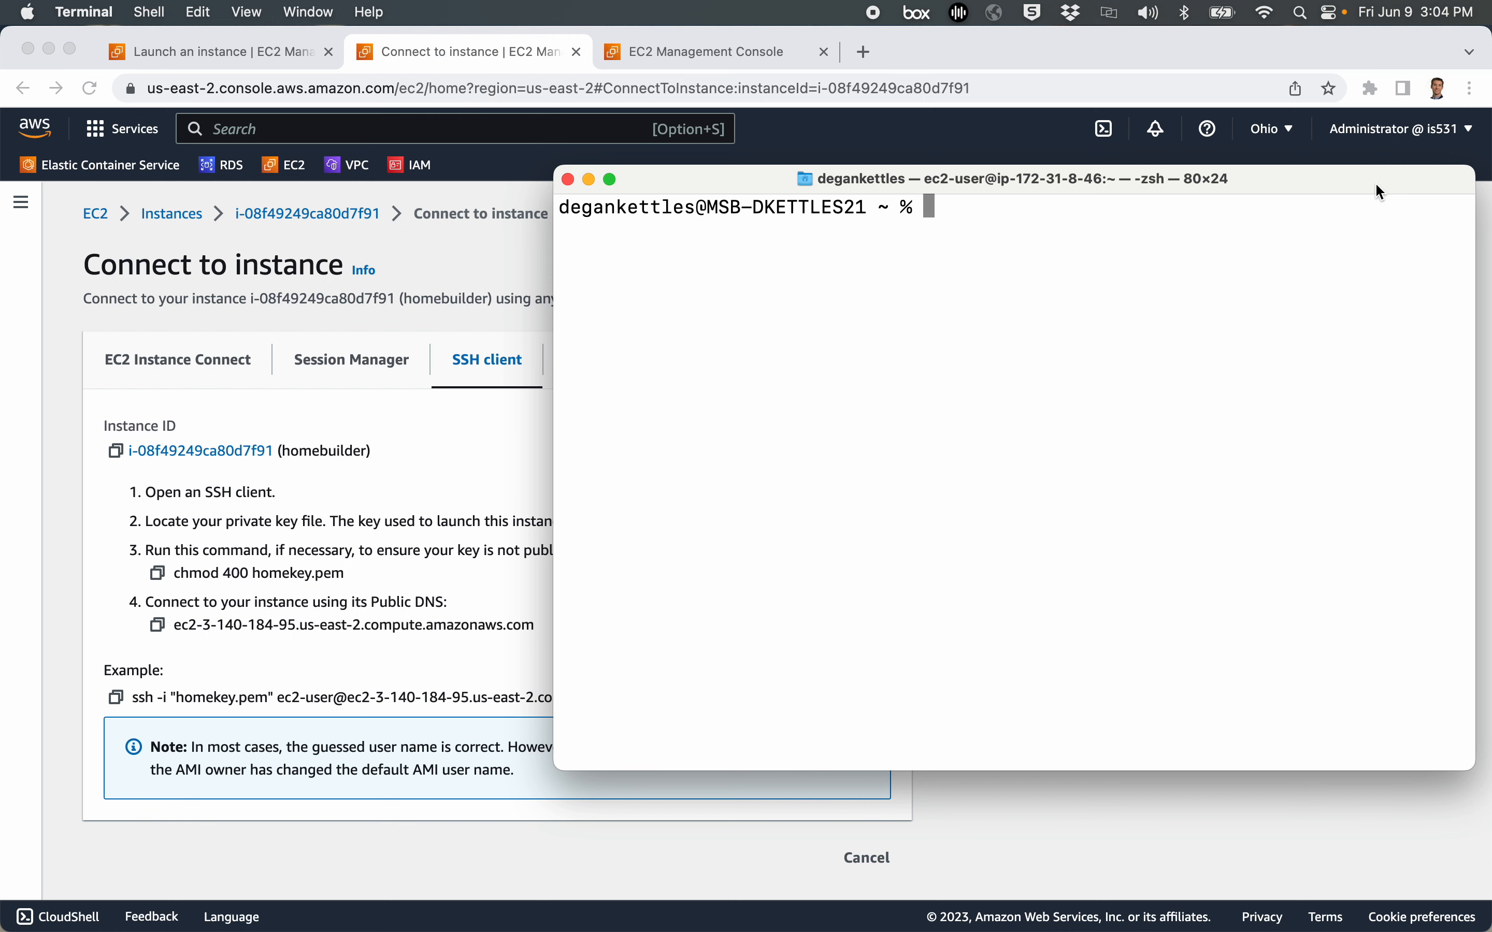
pyautogui.moveTo(1376, 185); pyautogui.dragTo(1389, 218)
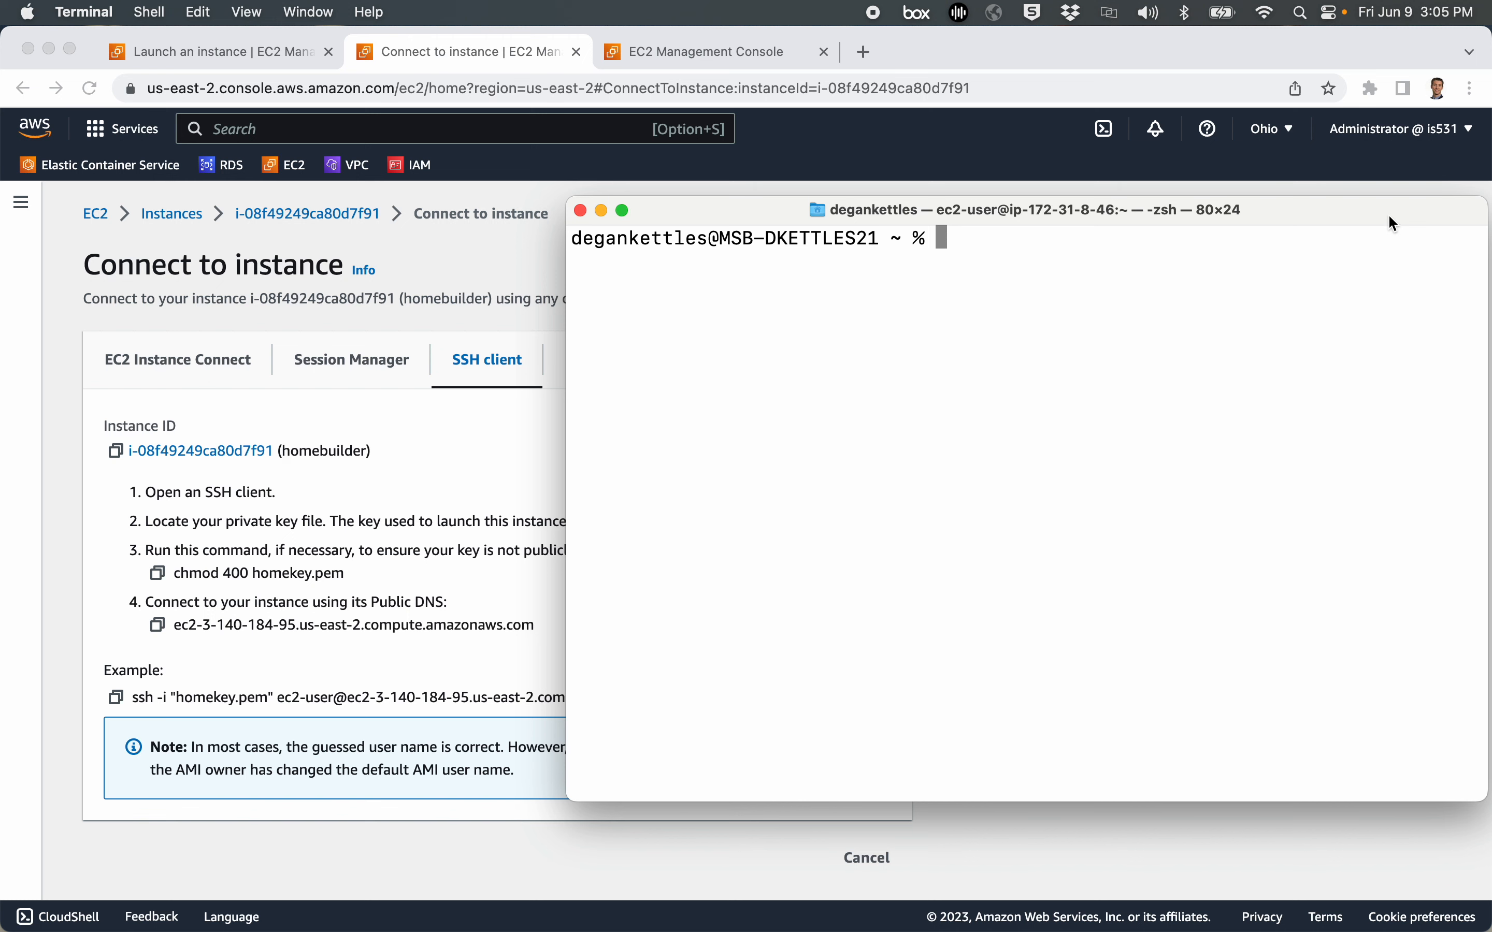
# Step: Change the Terminal working directory to Downloads/ToDelete
pyautogui.click(314, 495)
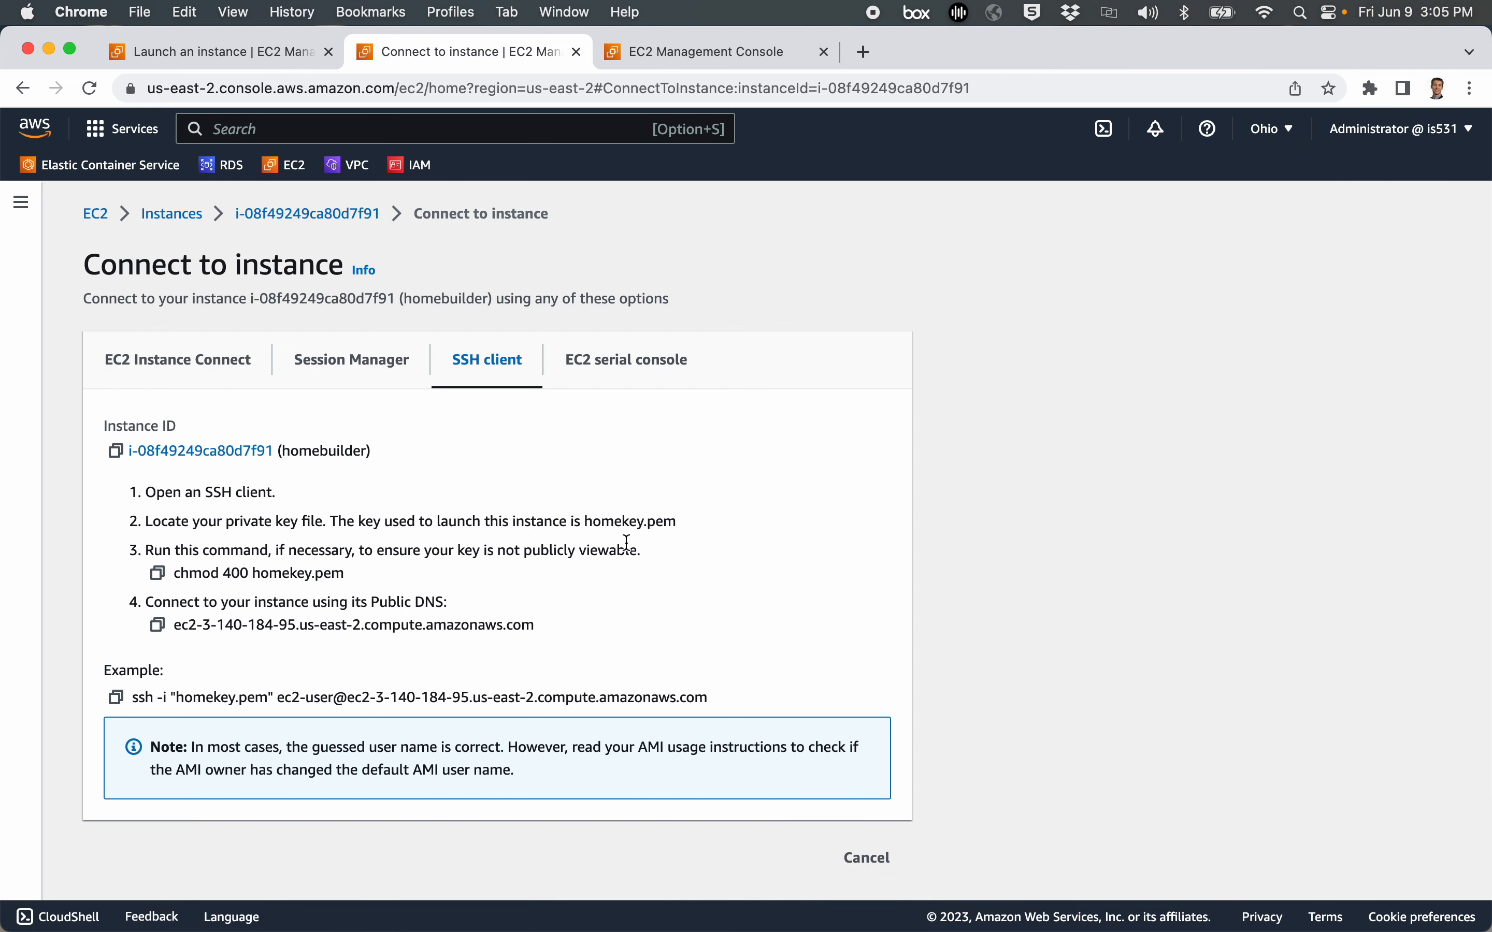
pyautogui.moveTo(541, 928)
pyautogui.click(886, 907)
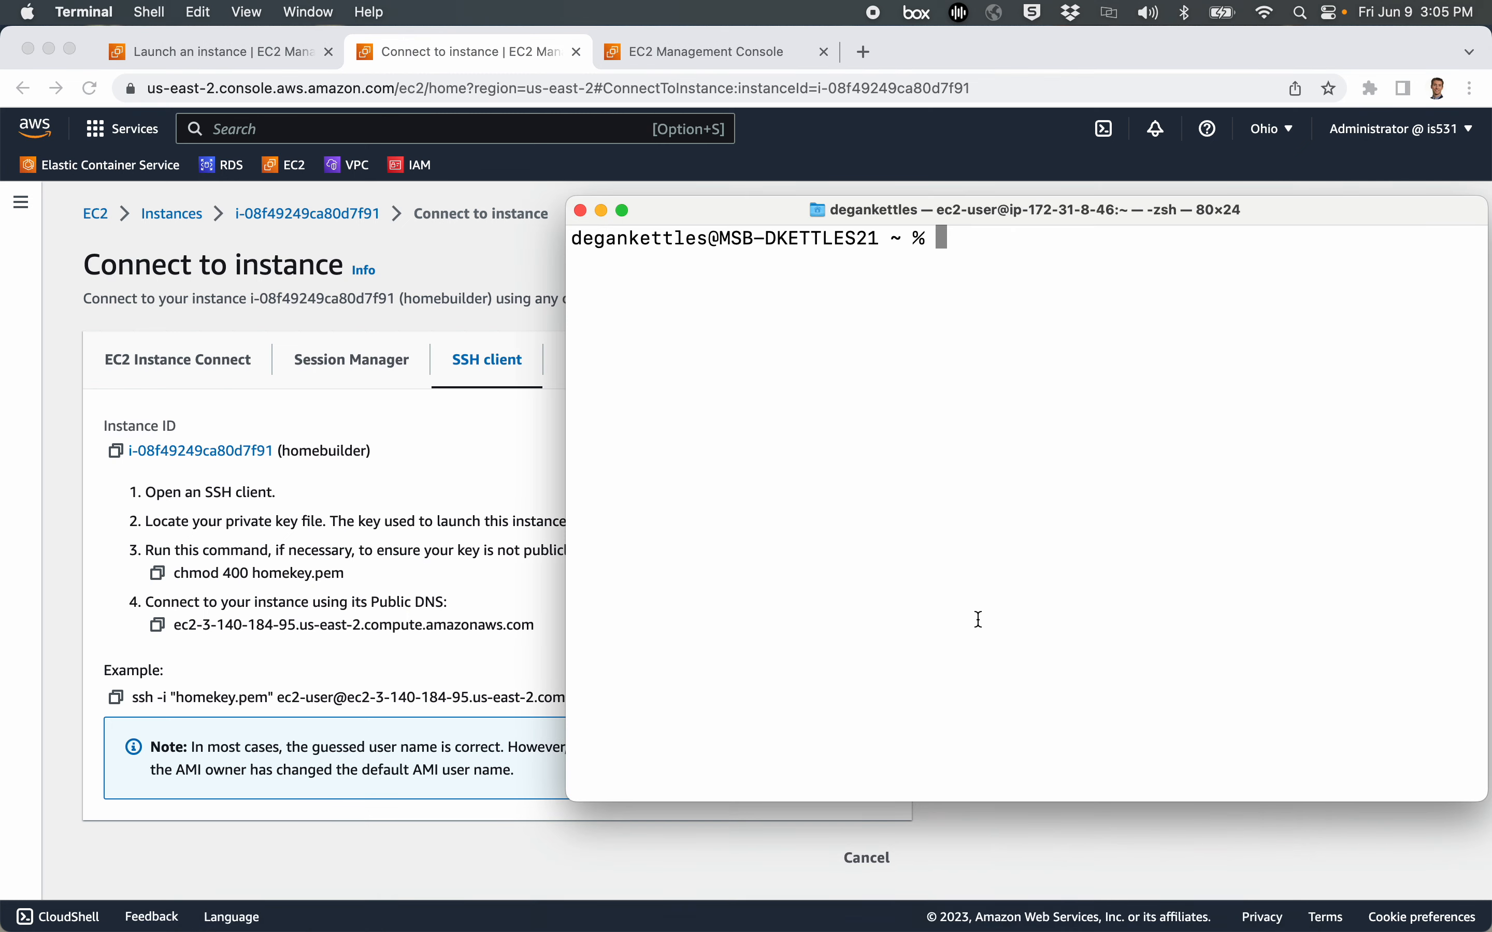
pyautogui.write('cd Dow')
pyautogui.press('BackSpace')
pyautogui.press('BackSpace')
pyautogui.write('ow')
pyautogui.press('Tab')
pyautogui.write('T')
pyautogui.press('Tab')
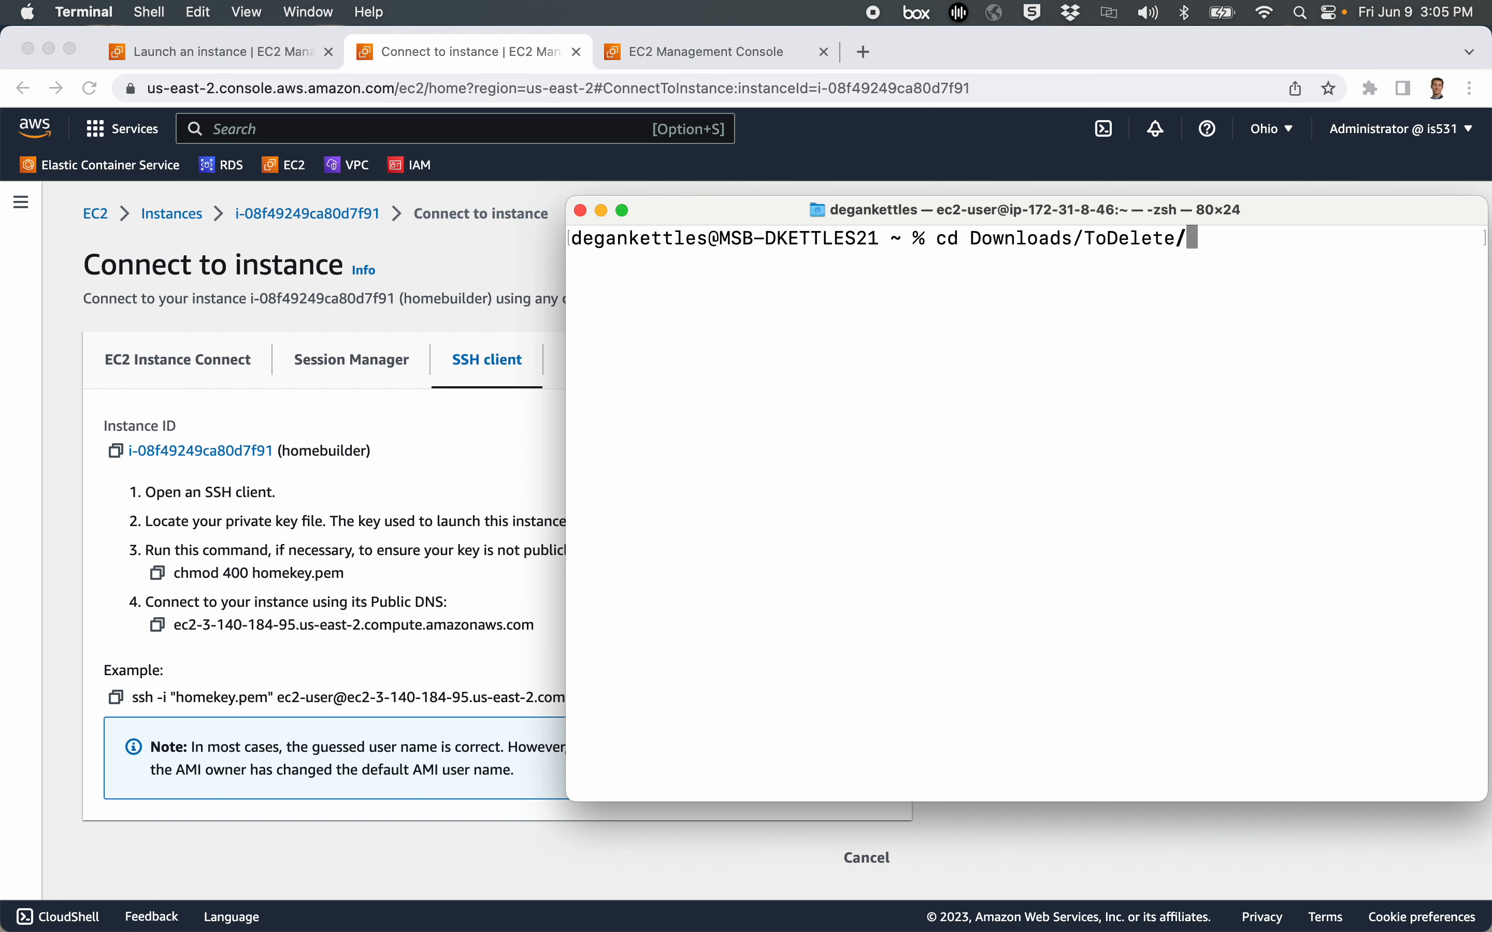
pyautogui.press('Return')
# Step: List homekey.pem in the current folder to check that the private key file is there
pyautogui.write('ls hom')
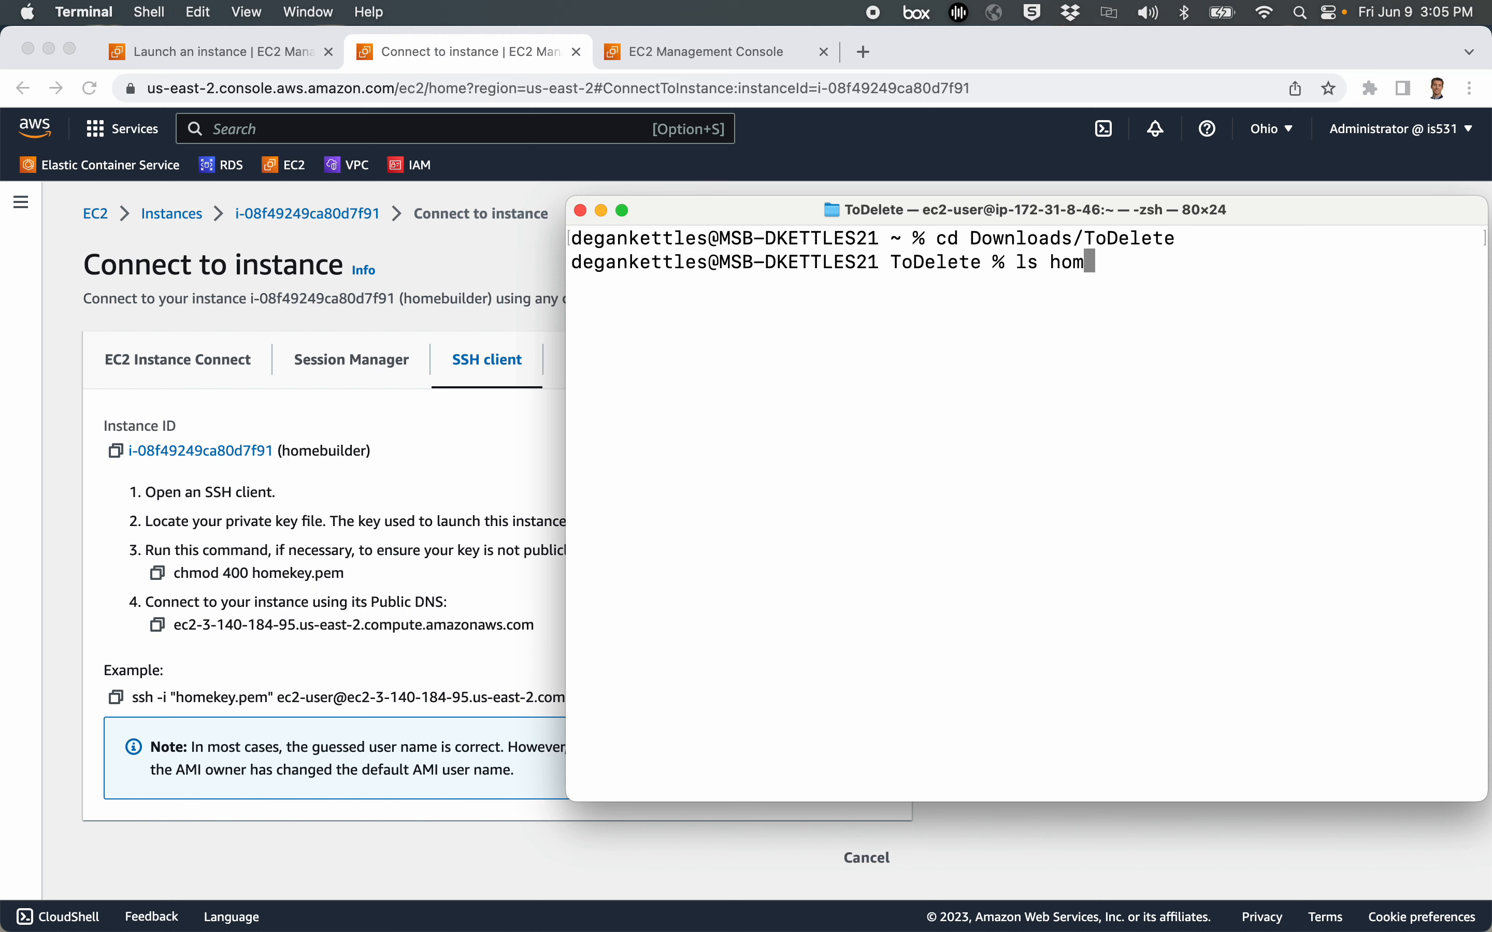
pyautogui.press('Tab')
pyautogui.press('Return')
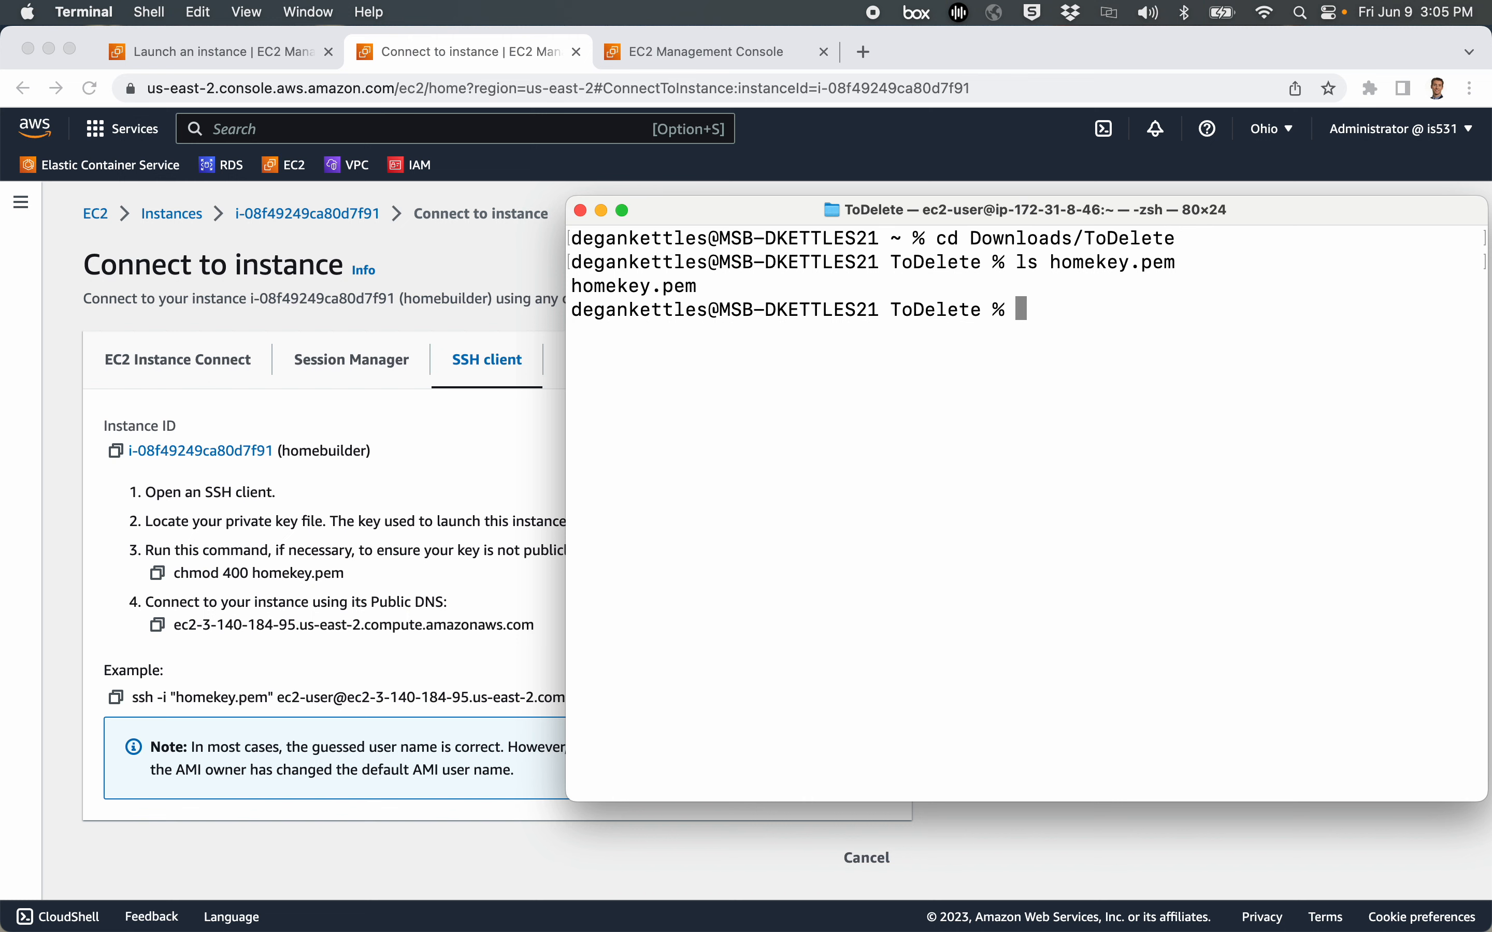
# Step: Copy the example SSH command from the connection instructions, run it in Terminal, and accept the host fingerprint with yes
pyautogui.click(270, 579)
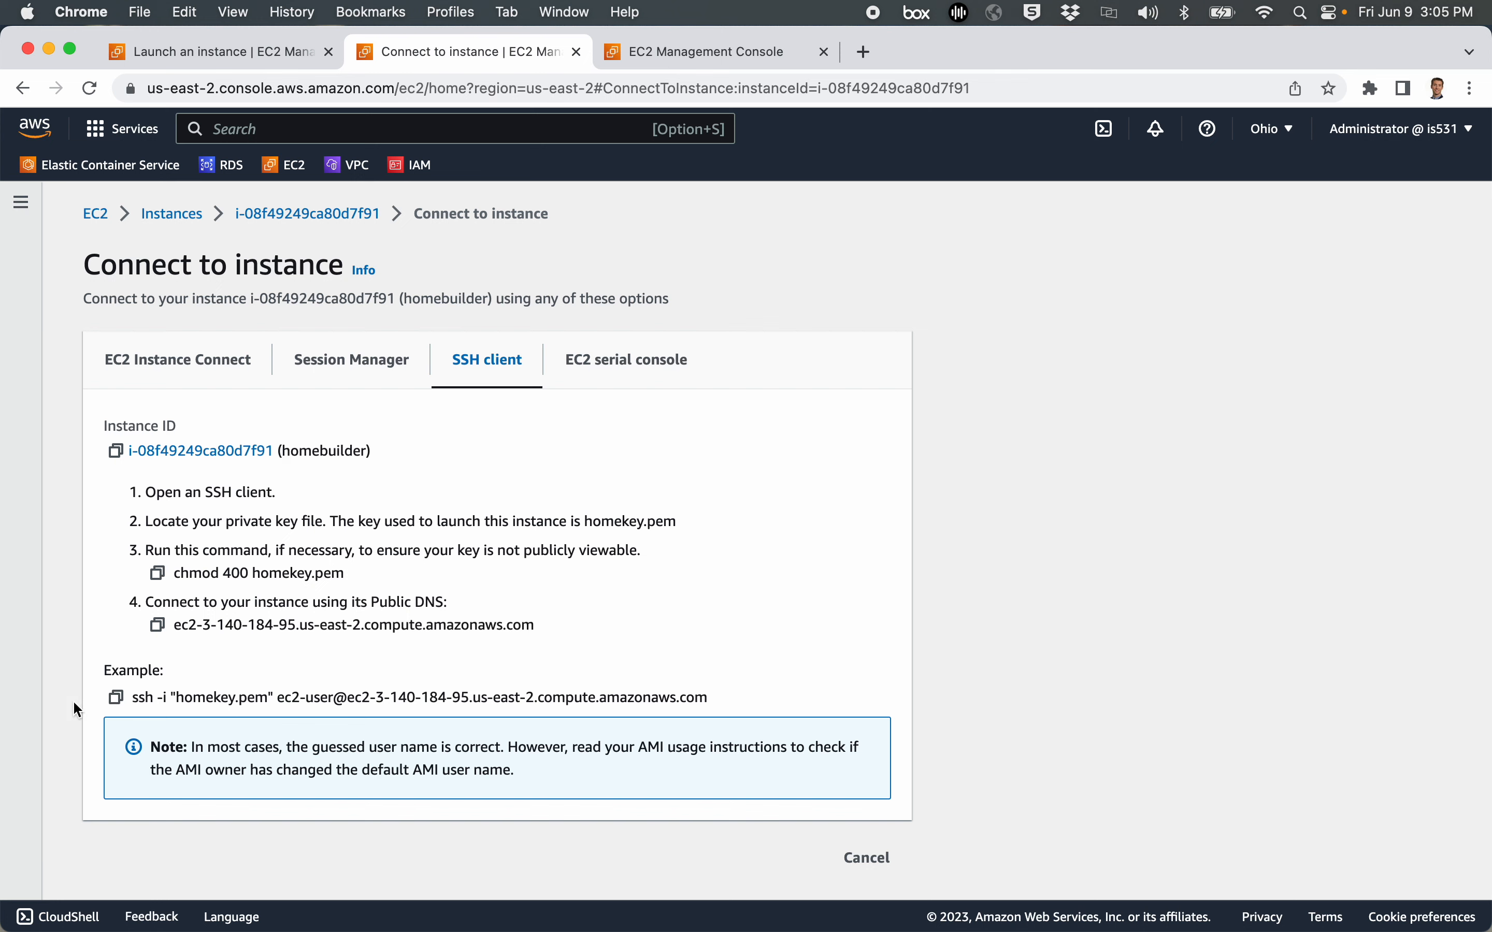
pyautogui.click(115, 700)
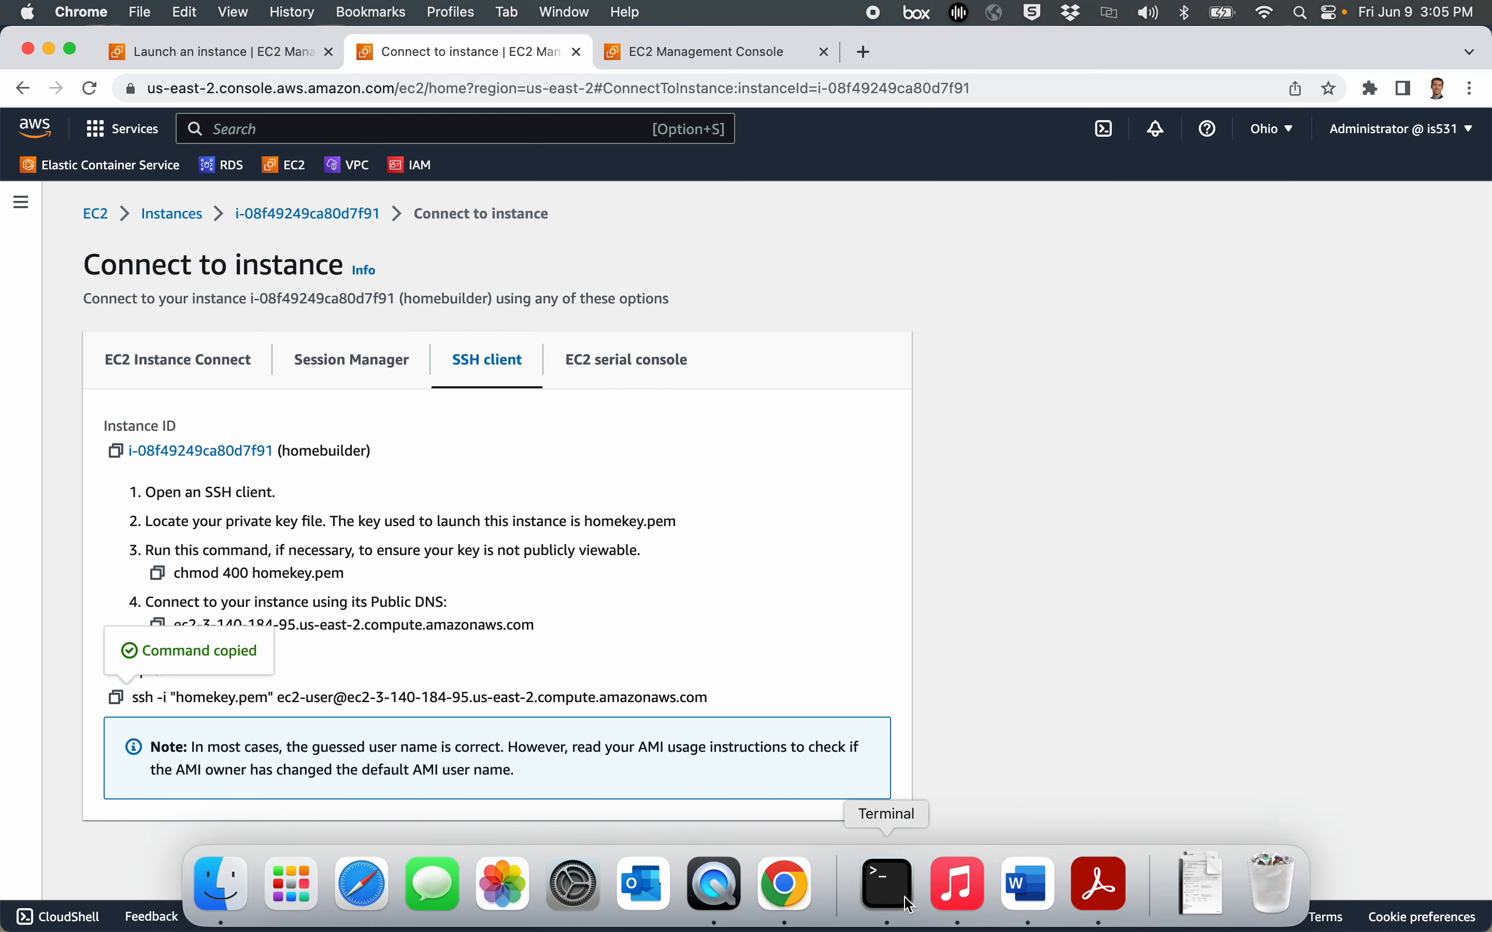
pyautogui.click(890, 881)
pyautogui.press('super+v')
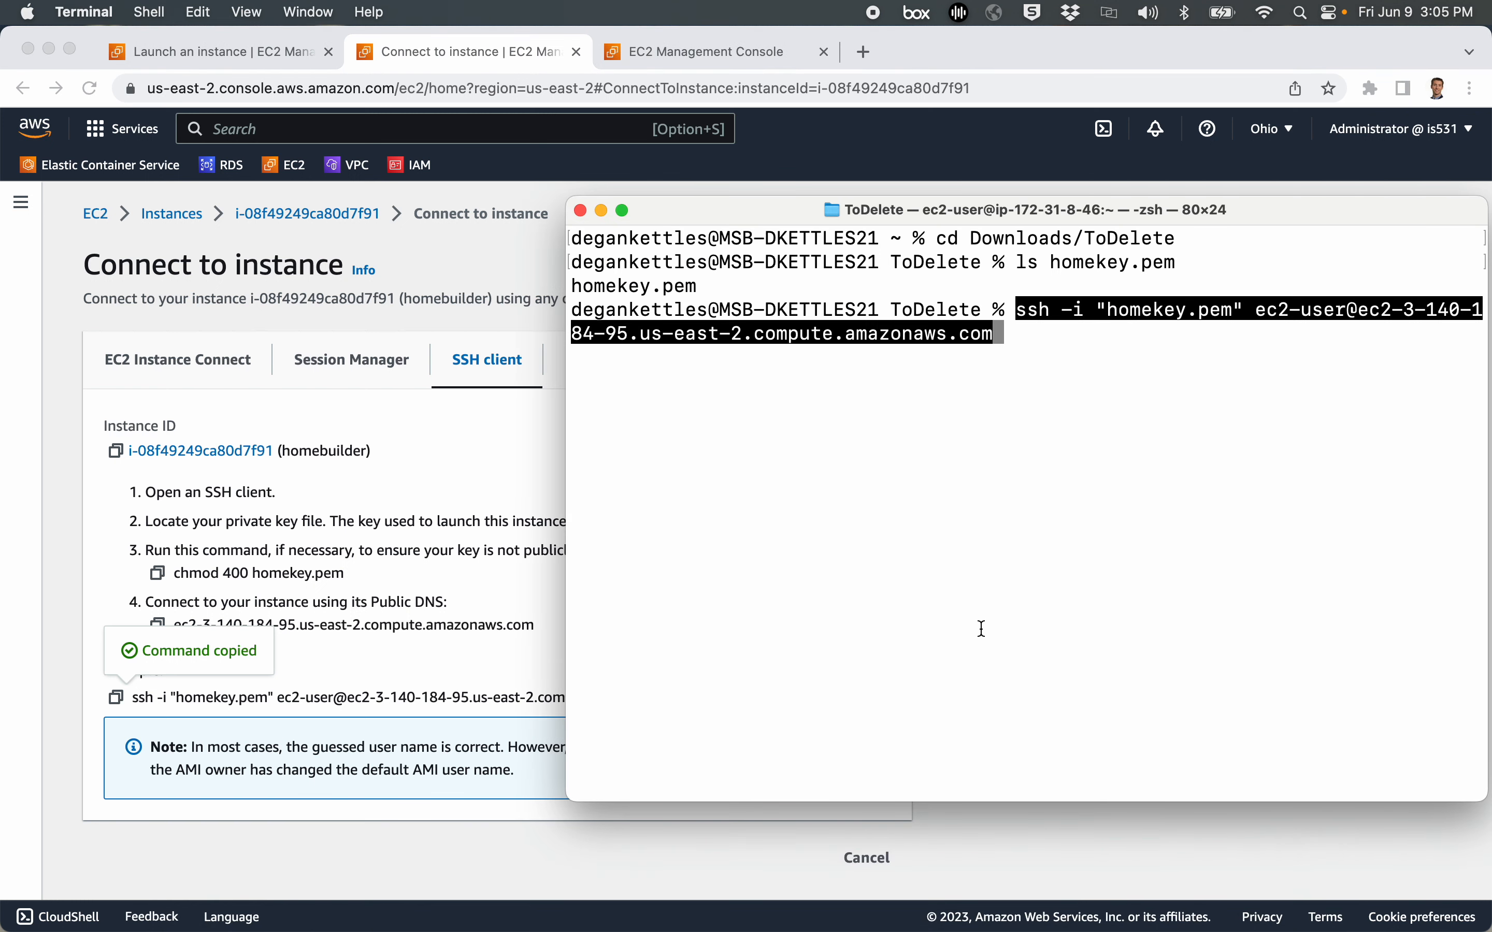
pyautogui.press('Return')
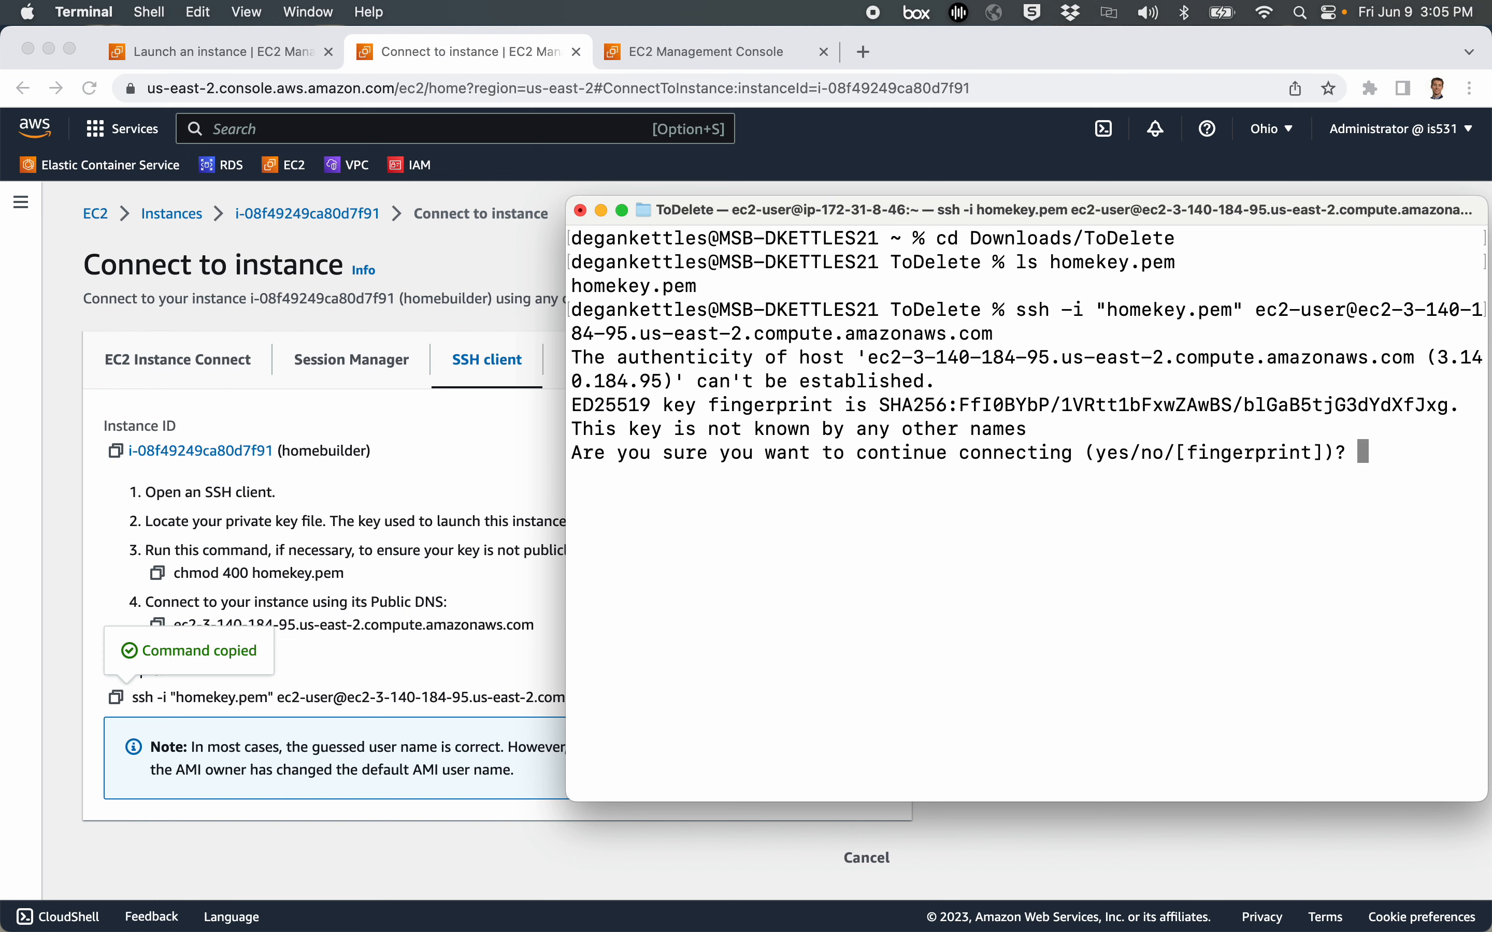
pyautogui.write('yes')
pyautogui.press('Return')
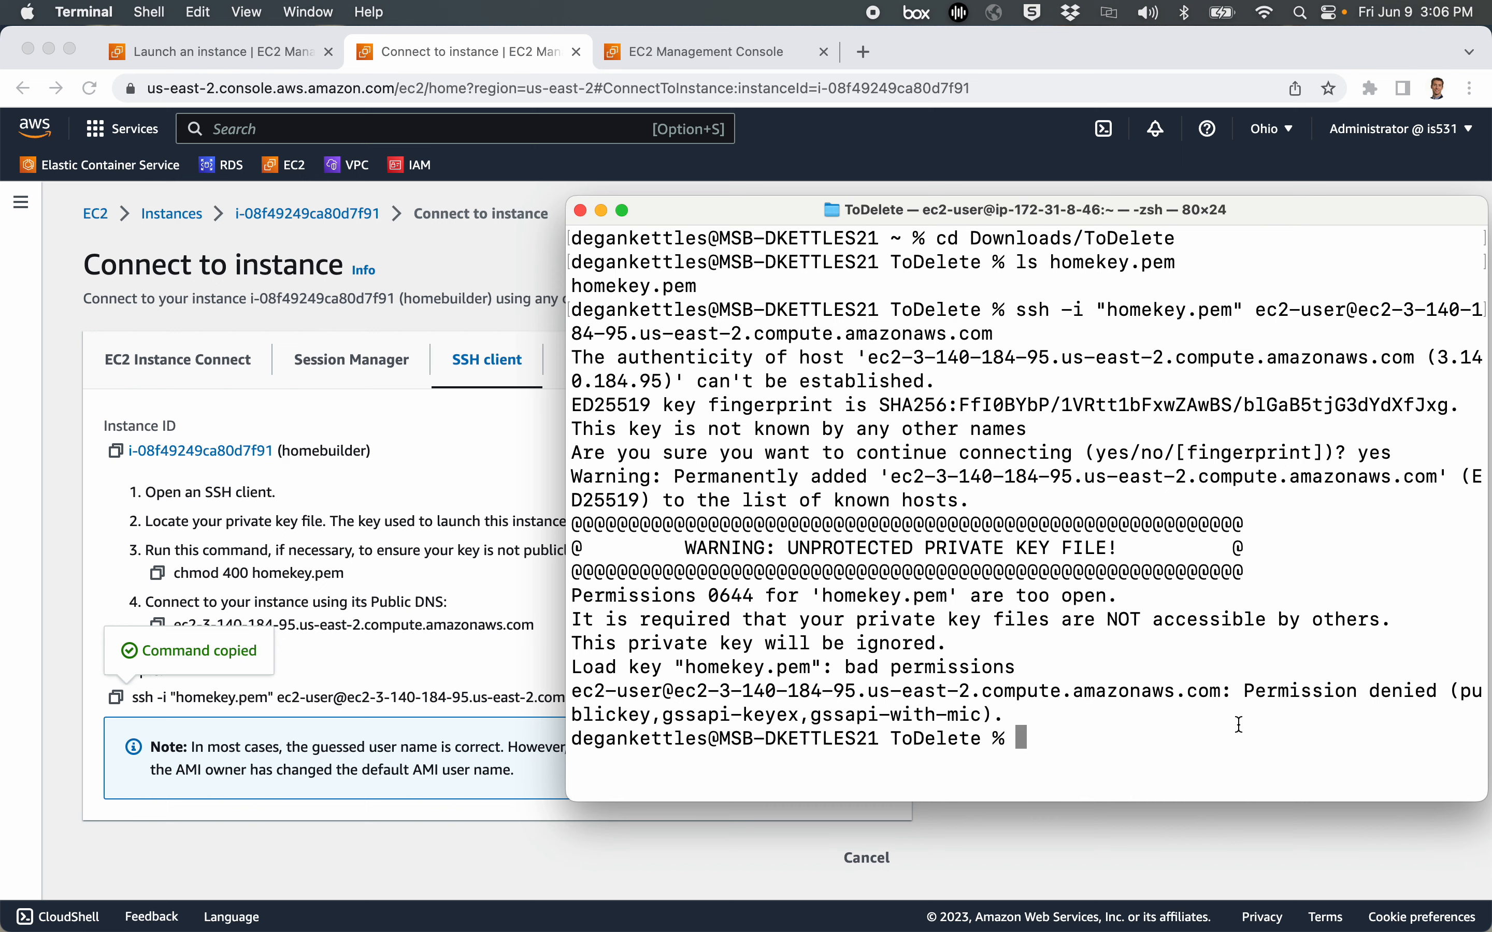
# Step: Restrict the private key with chmod 400 homekey.pem and rerun the SSH command to connect to the homebuilder instance
pyautogui.write('chmod 400 homekey.pem')
pyautogui.press('Return')
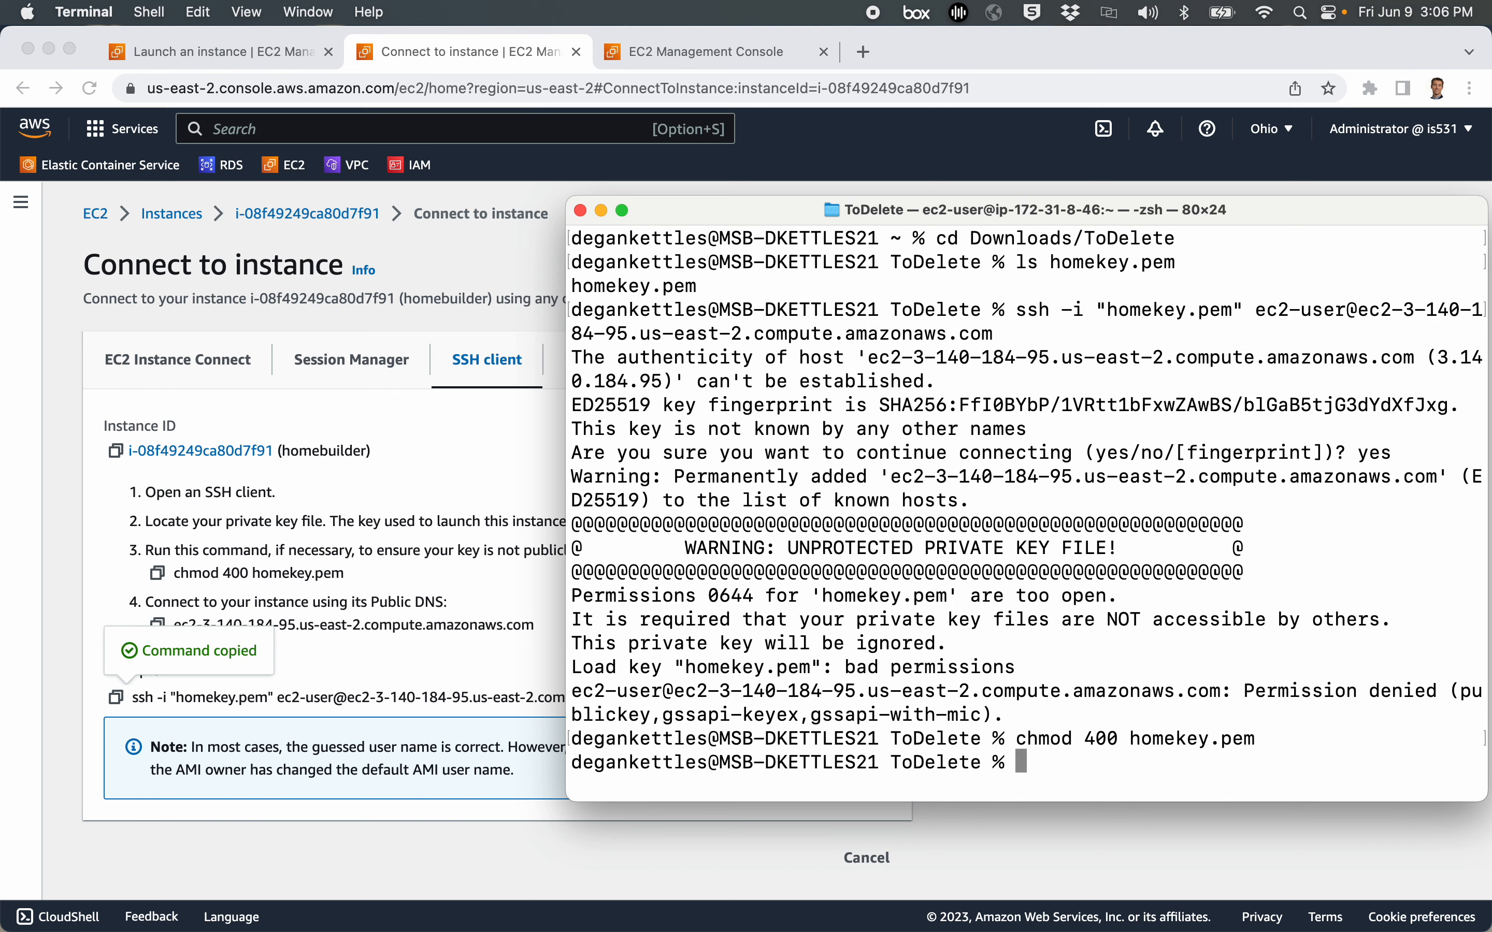
pyautogui.press('Up')
pyautogui.press('Up')
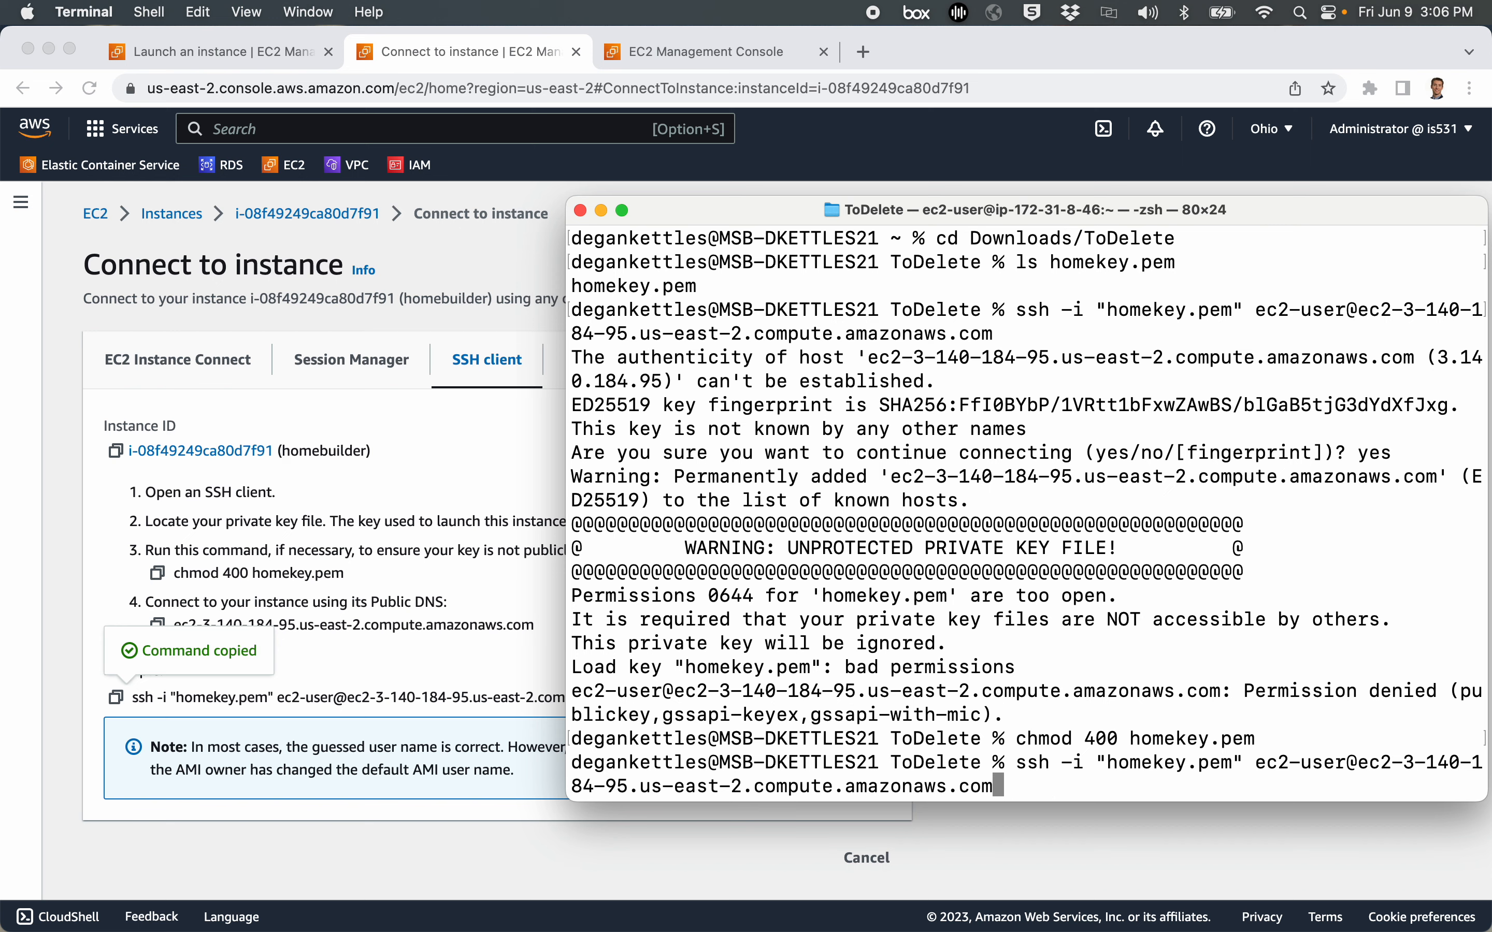
pyautogui.press('Return')
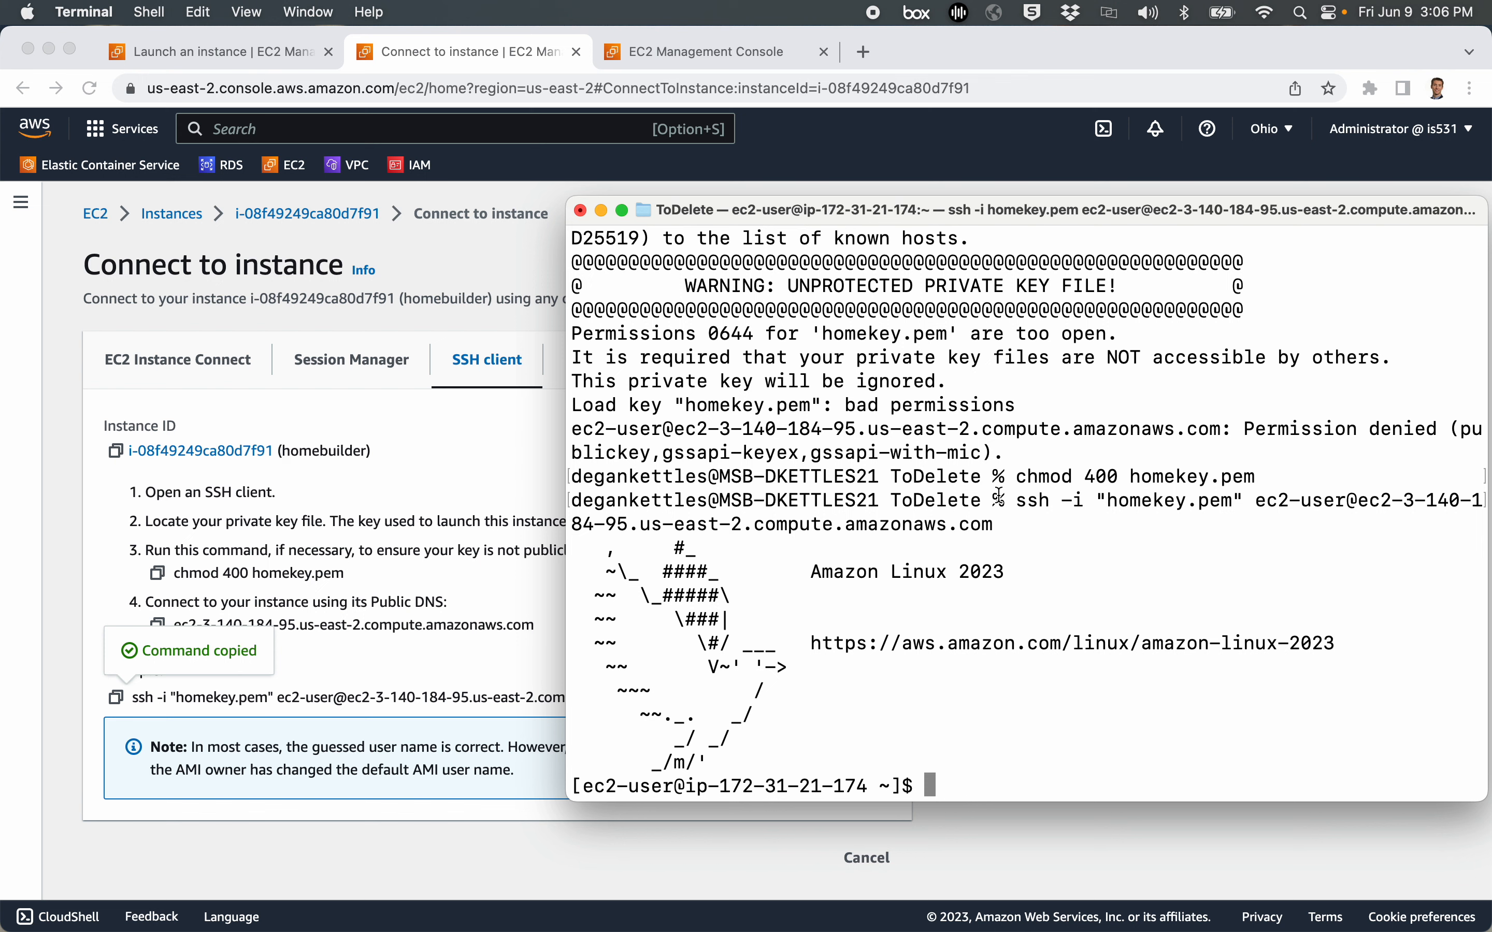
# Step: Reposition the Terminal window and update the instance's packages with sudo yum update -y
pyautogui.moveTo(1031, 211); pyautogui.dragTo(586, 153)
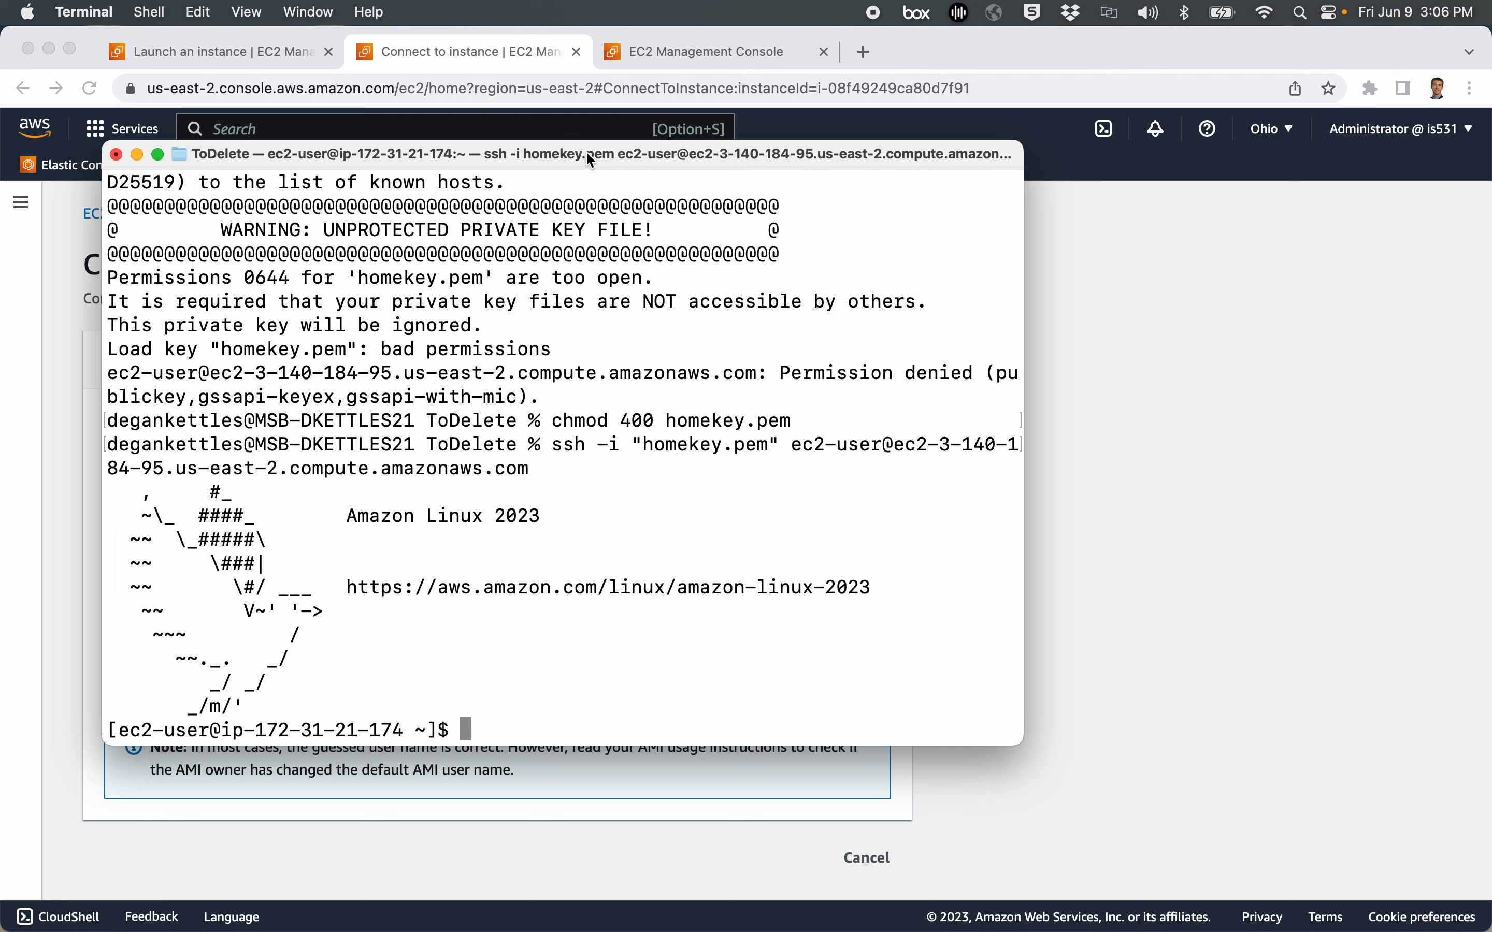
pyautogui.write('sudo yum upd')
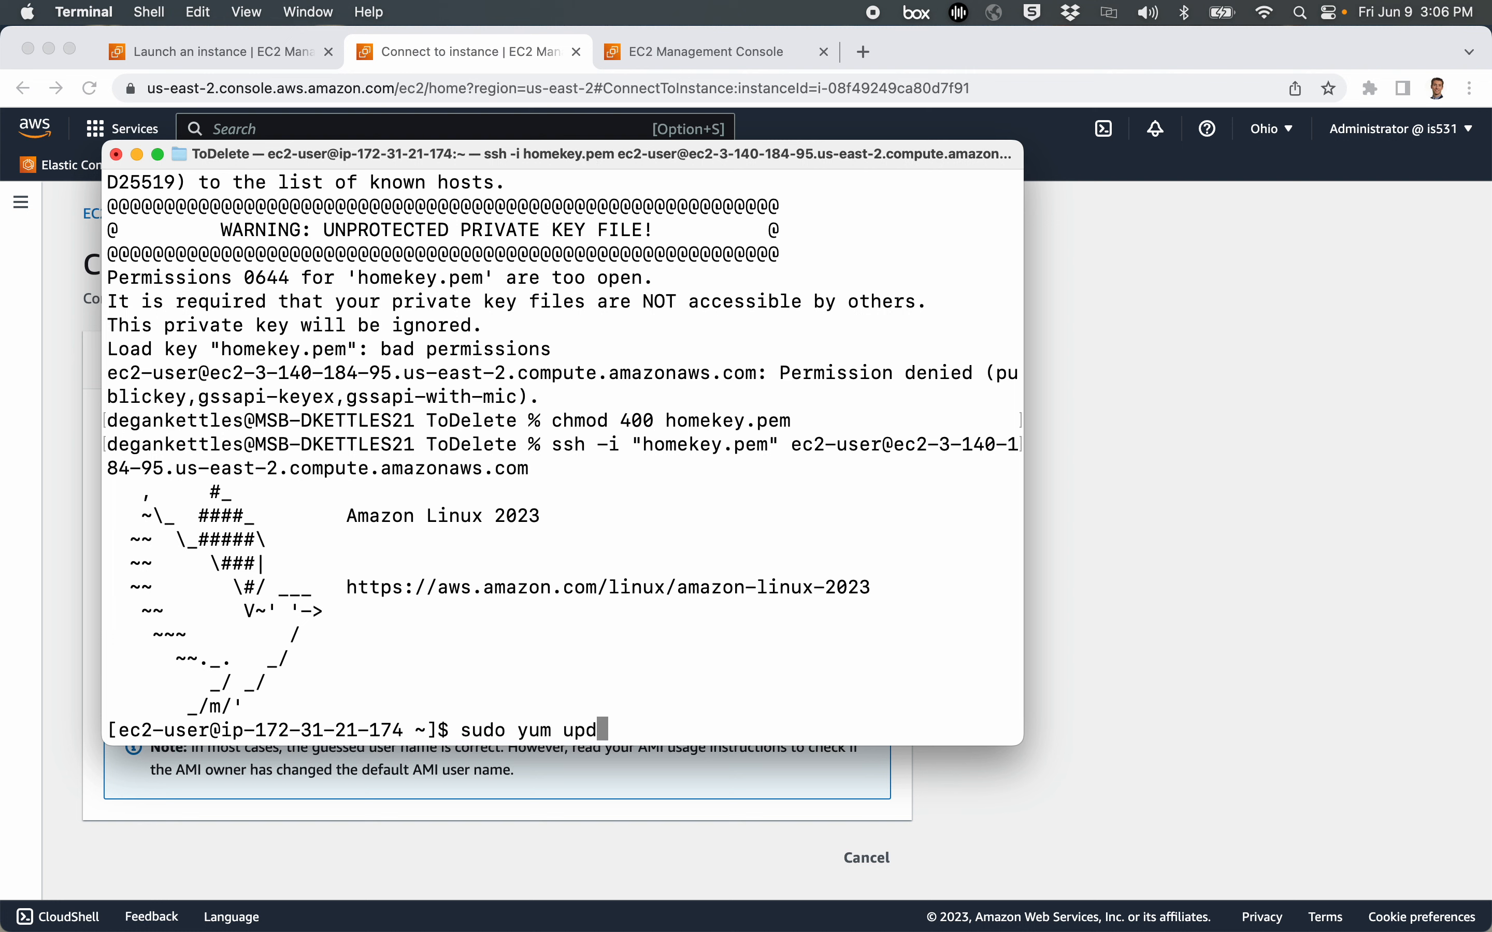
pyautogui.write('ate -y')
pyautogui.press('Return')
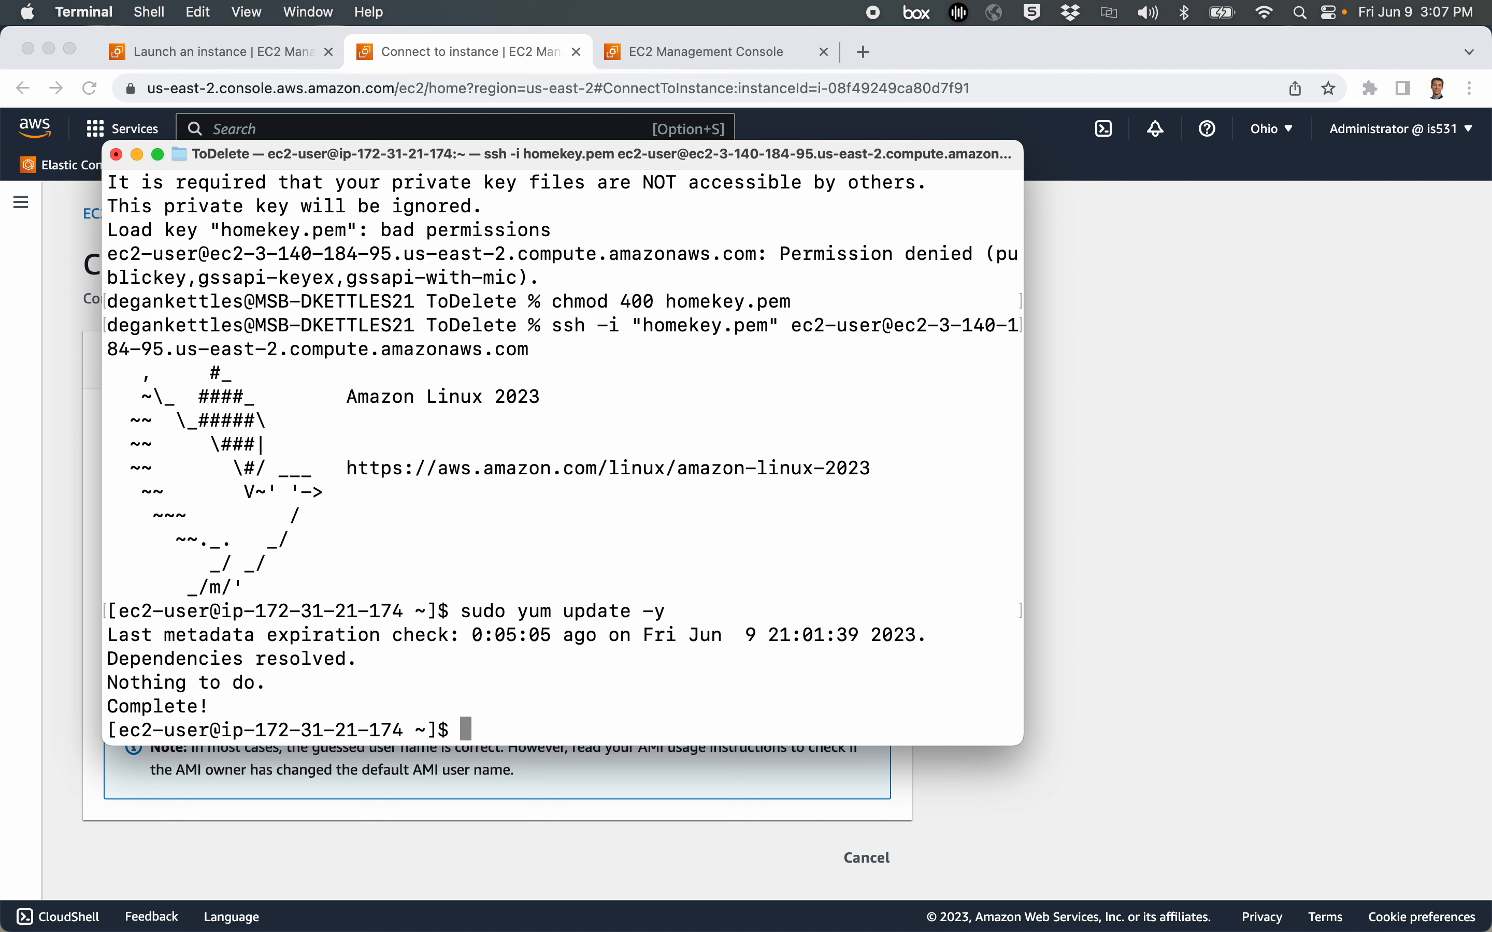
# Step: Try to update the Apache package with sudo yum update httpd -y
pyautogui.write('sudo yum update ')
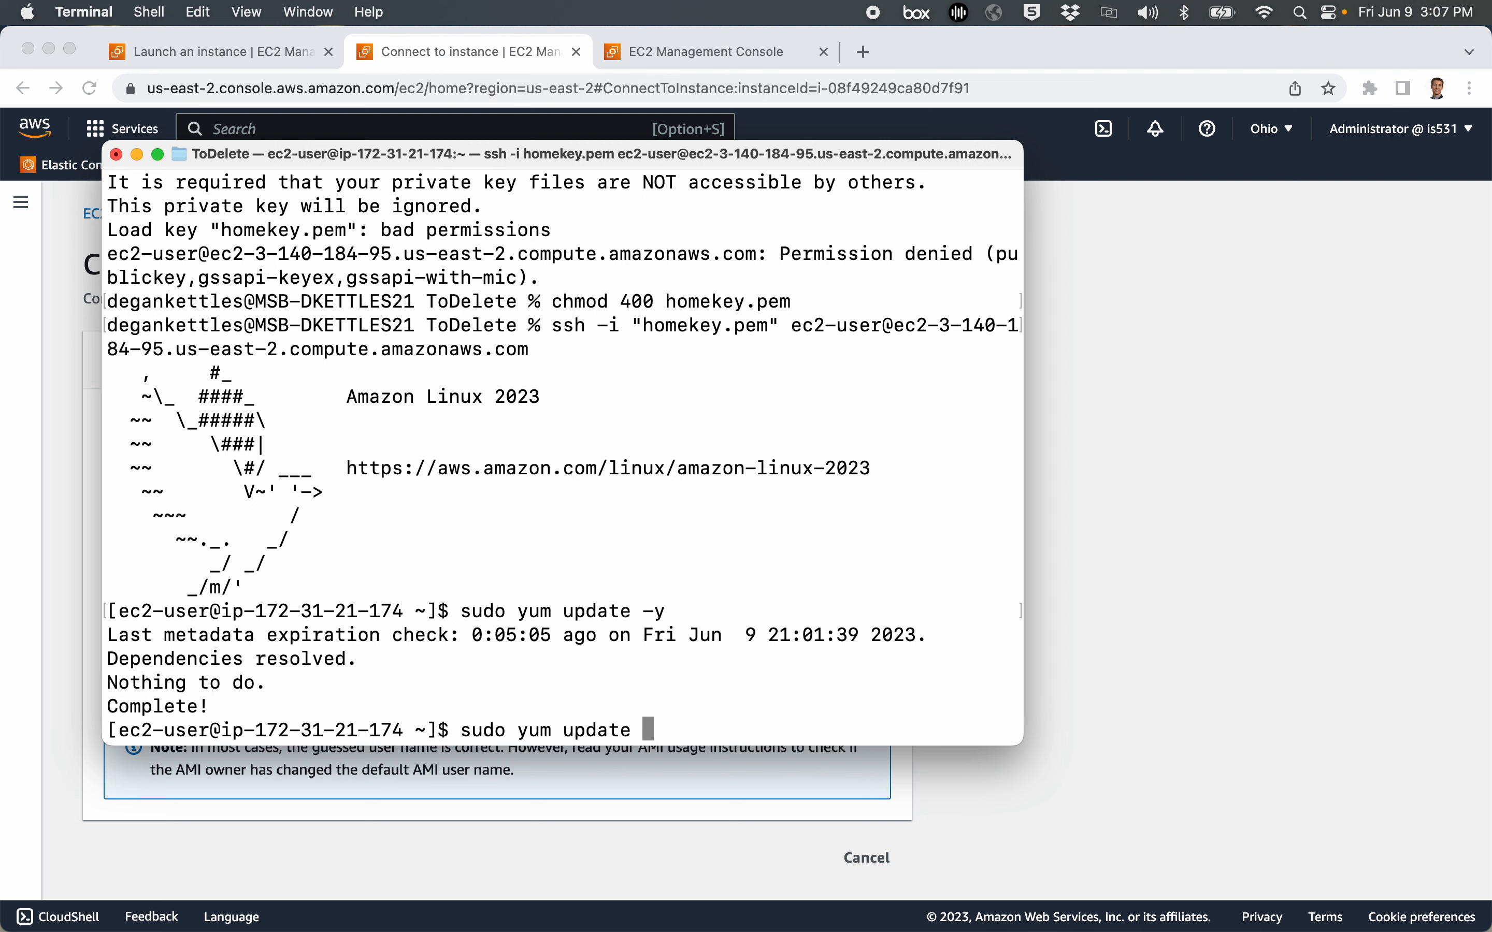
pyautogui.write('httpd -y')
pyautogui.press('Return')
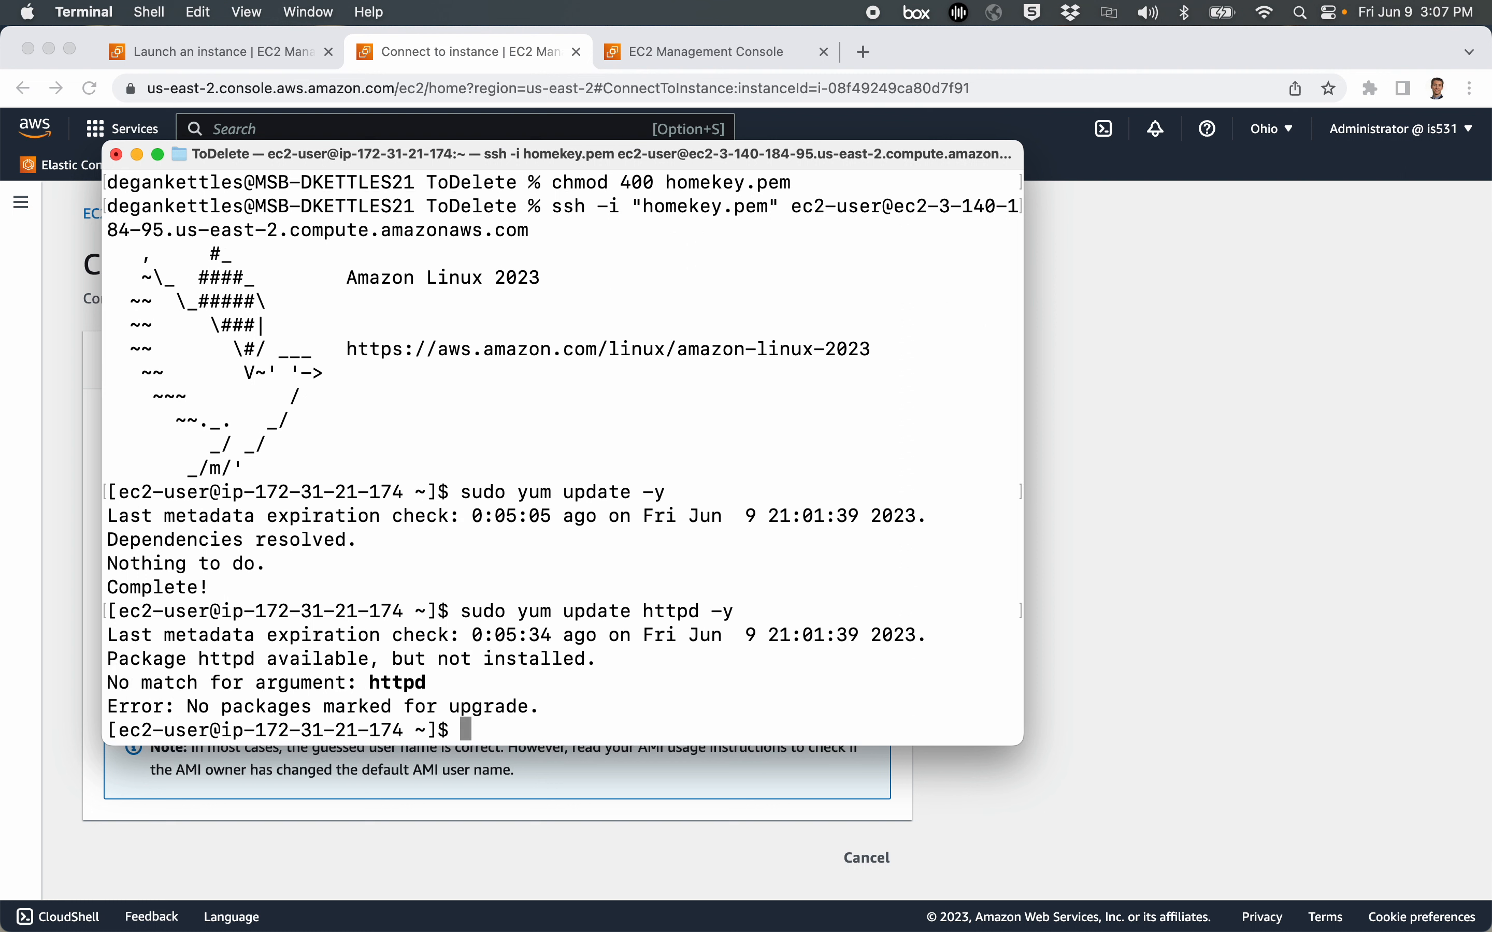
# Step: Change the previous command to sudo yum install httpd -y and run it to install the Apache web server
pyautogui.press('Up')
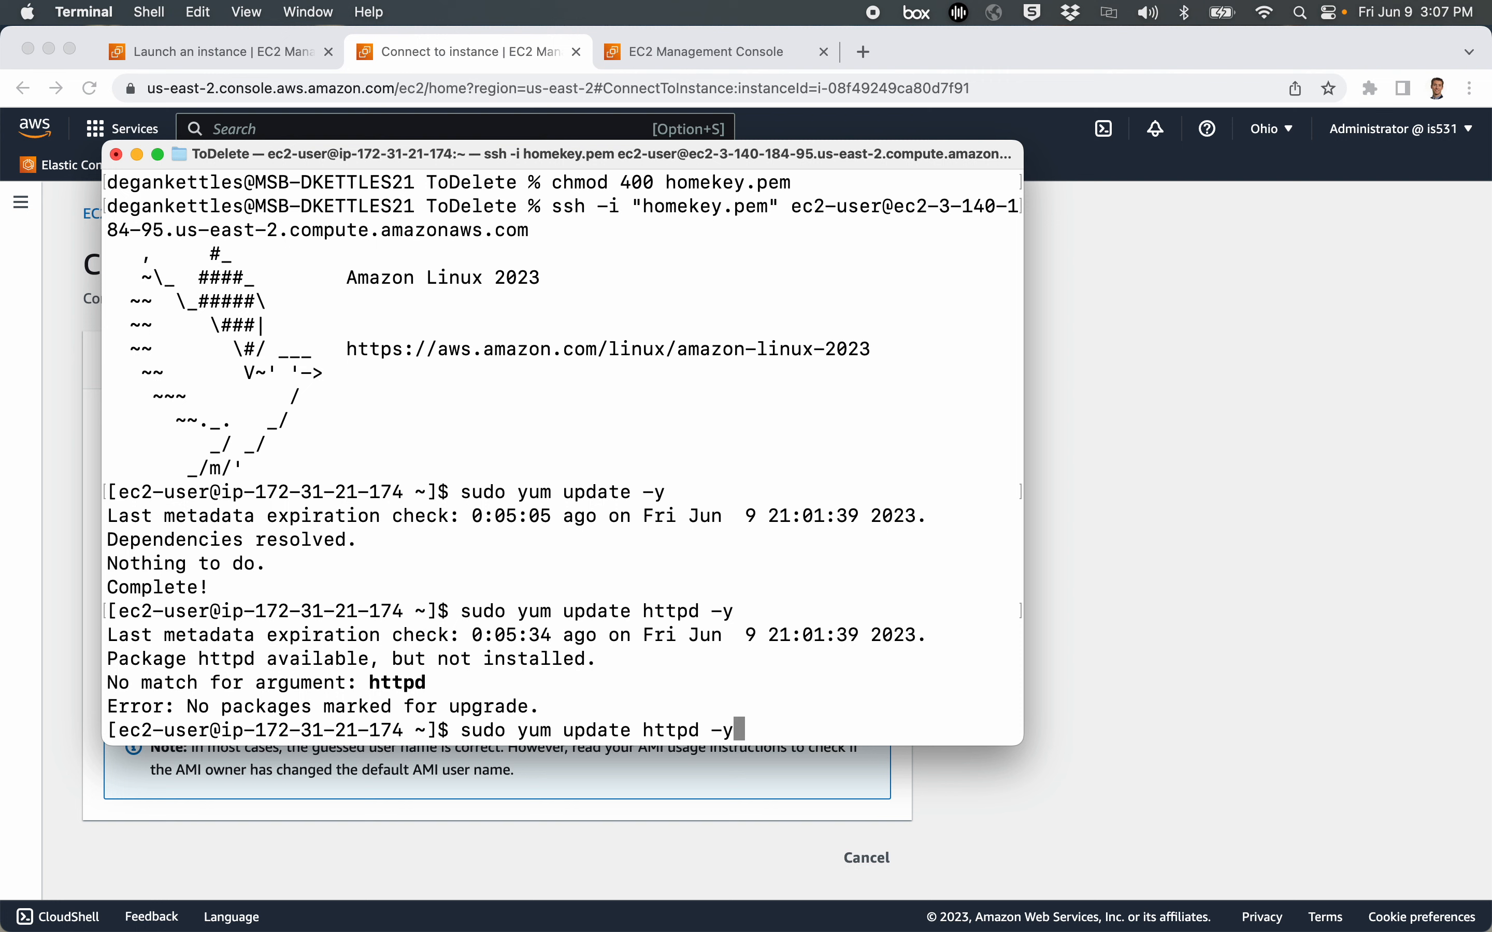
pyautogui.press('Left')
pyautogui.press('Left')
pyautogui.press('Left')
pyautogui.press('Left')
pyautogui.press('Left')
pyautogui.press('BackSpace')
pyautogui.press('BackSpace')
pyautogui.press('BackSpace')
pyautogui.press('BackSpace')
pyautogui.press('BackSpace')
pyautogui.press('BackSpace')
pyautogui.press('BackSpace')
pyautogui.write('install')
pyautogui.press('Return')
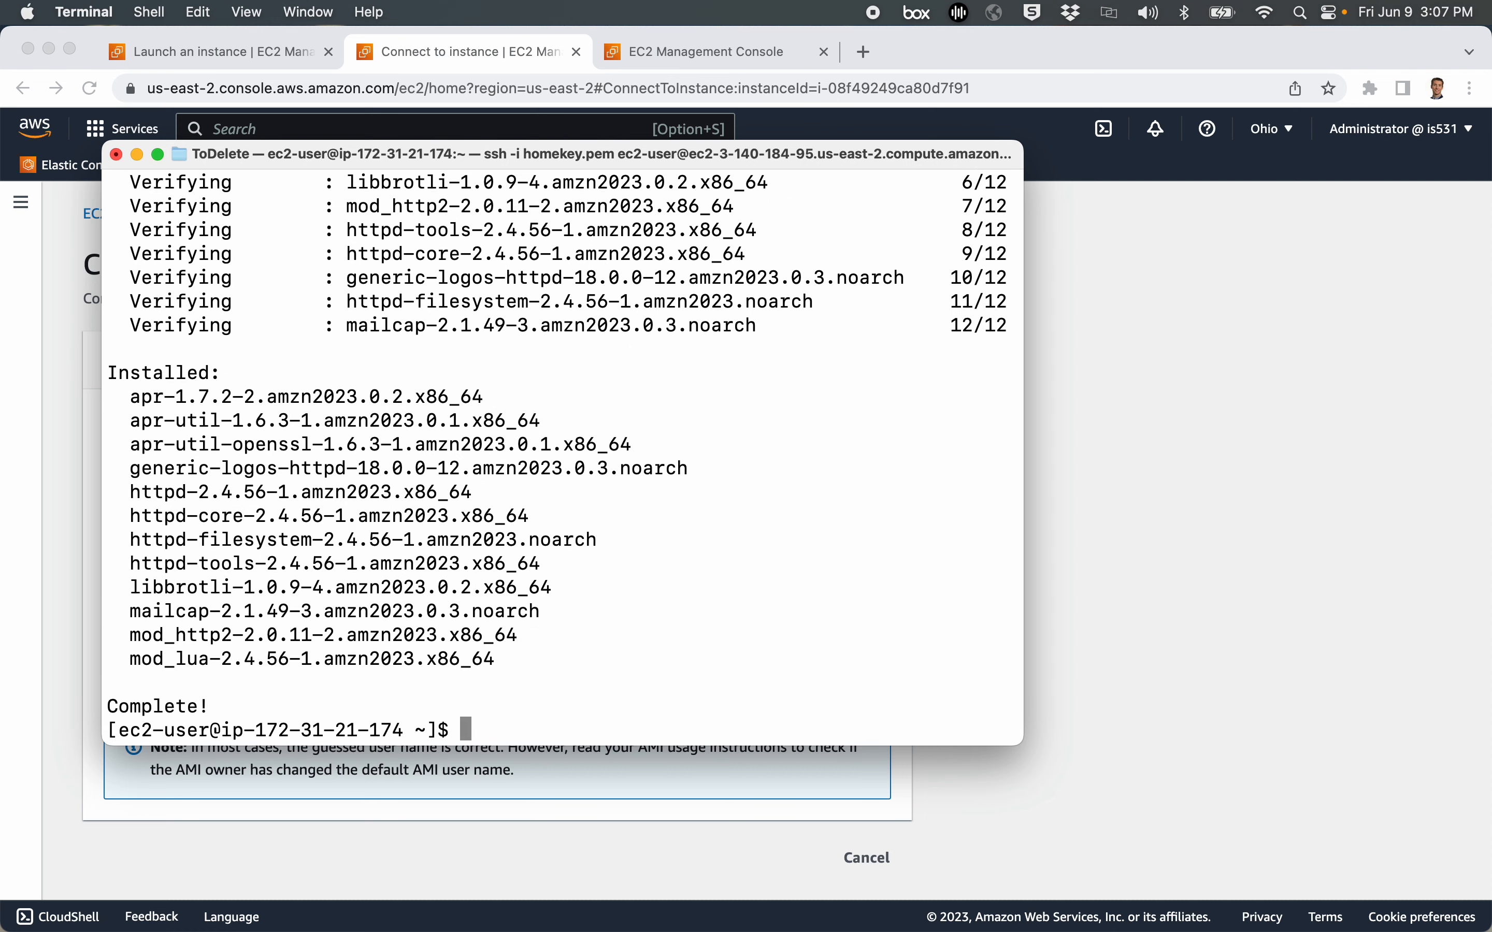
# Step: Start the Apache web server with sudo systemctl start httpd
pyautogui.write('sudo systemct')
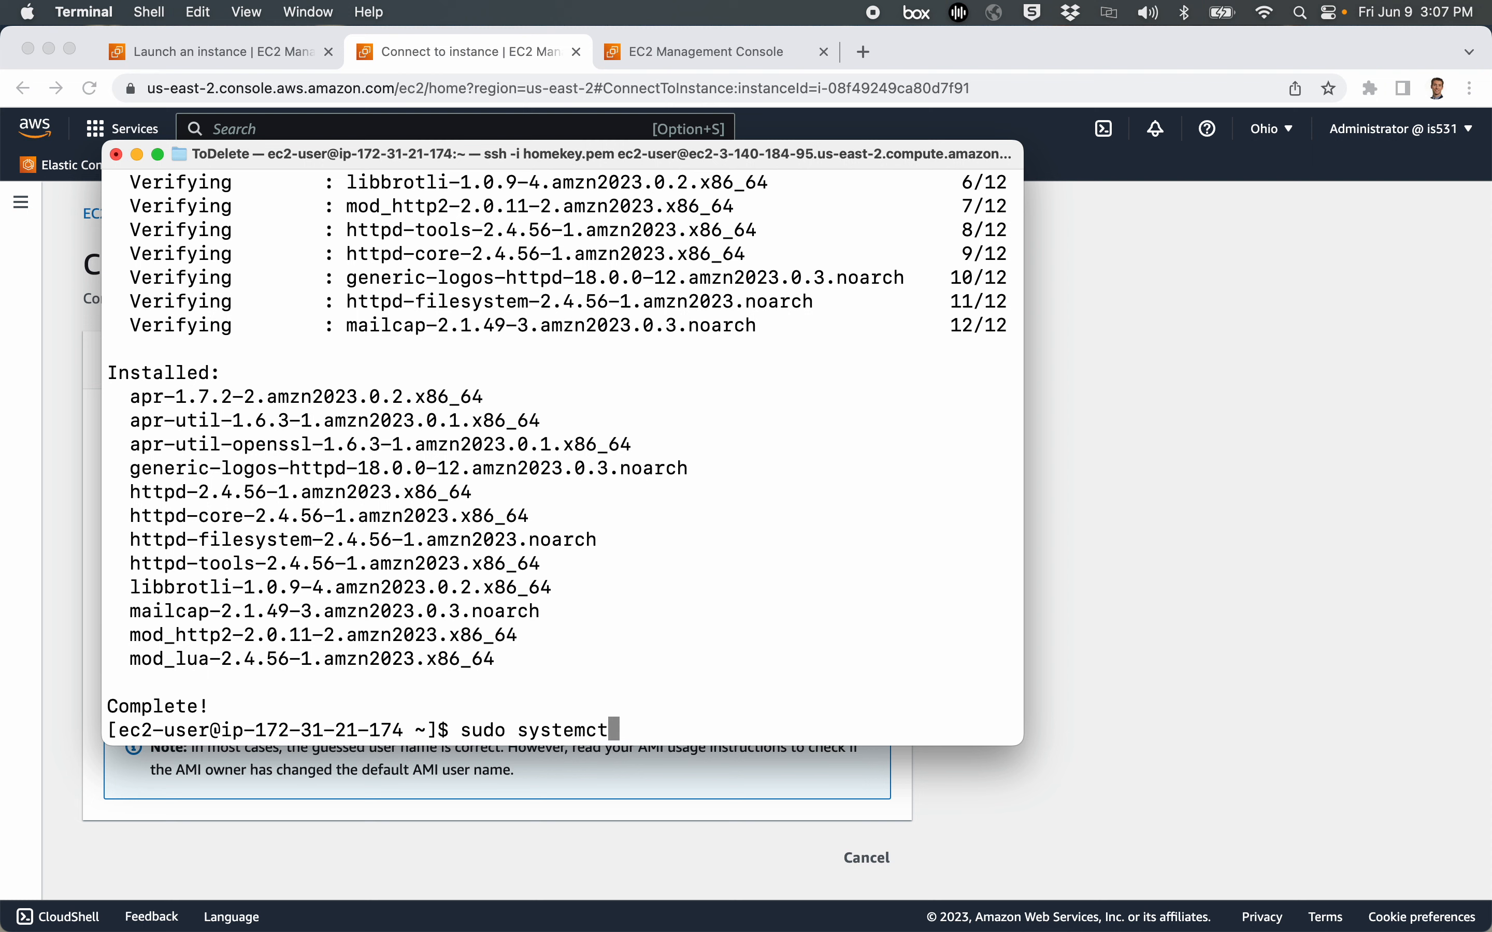
pyautogui.write('l start httpd')
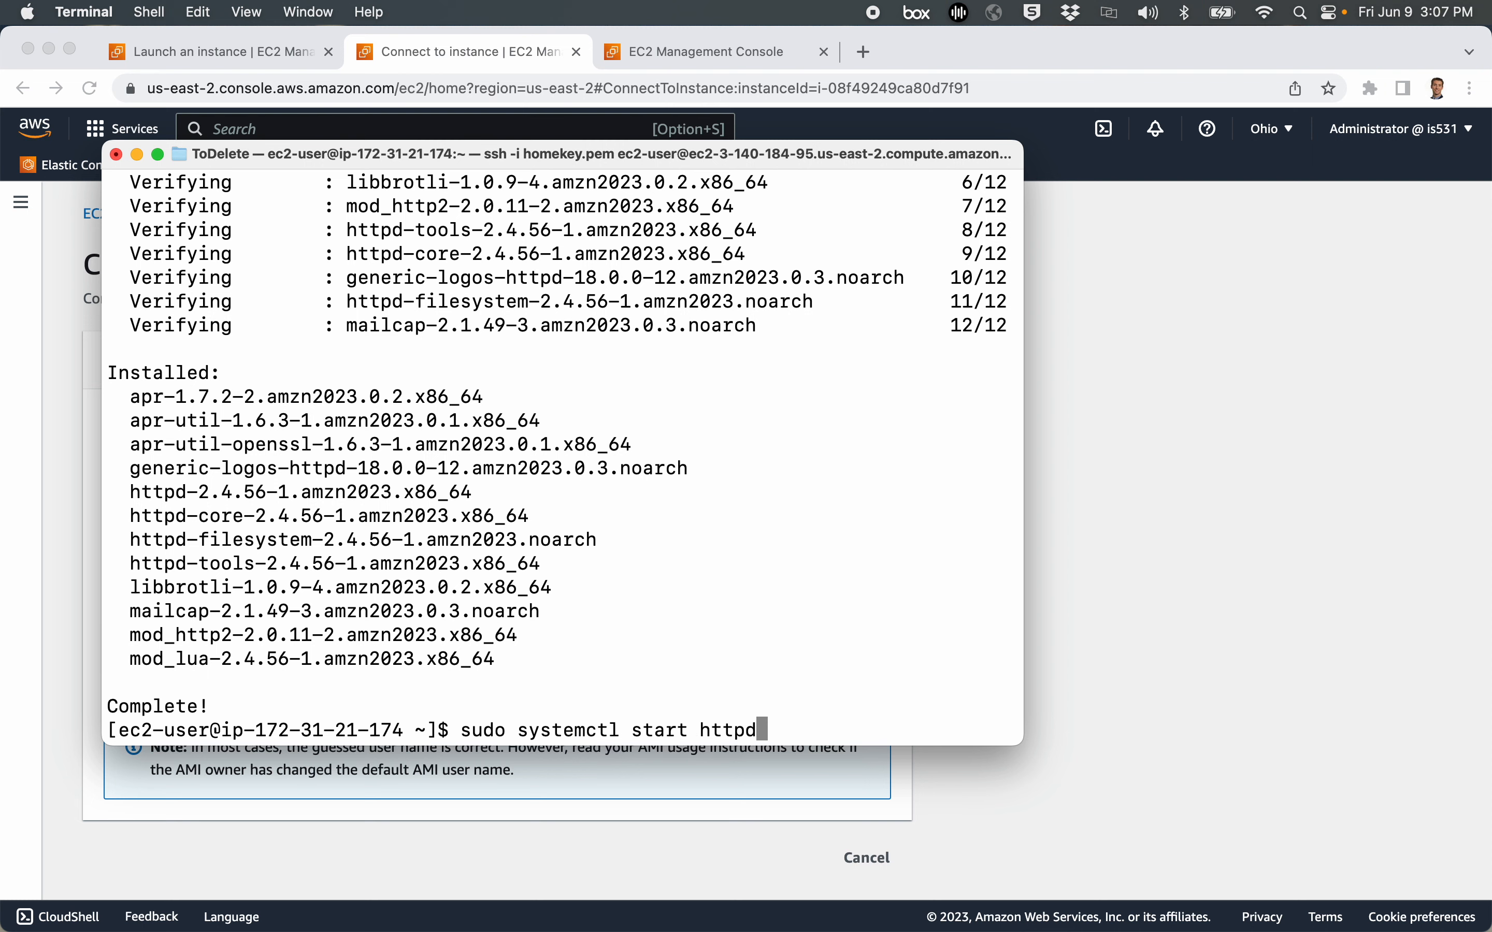
pyautogui.press('Return')
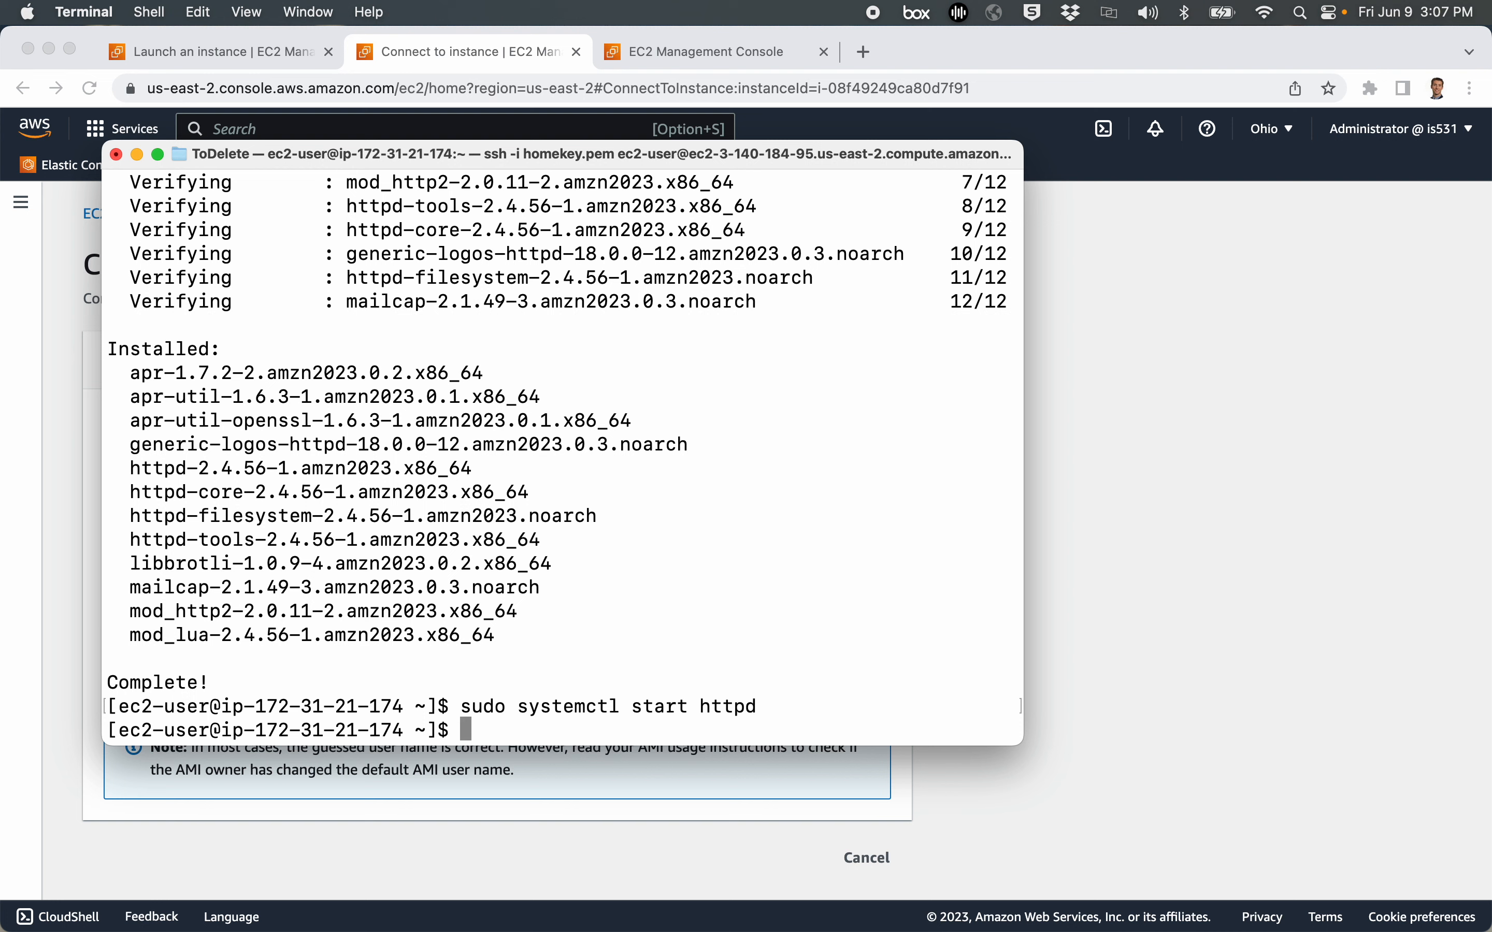
# Step: Switch to Chrome, copy the homebuilder instance's public IPv4 address from its details, and load 3.140.184.95 in a new browser tab
pyautogui.click(483, 56)
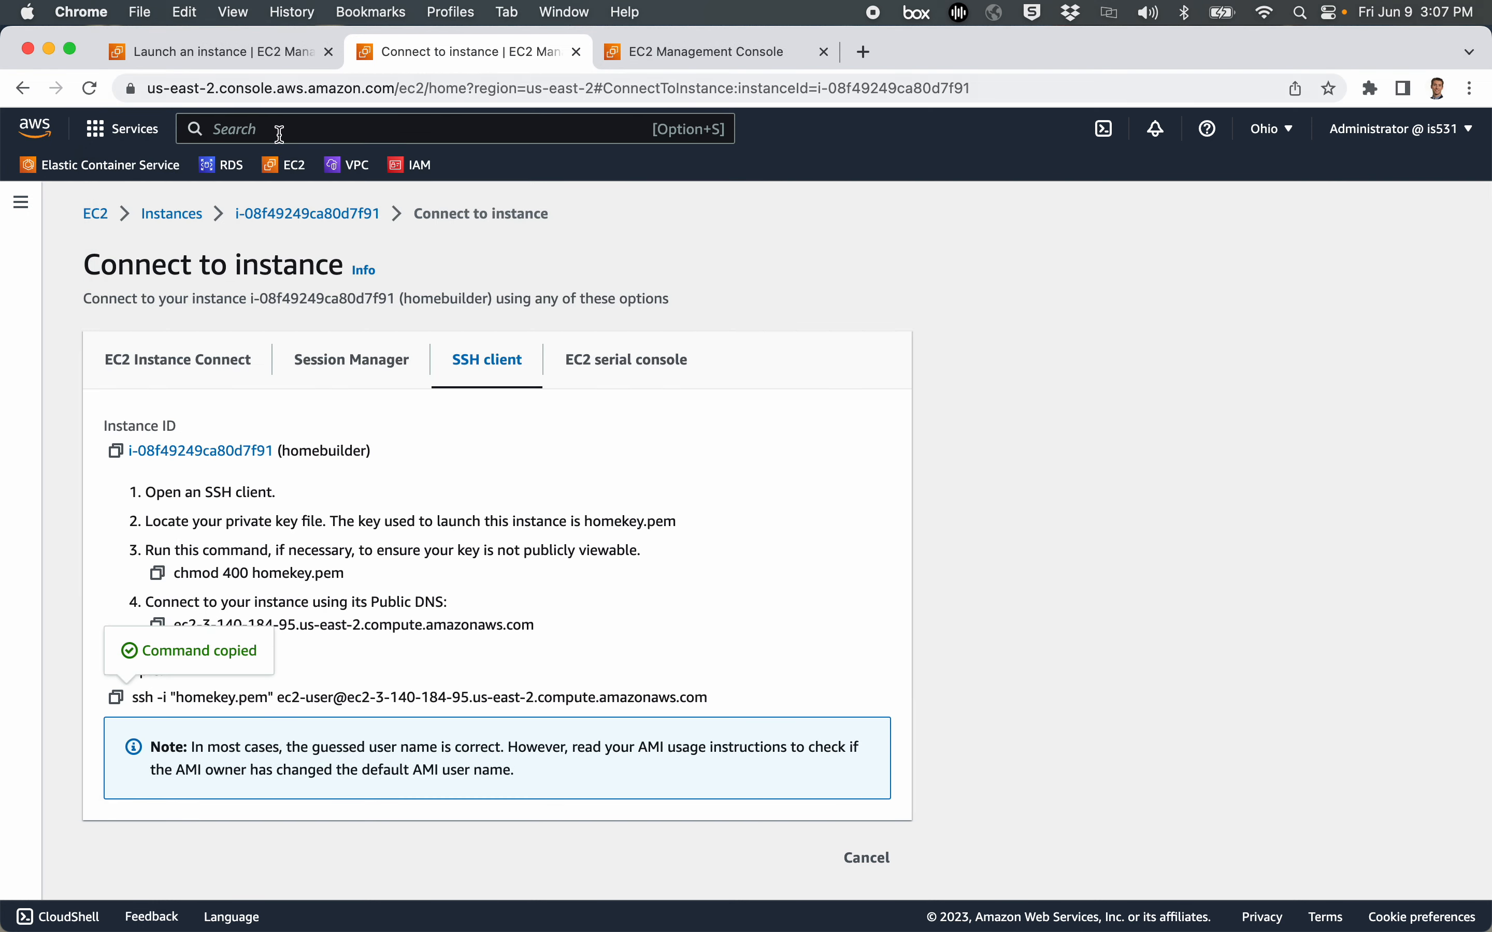
pyautogui.click(289, 217)
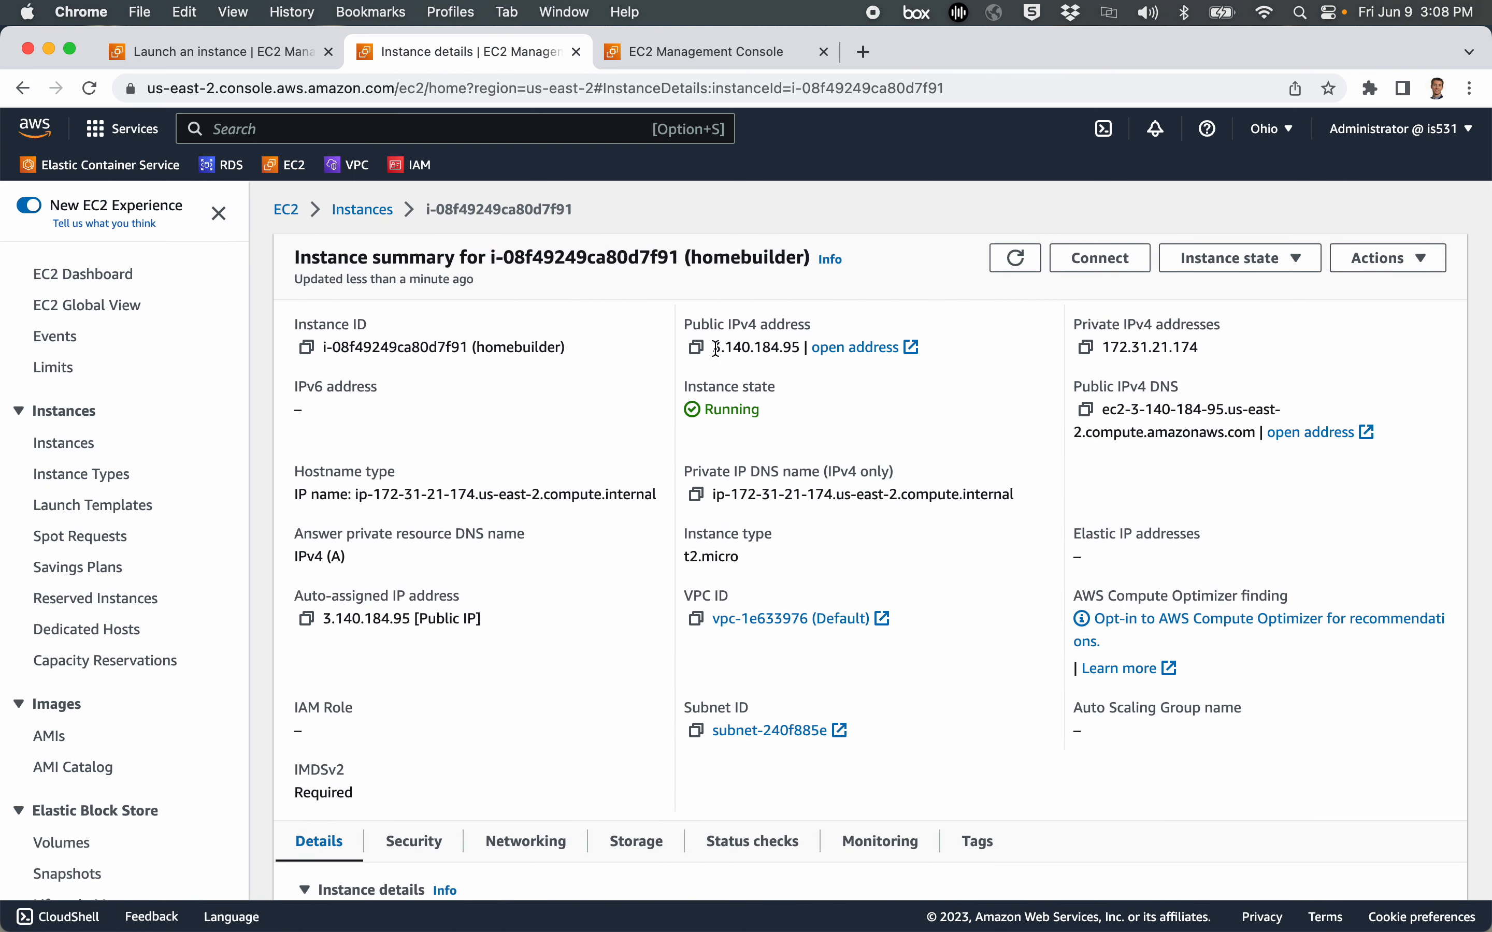
pyautogui.moveTo(713, 350); pyautogui.dragTo(801, 350)
pyautogui.press('super+c')
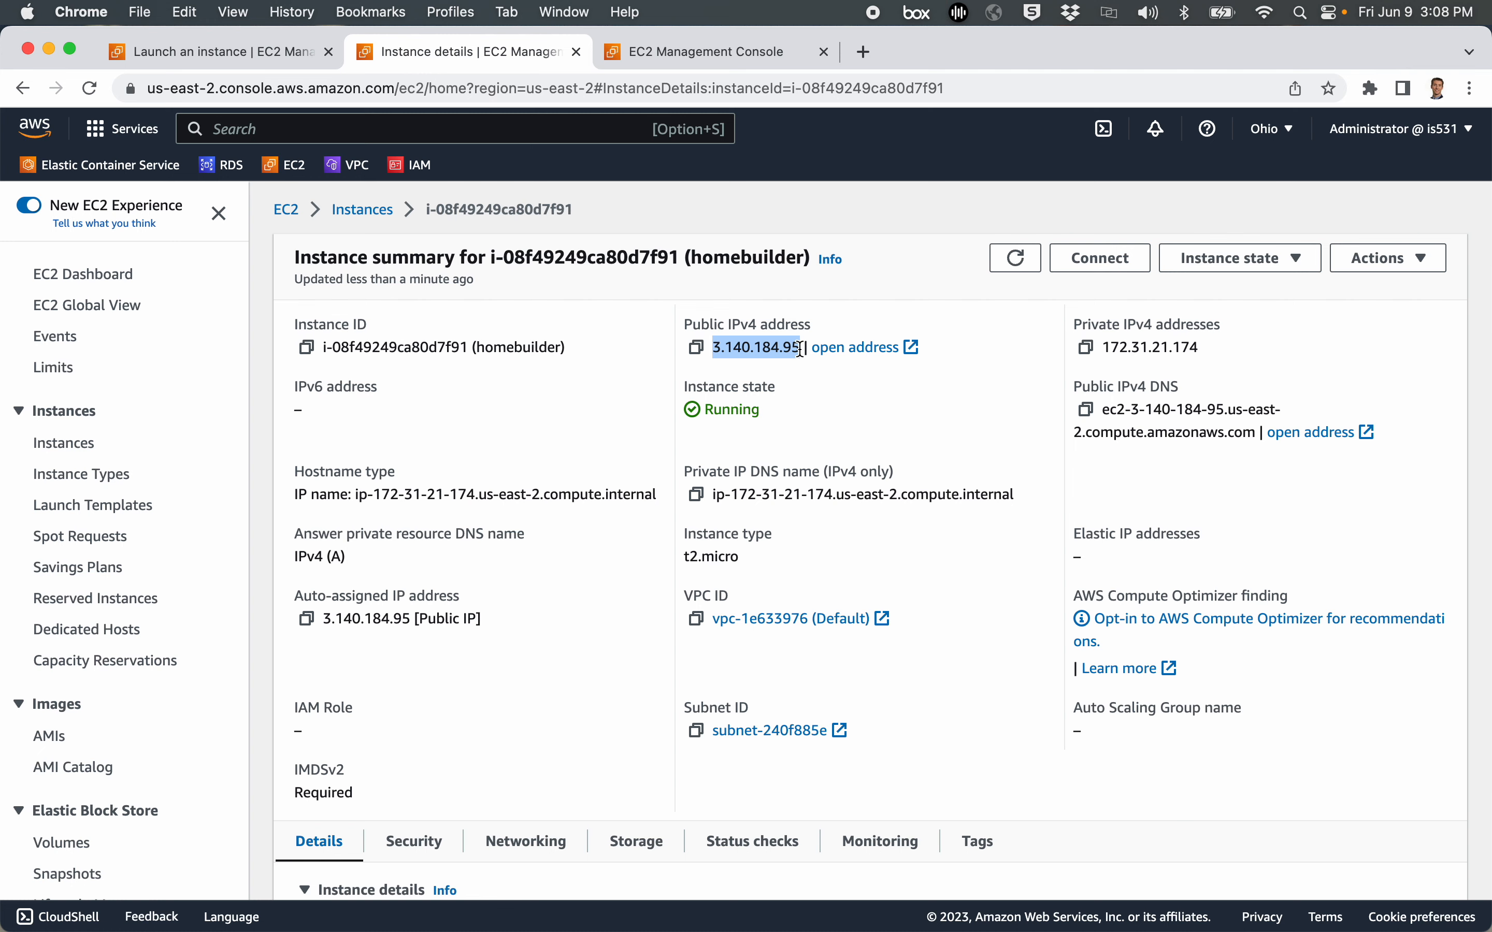
pyautogui.moveTo(1103, 409); pyautogui.dragTo(1251, 431)
pyautogui.click(864, 52)
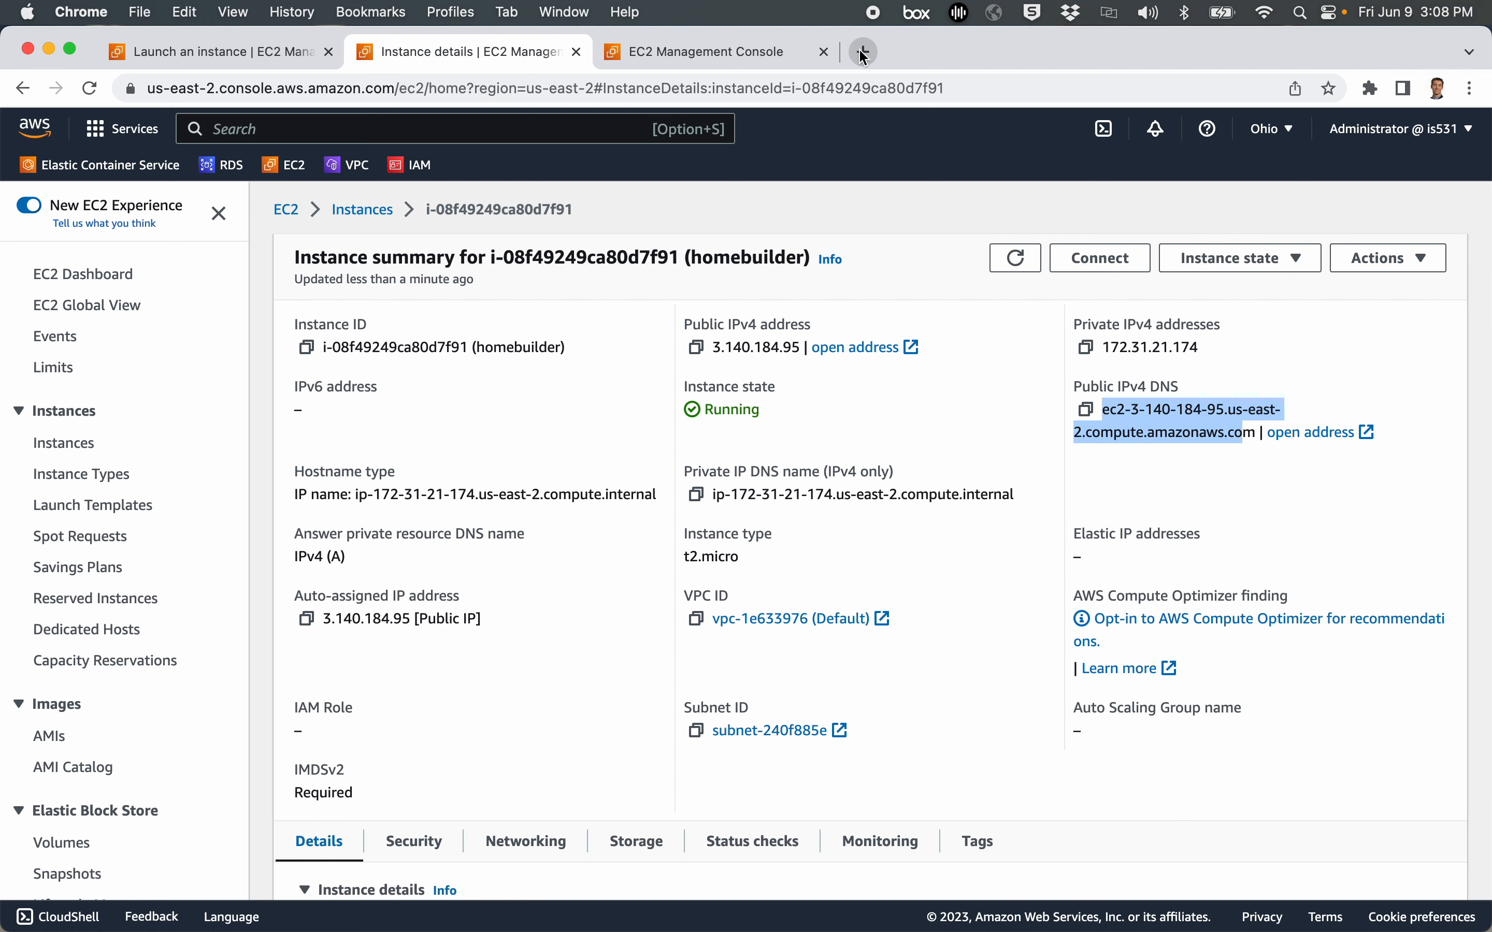
pyautogui.press('super+v')
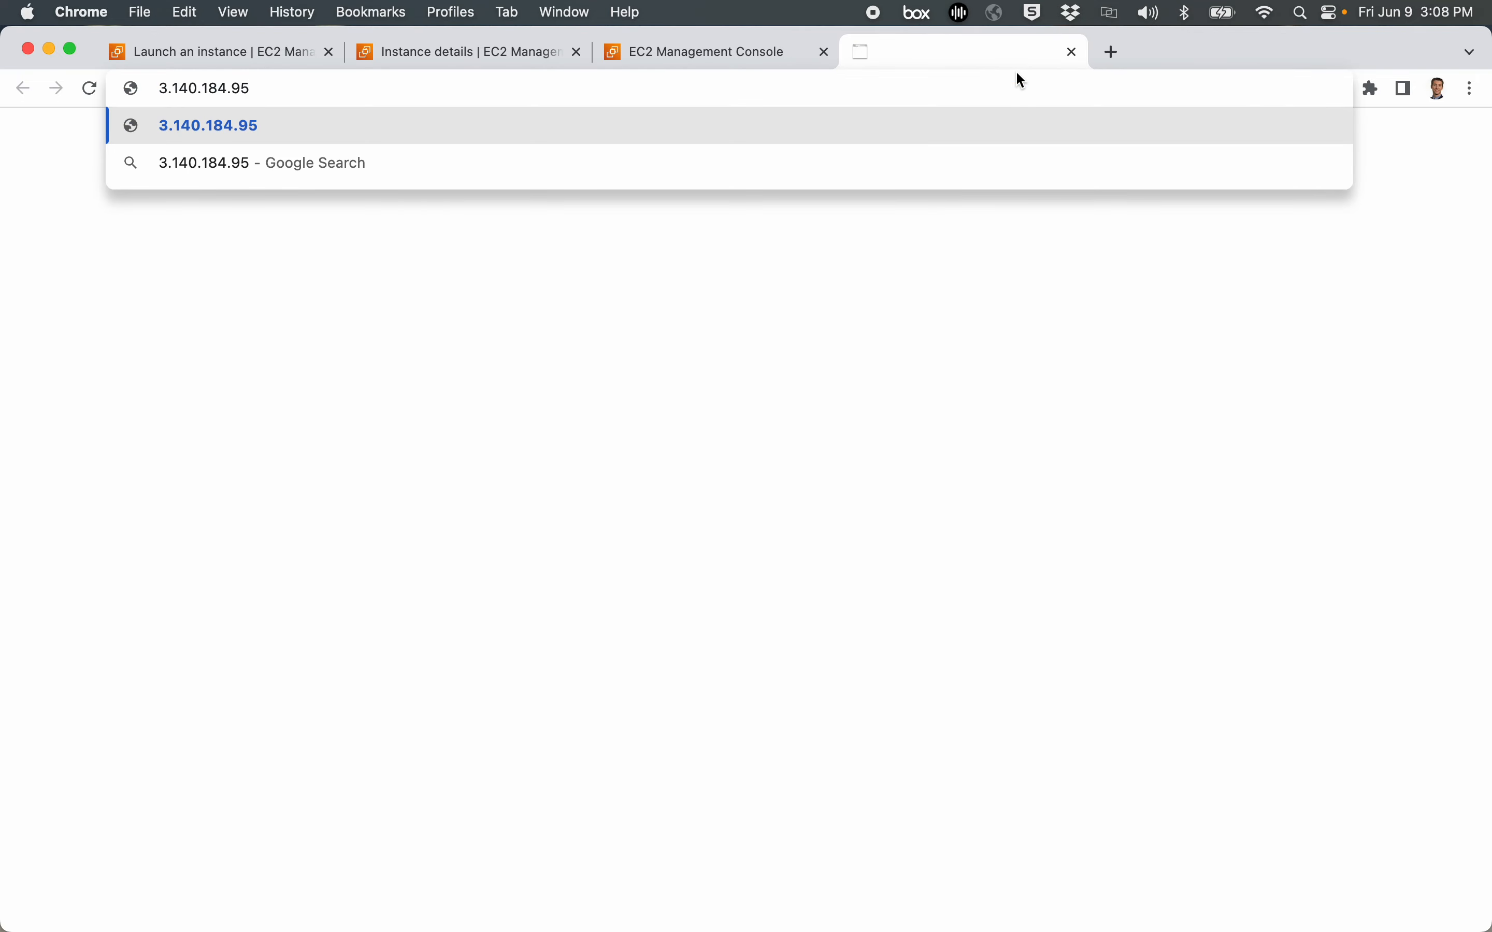
pyautogui.press('Return')
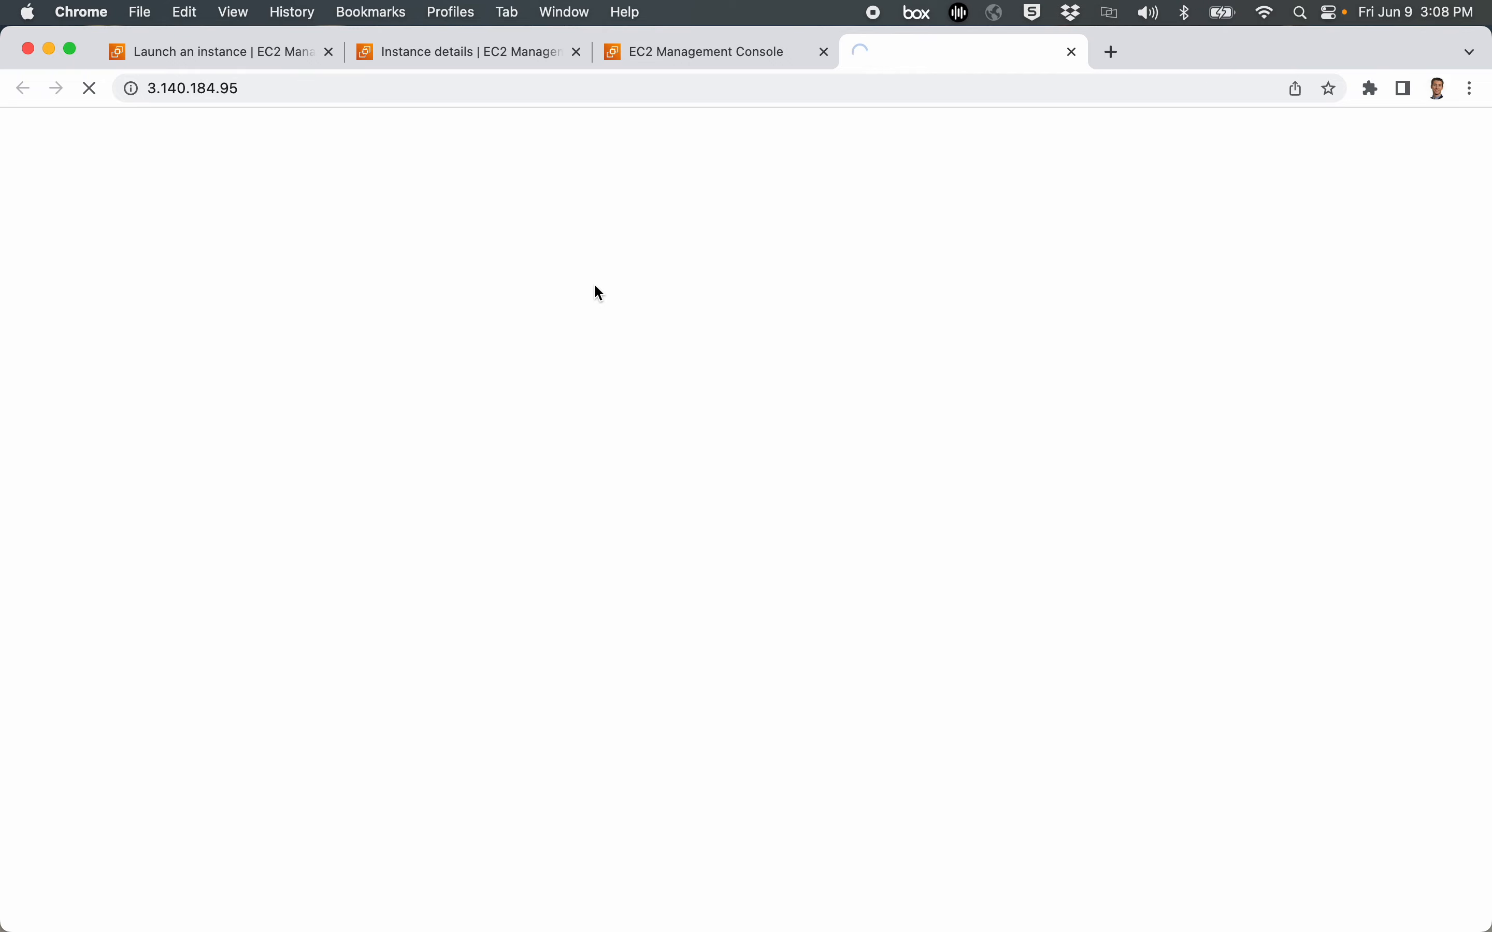
pyautogui.click(886, 891)
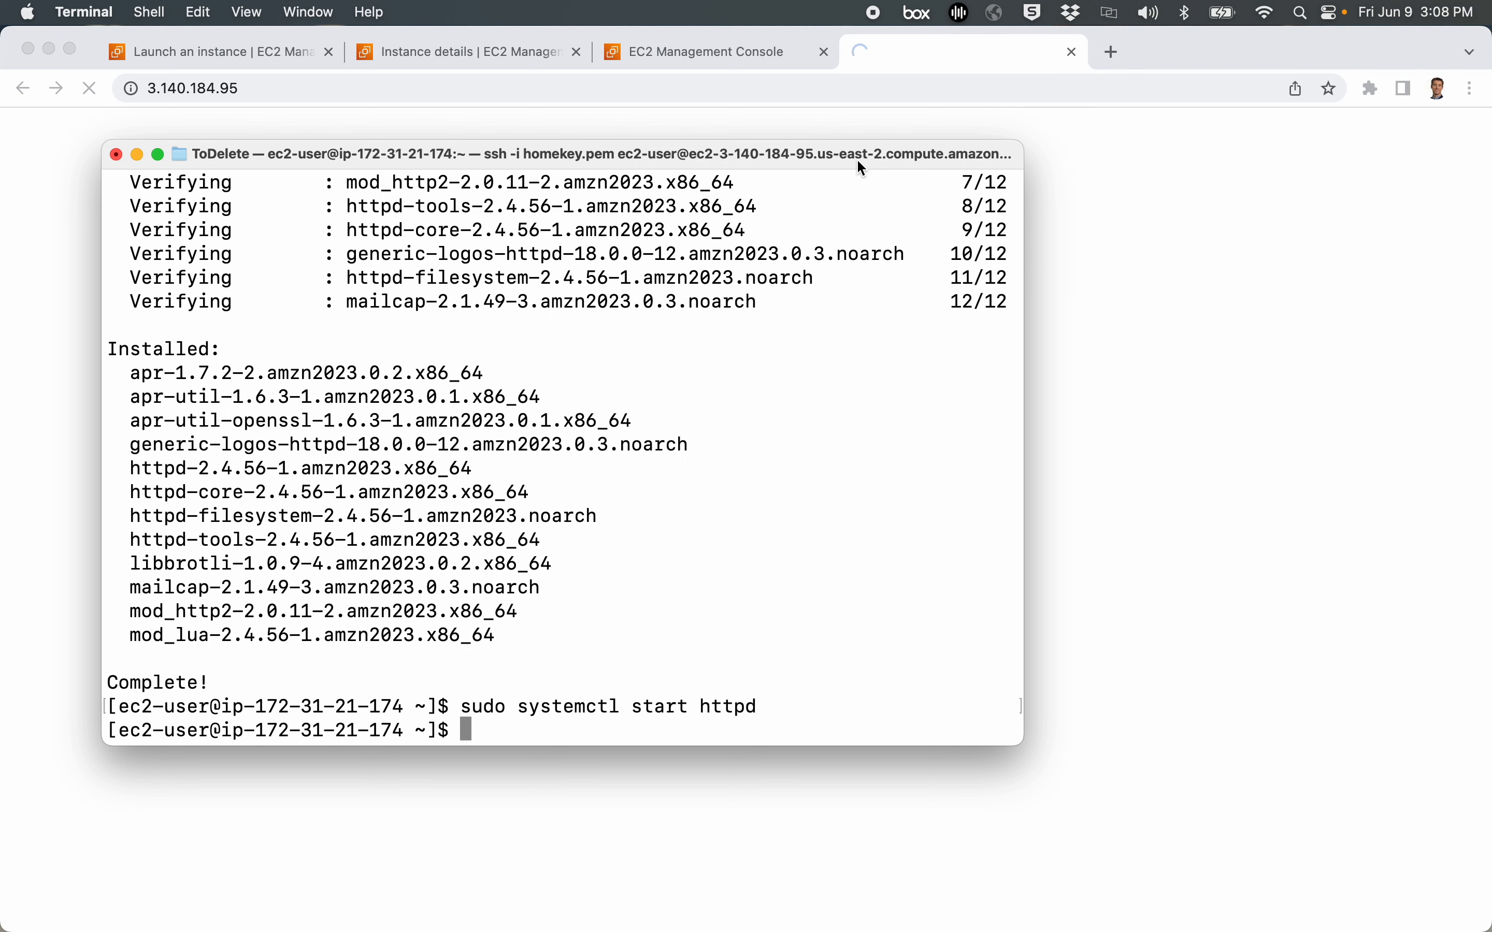
pyautogui.moveTo(861, 167); pyautogui.dragTo(960, 266)
pyautogui.click(866, 197)
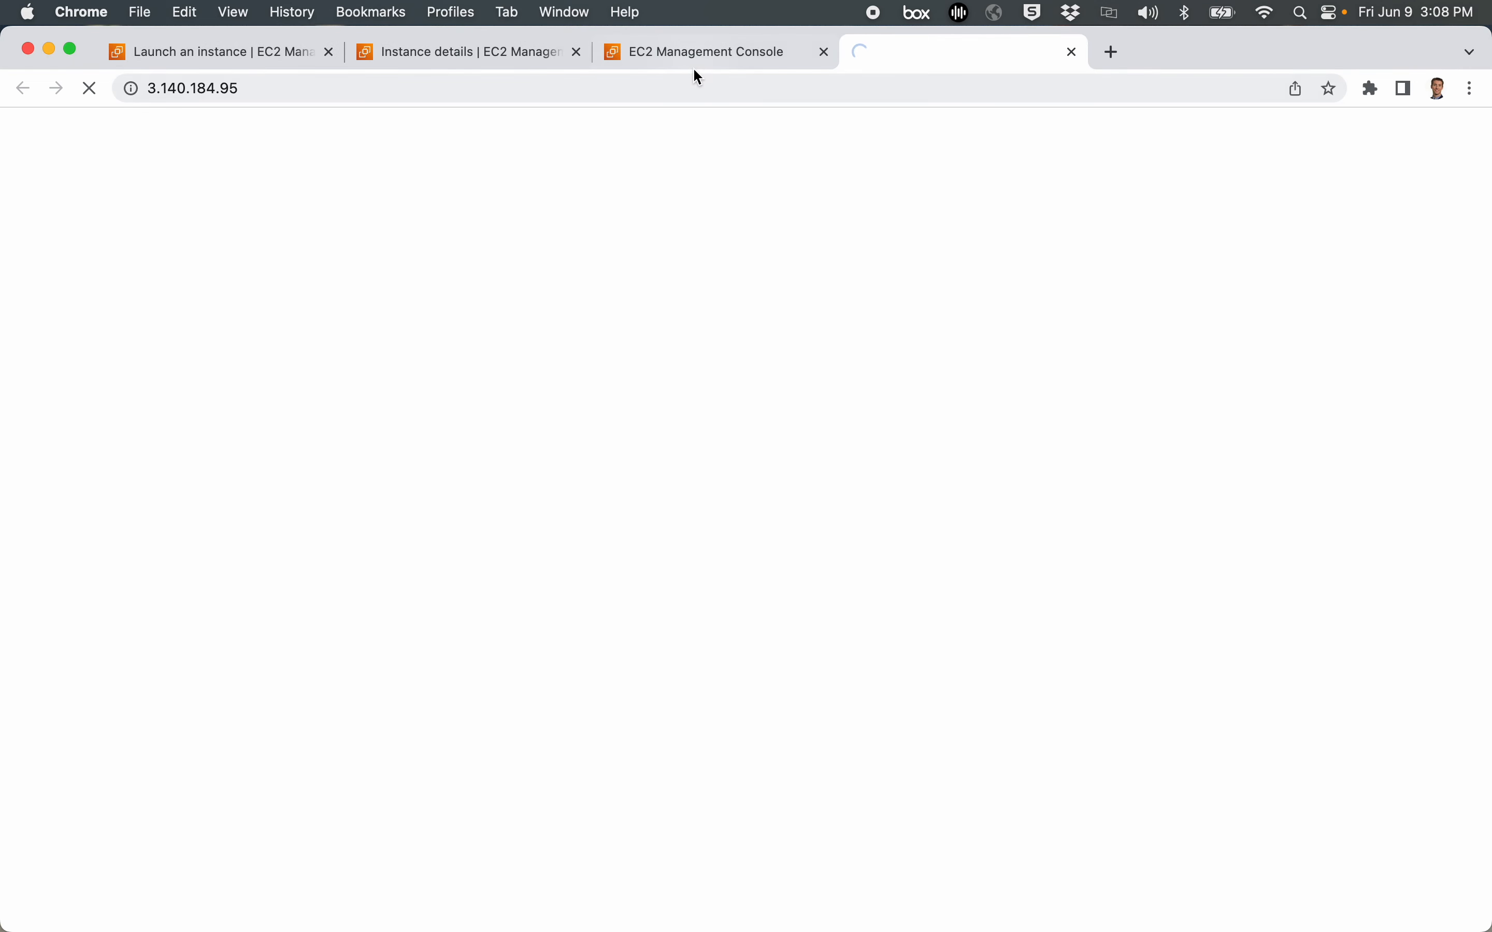
# Step: Add an inbound rule of type HTTP to the launch-wizard-4 security group
pyautogui.click(678, 49)
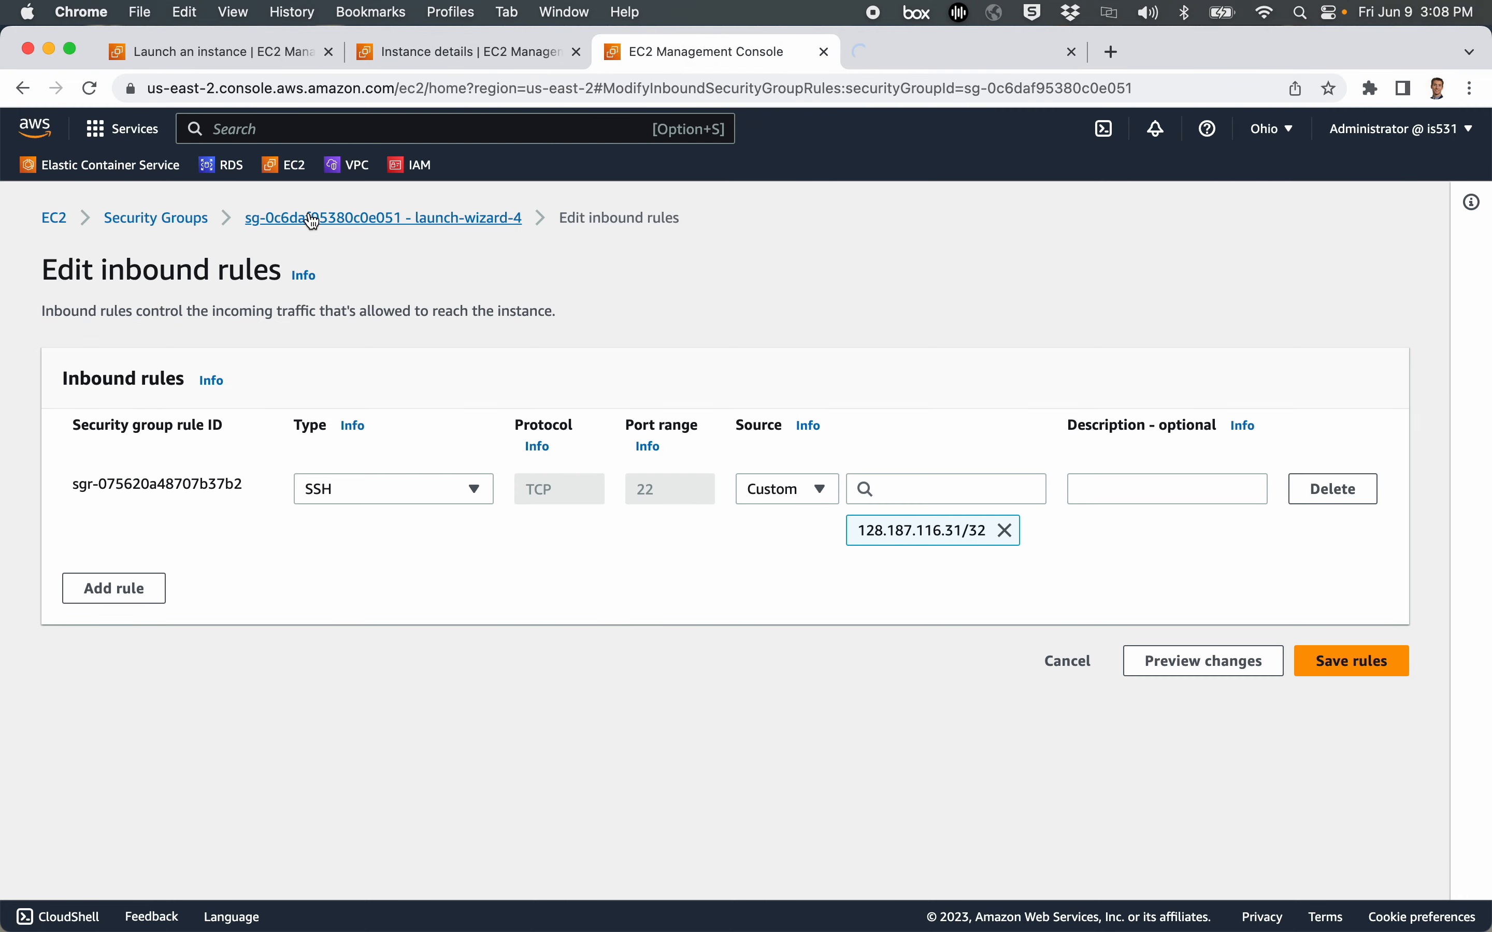
pyautogui.click(104, 592)
pyautogui.click(367, 573)
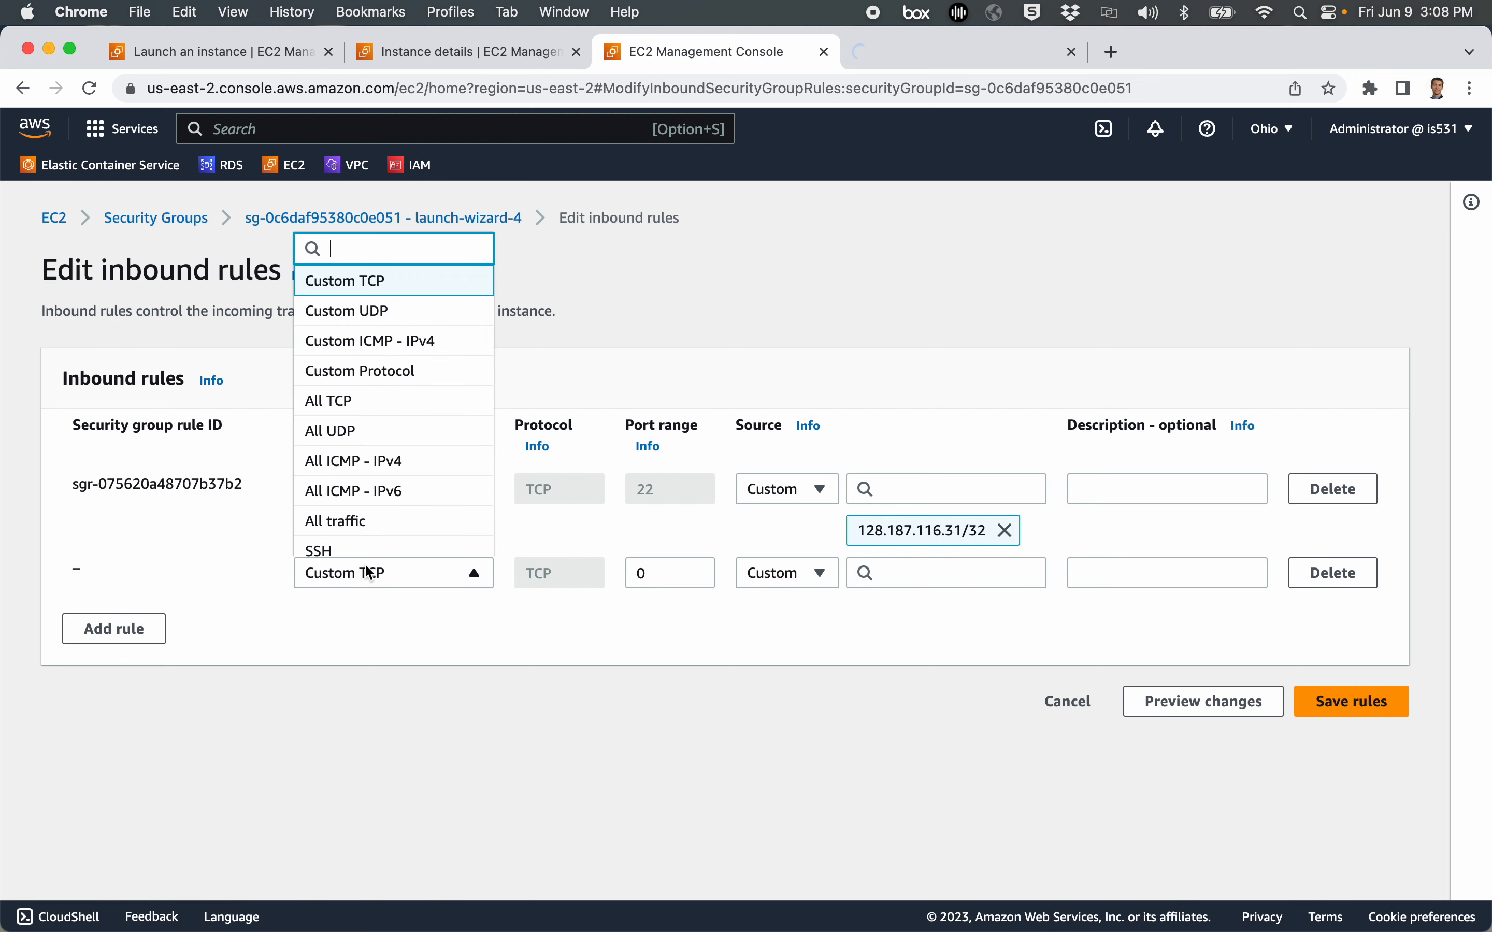
pyautogui.scroll(-1, 368, 478)
pyautogui.scroll(-4, 366, 475)
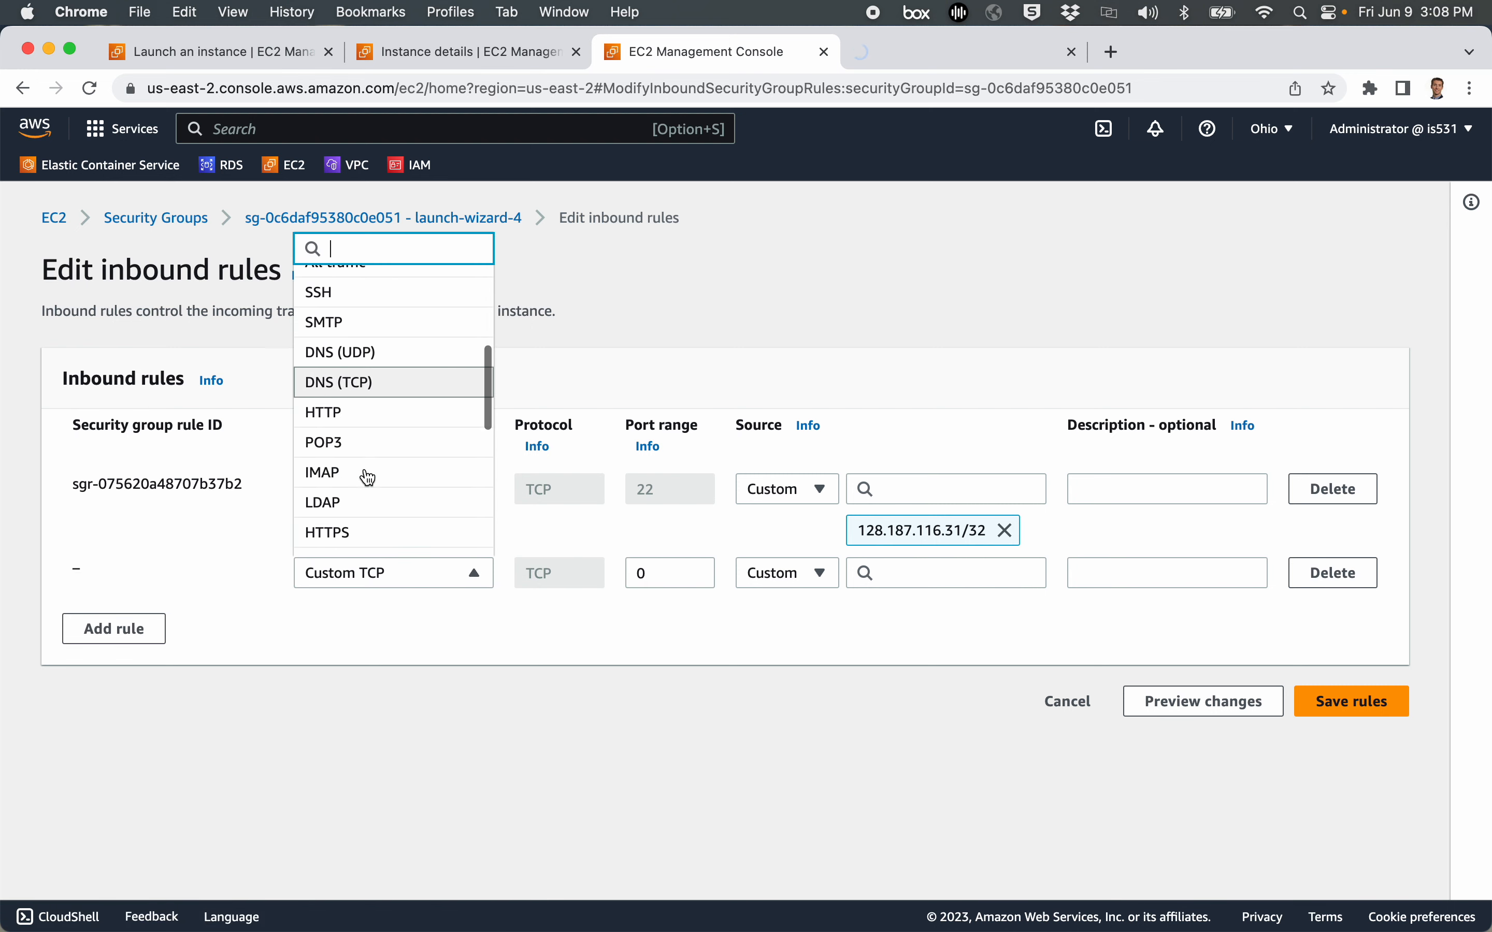
pyautogui.click(360, 411)
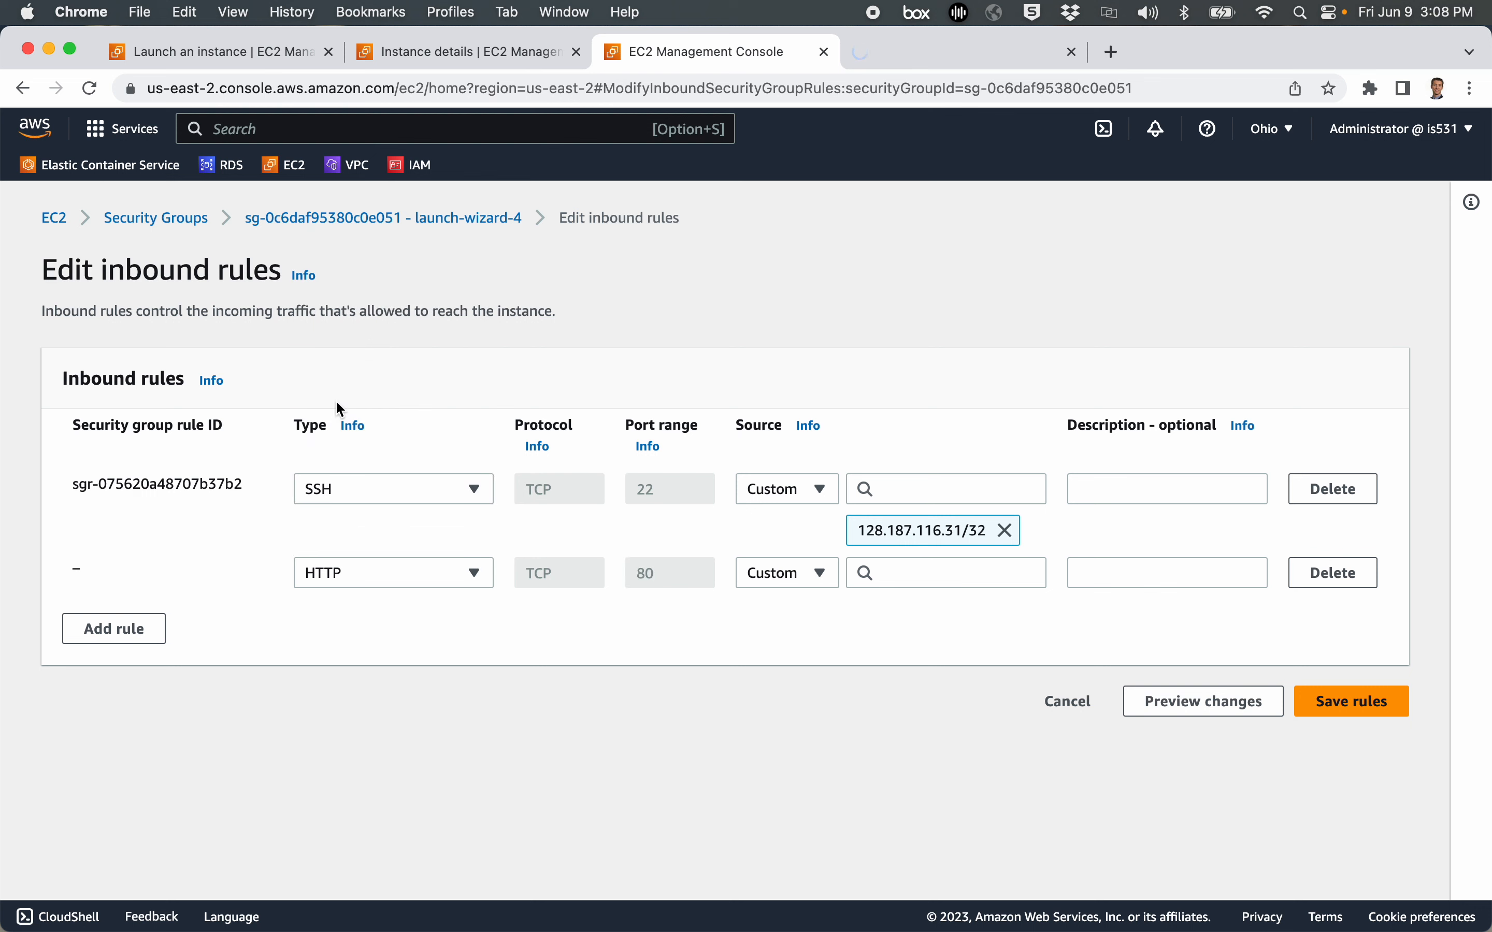
pyautogui.click(786, 573)
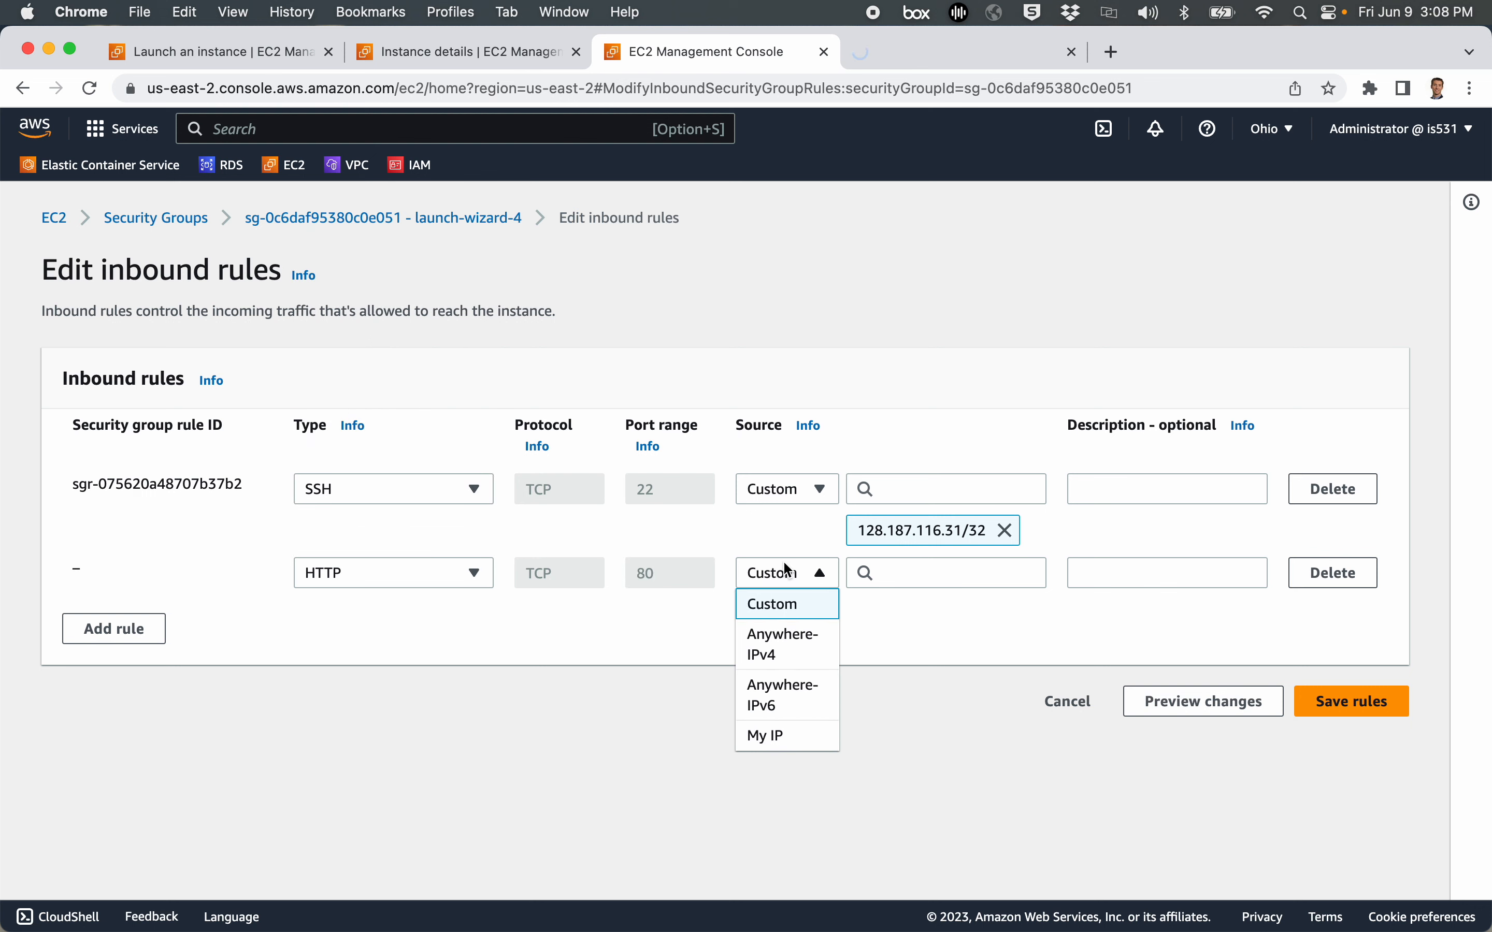
pyautogui.click(775, 736)
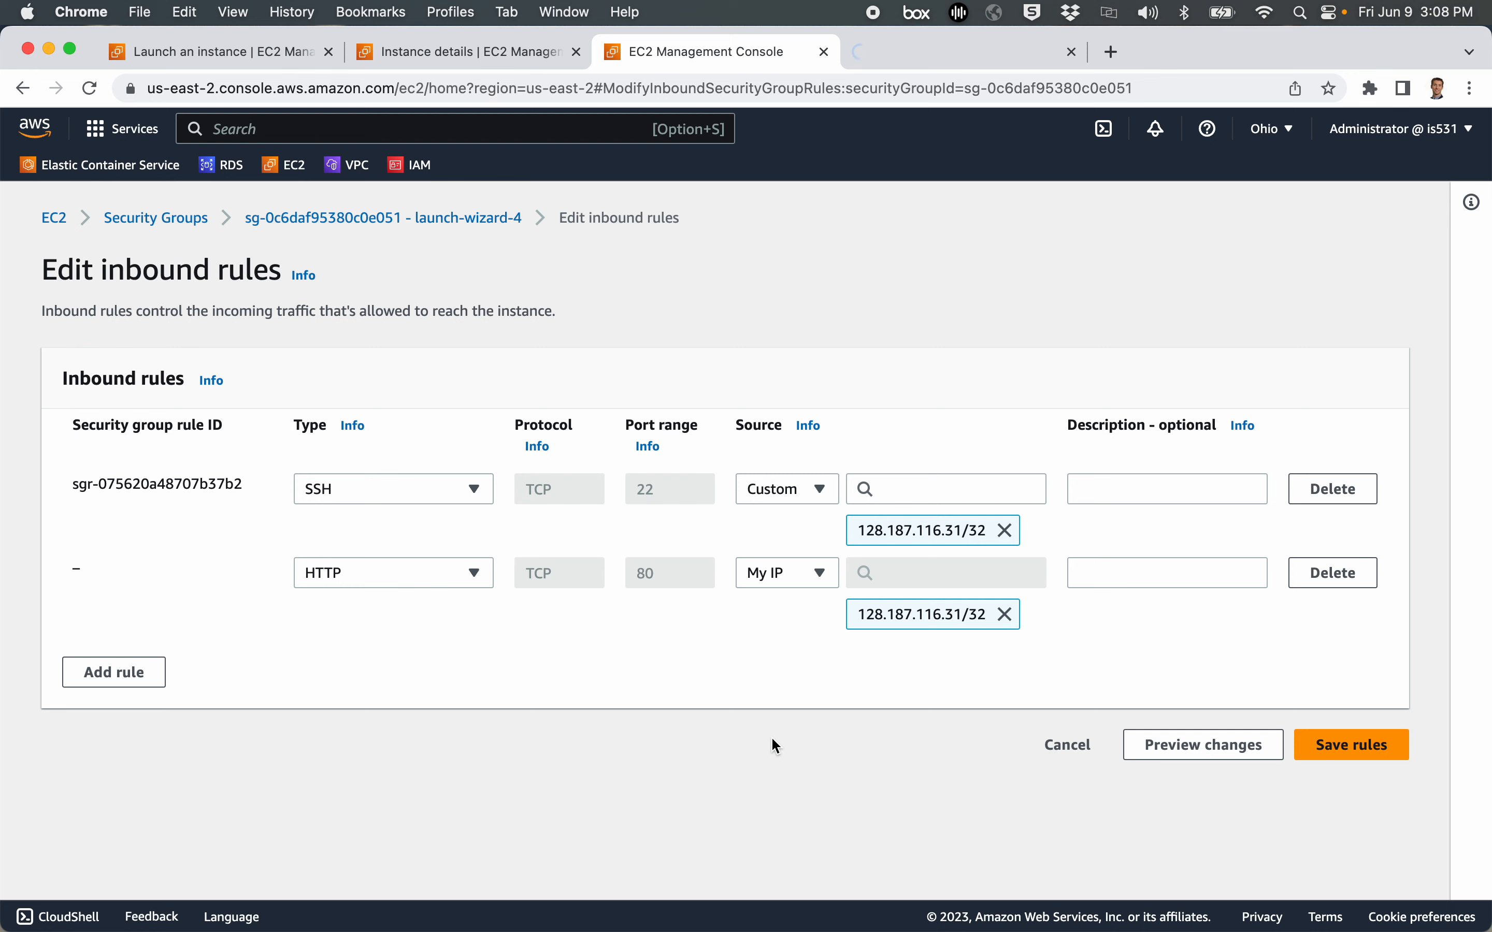
pyautogui.click(1005, 615)
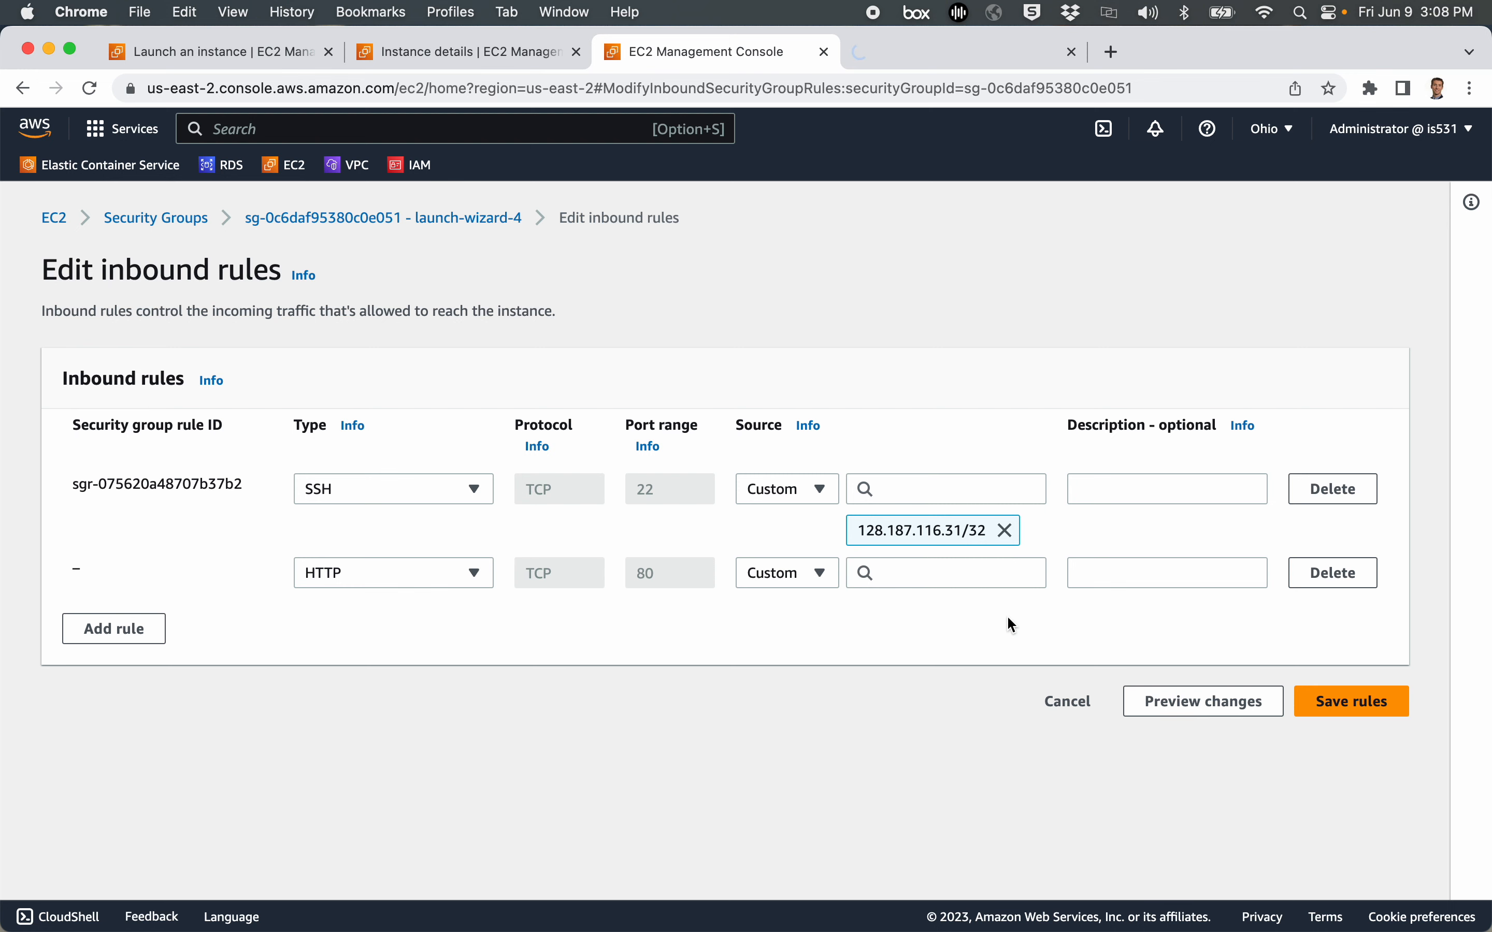
# Step: Save the HTTP rule with Anywhere-IPv4 as its source and reopen the security group's inbound rules to review them
pyautogui.click(781, 576)
pyautogui.click(778, 671)
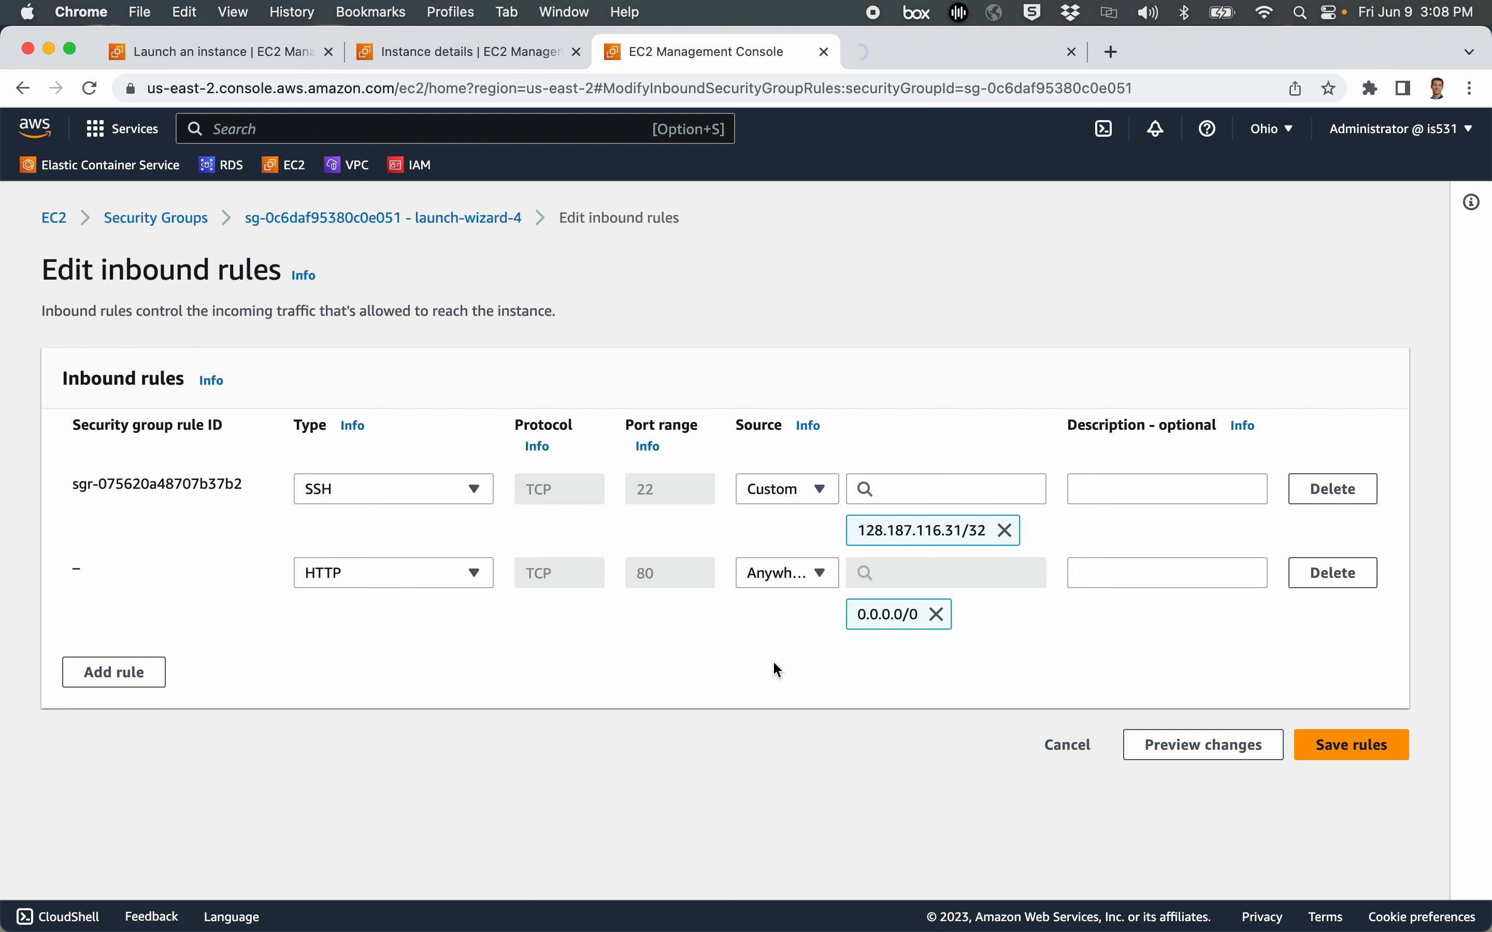
pyautogui.click(1369, 745)
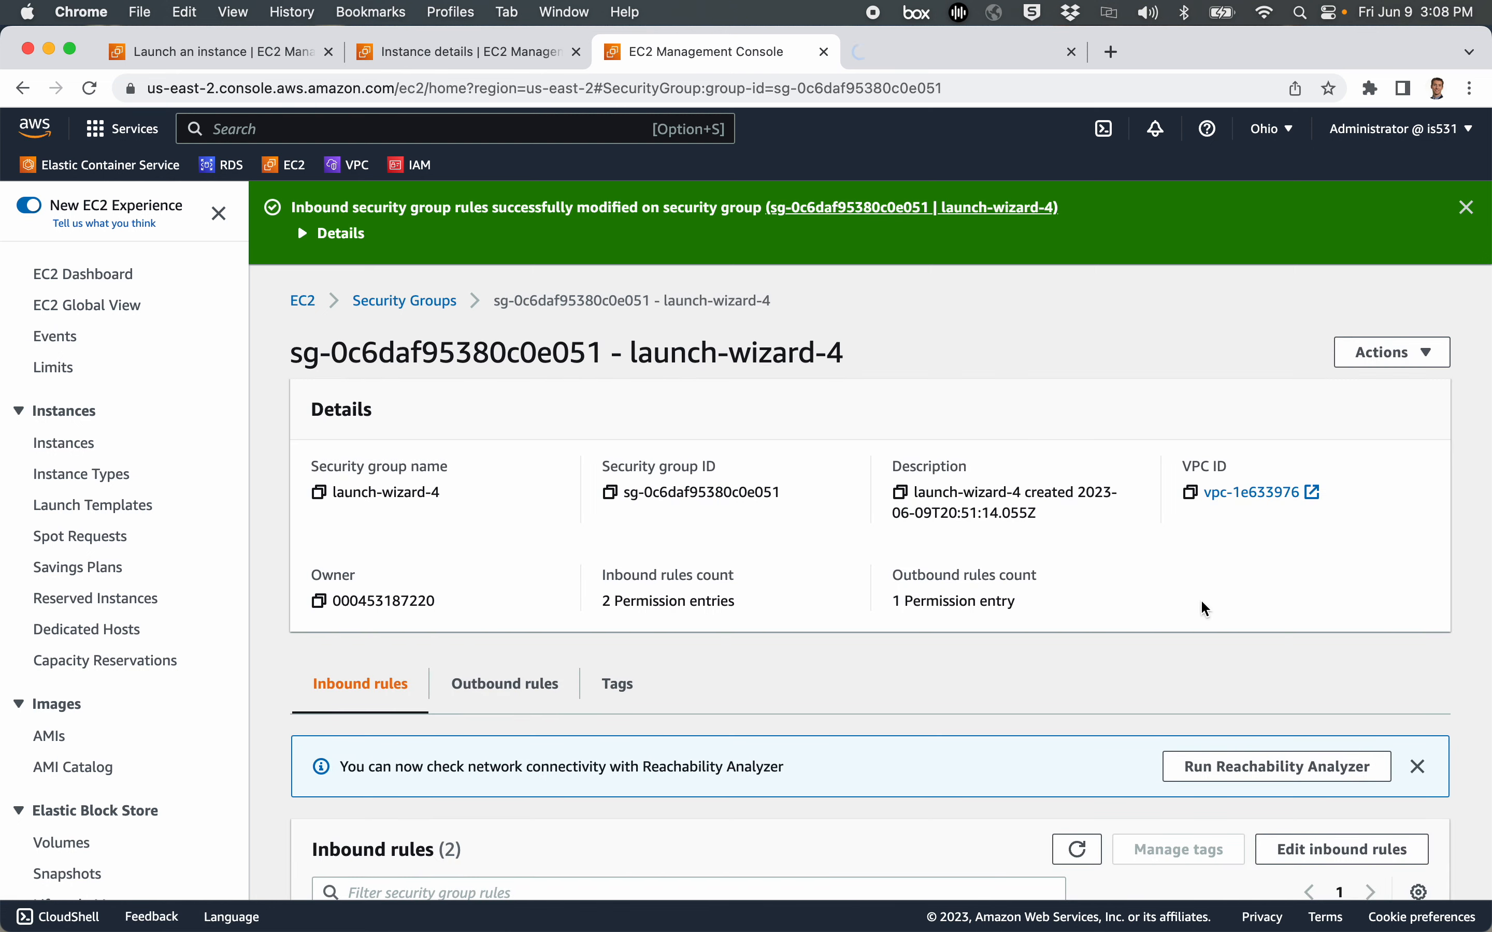
pyautogui.scroll(-3, 787, 574)
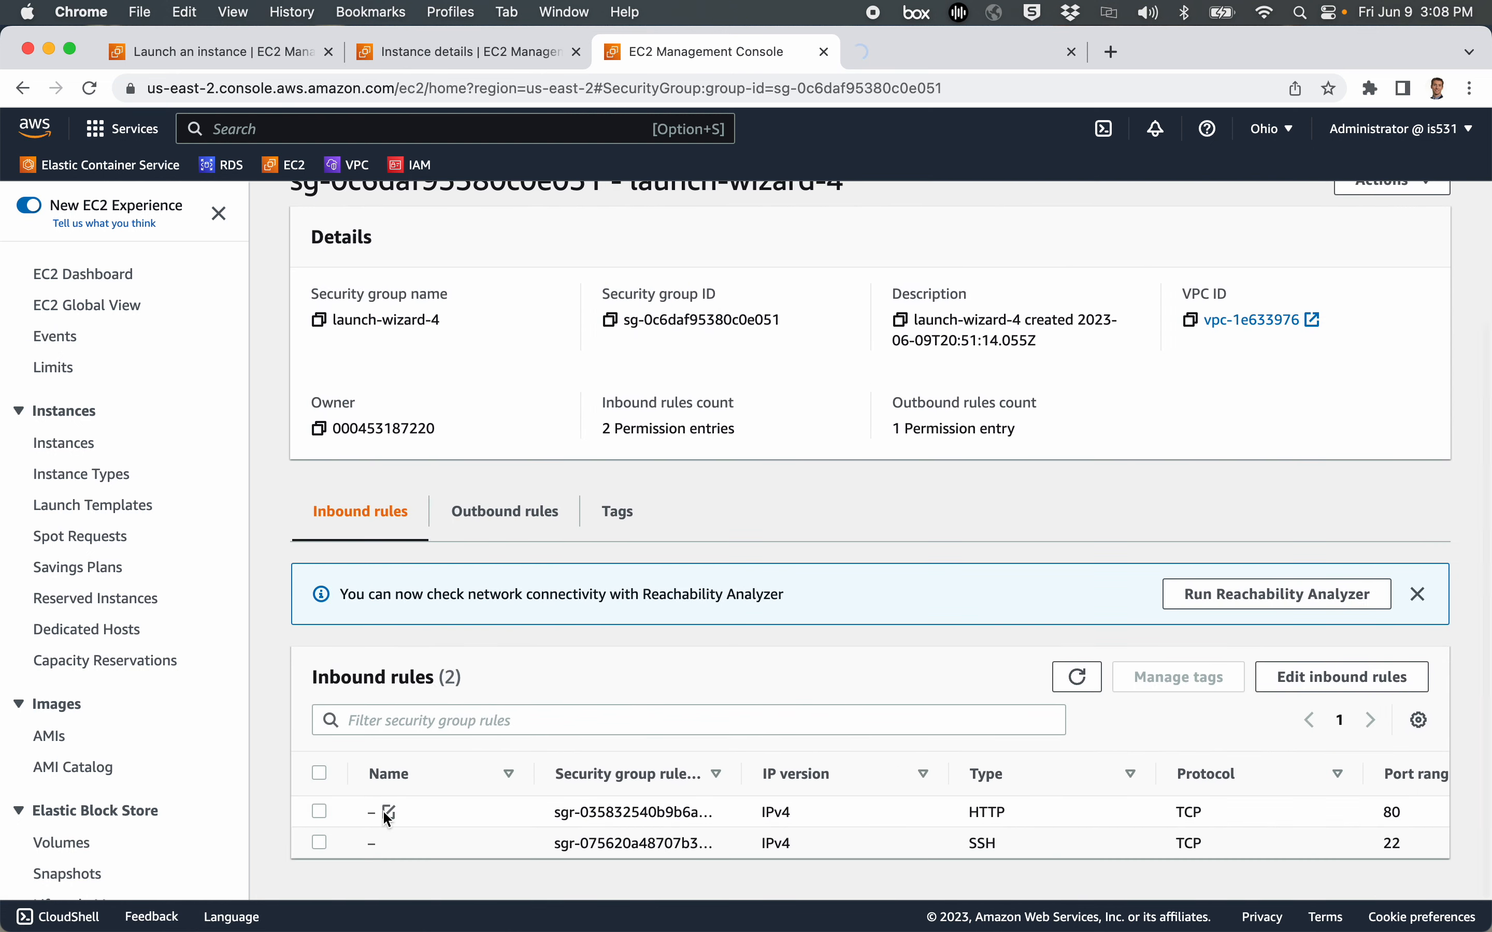
pyautogui.click(1381, 663)
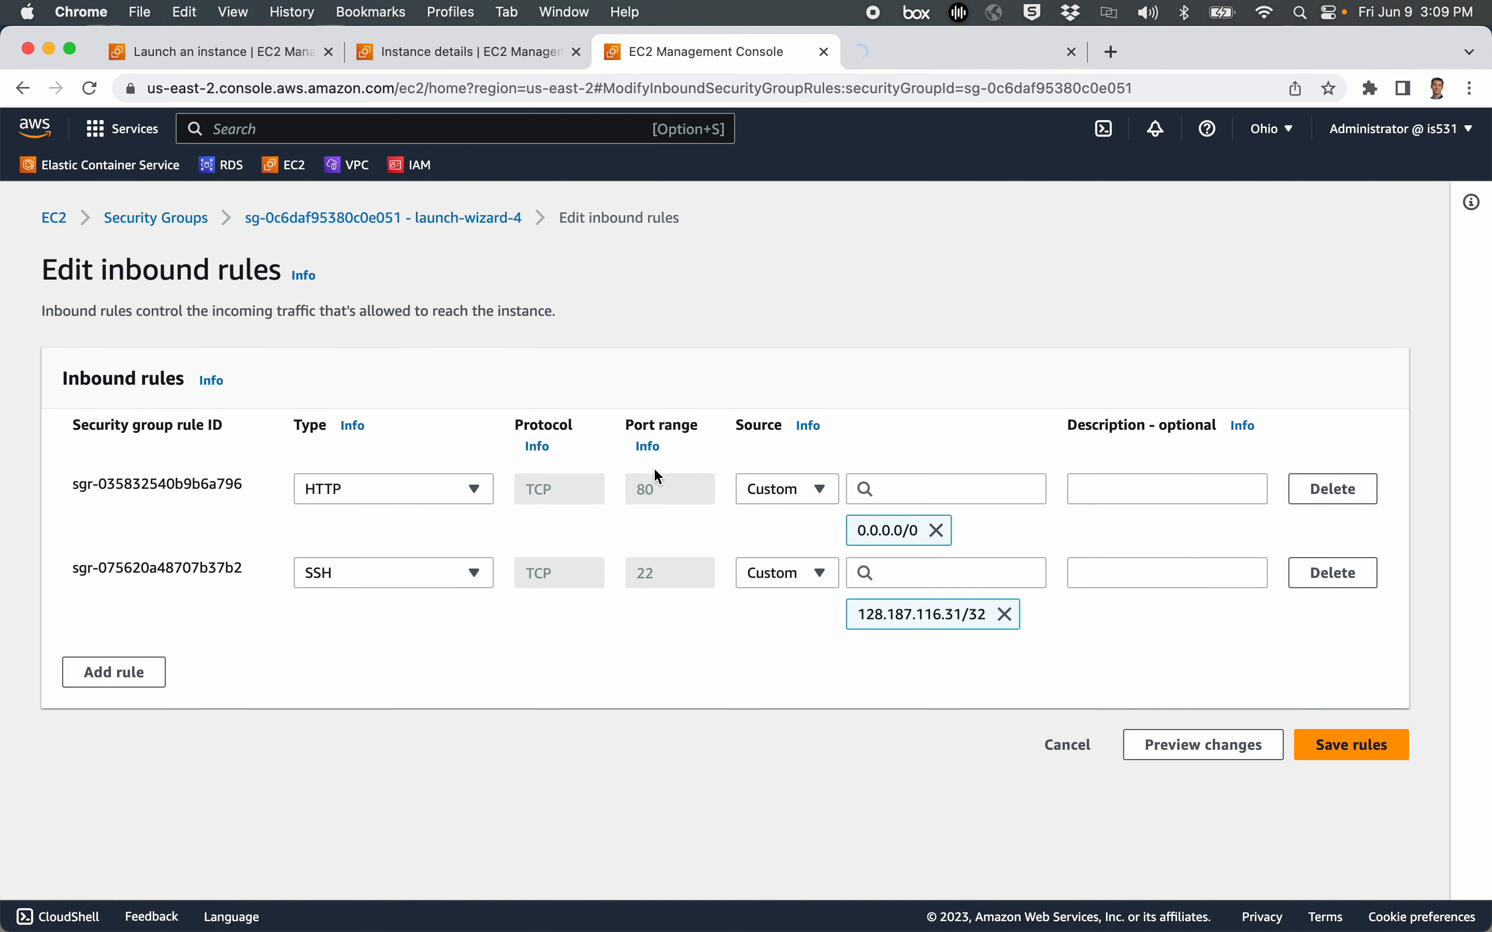
# Step: Test the web server by loading 3.140.184.95 again in its browser tab, and close that tab
pyautogui.click(893, 51)
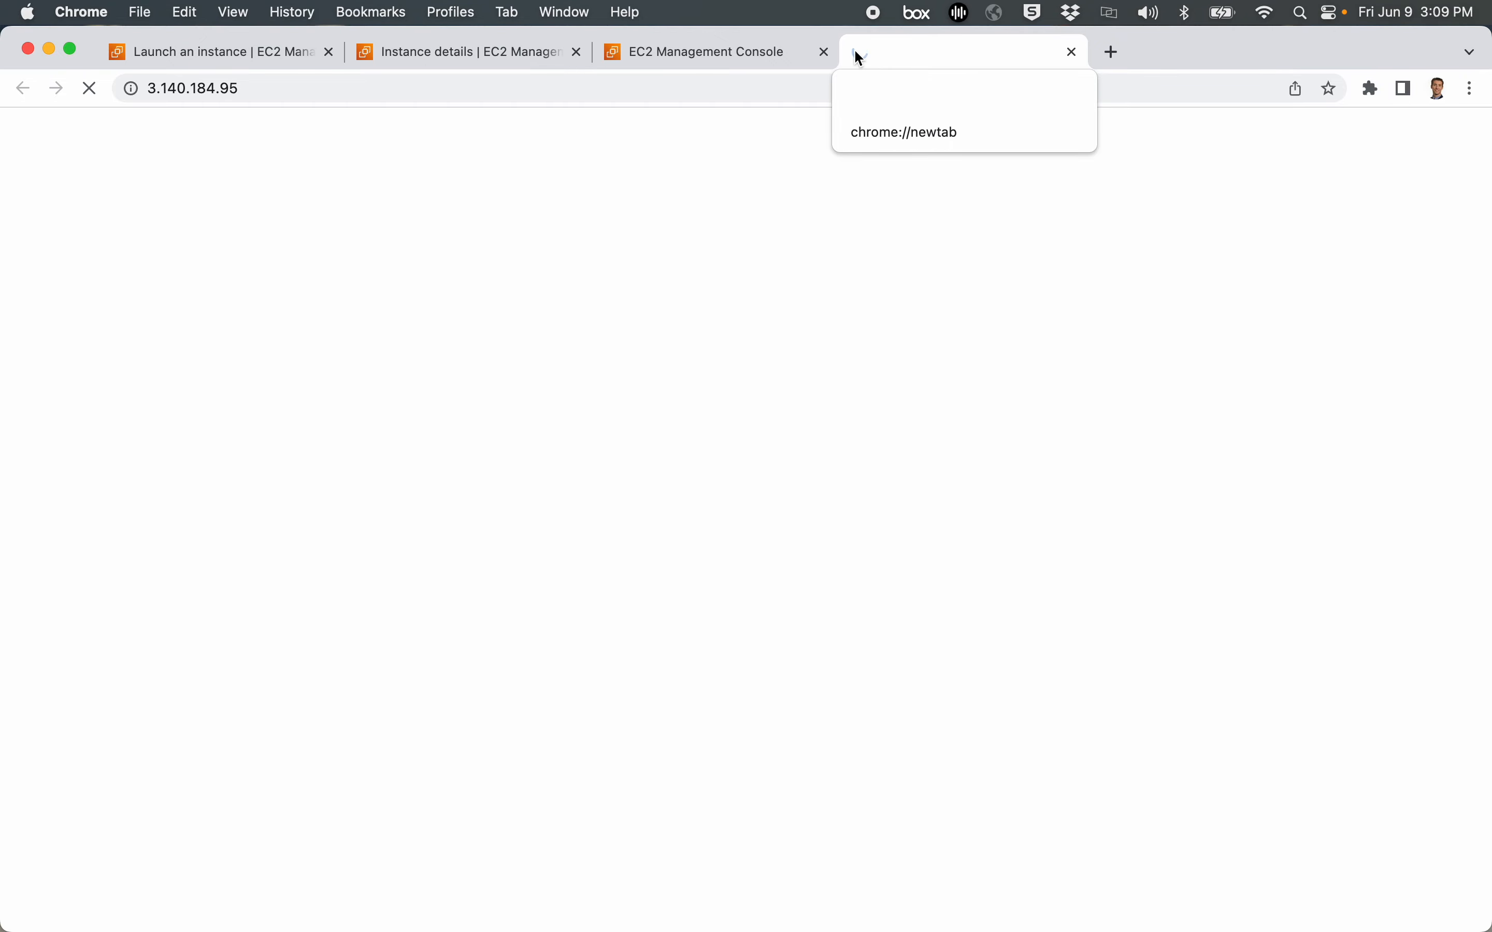
pyautogui.click(342, 91)
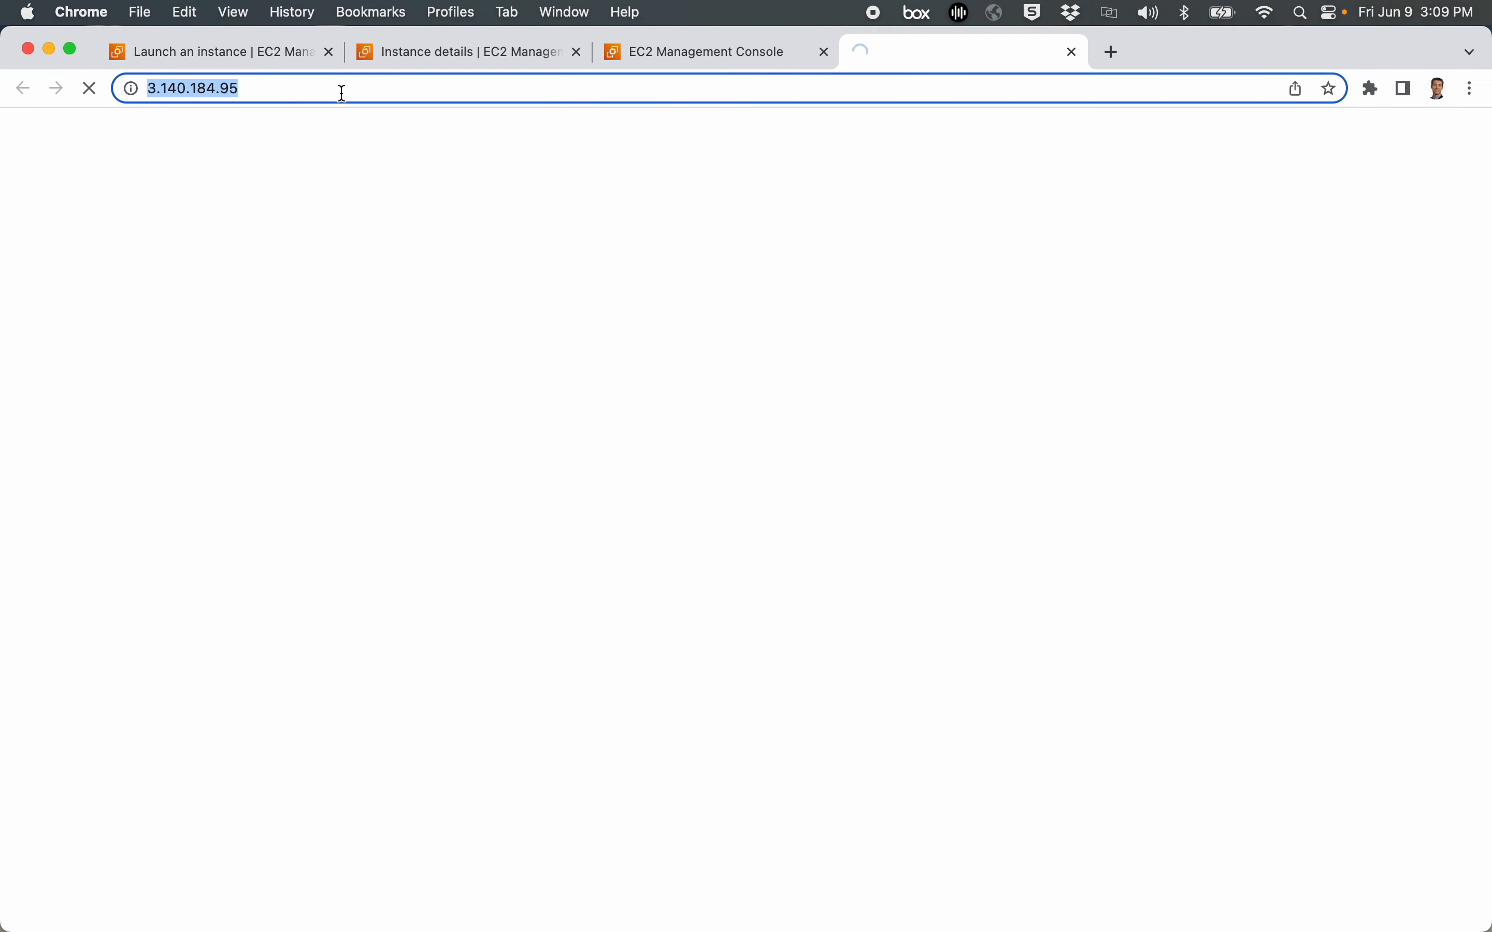
pyautogui.click(342, 92)
pyautogui.press('Return')
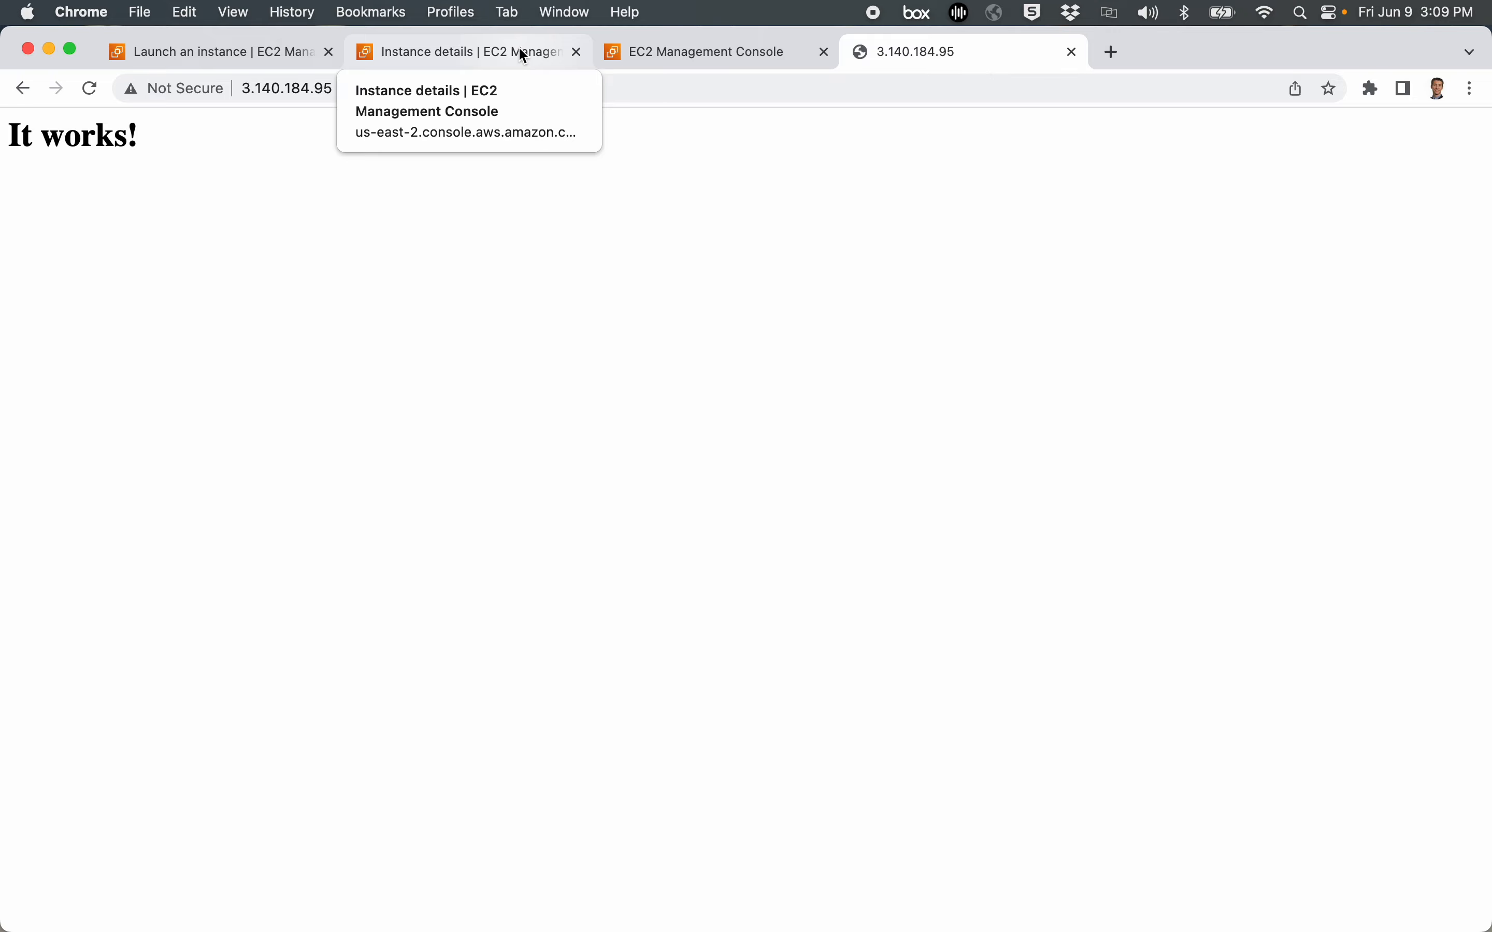
pyautogui.click(1072, 53)
# Step: Go from the homebuilder instance's details to the EC2 Dashboard and list only the running instances
pyautogui.click(460, 51)
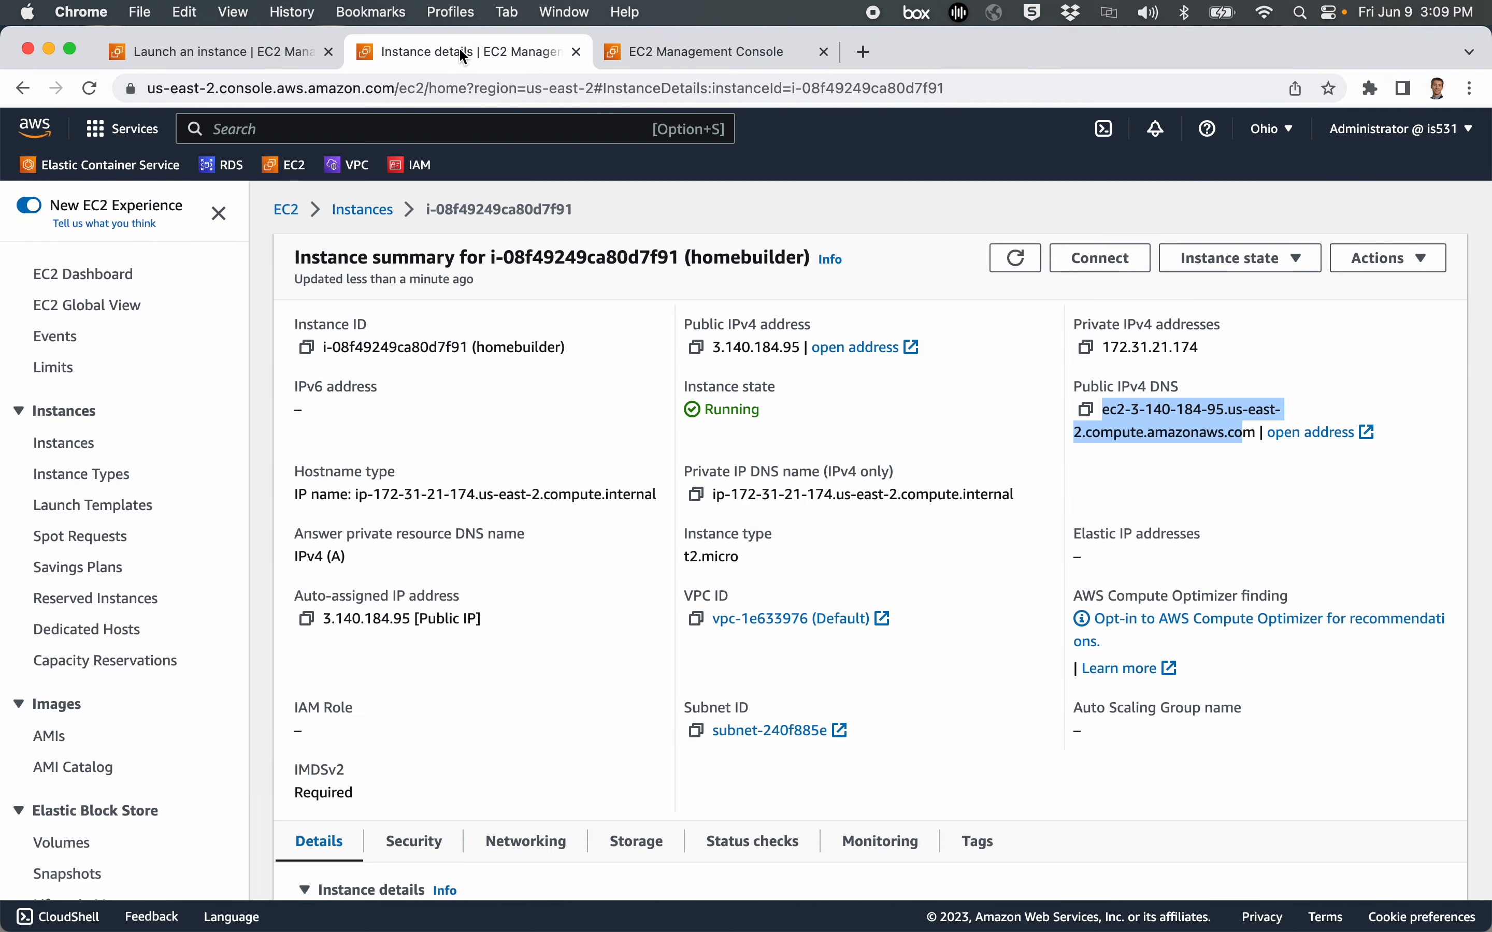
pyautogui.click(362, 210)
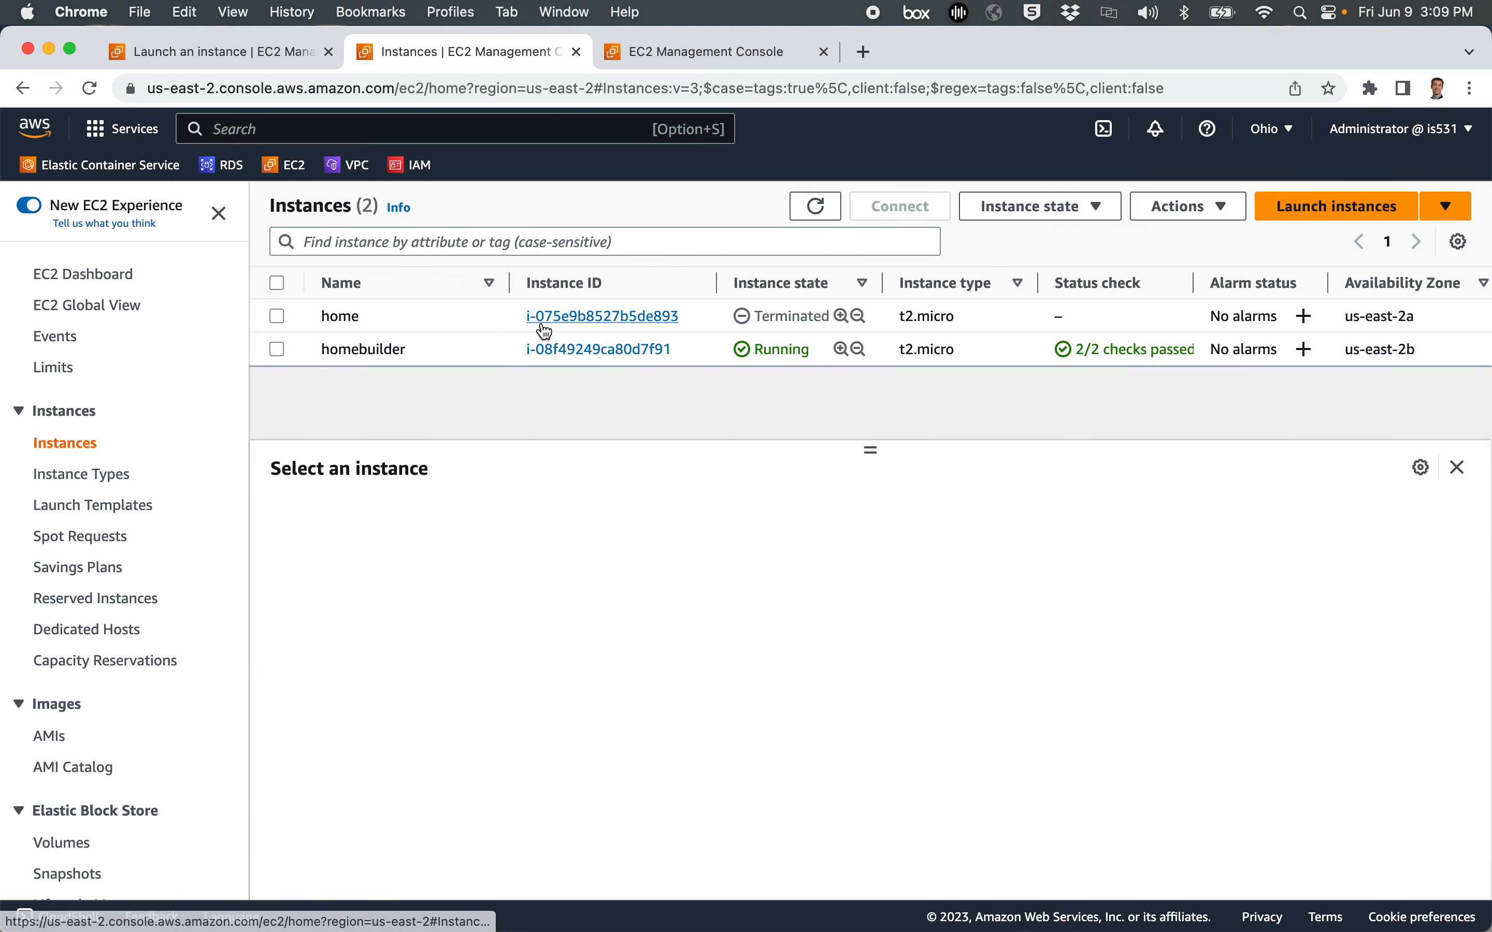
pyautogui.click(277, 350)
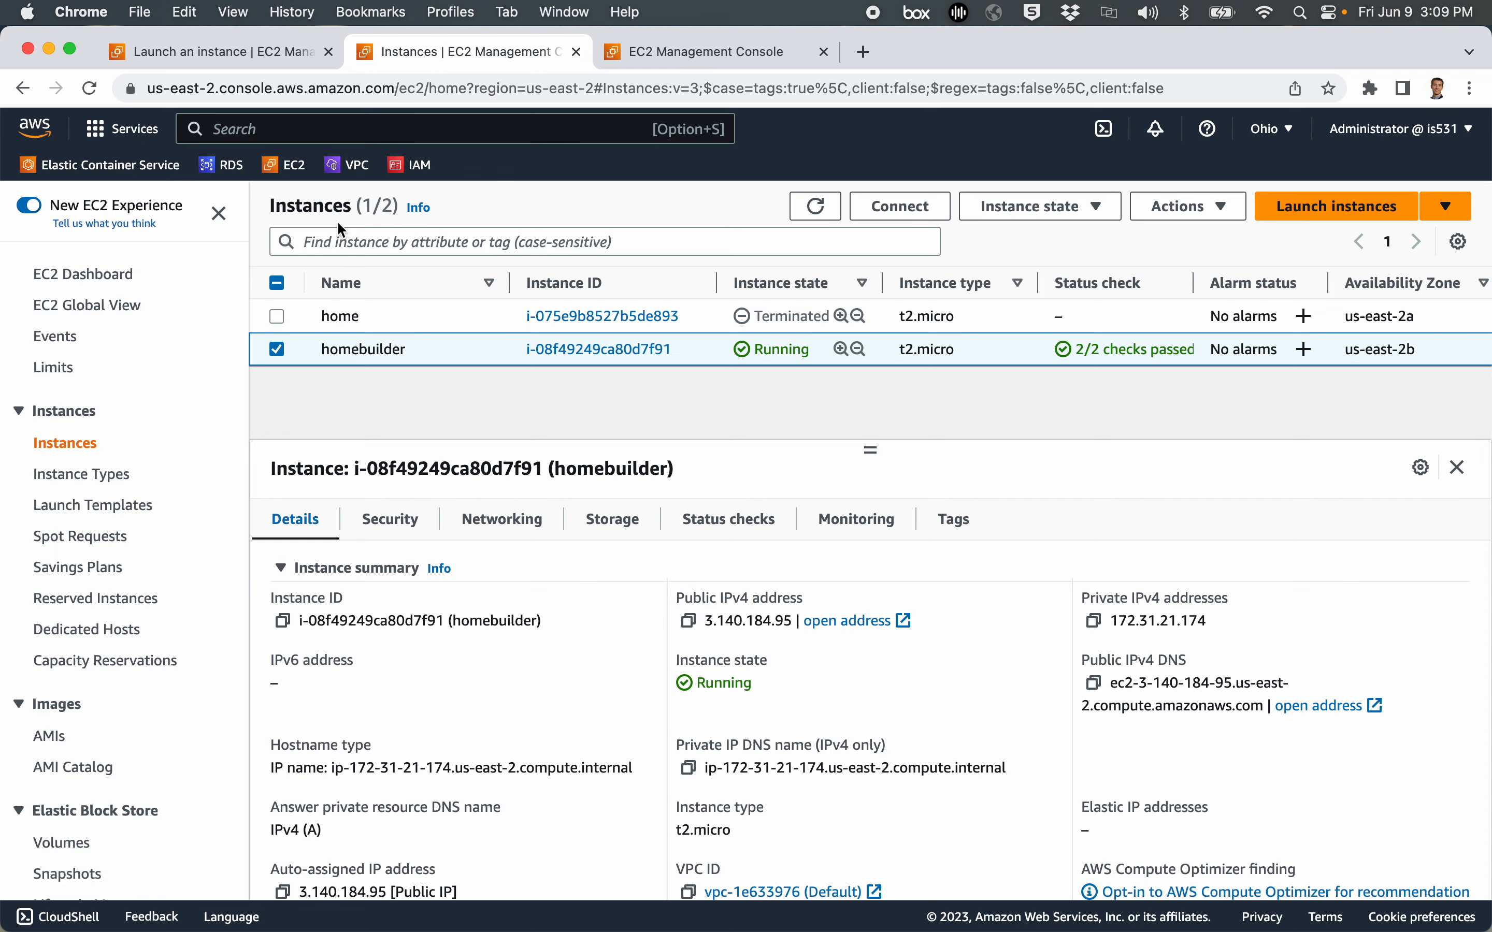
pyautogui.click(98, 275)
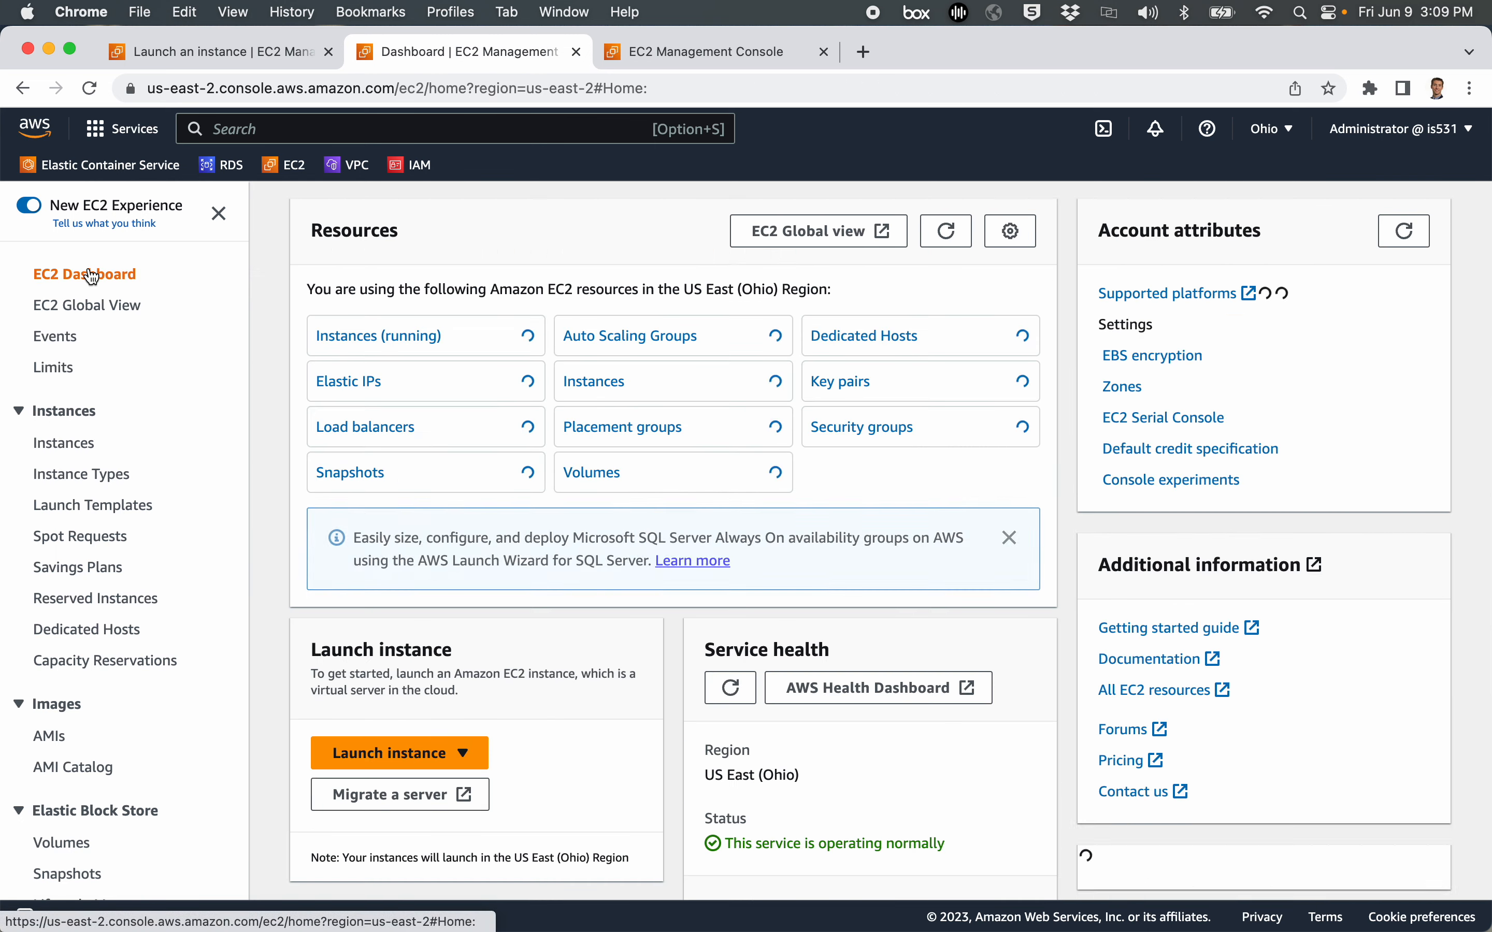
pyautogui.click(392, 338)
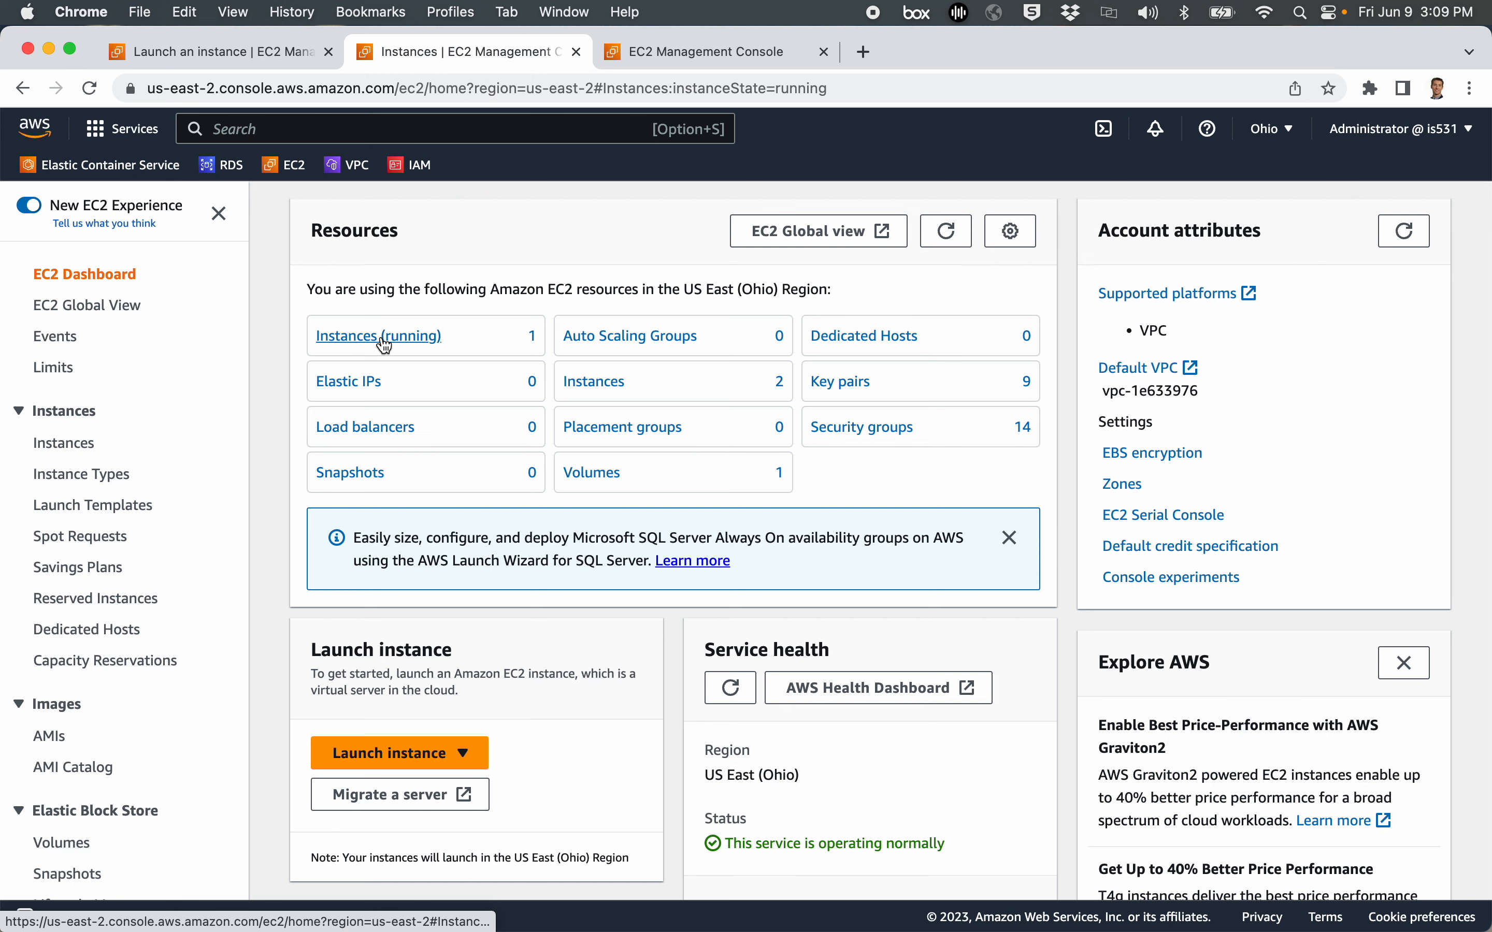
# Step: Terminate the homebuilder instance and refresh the instances list
pyautogui.click(276, 362)
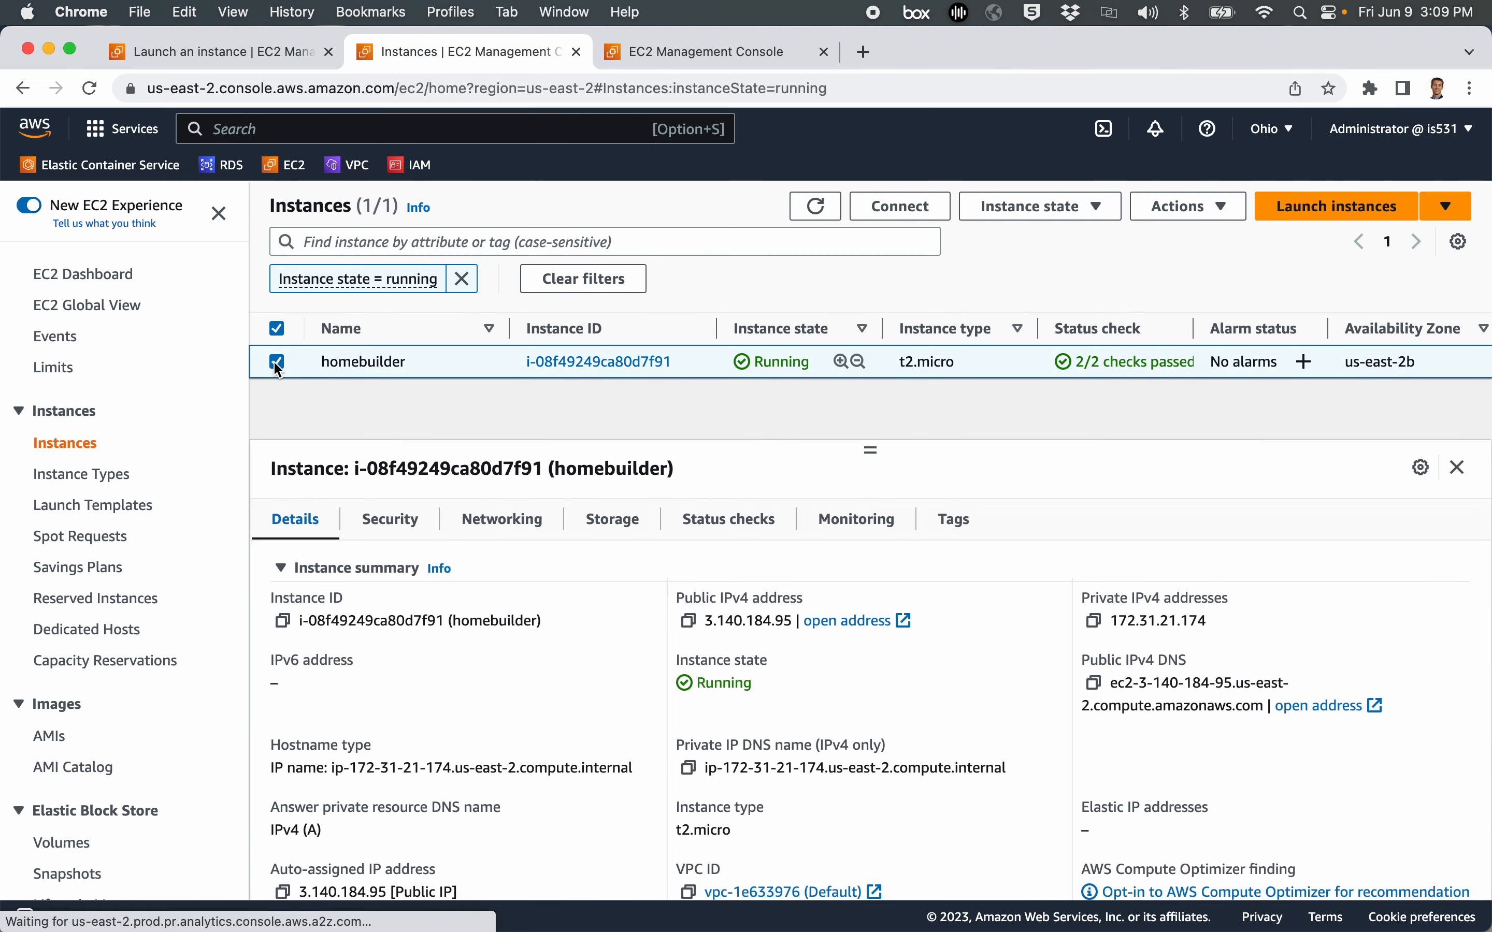
pyautogui.click(1048, 207)
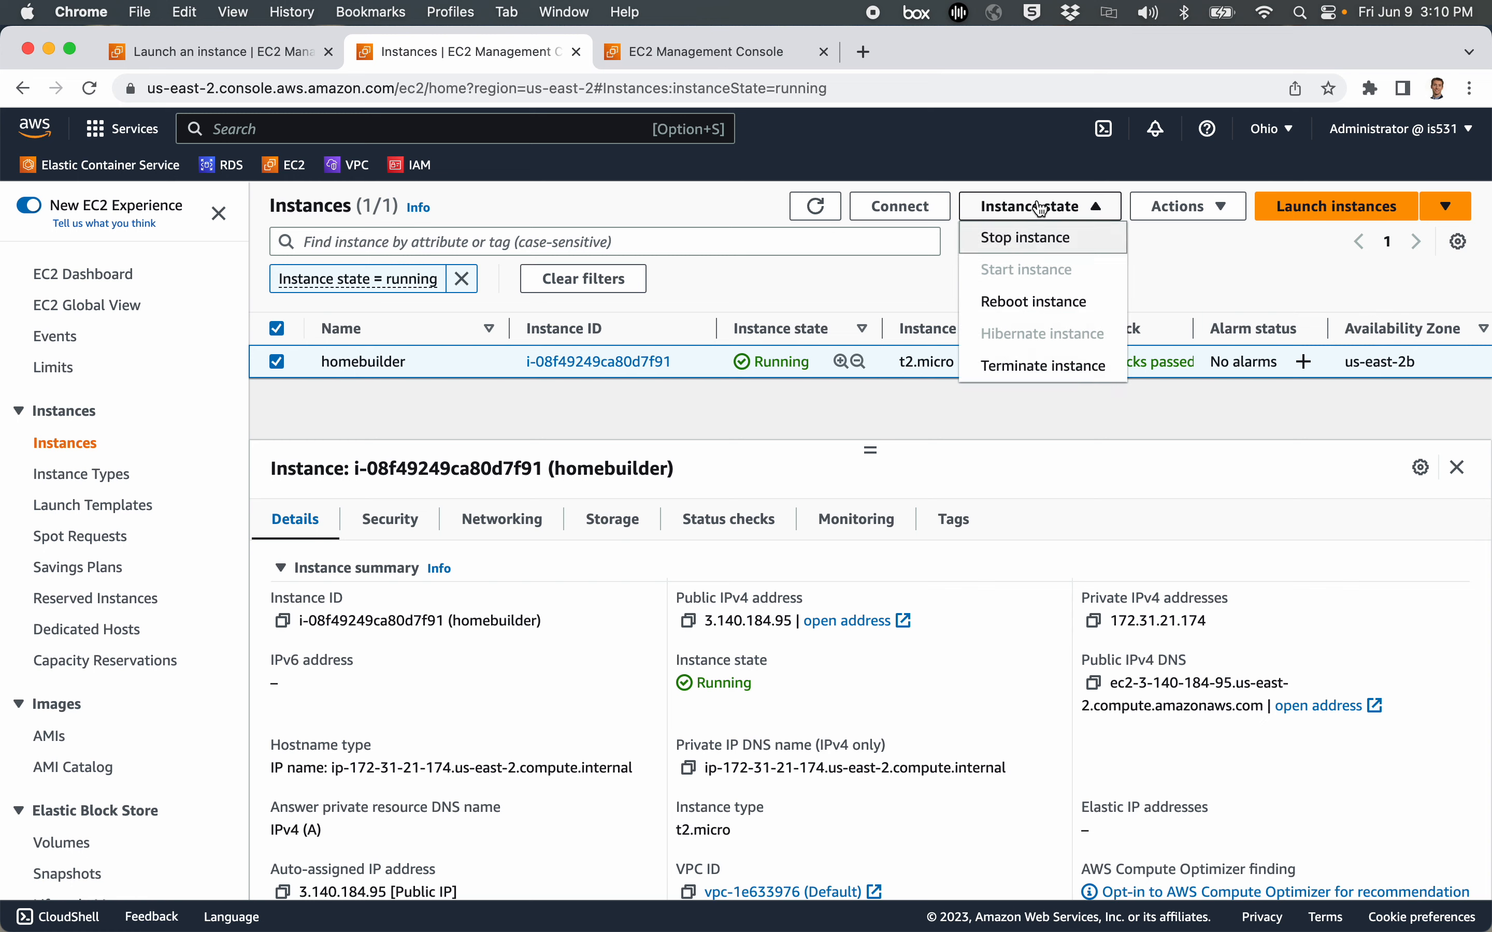
pyautogui.click(1033, 367)
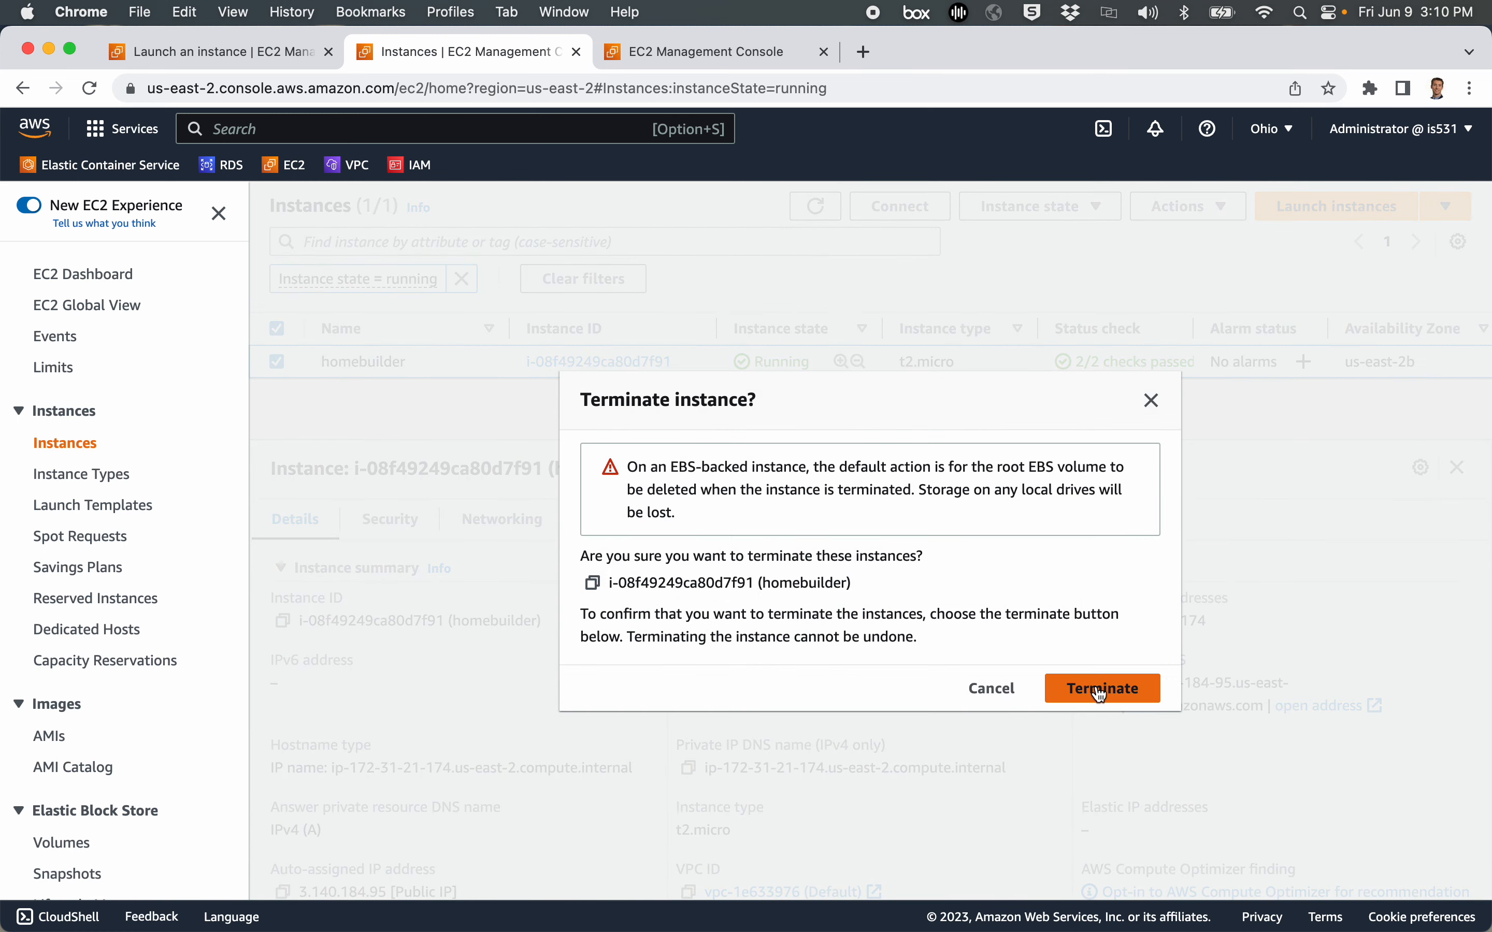
pyautogui.click(1099, 690)
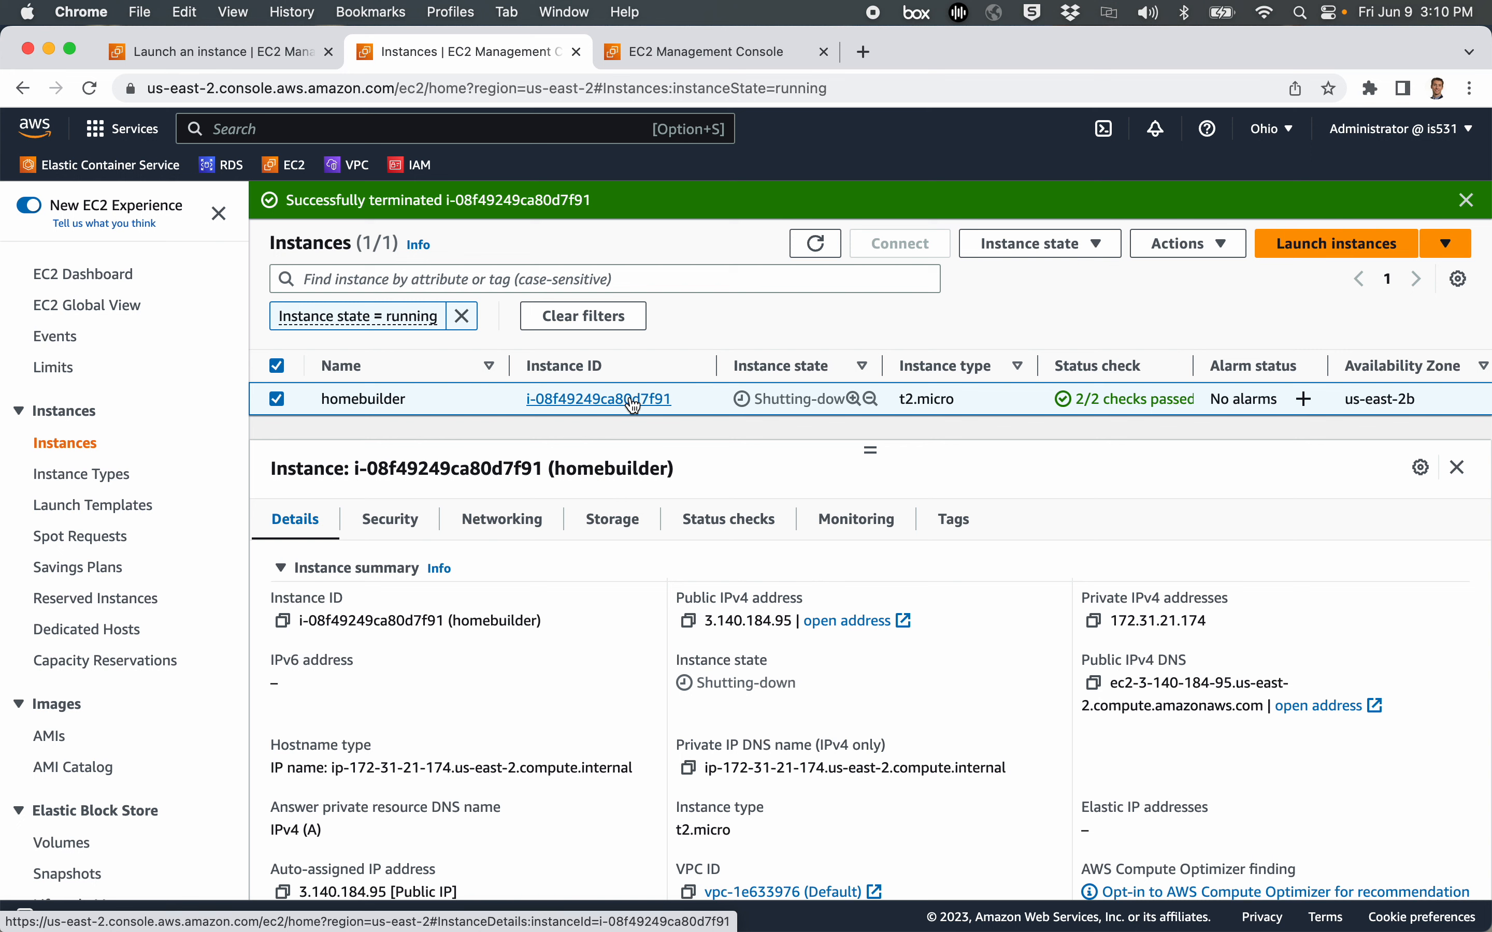
pyautogui.click(813, 245)
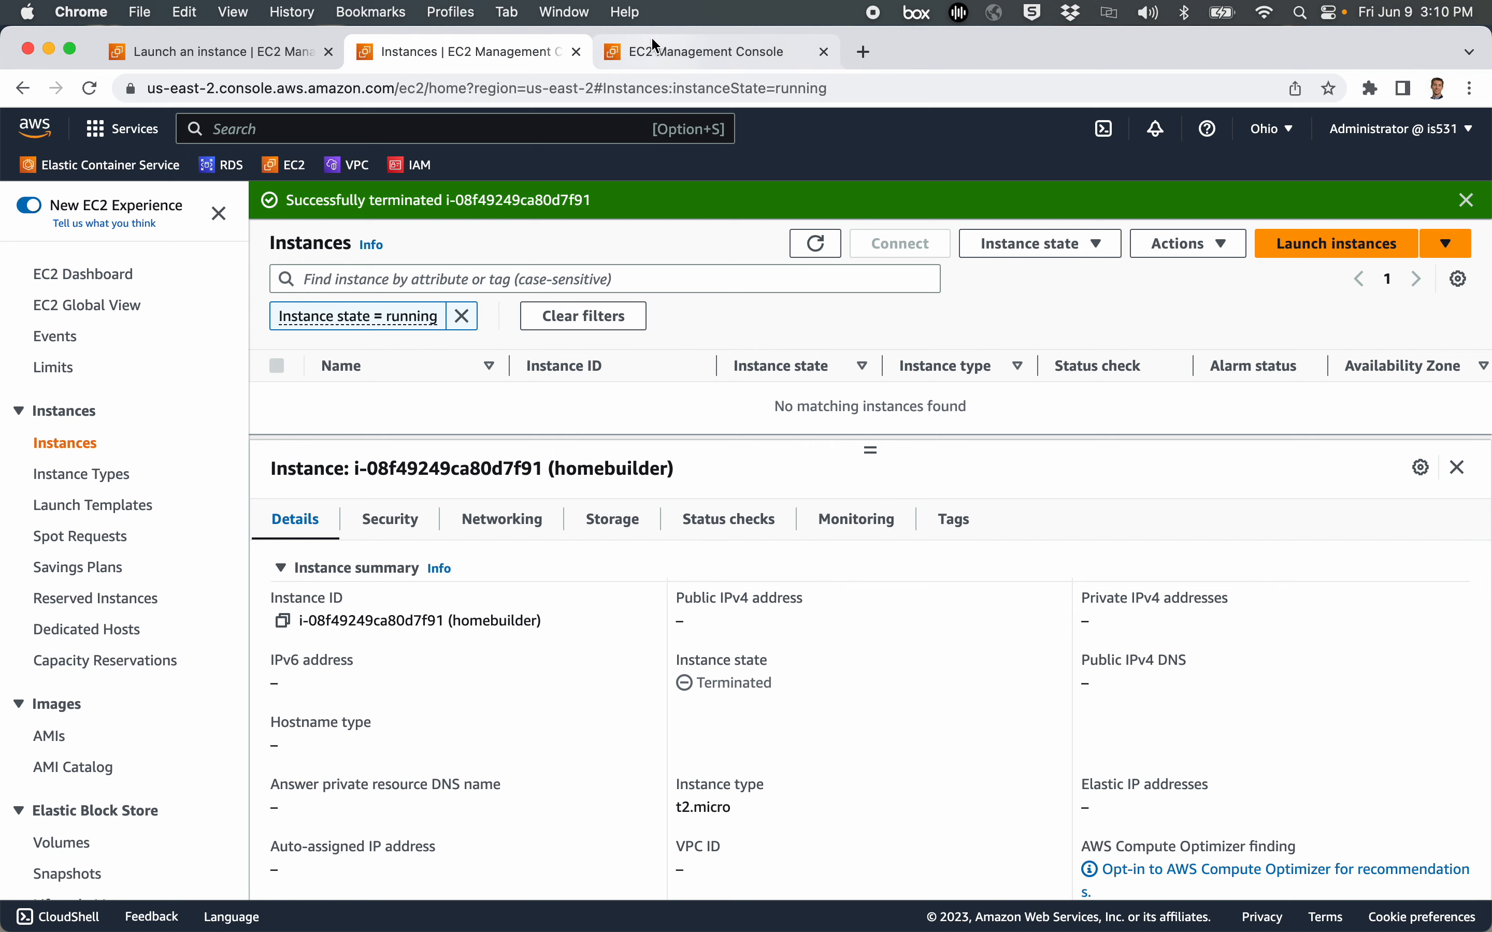
# Step: Leave the inbound rules editor for the launch-wizard-4 security group's details, delete that group, and dismiss the notification
pyautogui.click(653, 54)
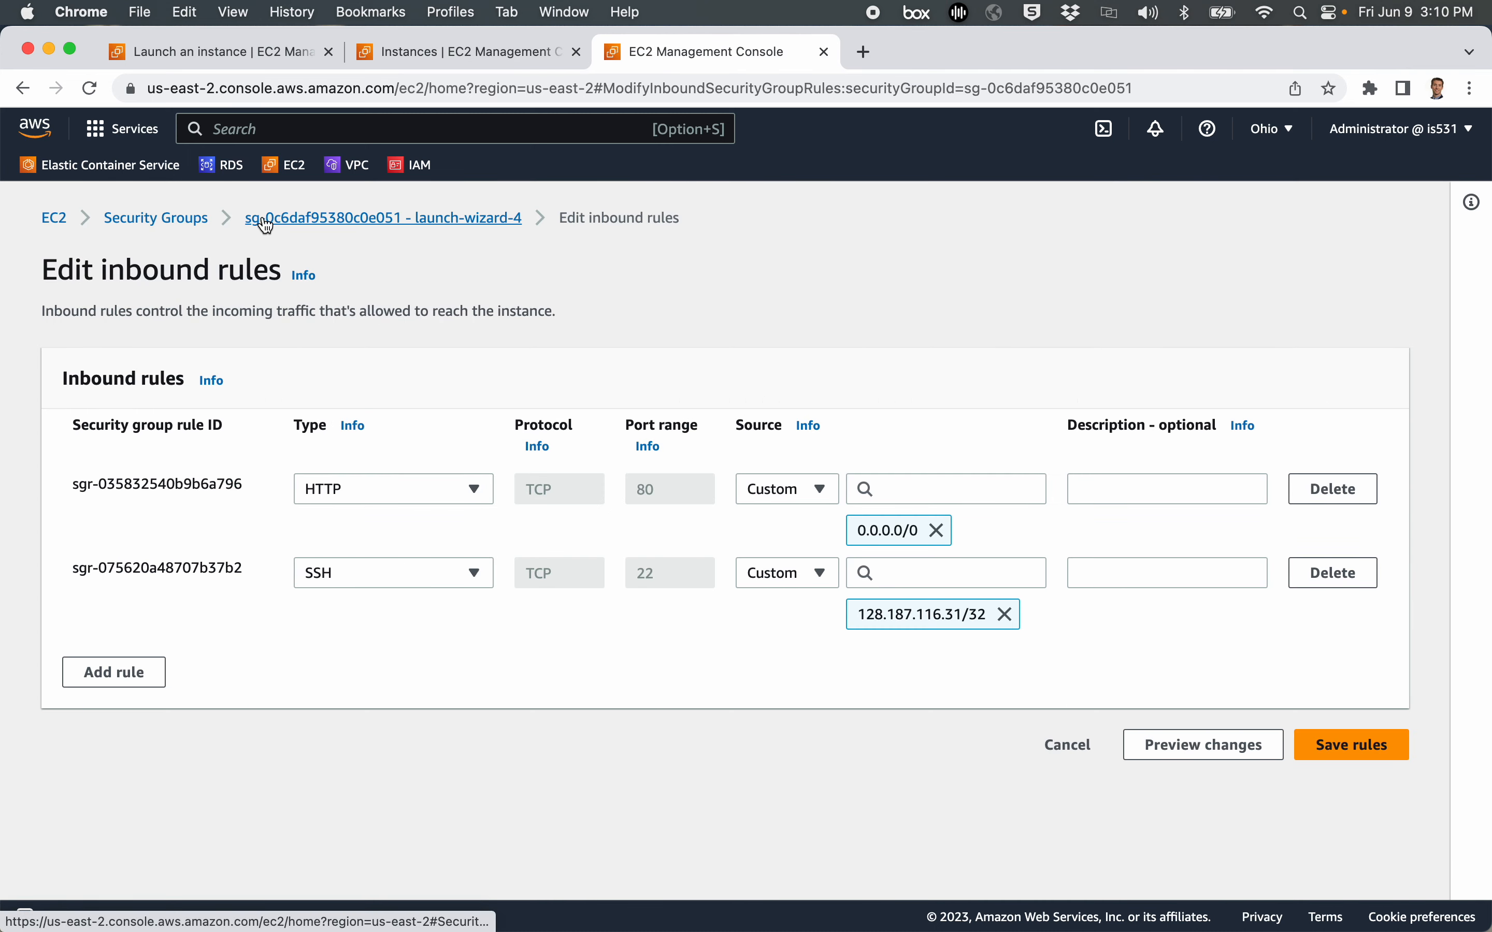
pyautogui.click(441, 227)
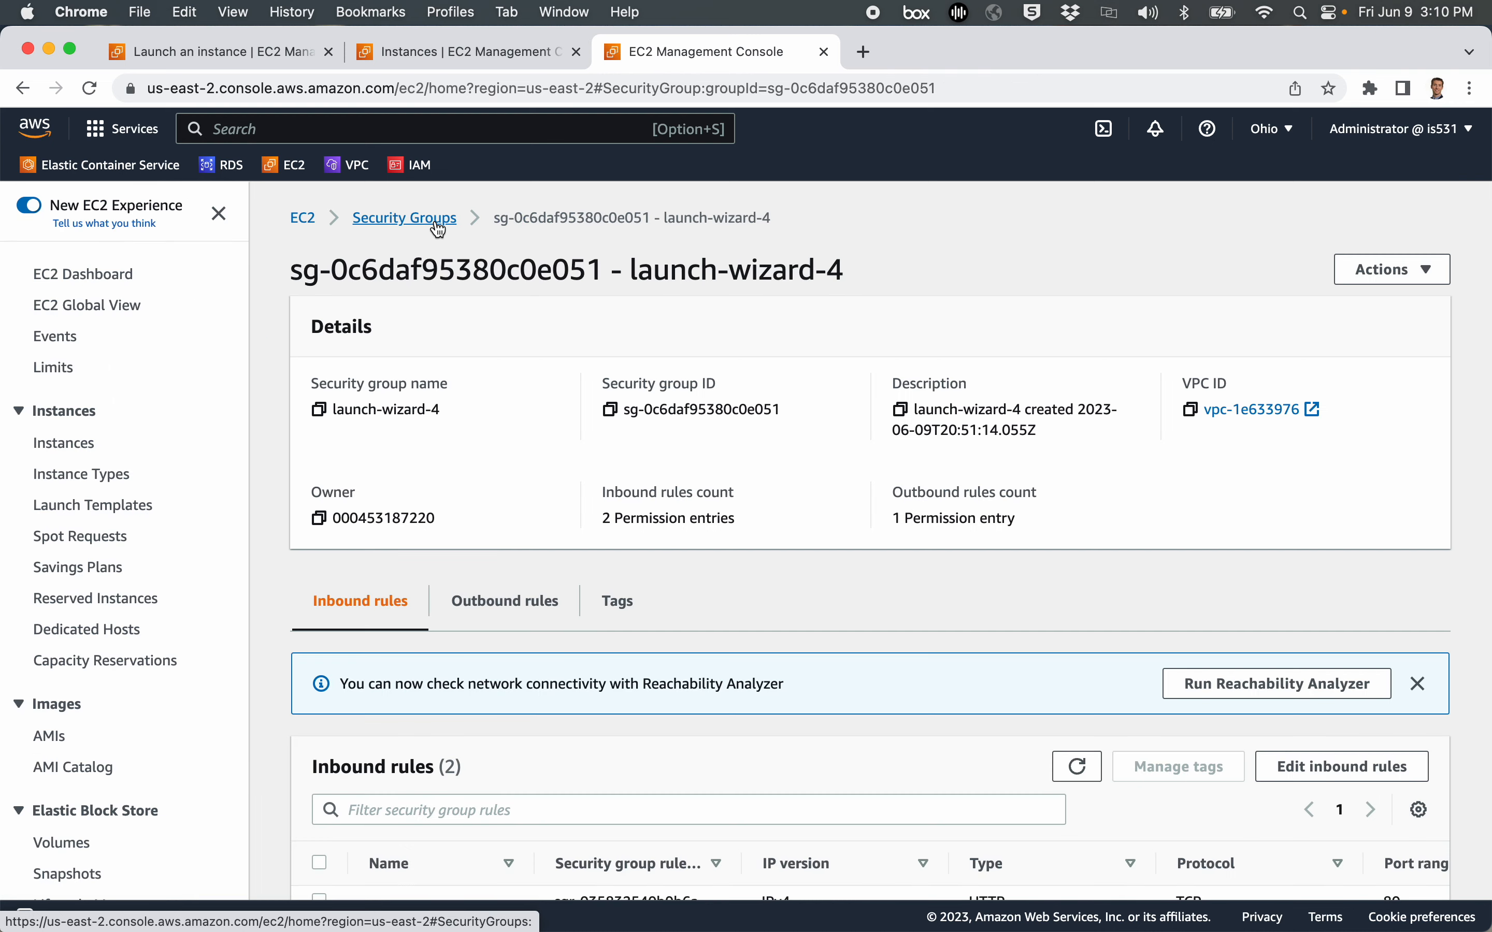
pyautogui.click(1400, 271)
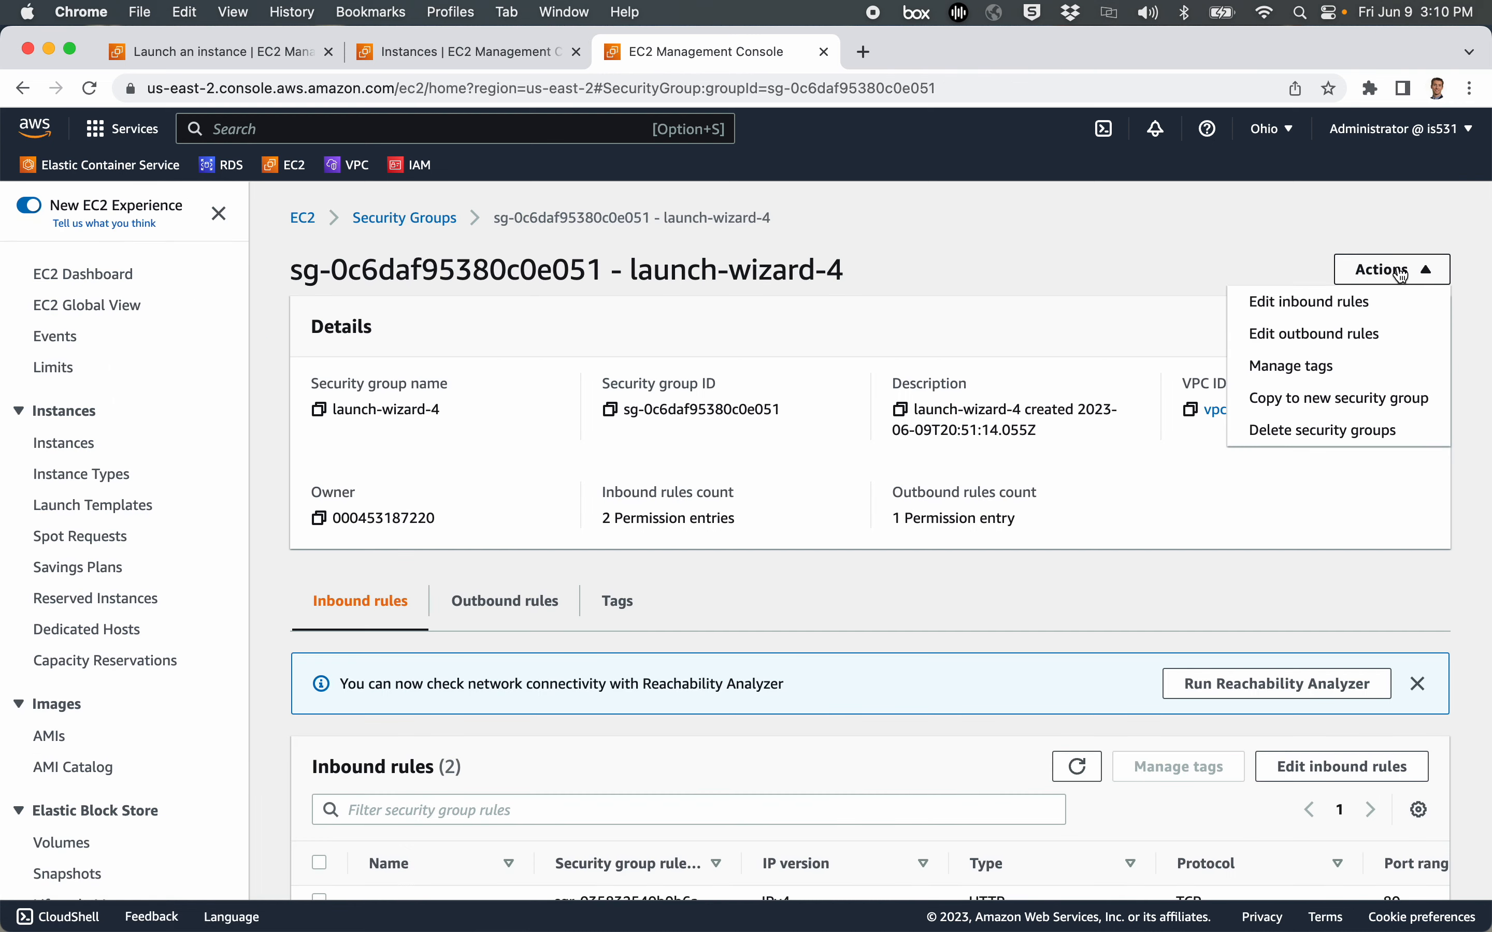
pyautogui.click(1325, 428)
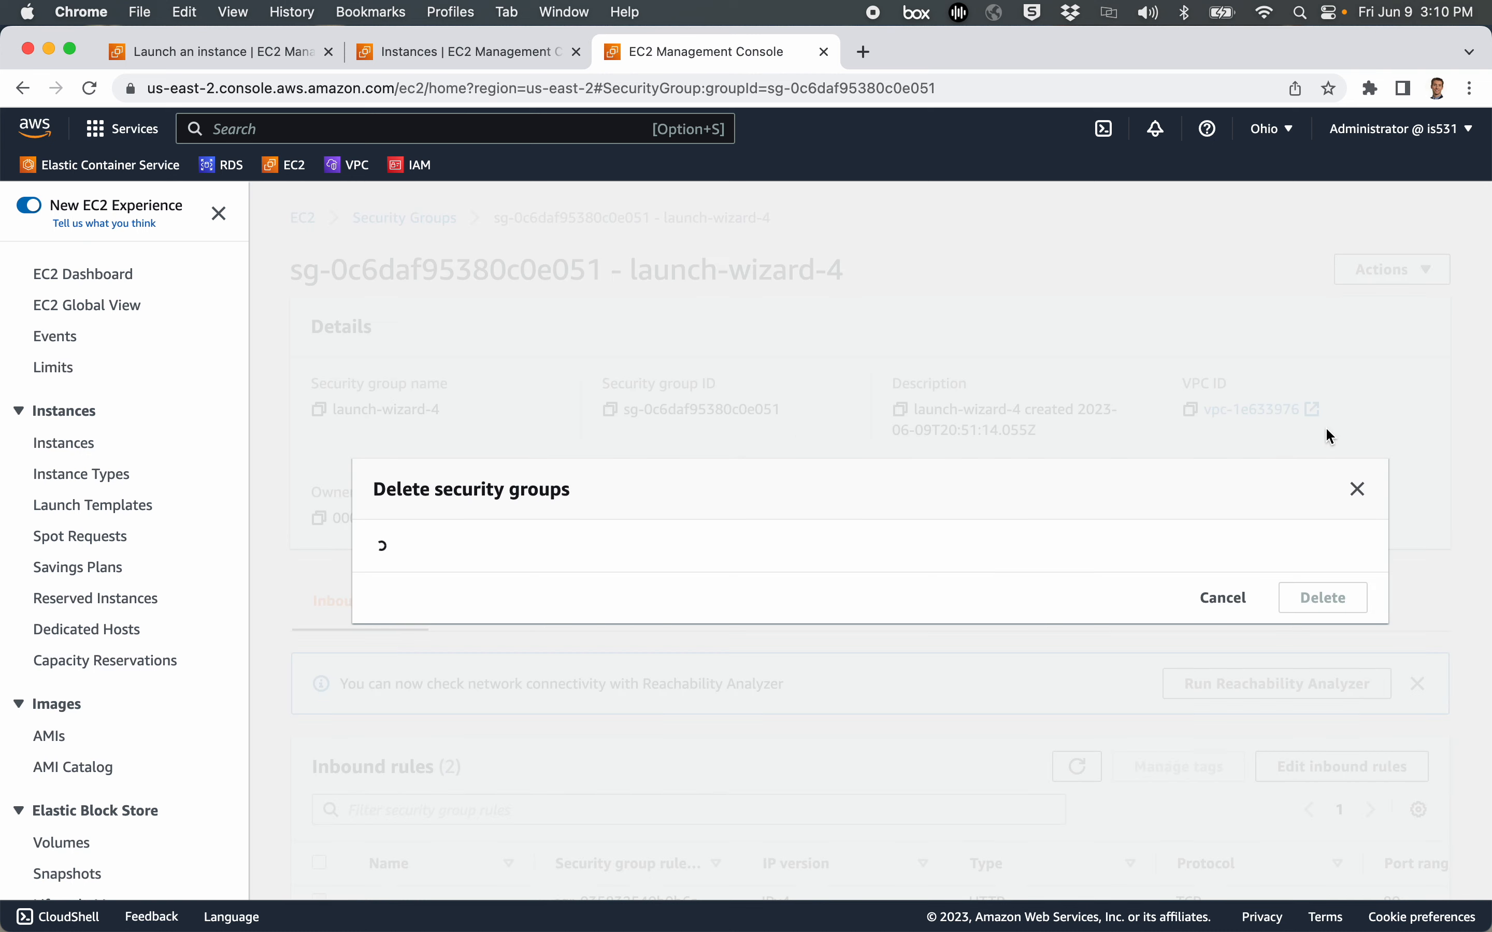
pyautogui.click(1320, 615)
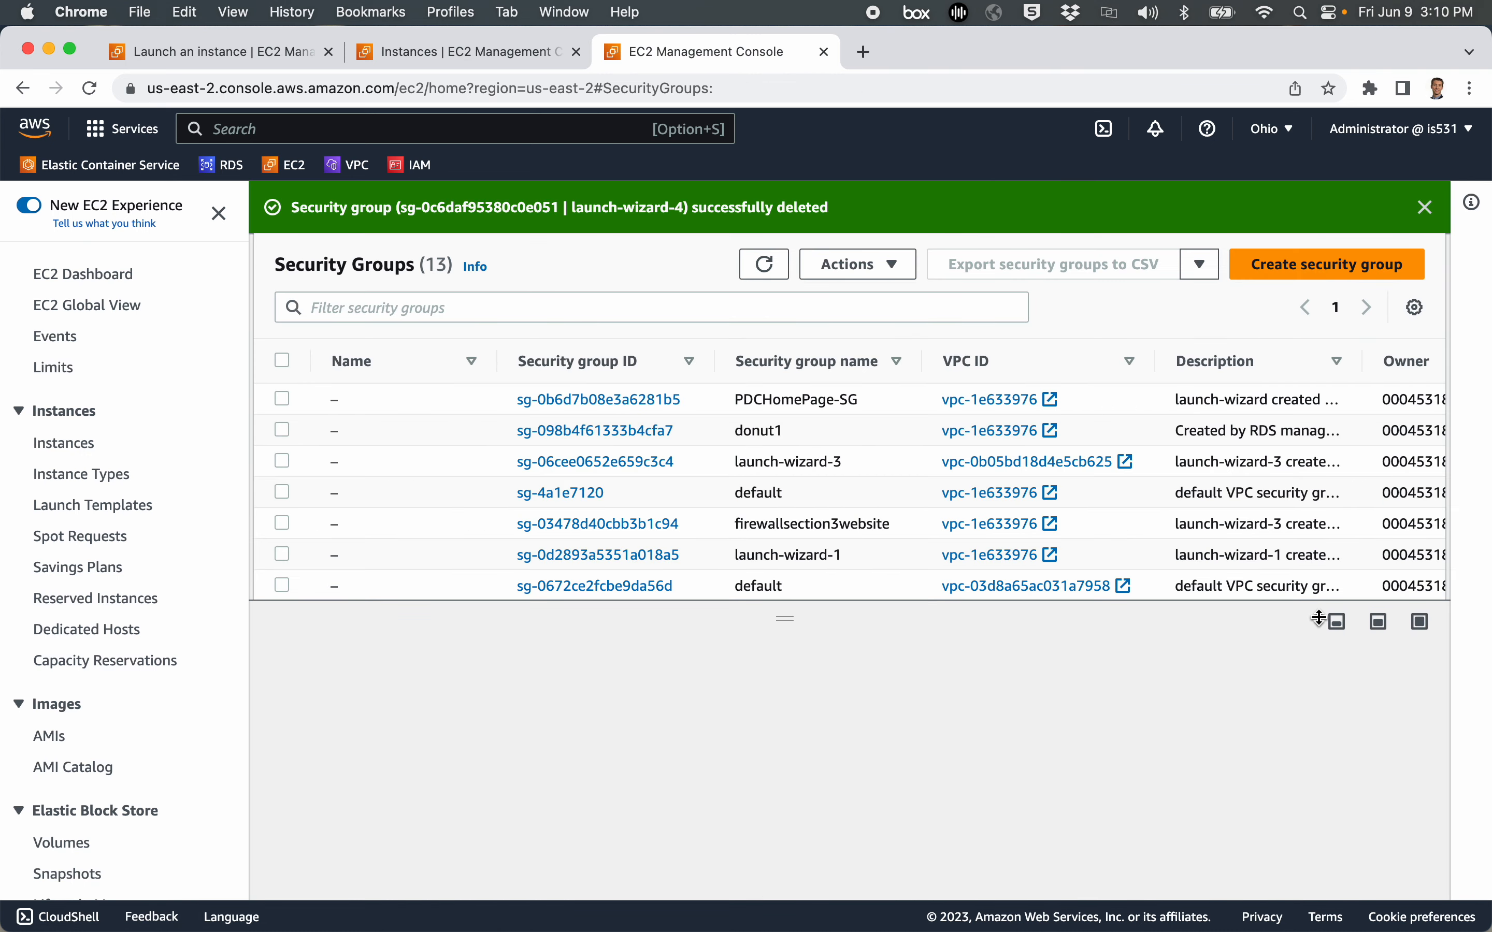
pyautogui.click(1427, 208)
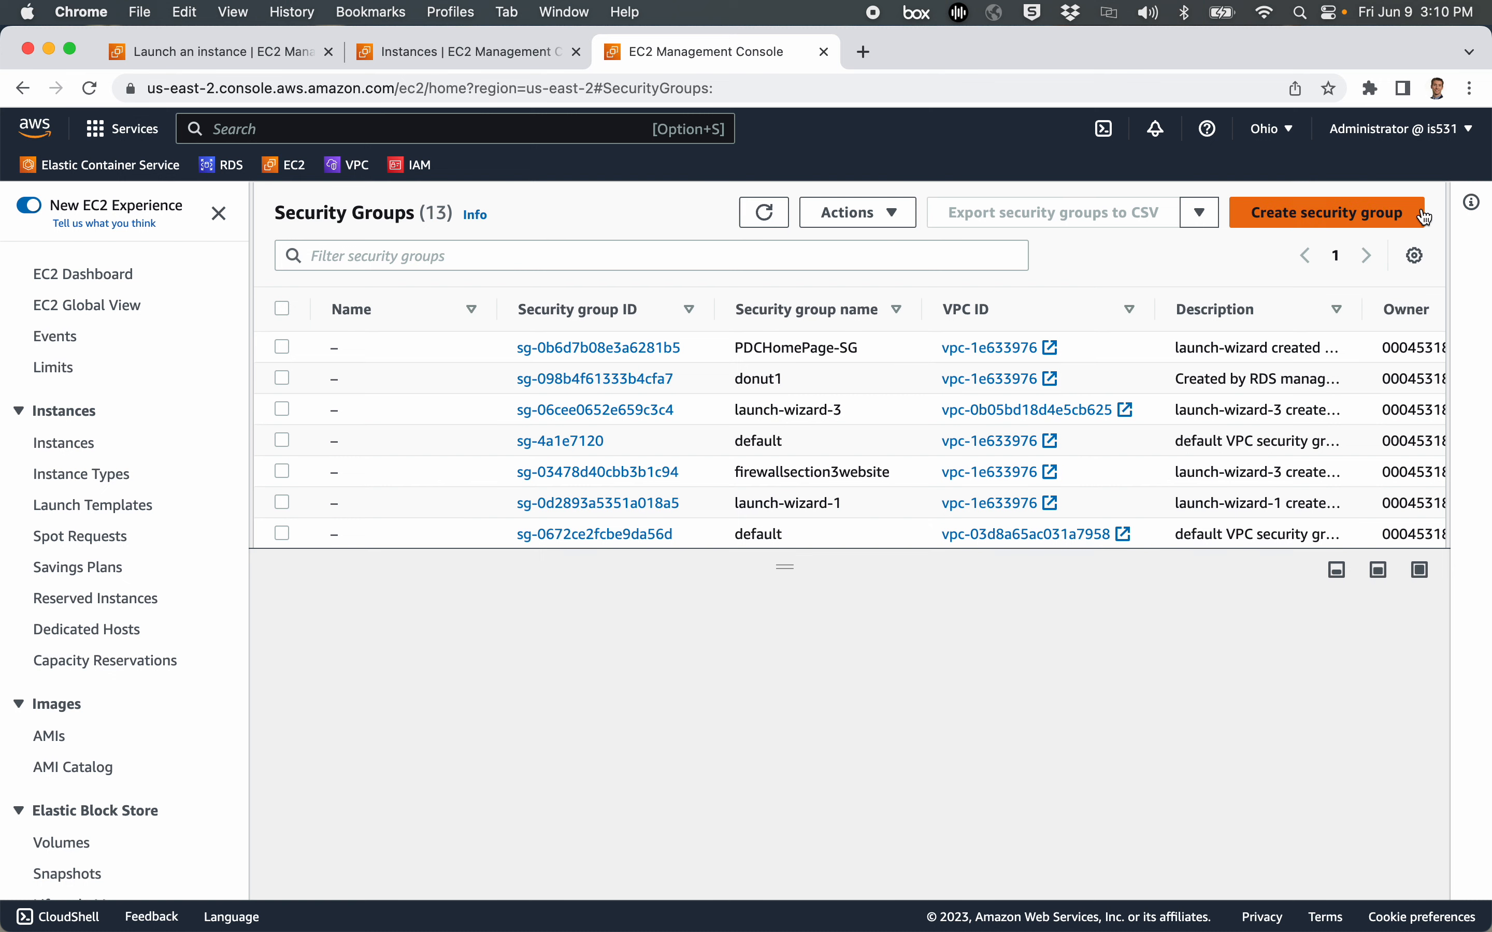
# Step: Delete the homekey key pair from the EC2 key pairs list, entering "Delete" as the confirmation text
pyautogui.scroll(-10, 136, 669)
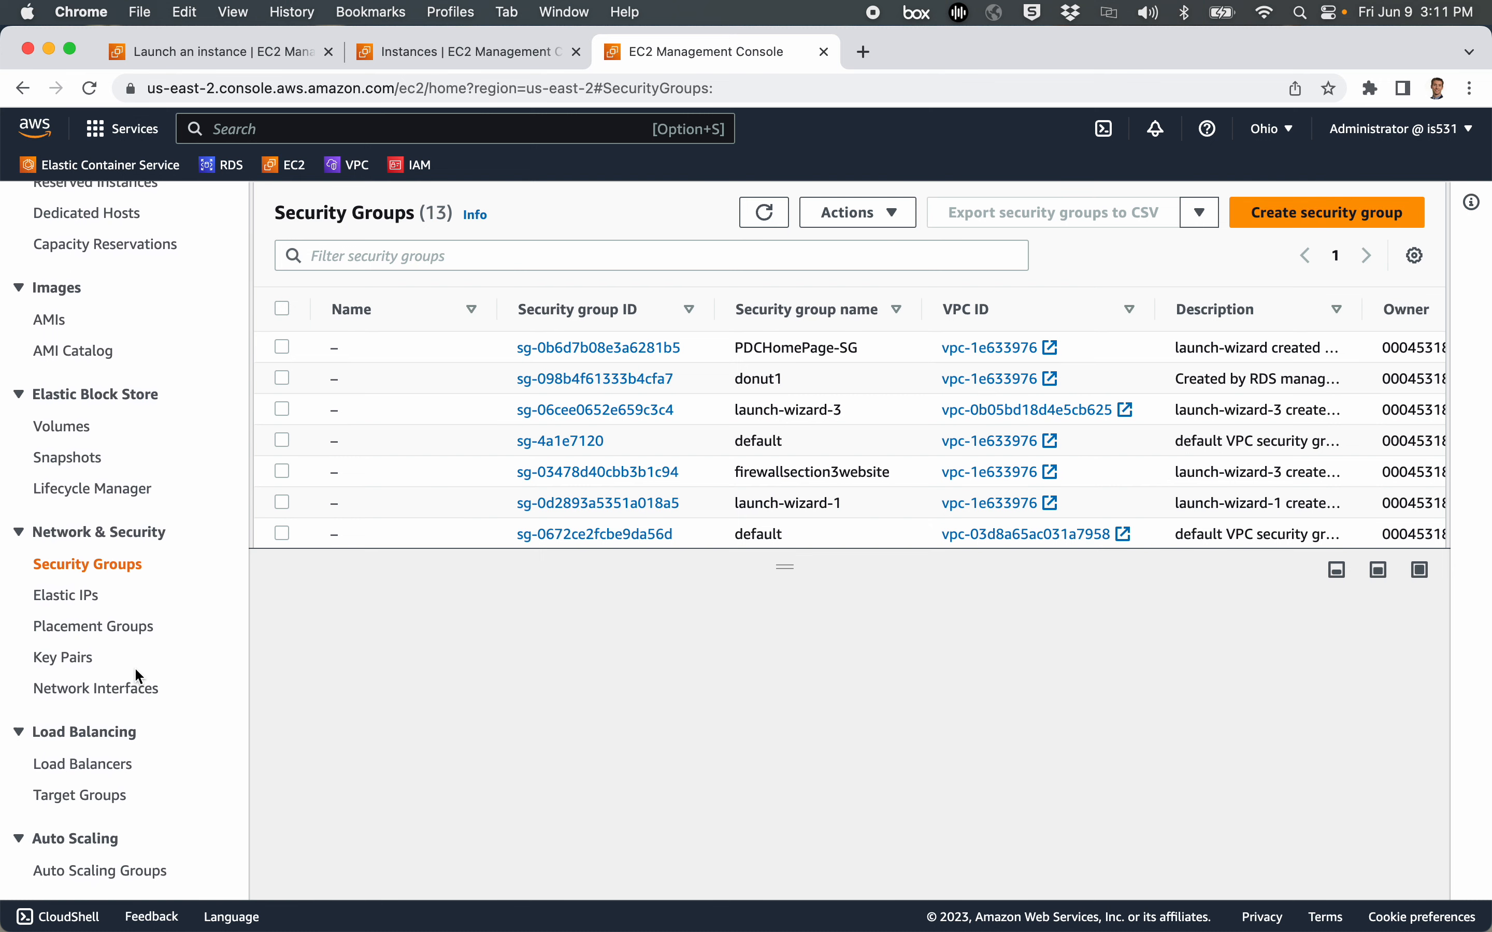
pyautogui.scroll(6, 134, 666)
pyautogui.scroll(-5, 134, 667)
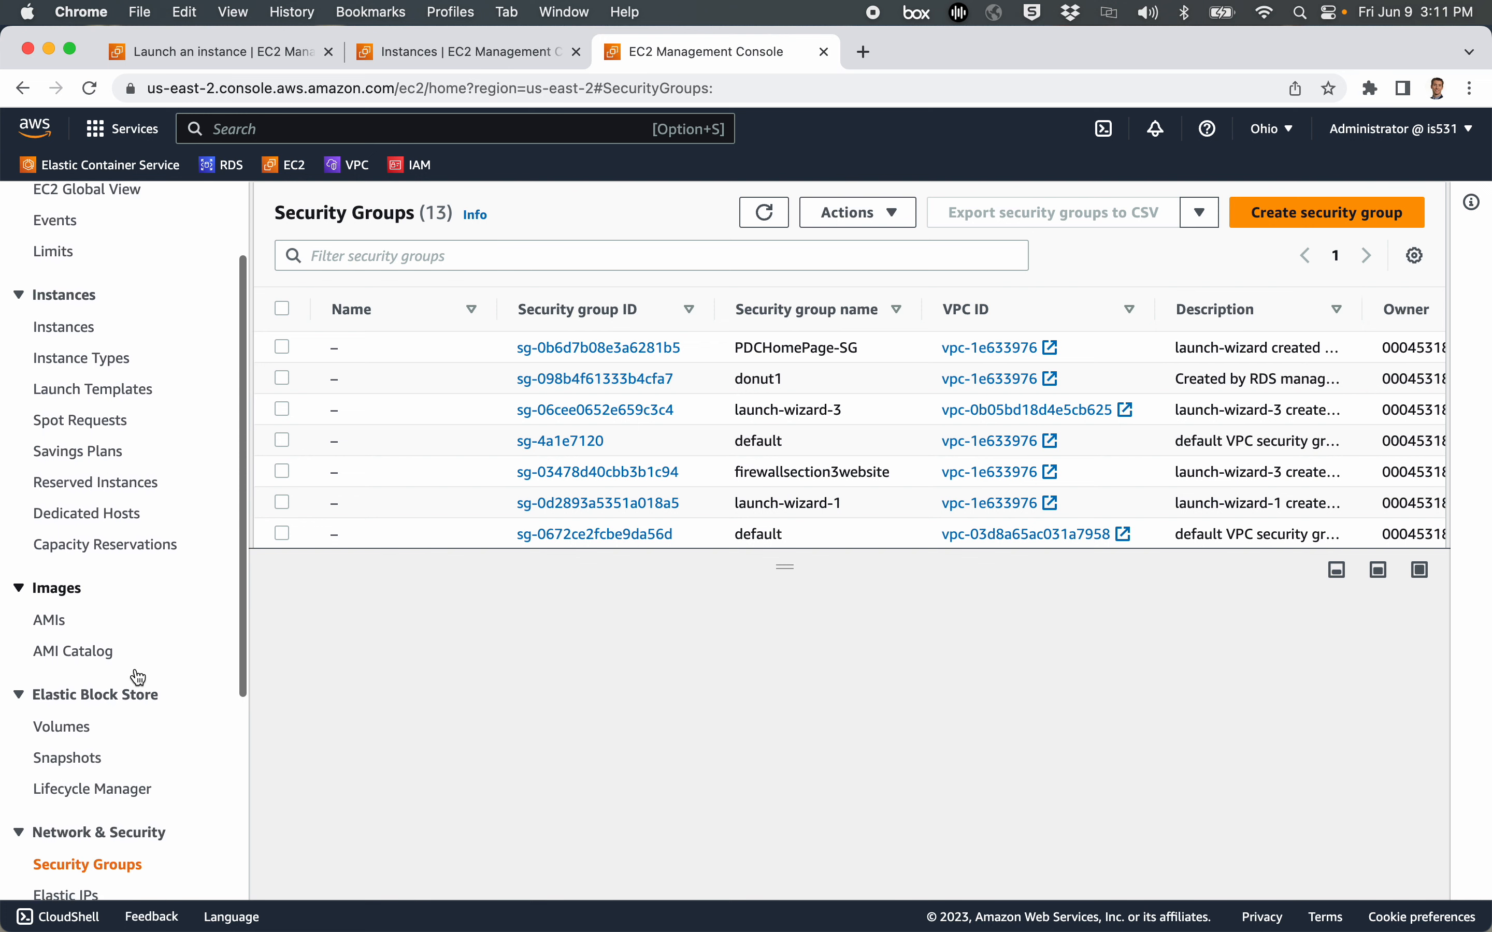
pyautogui.scroll(-5, 135, 670)
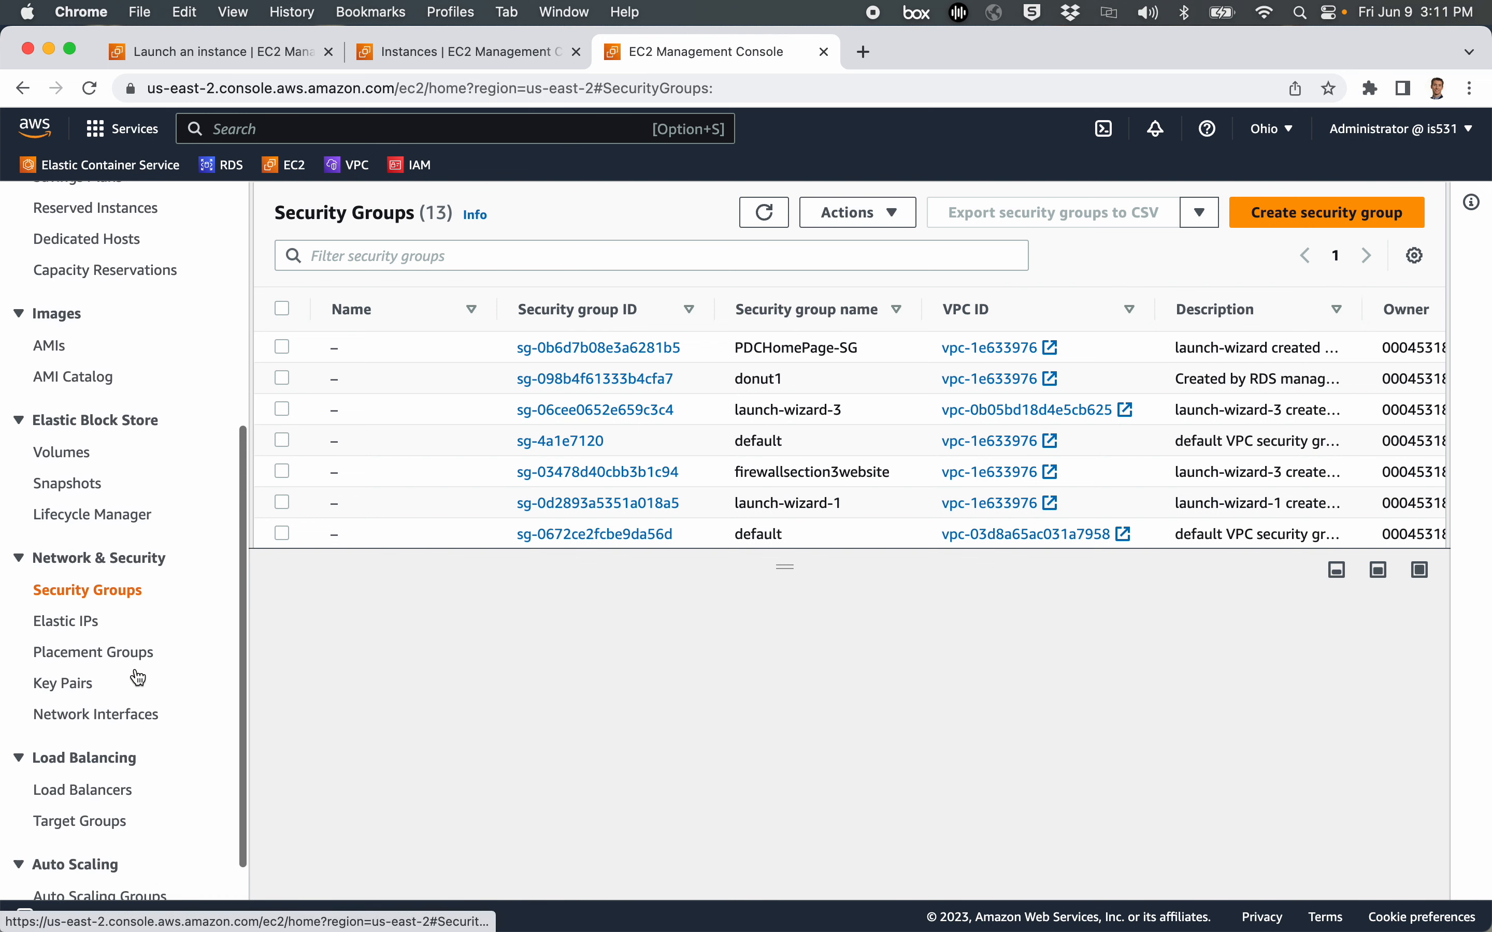
pyautogui.click(55, 672)
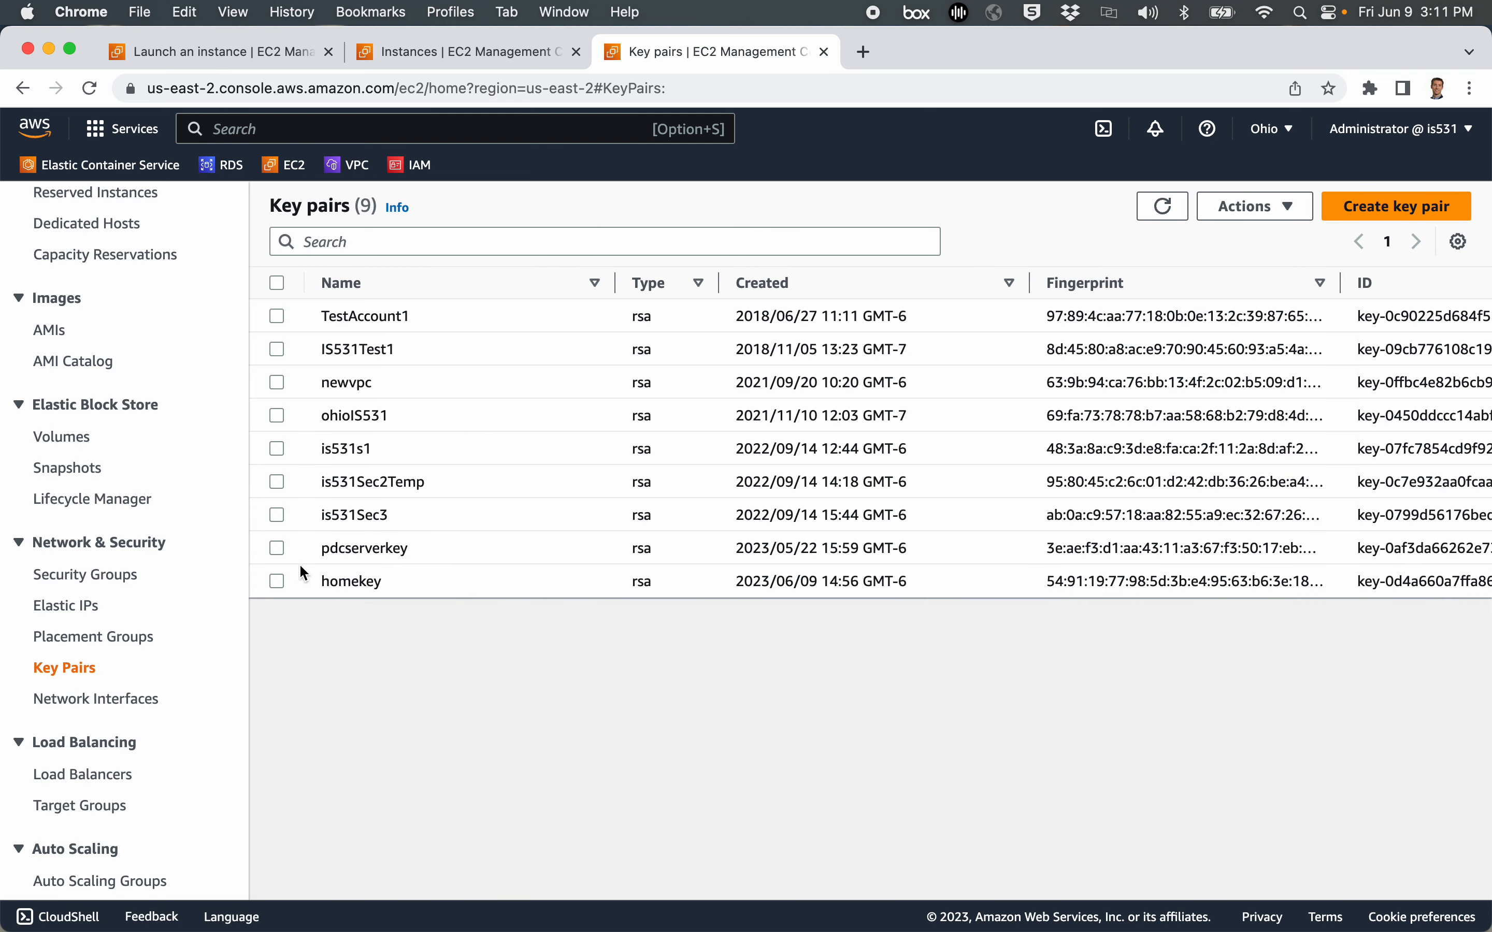
pyautogui.click(276, 581)
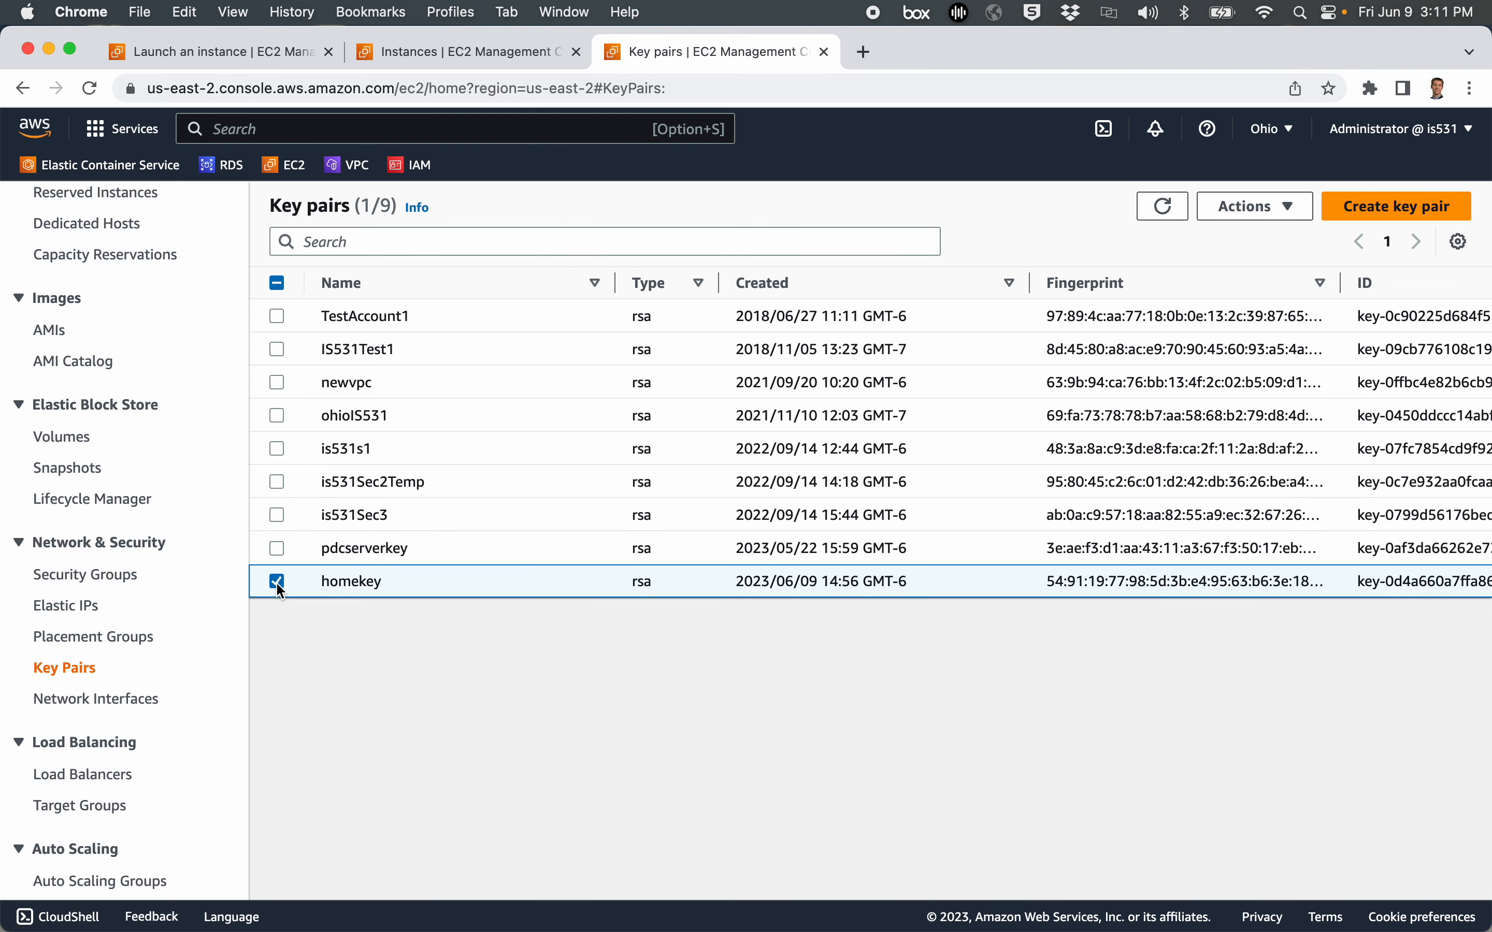
pyautogui.click(1281, 203)
pyautogui.click(1238, 271)
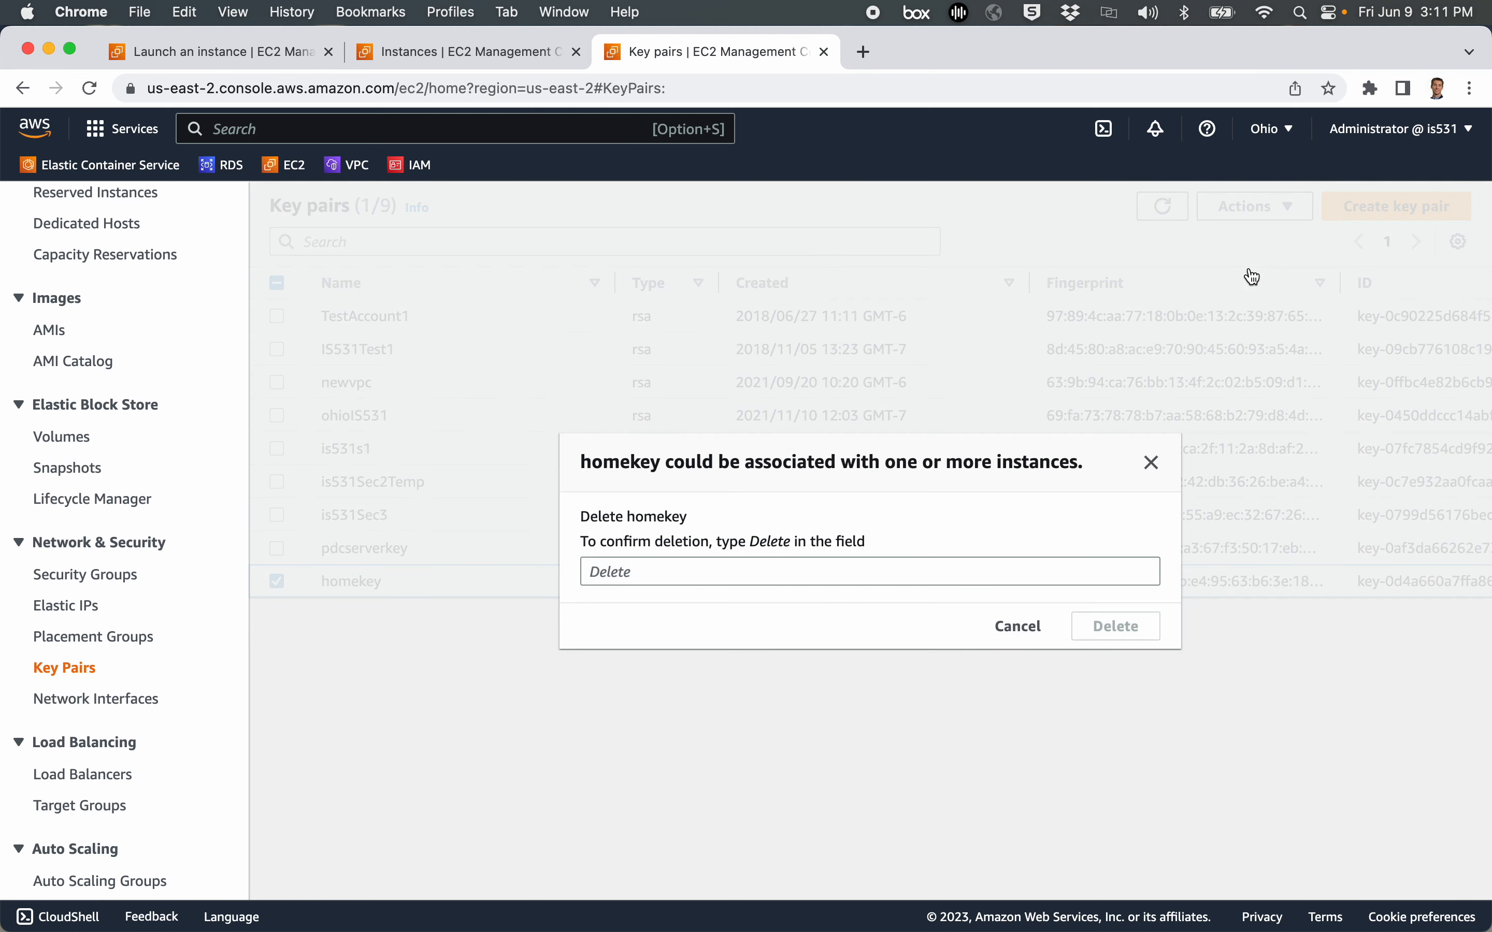
pyautogui.click(667, 575)
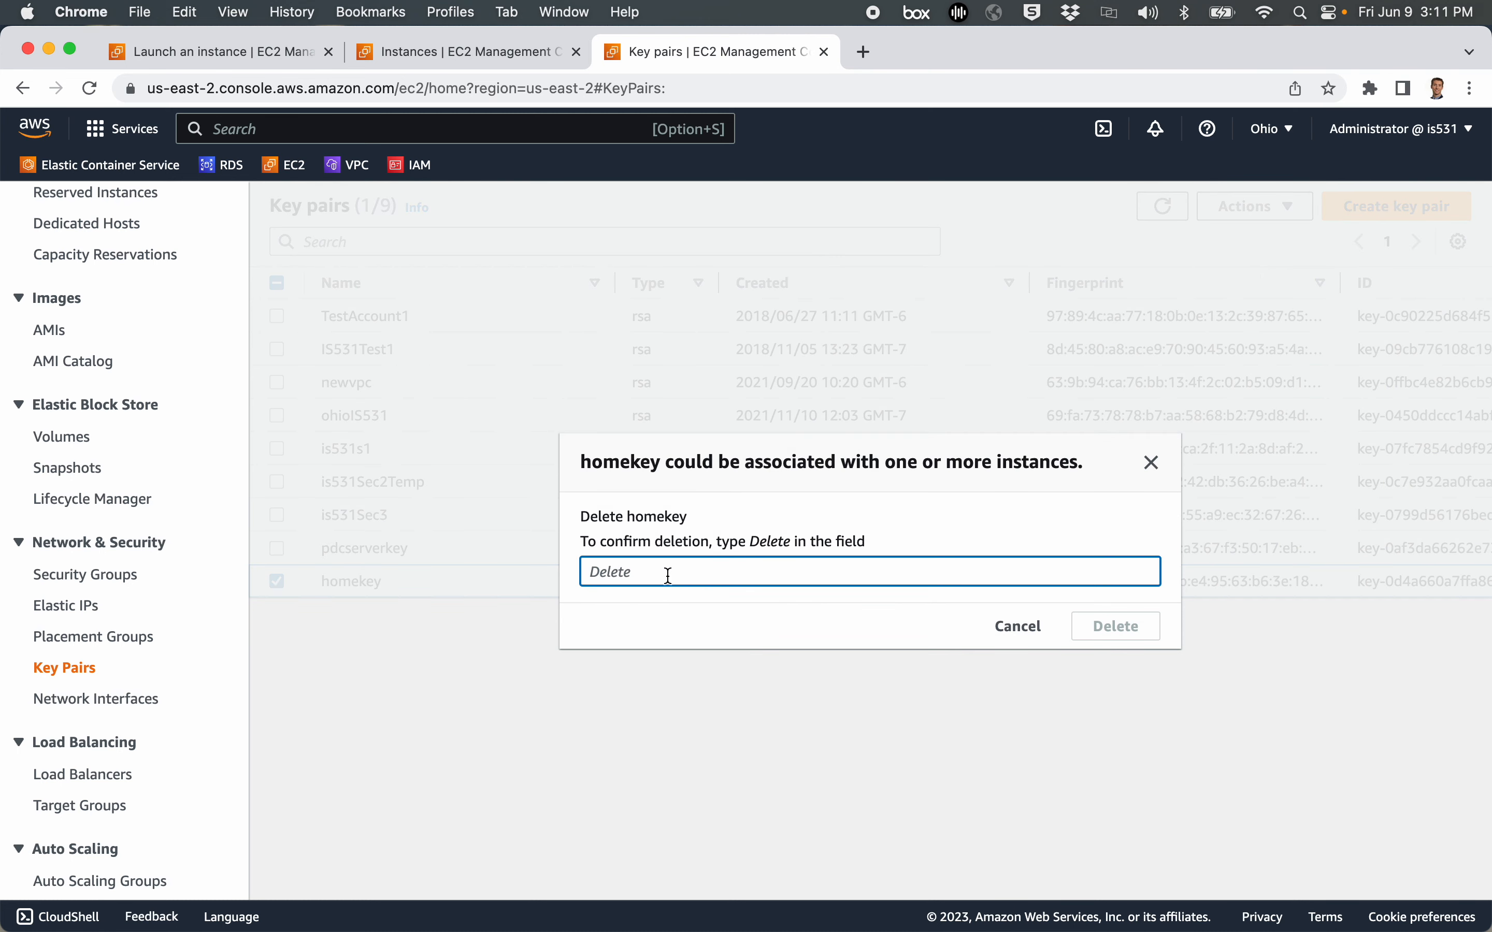
pyautogui.write('Delete')
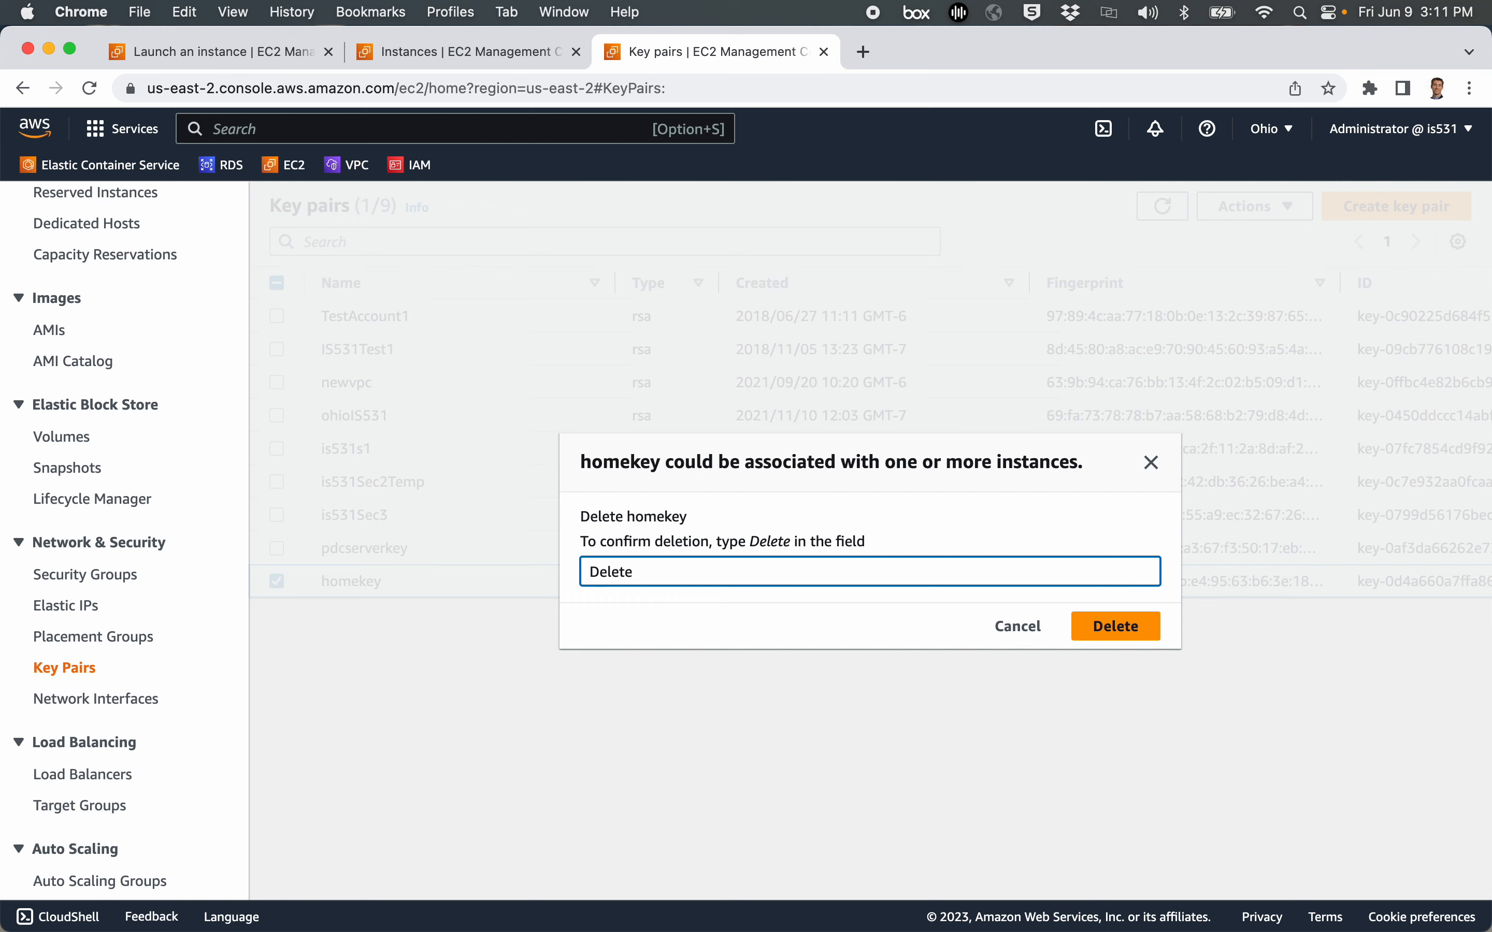
pyautogui.click(1107, 626)
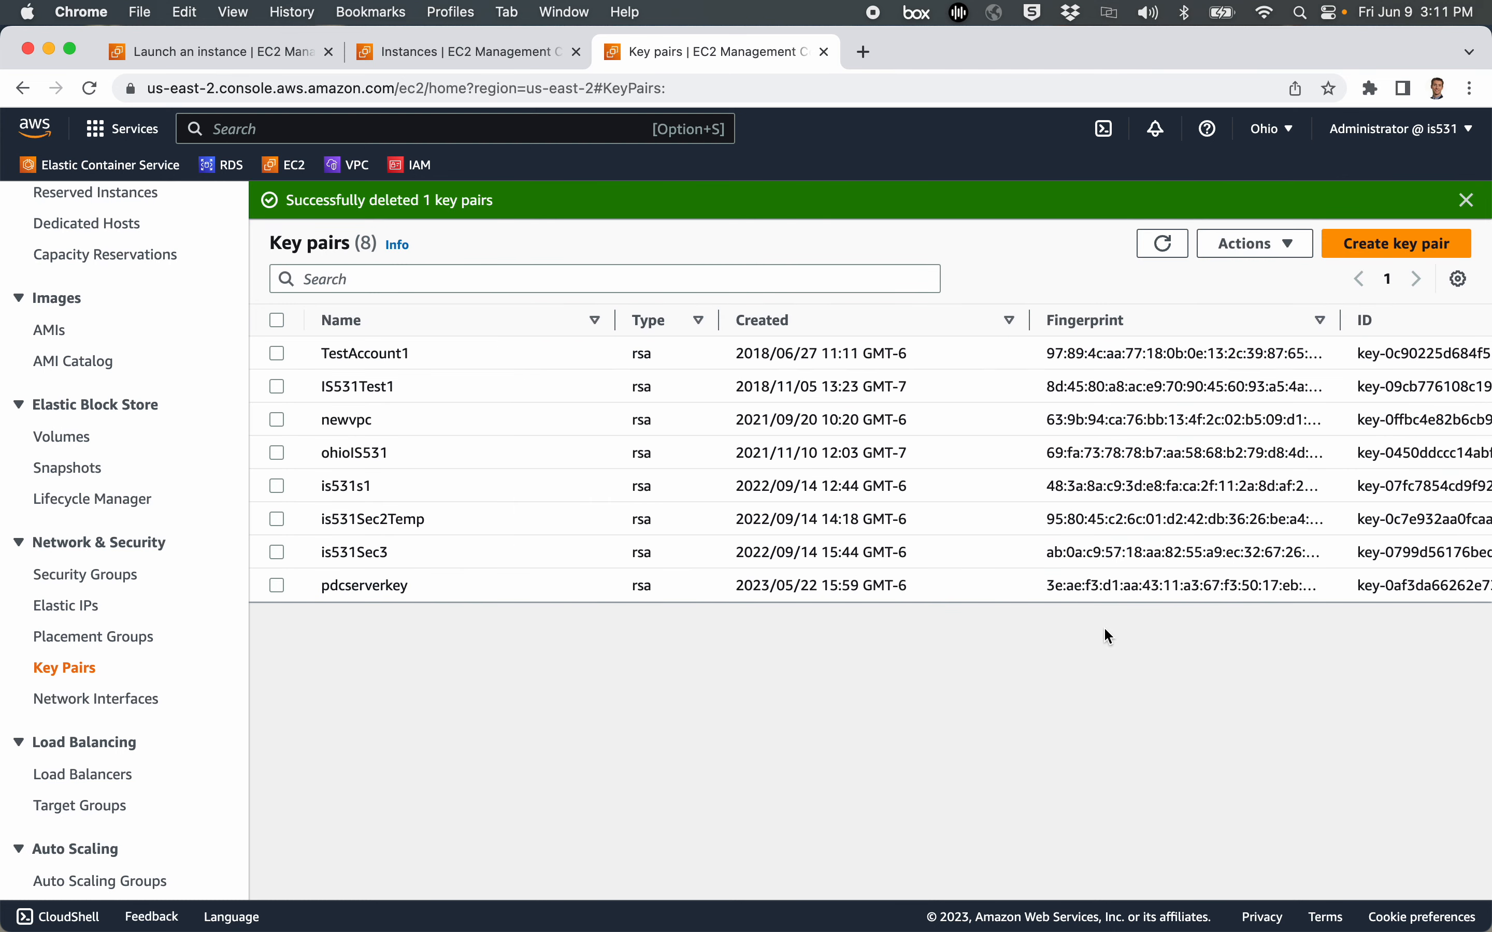